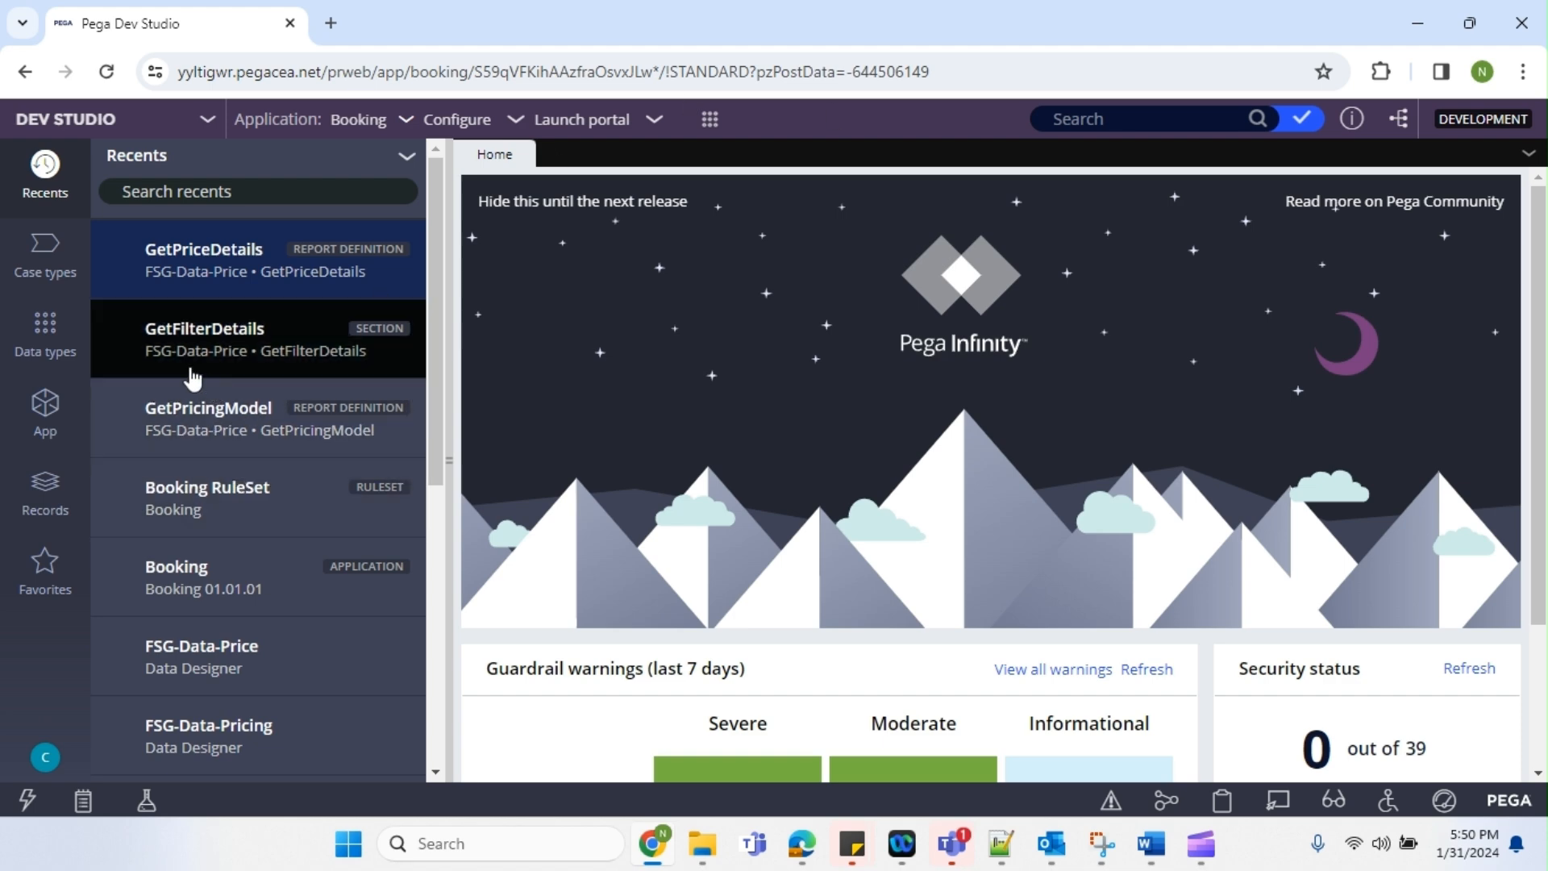
List the report definition records and open the GetPriceDetails report definition of class FSG-Data-Price to review its columns and filters
{"action": "left_click", "coordinate": [45, 504]}
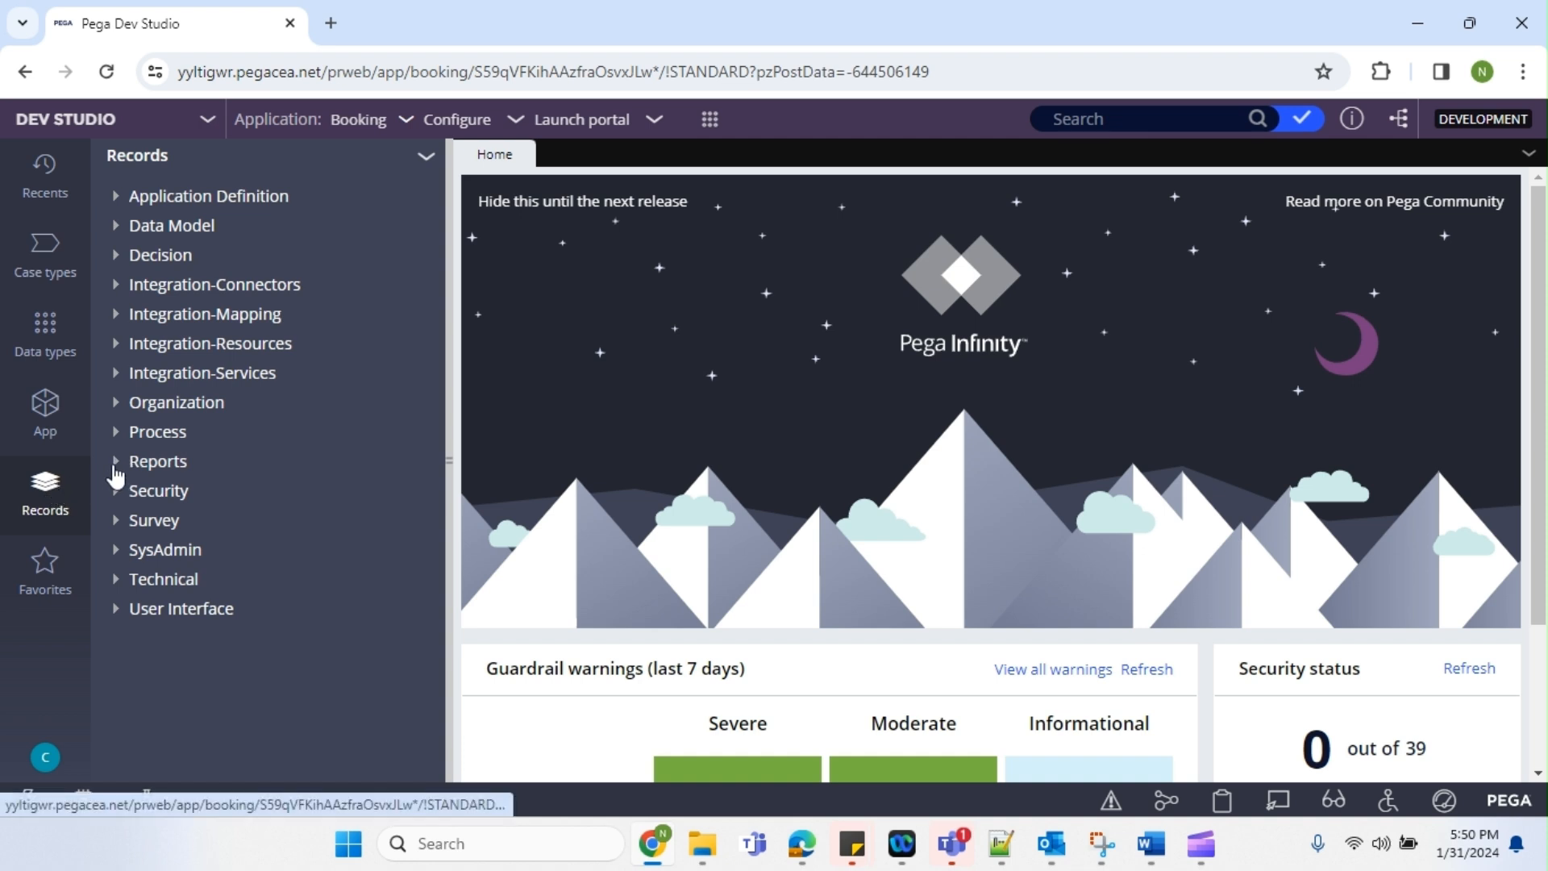
{"action": "left_click", "coordinate": [115, 461]}
{"action": "left_click", "coordinate": [211, 520]}
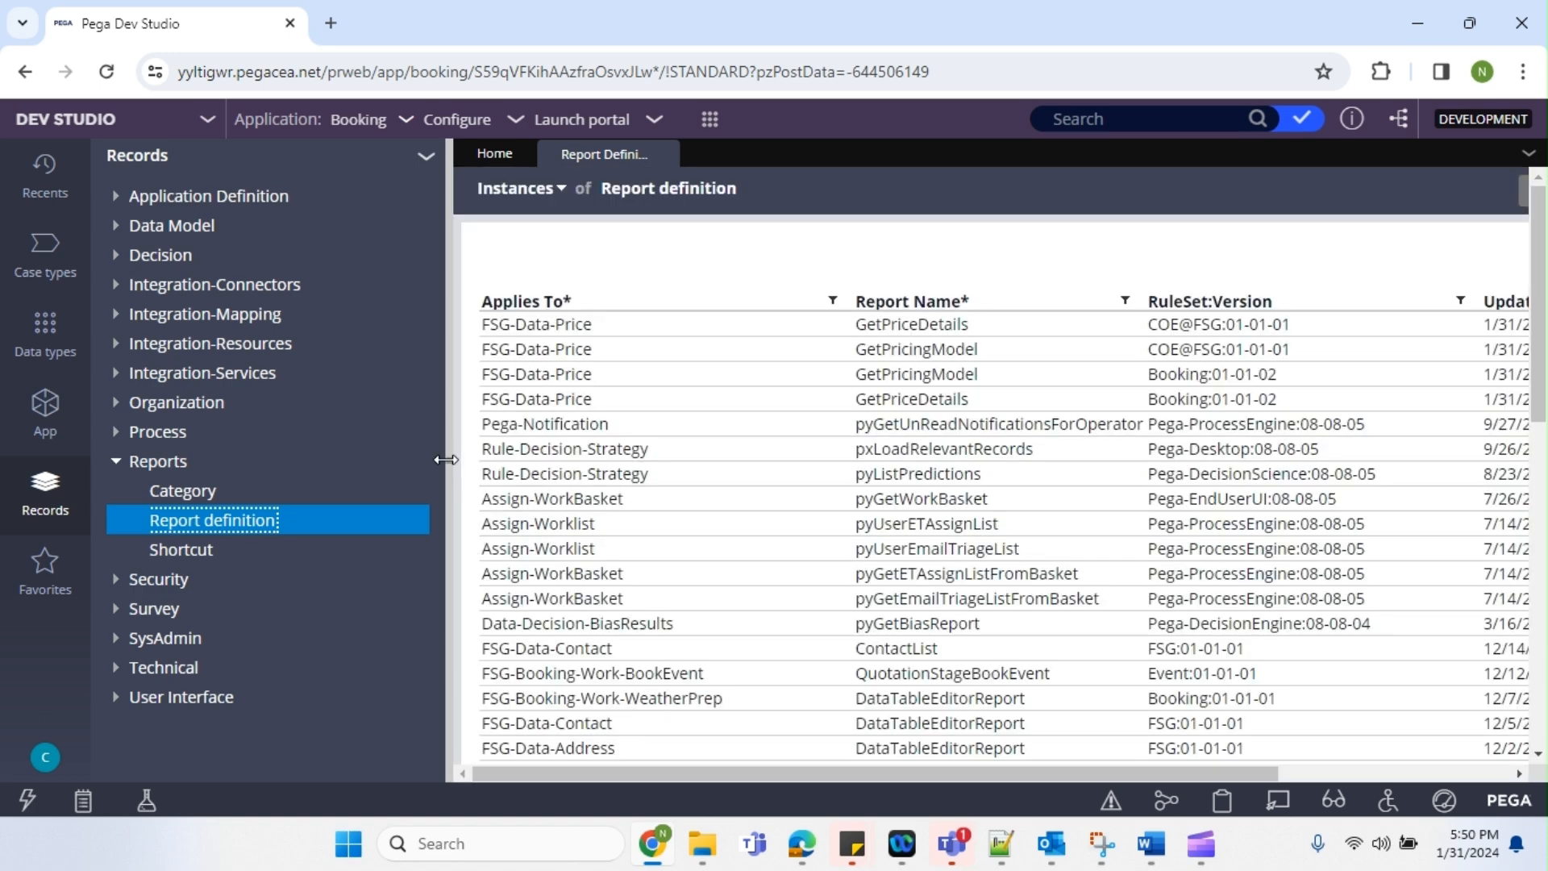
{"action": "left_click", "coordinate": [446, 459]}
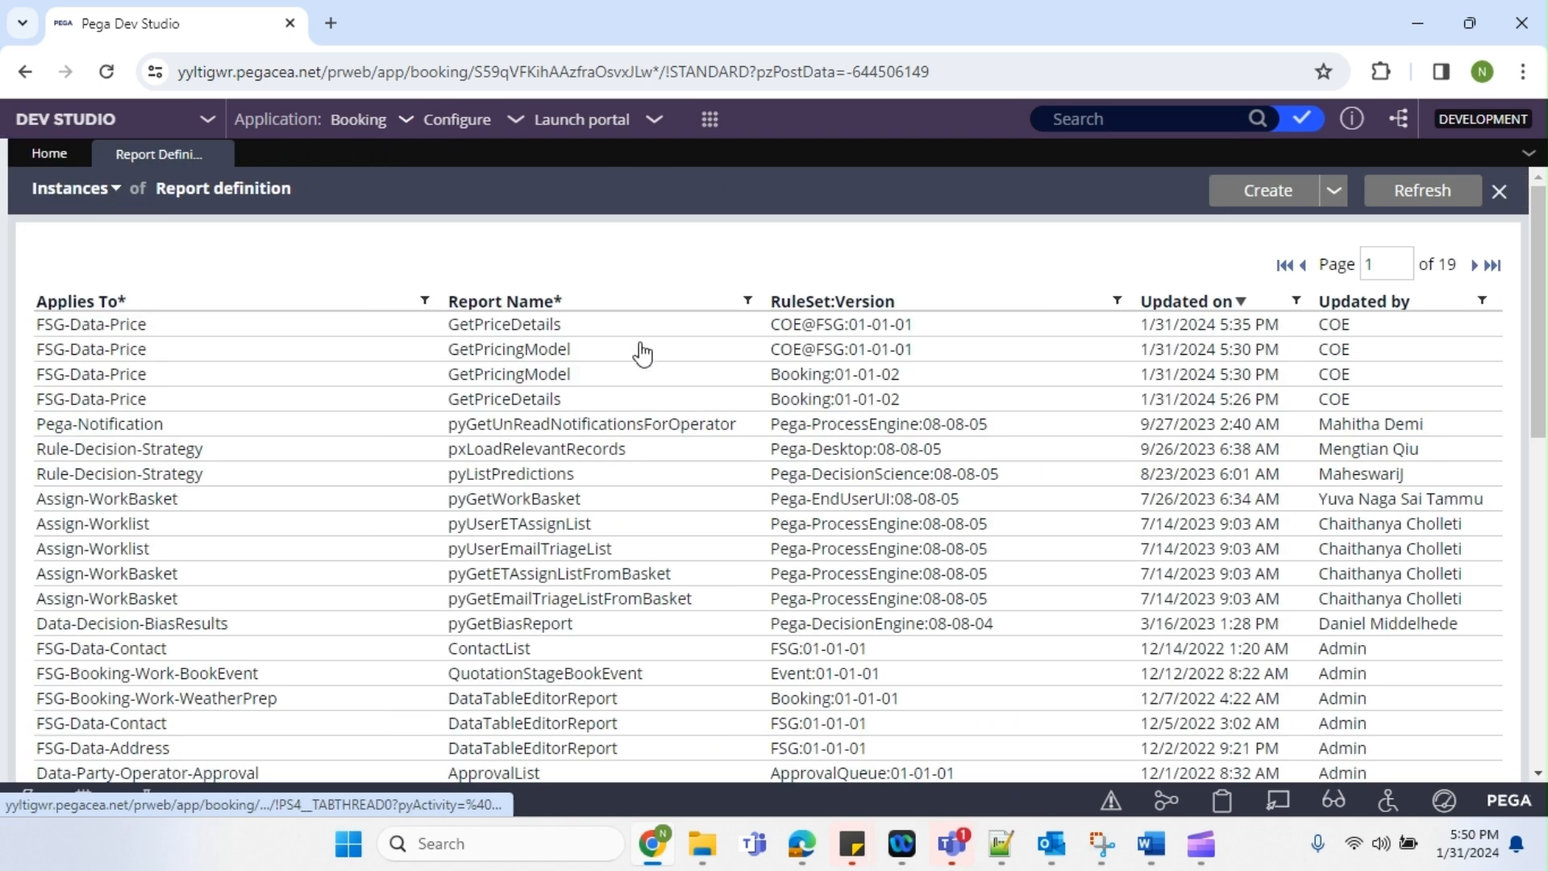
{"action": "left_click", "coordinate": [154, 327]}
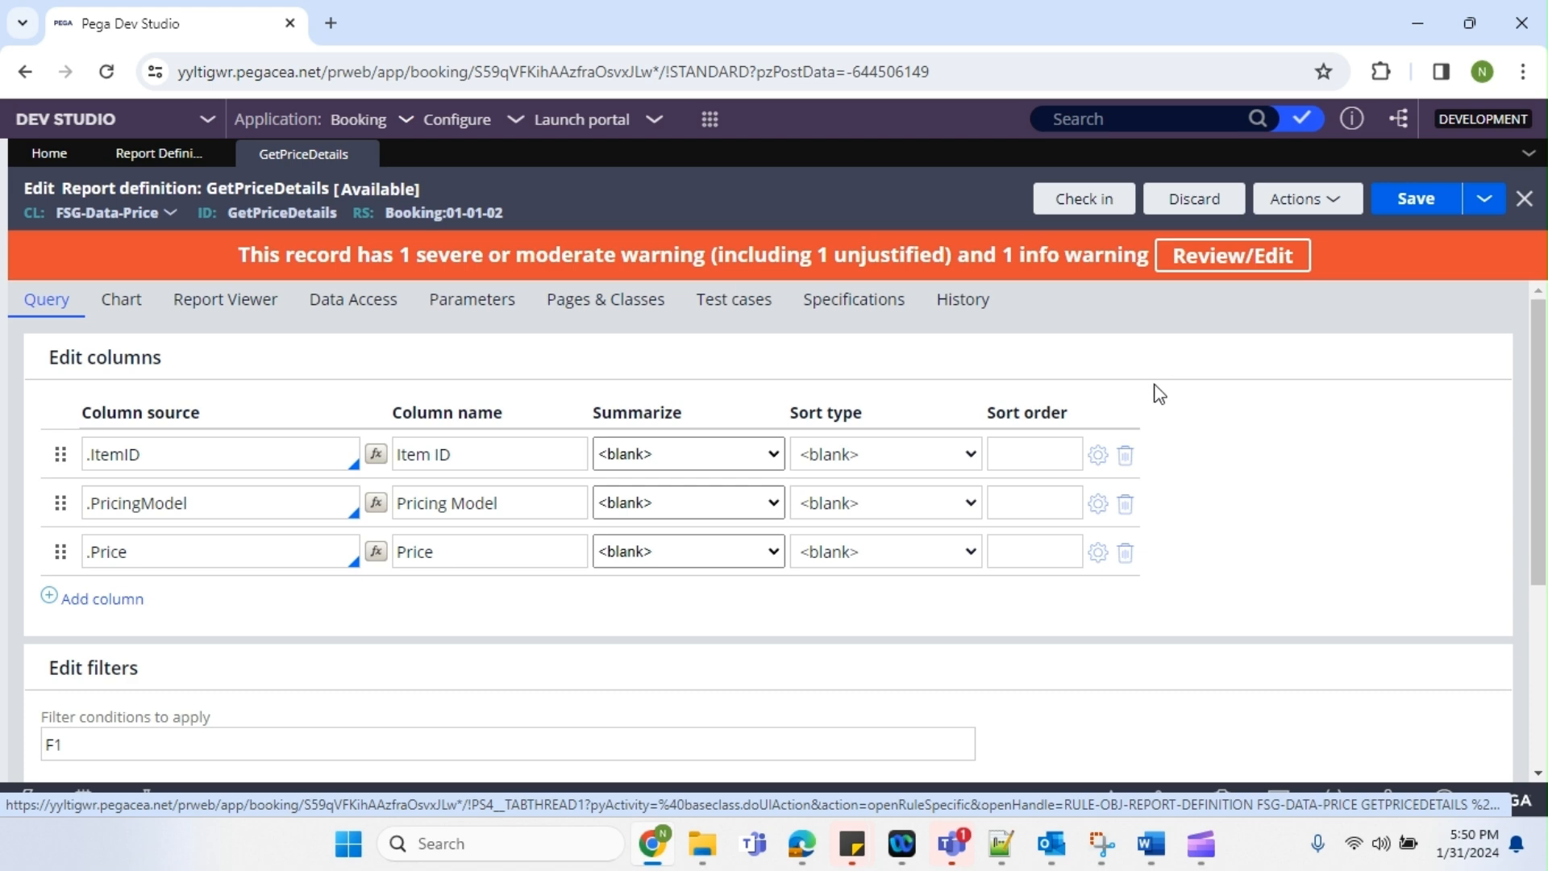
{"action": "scroll", "coordinate": [206, 448], "scroll_direction": "down", "scroll_amount": 4}
{"action": "scroll", "coordinate": [215, 461], "scroll_direction": "up", "scroll_amount": 4}
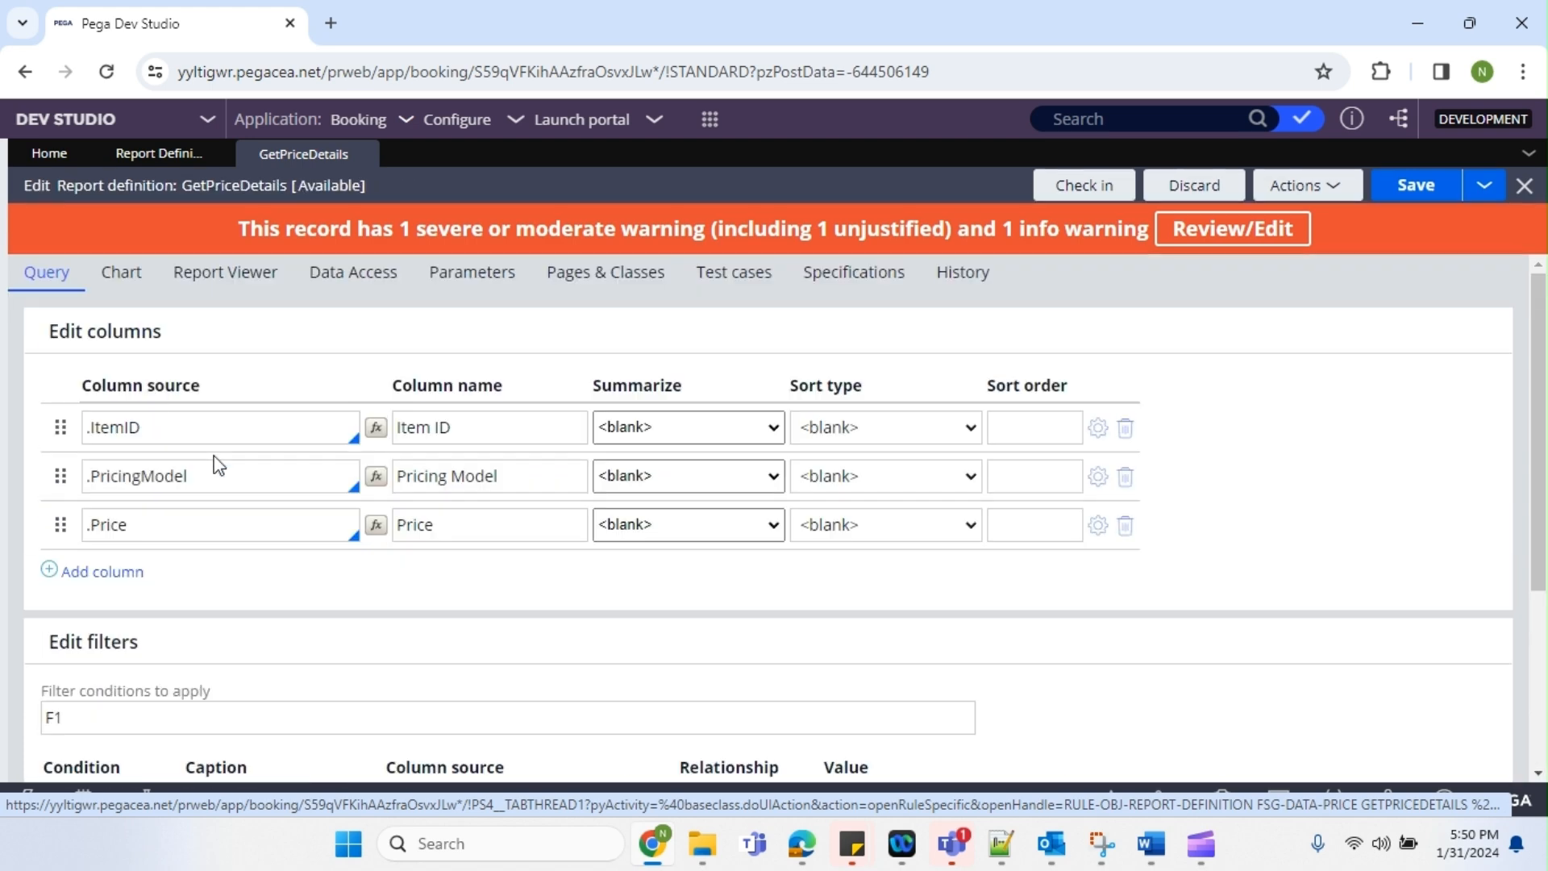
Run the GetPriceDetails report with the Pricing Model filter set to Unit
{"action": "left_click", "coordinate": [1310, 202]}
{"action": "left_click", "coordinate": [1312, 227]}
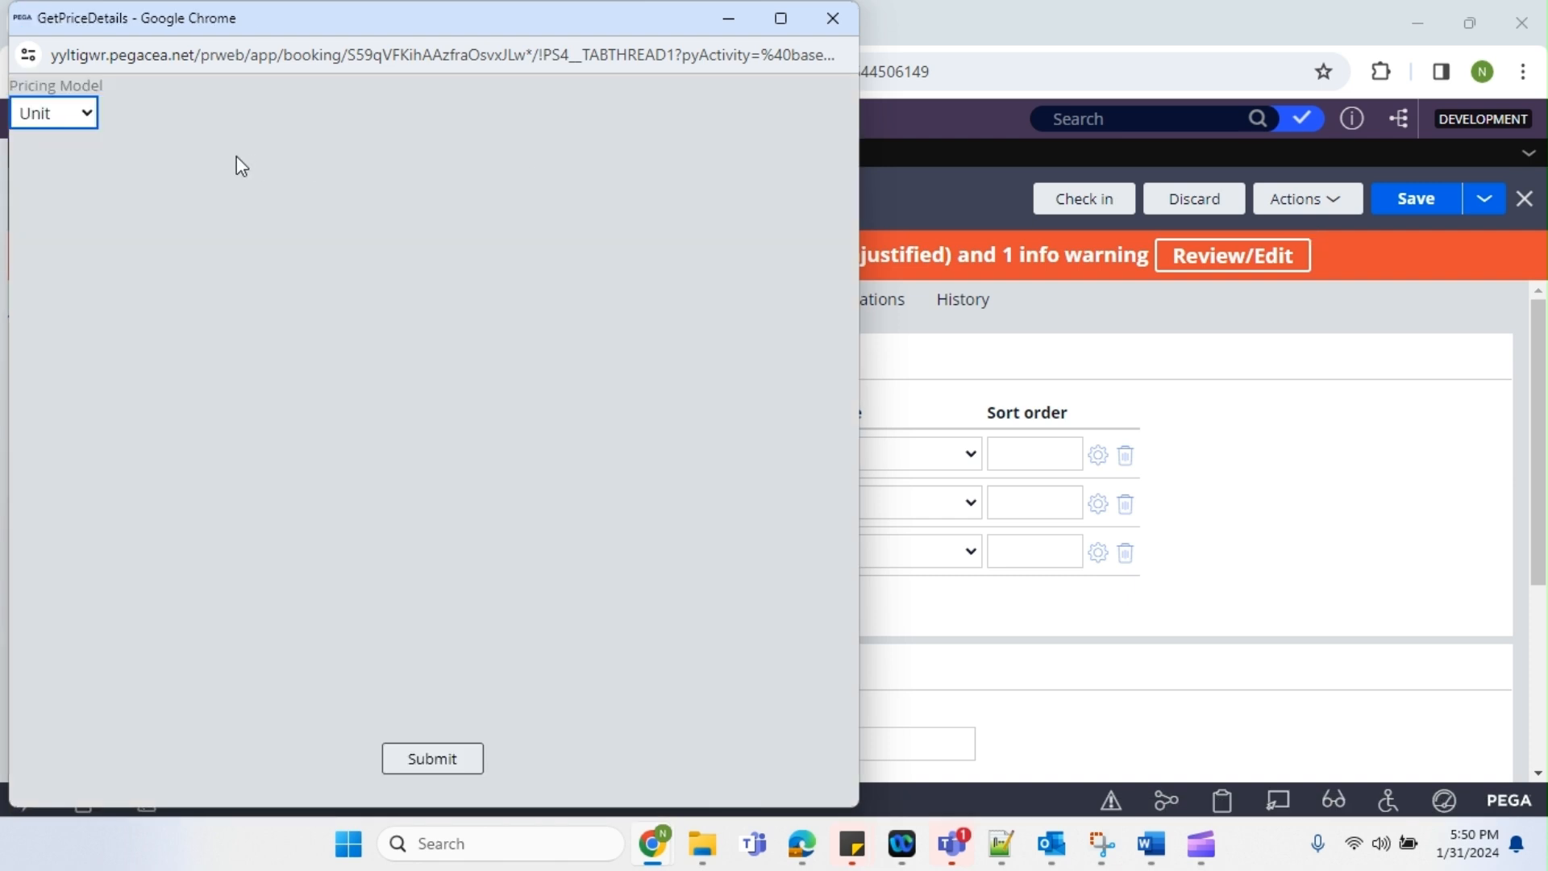
{"action": "left_click", "coordinate": [66, 121]}
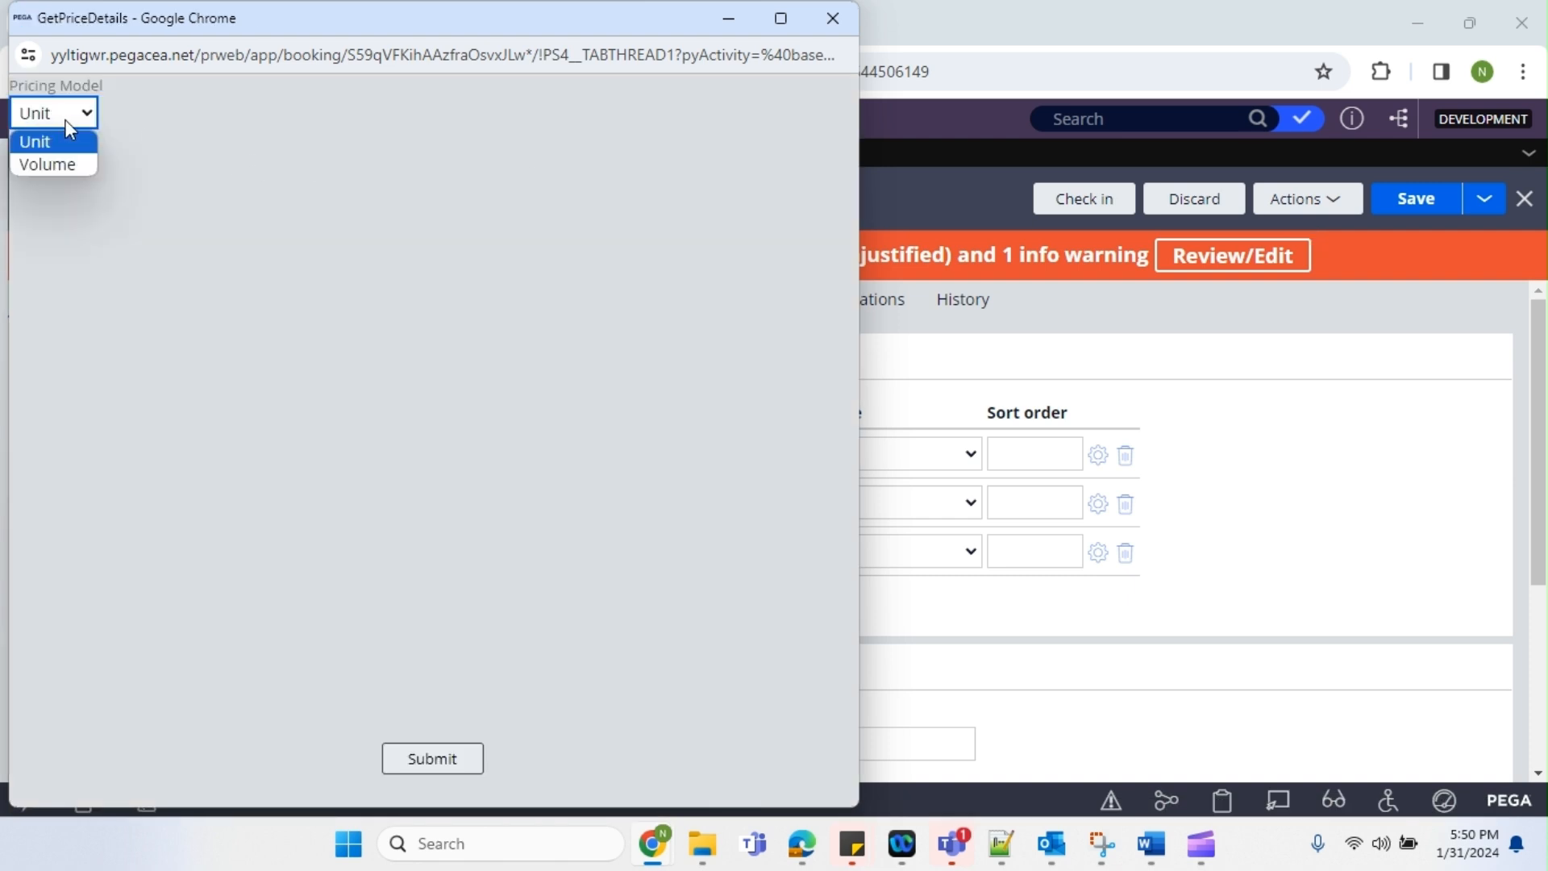
{"action": "left_click", "coordinate": [389, 121]}
{"action": "left_click", "coordinate": [58, 119]}
{"action": "left_click", "coordinate": [43, 142]}
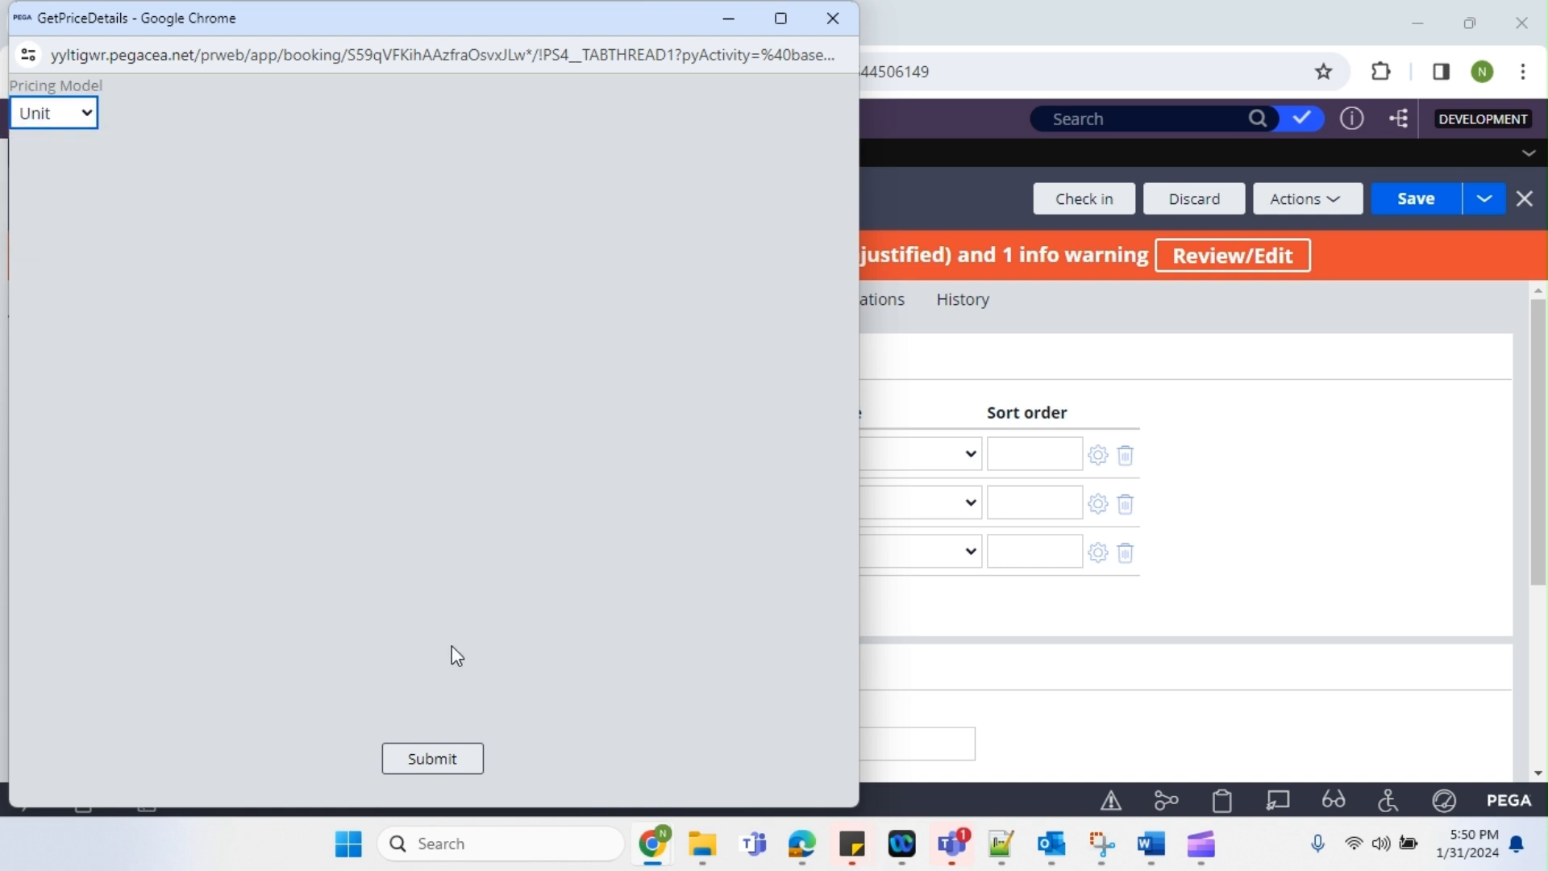
{"action": "left_click", "coordinate": [444, 752]}
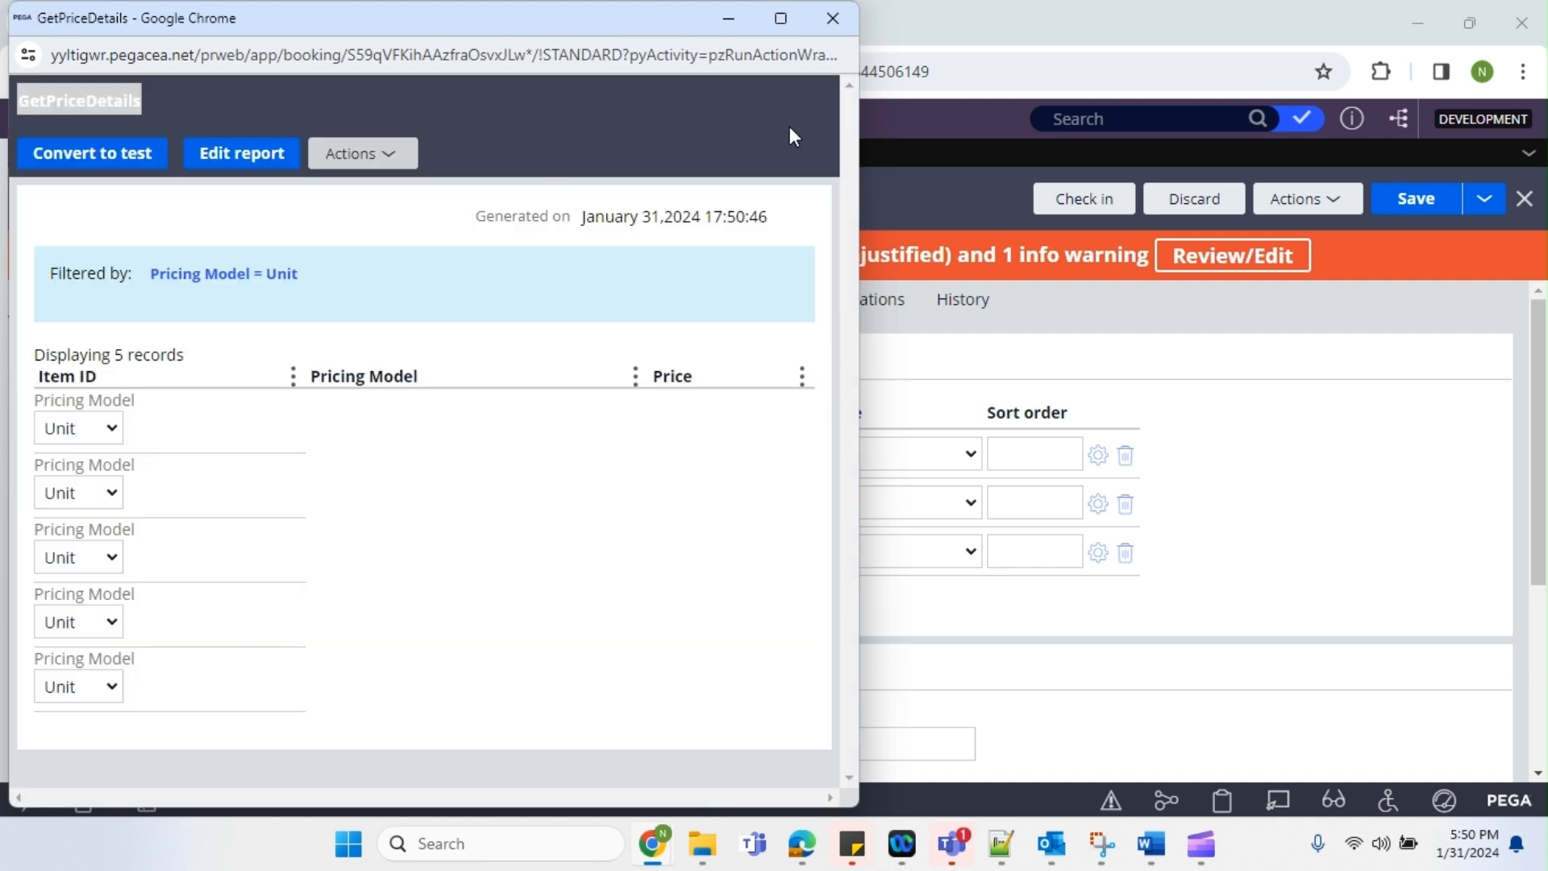
Maximize the report results, switch the pricing model of the first two rows to Volume, and close the results window
{"action": "left_click", "coordinate": [782, 46]}
{"action": "left_click", "coordinate": [781, 17]}
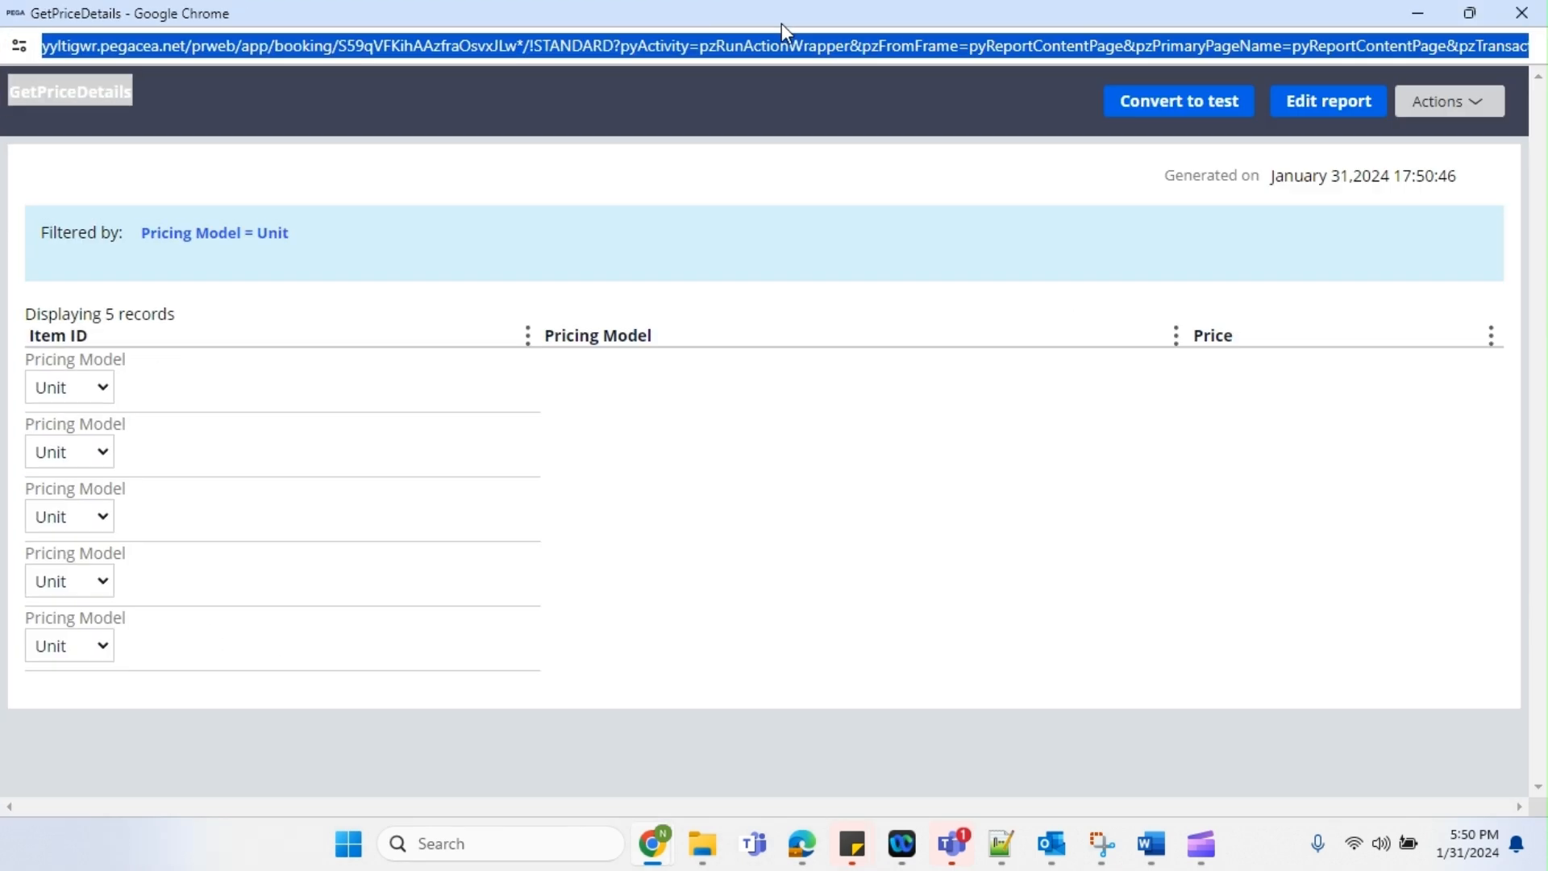
{"action": "left_click", "coordinate": [100, 388]}
{"action": "left_click", "coordinate": [92, 437]}
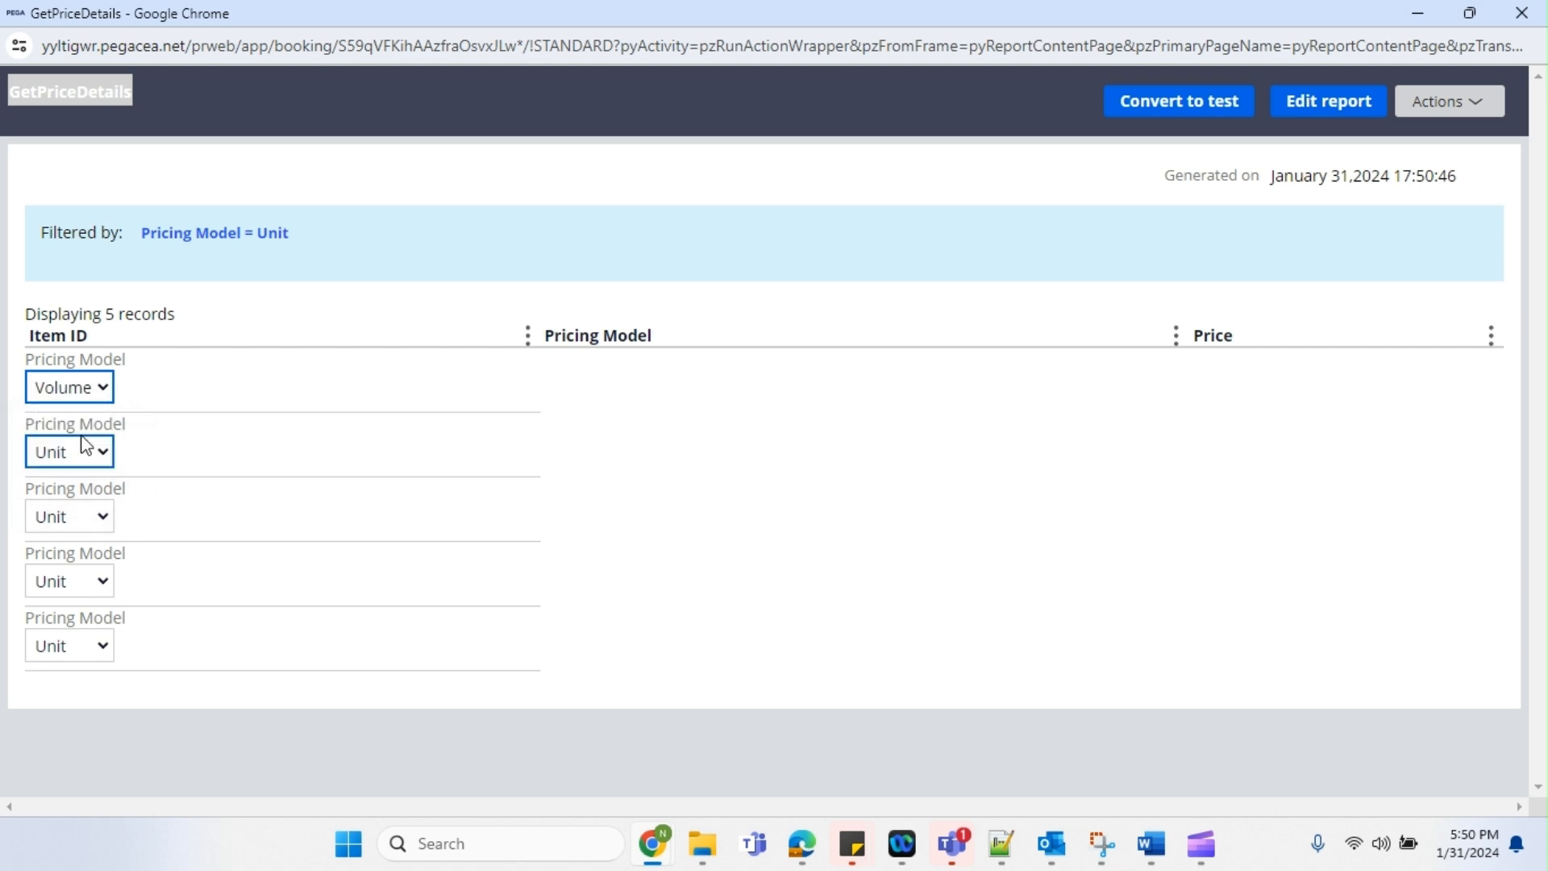
{"action": "left_click", "coordinate": [81, 452]}
{"action": "left_click", "coordinate": [79, 502]}
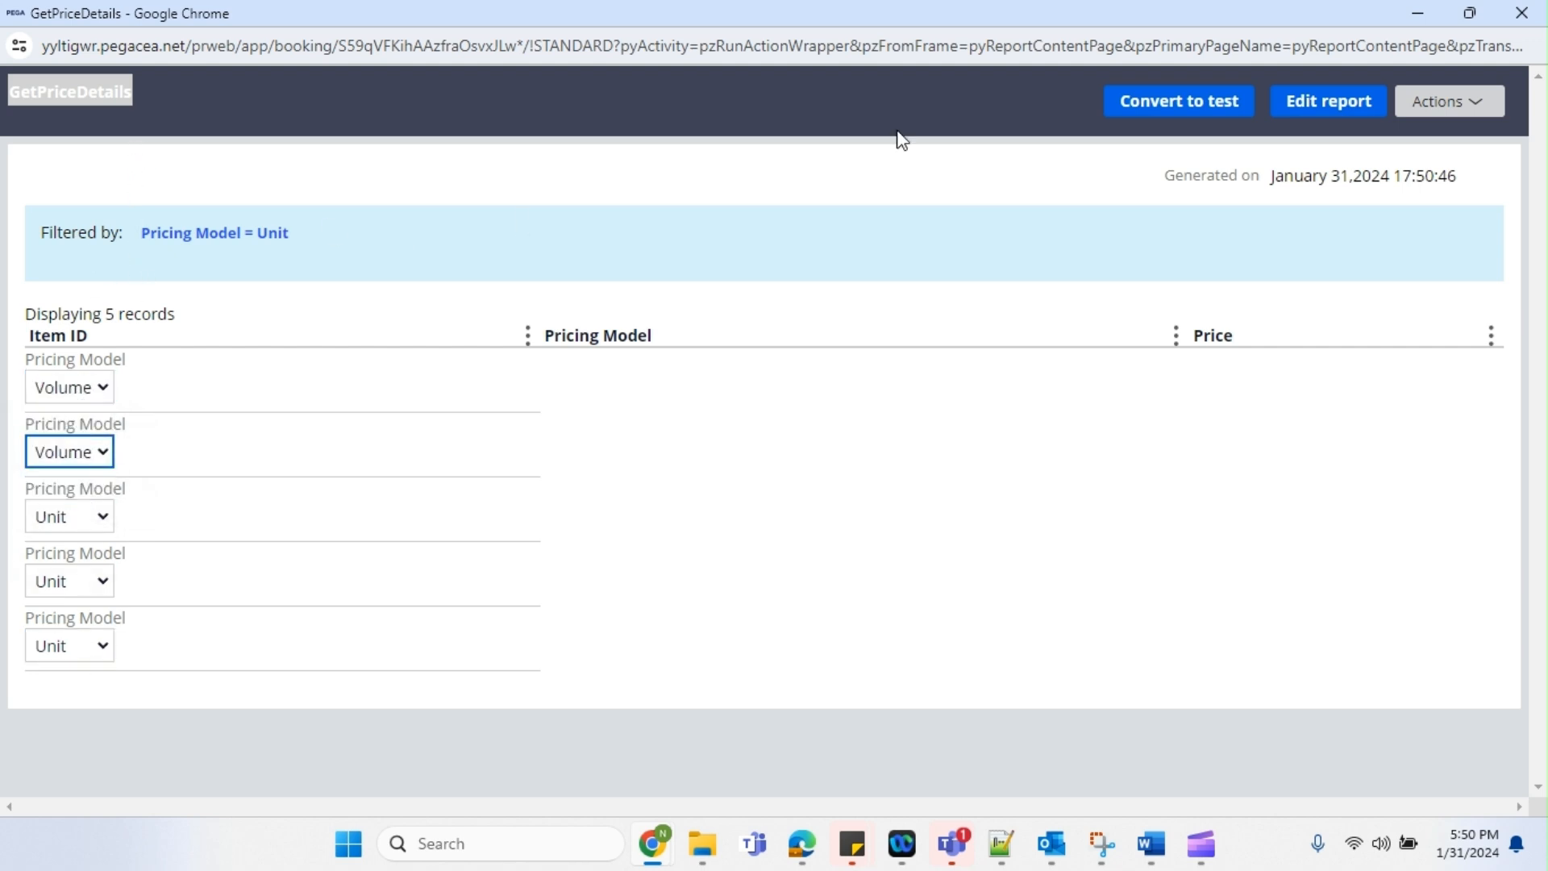
{"action": "left_click", "coordinate": [1522, 13]}
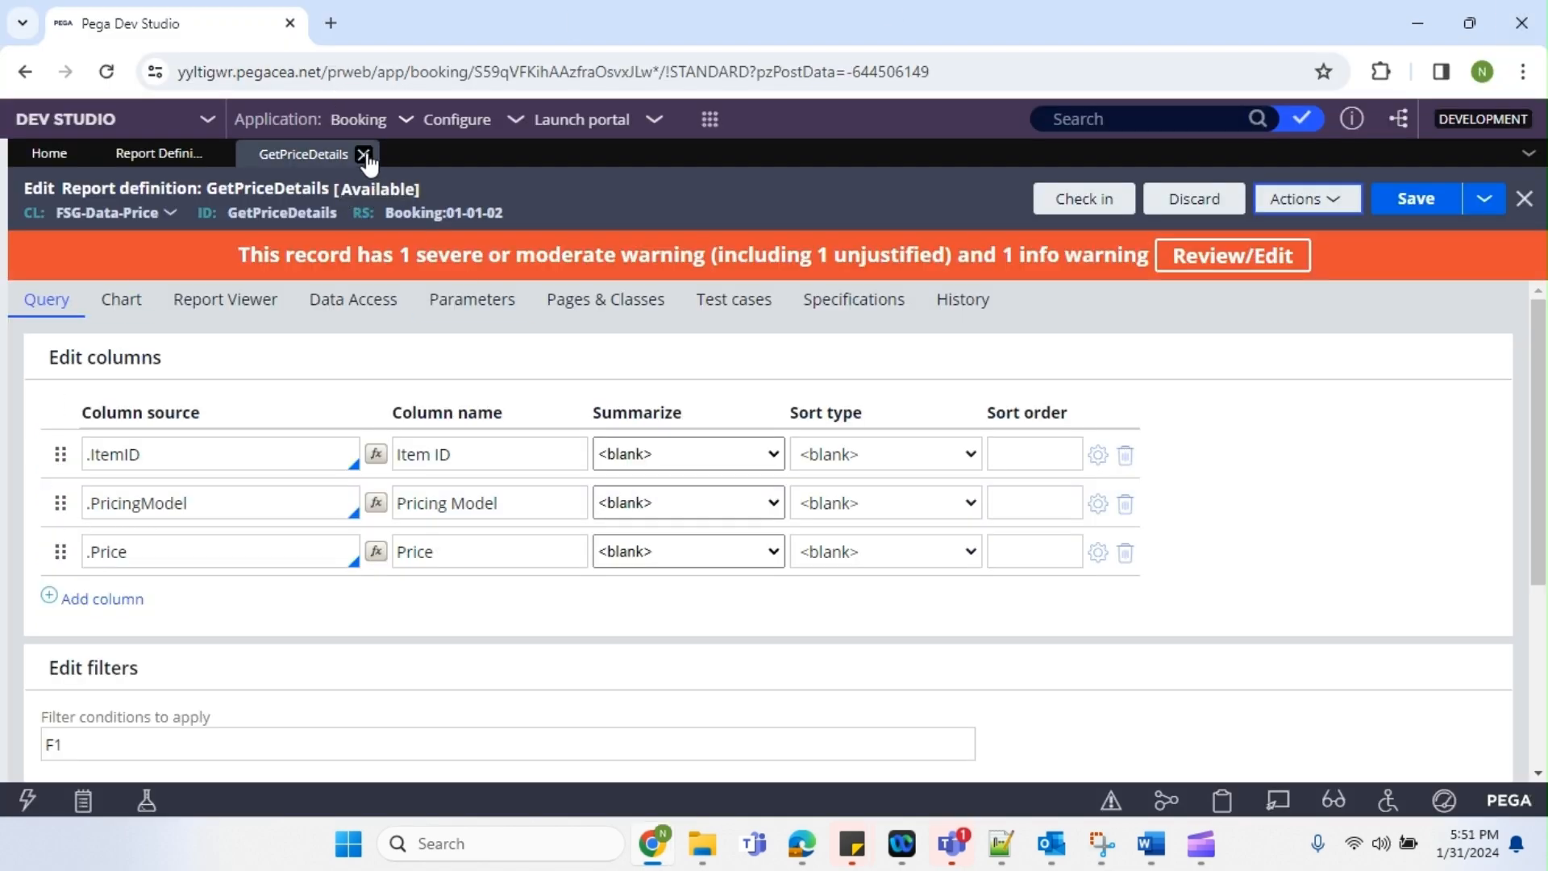
Close the GetPriceDetails record and create a new report definition labelled GetPriceDetails in ruleset Booking 01-01-02
{"action": "left_click", "coordinate": [367, 153]}
{"action": "left_click", "coordinate": [1262, 202]}
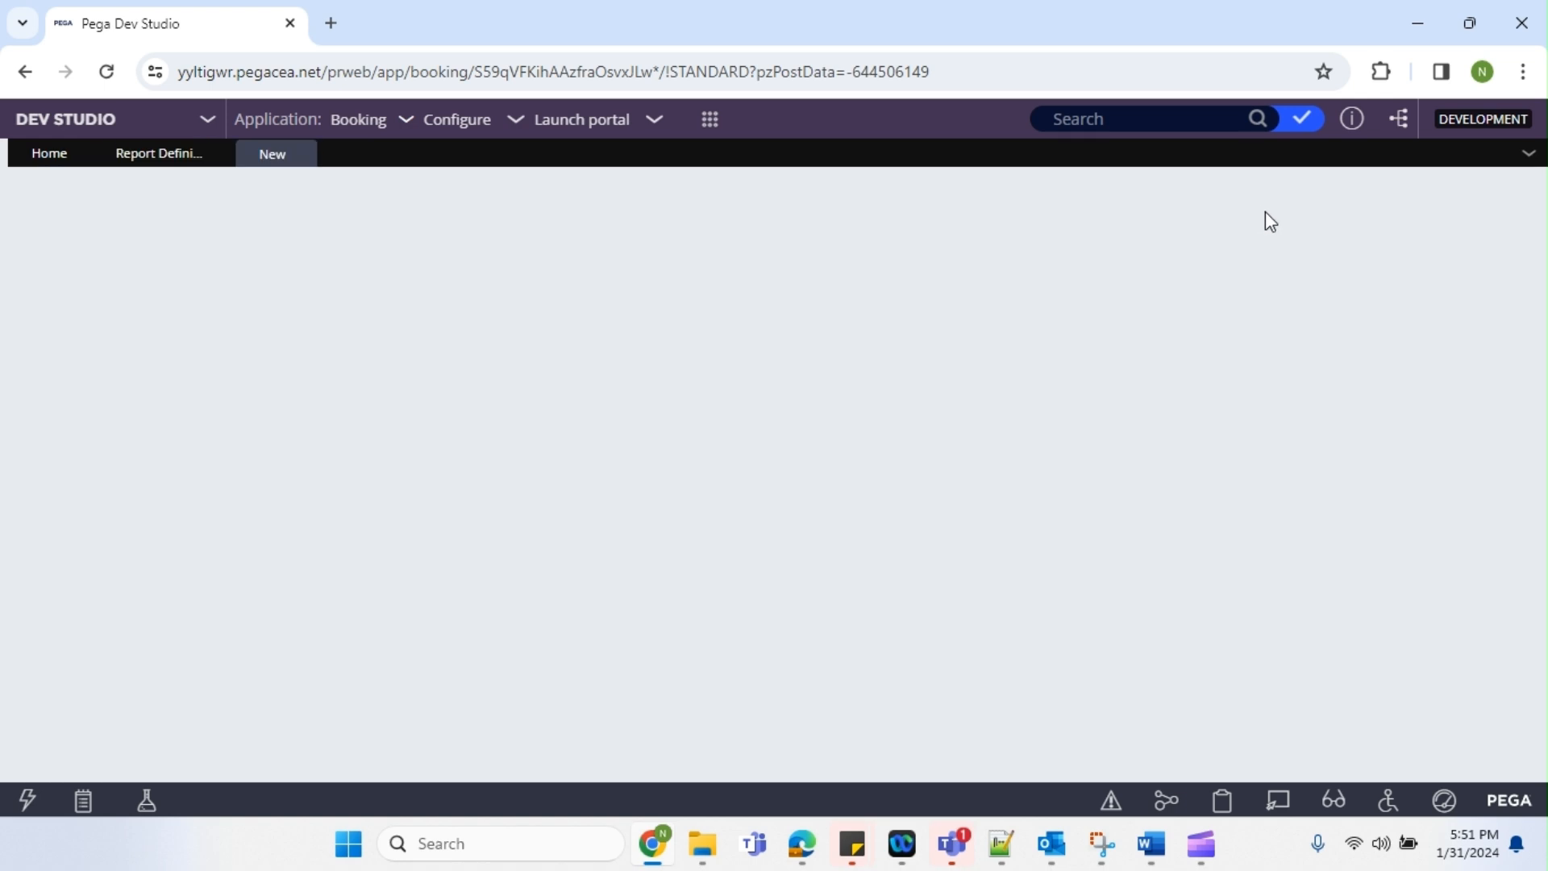
{"action": "left_click", "coordinate": [249, 353]}
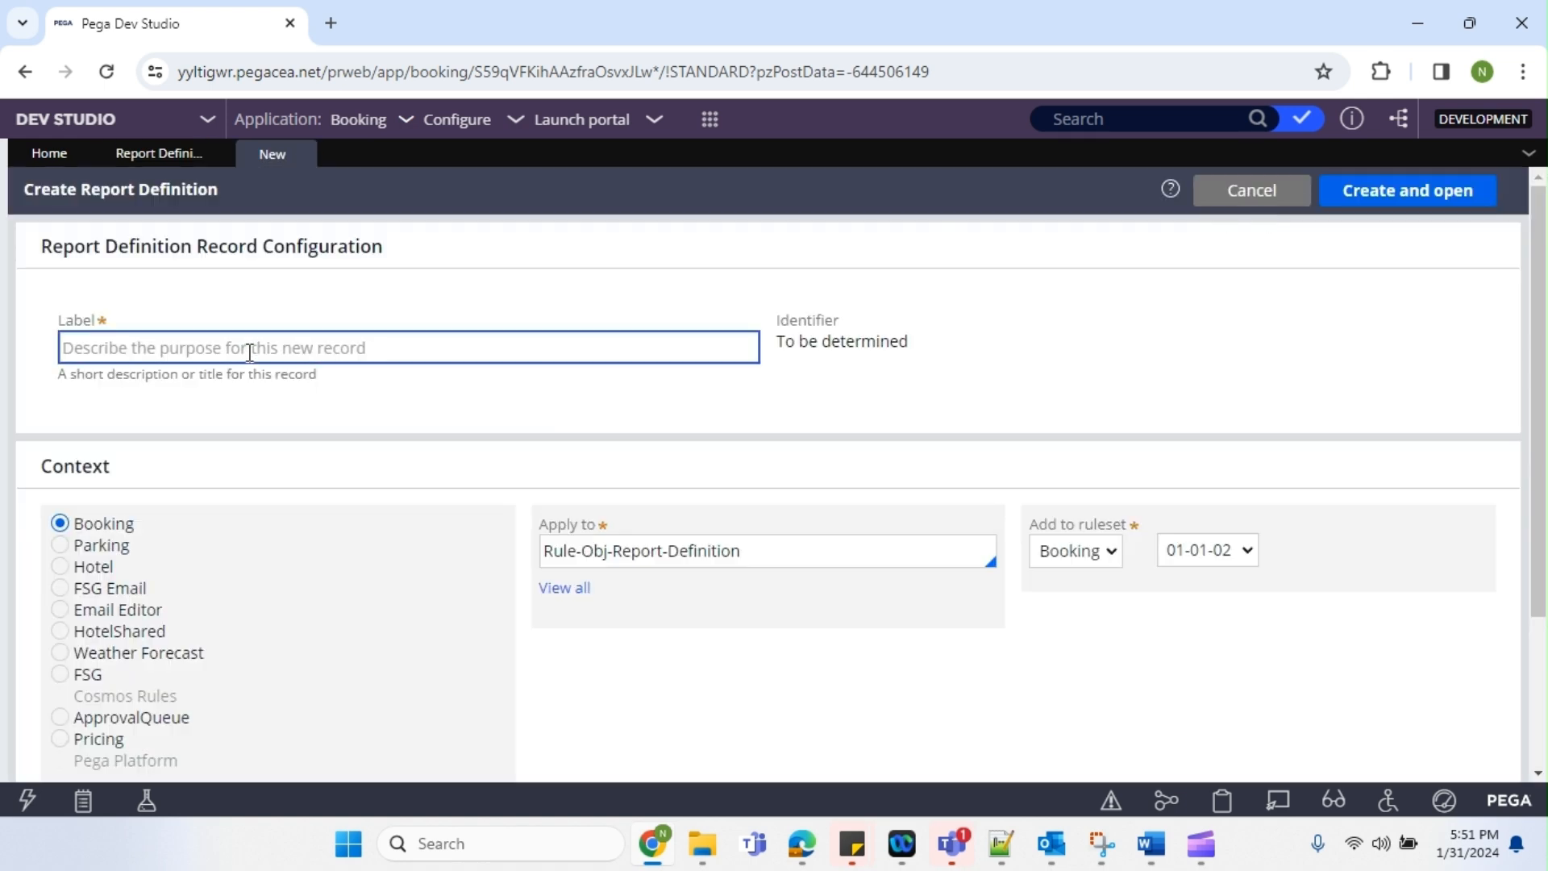
{"action": "type", "text": "Get"}
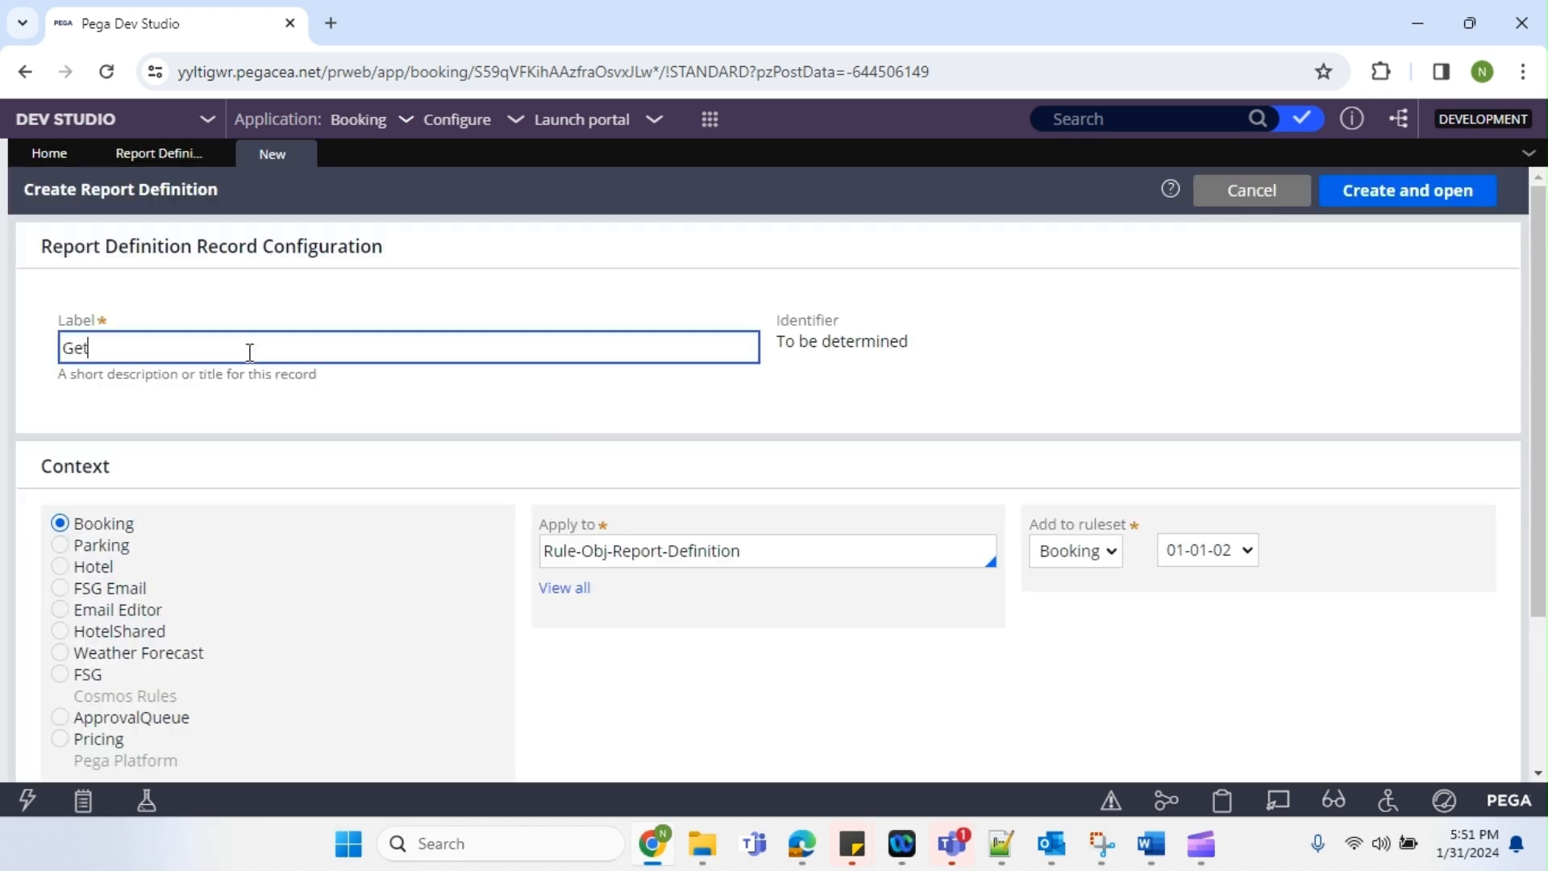
{"action": "type", "text": "PriceDetails"}
{"action": "left_click", "coordinate": [1445, 201]}
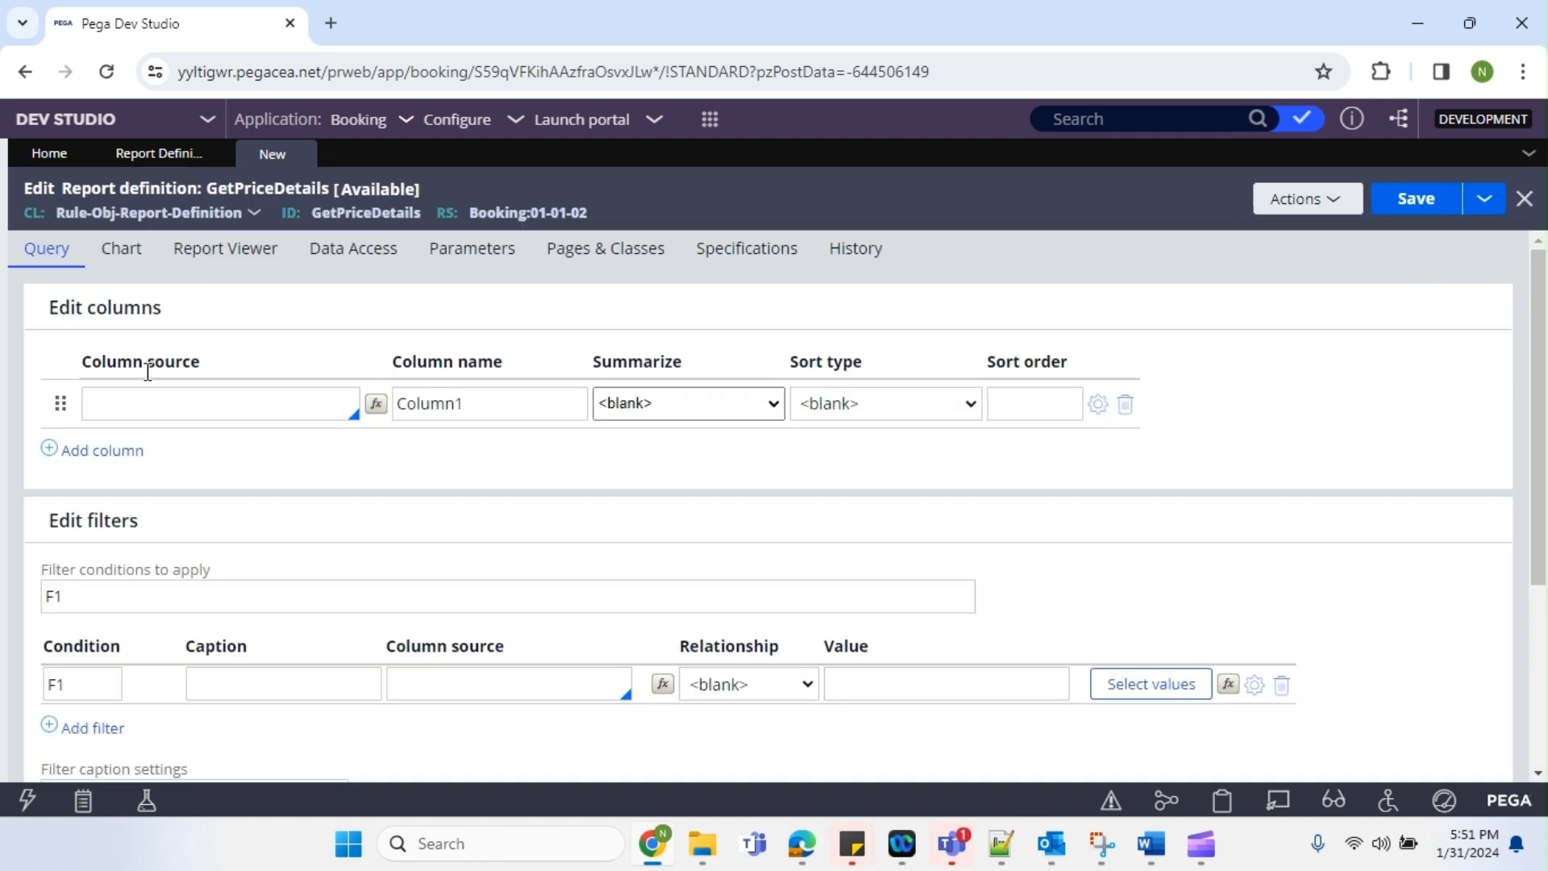
Try .Price as the first column source, clear the entry, and check the class the report definition applies to
{"action": "left_click", "coordinate": [171, 399]}
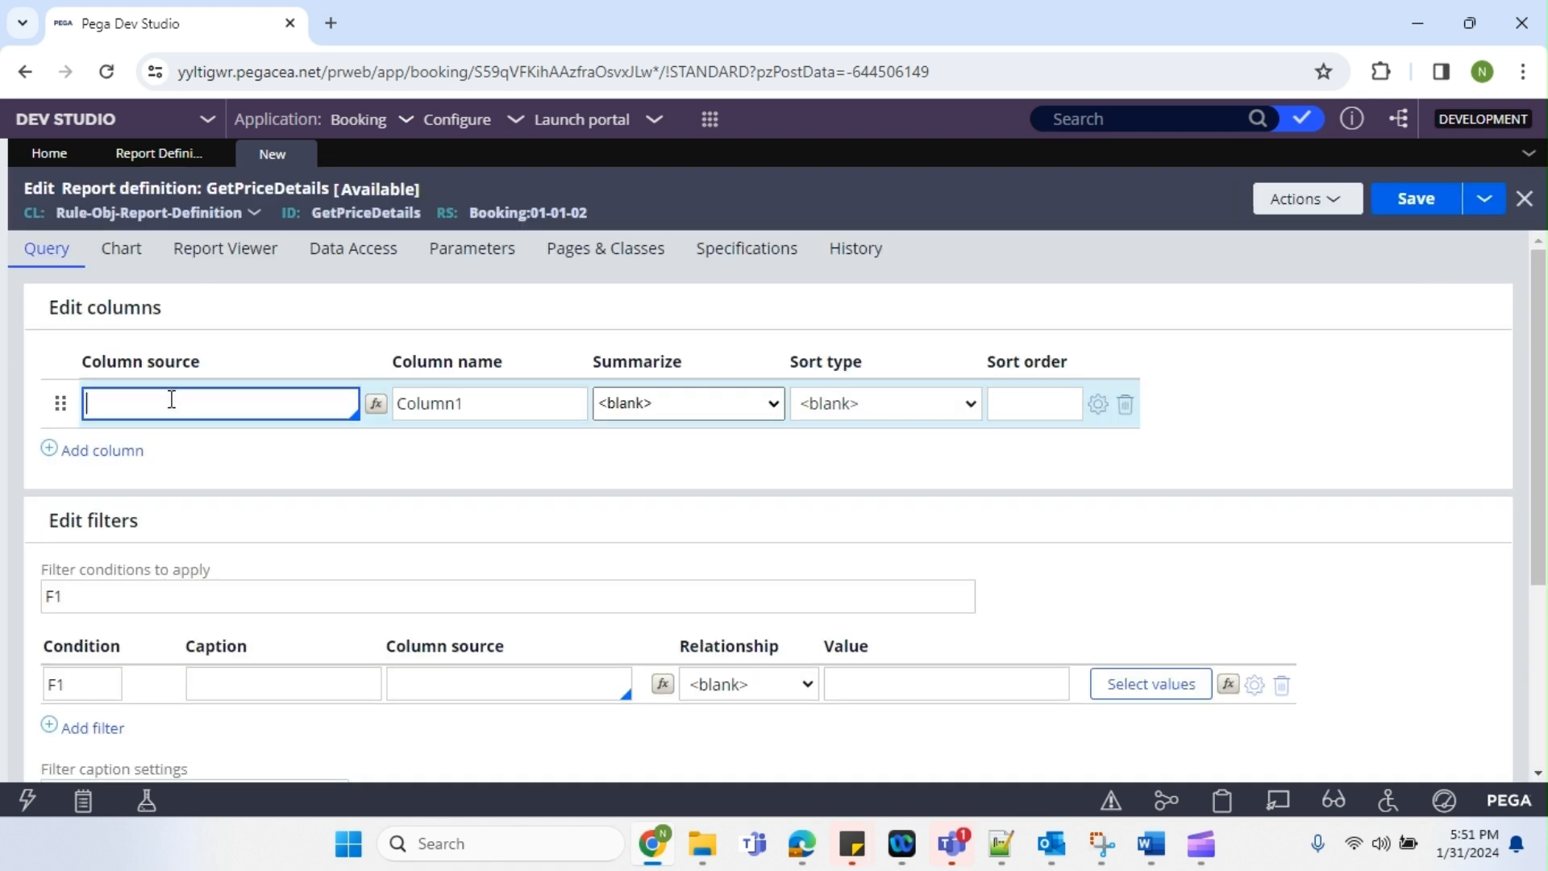
{"action": "type", "text": ".Price"}
{"action": "key", "text": "BackSpace"}
{"action": "key", "text": "BackSpace"}
{"action": "key", "text": "BackSpace"}
{"action": "key", "text": "BackSpace"}
{"action": "key", "text": "BackSpace"}
{"action": "key", "text": "BackSpace"}
{"action": "left_click_drag", "start_coordinate": [57, 215], "coordinate": [239, 216]}
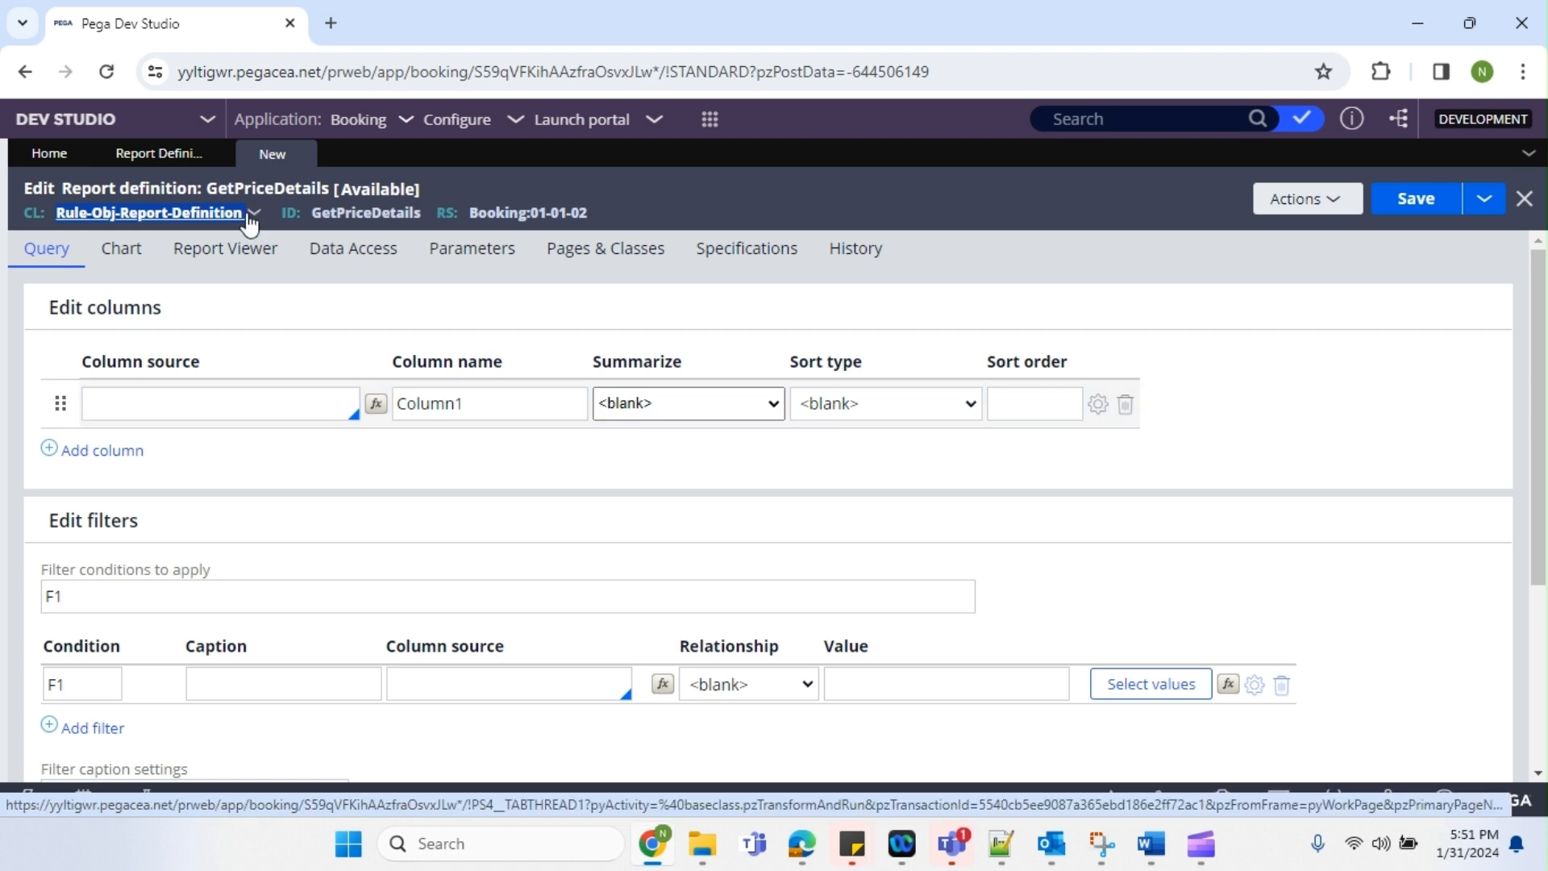
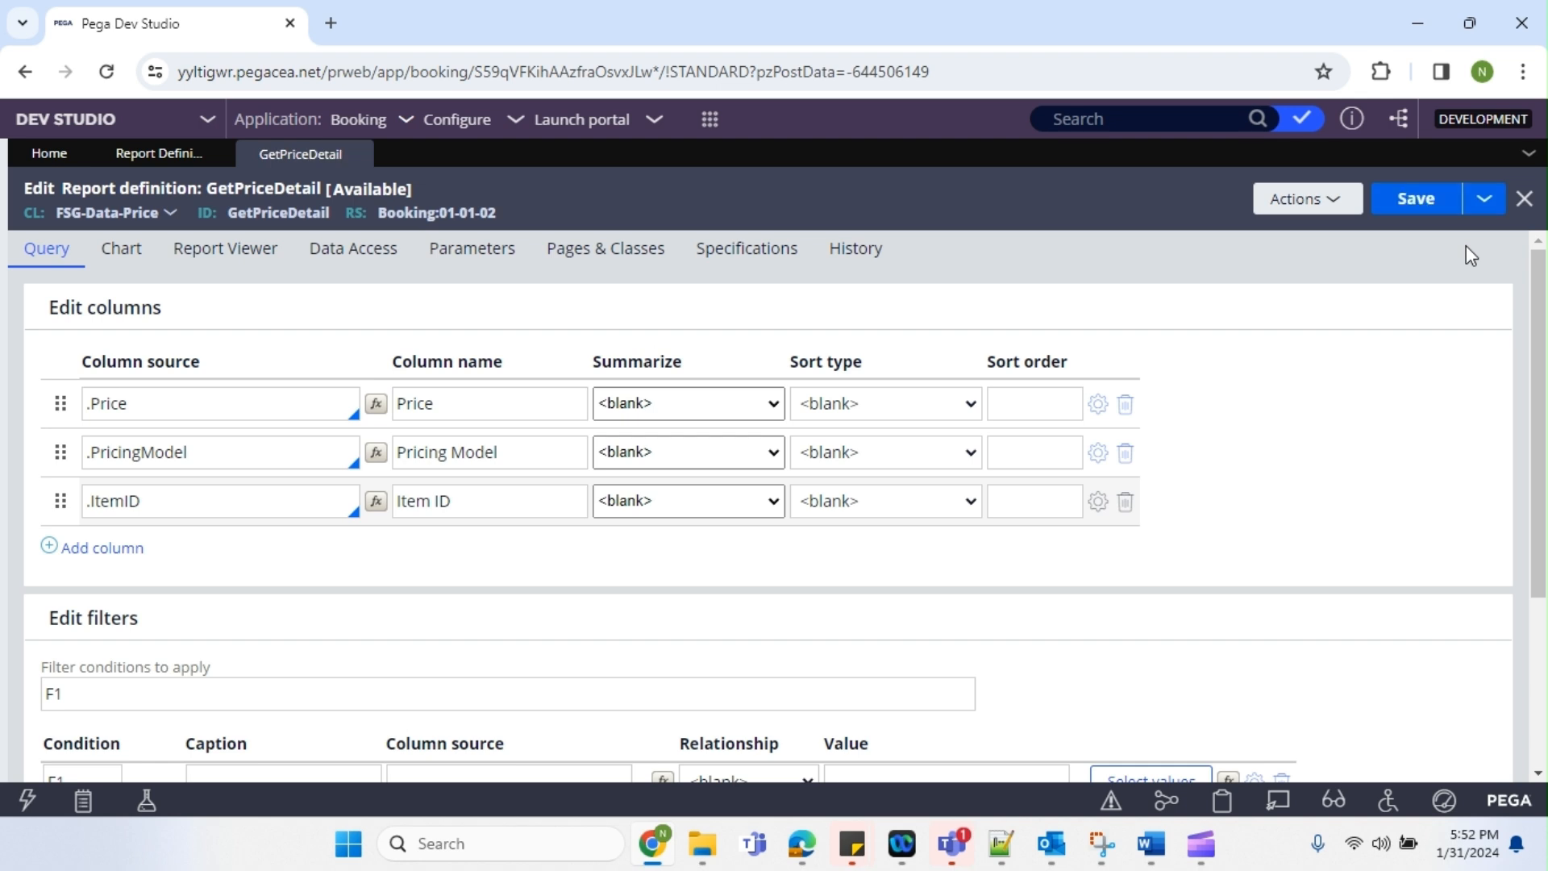
Save the GetPriceDetail report definition, run it to examine the results in a maximized window, and close that window
{"action": "left_click", "coordinate": [1334, 208]}
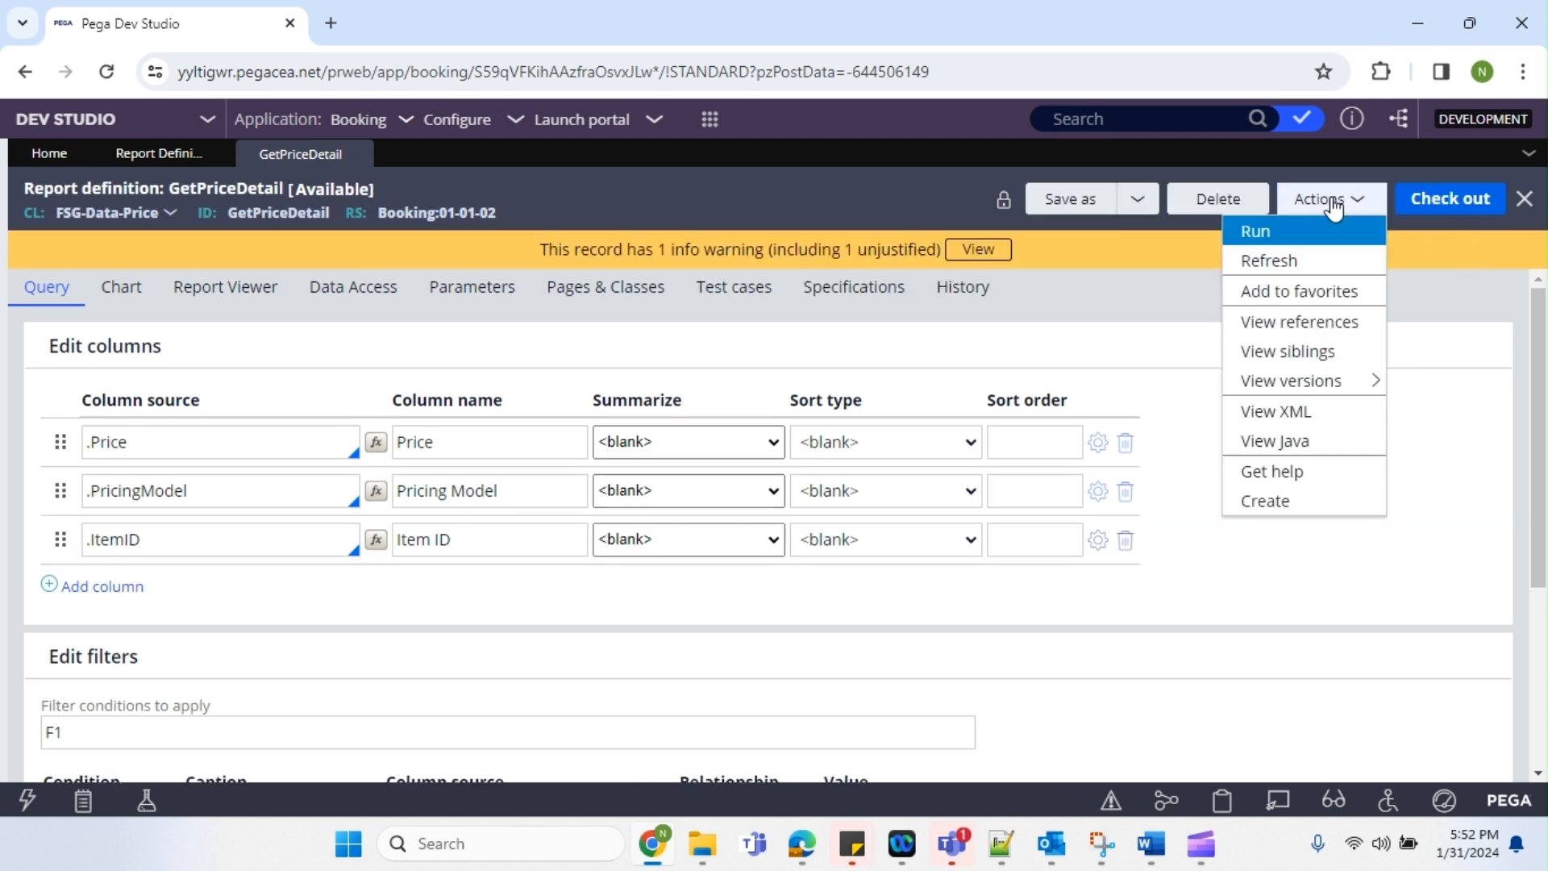
{"action": "left_click", "coordinate": [1303, 229]}
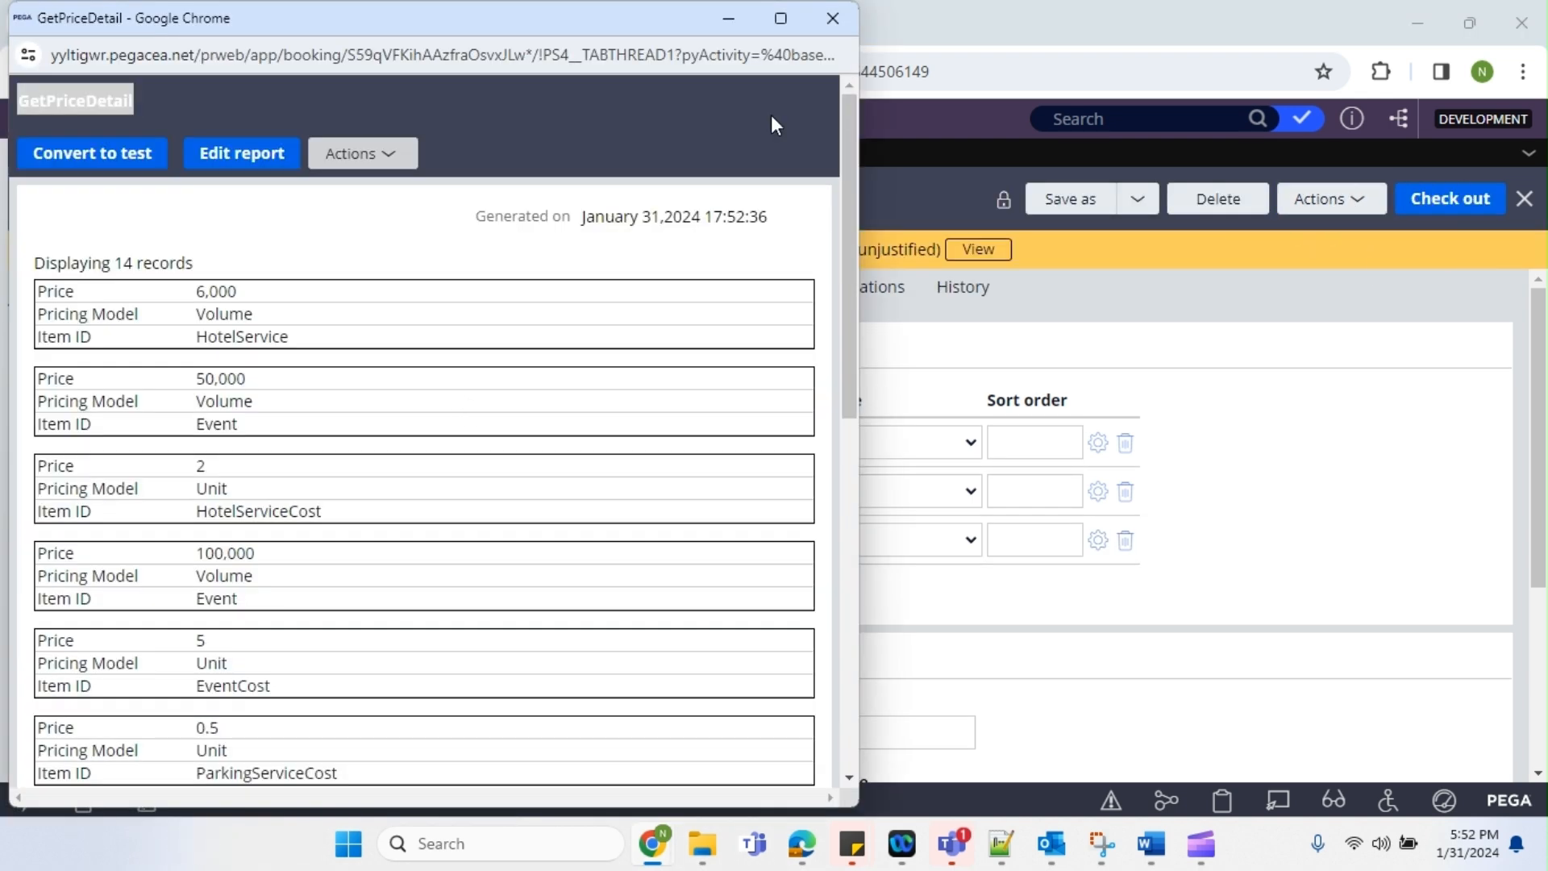
{"action": "left_click", "coordinate": [779, 18]}
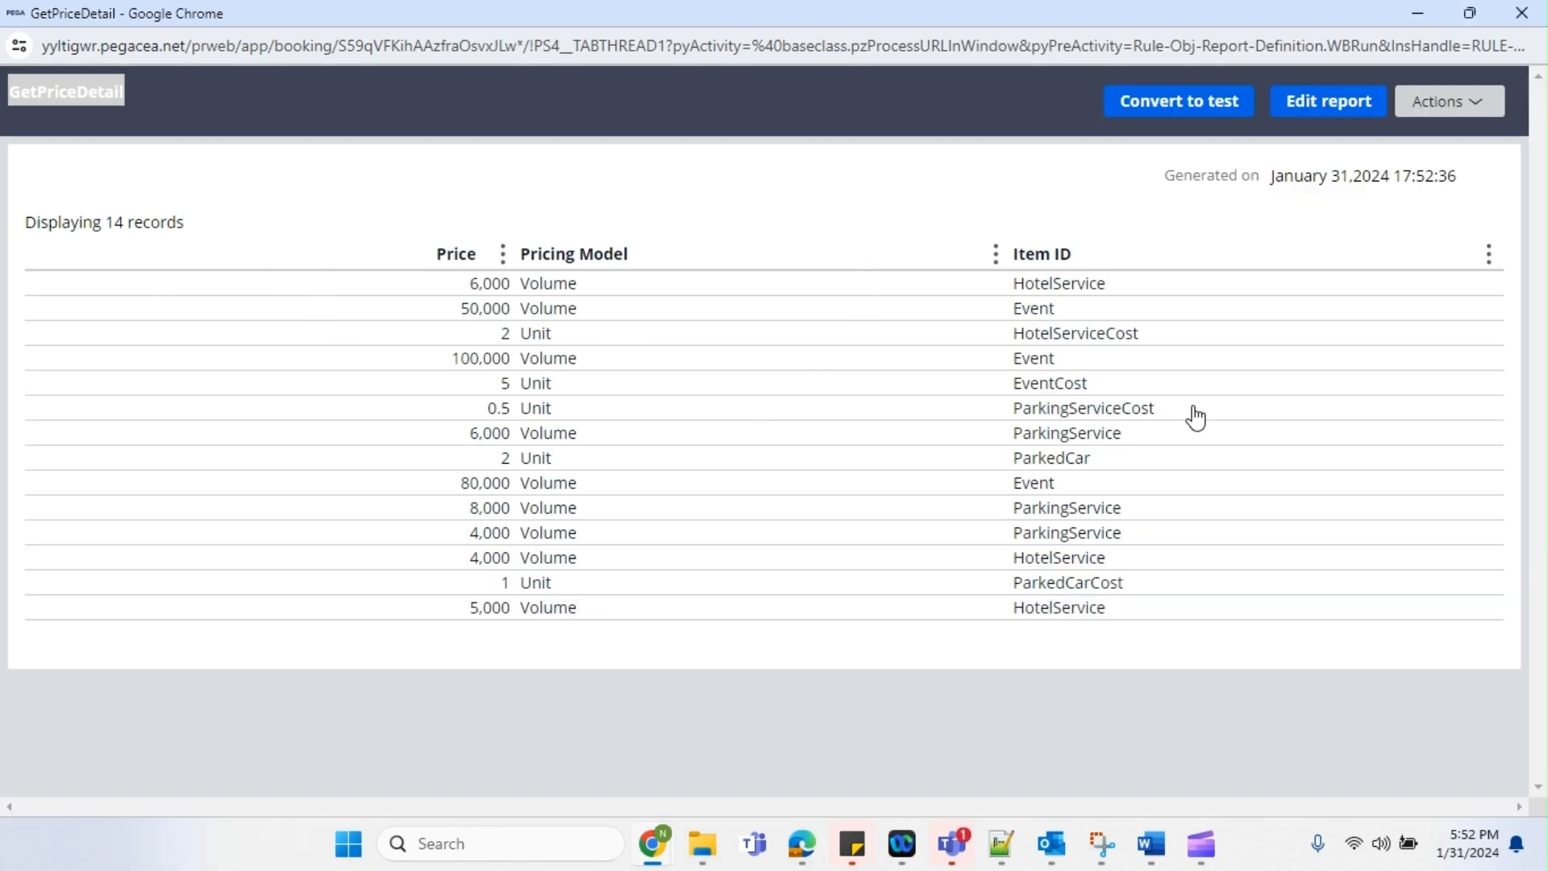
{"action": "left_click", "coordinate": [1528, 13]}
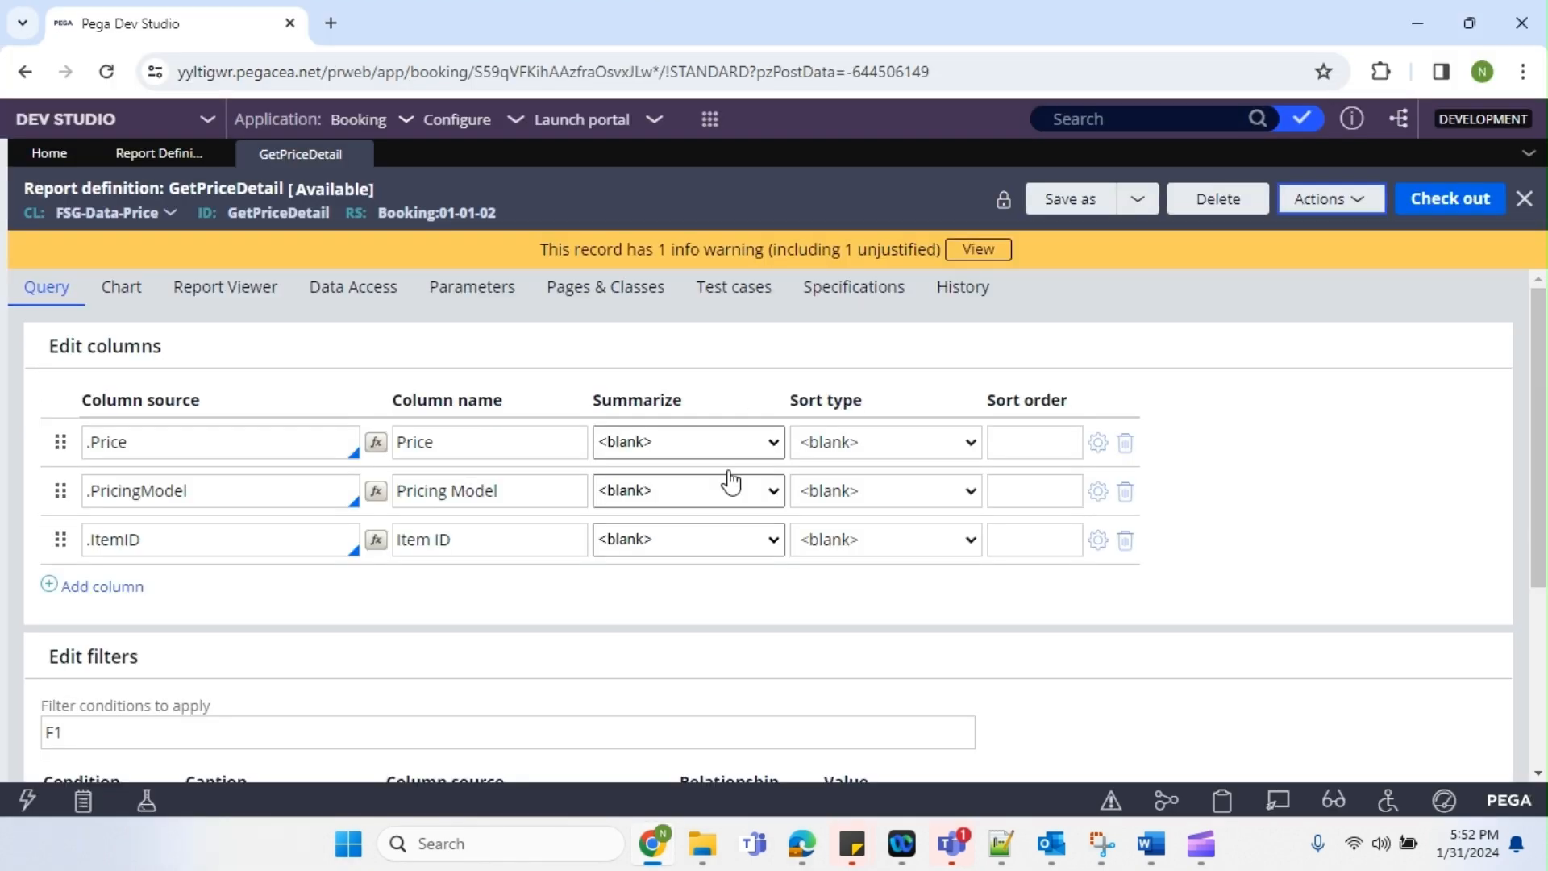
Launch the User Portal and look through all reports on its Reports page
{"action": "left_click", "coordinate": [616, 121]}
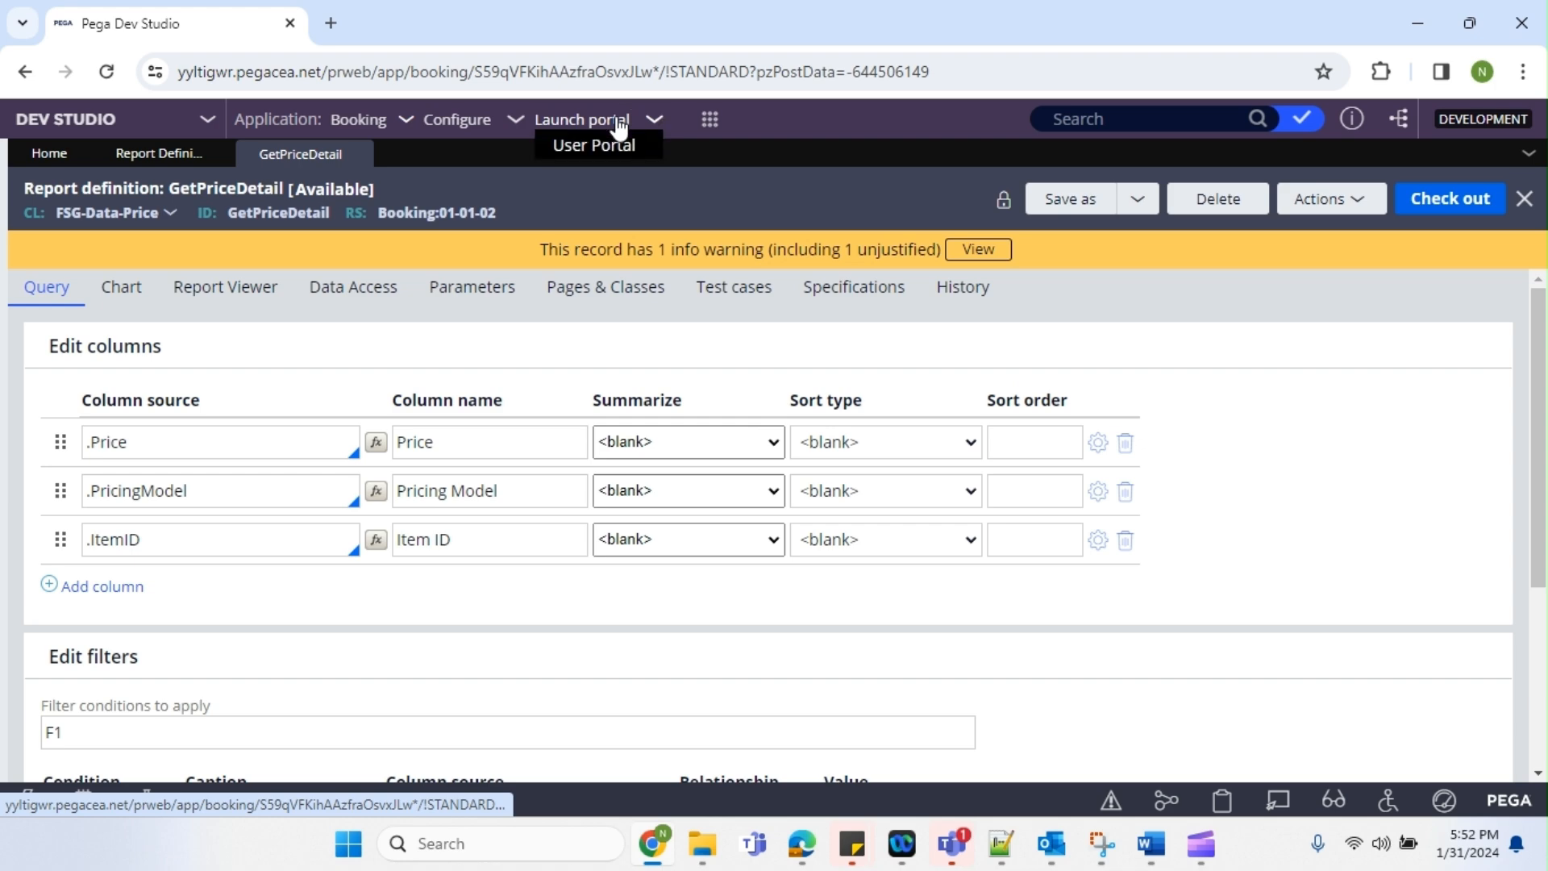
{"action": "left_click", "coordinate": [615, 152]}
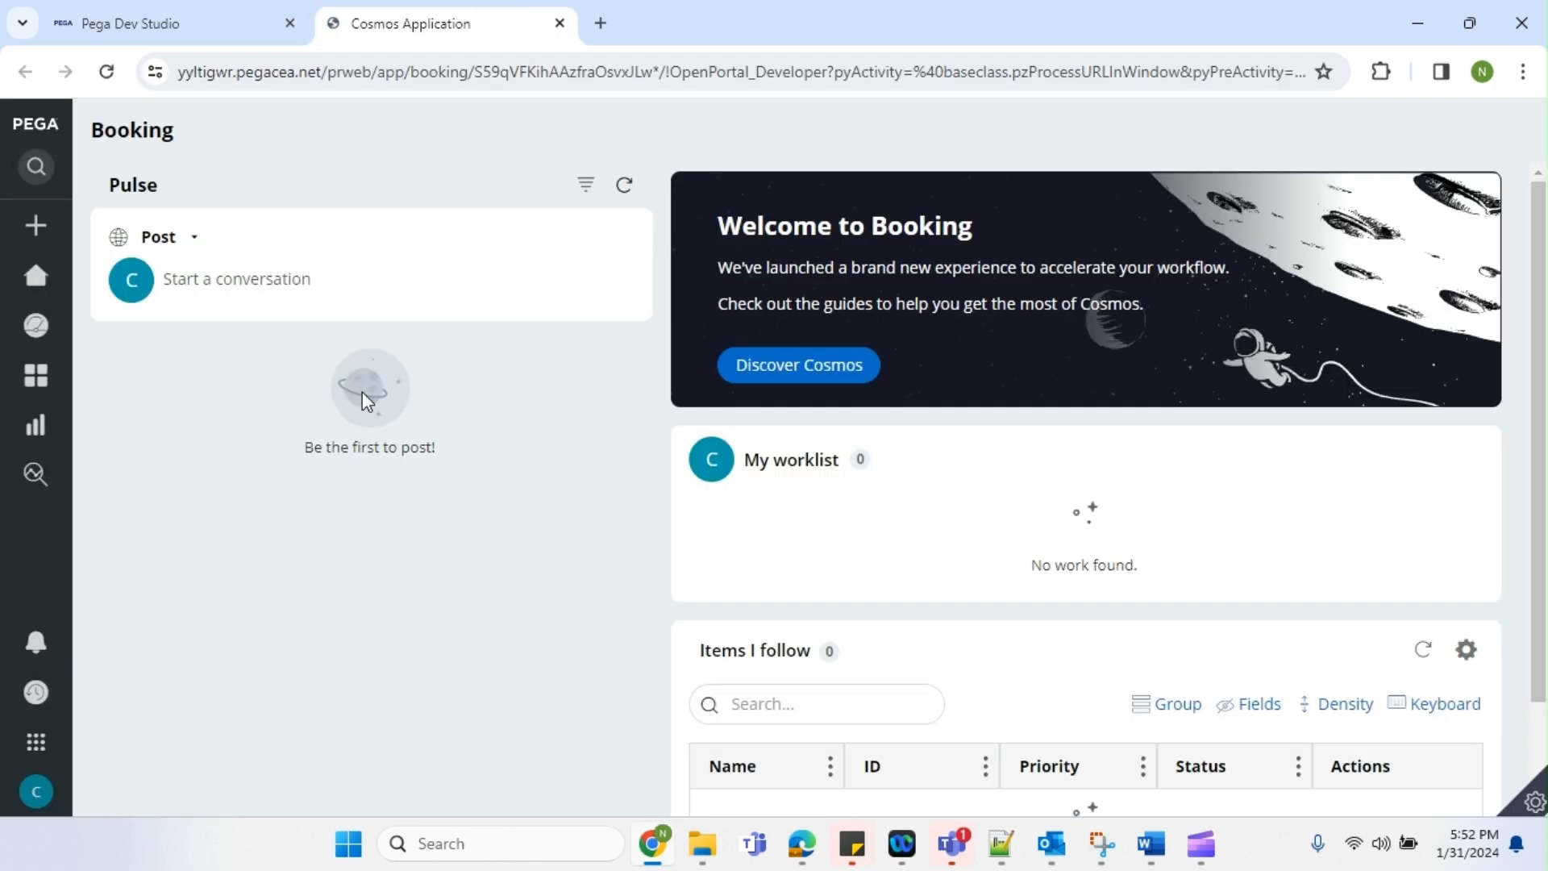
{"action": "mouse_move", "coordinate": [10, 388]}
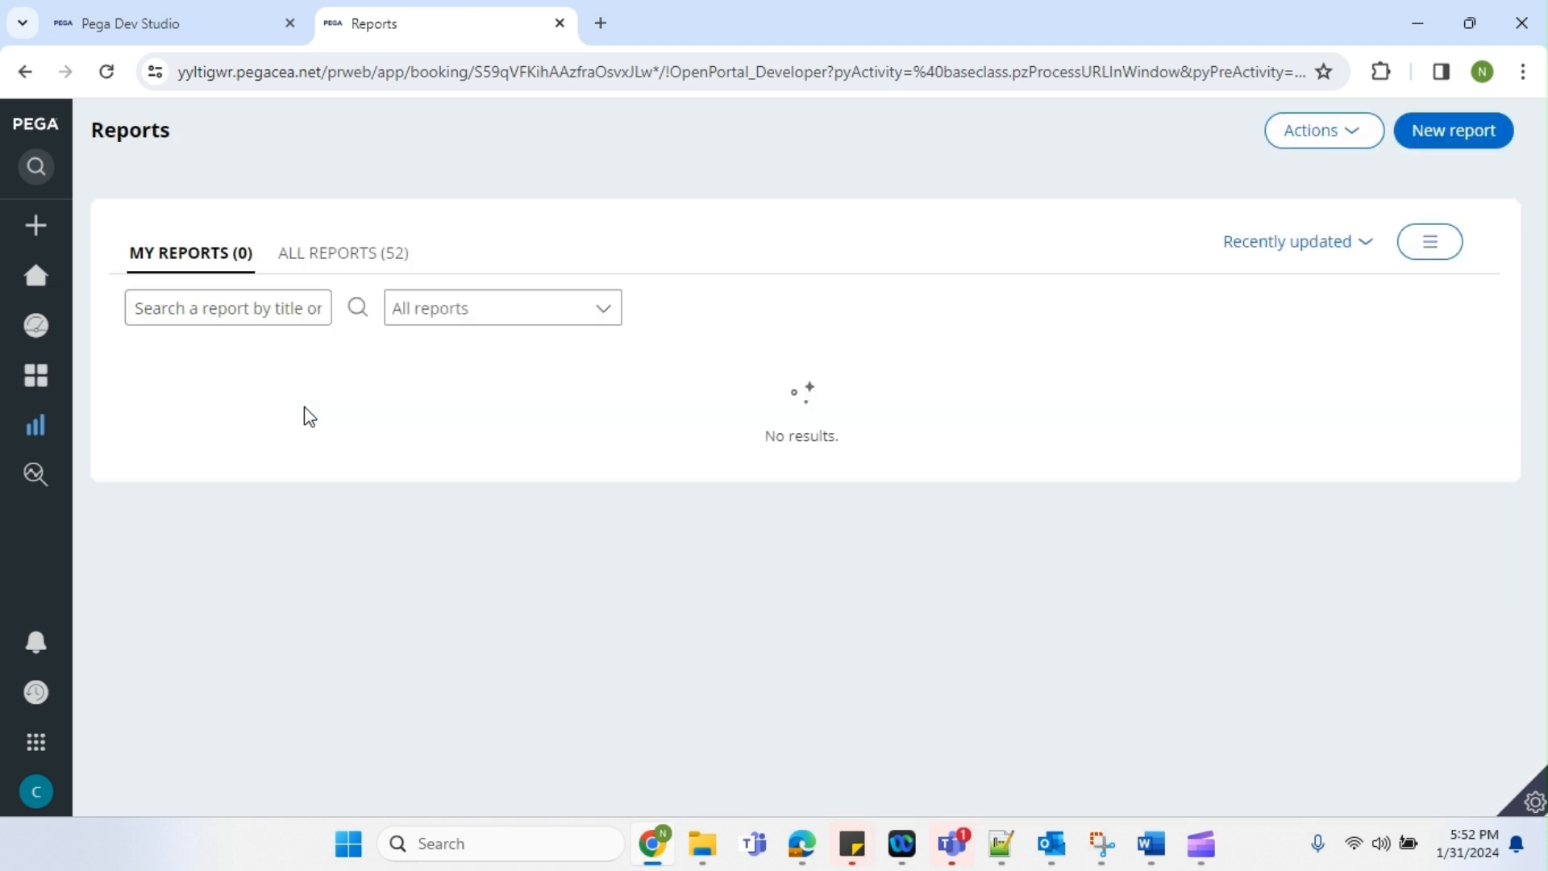
{"action": "left_click", "coordinate": [337, 260]}
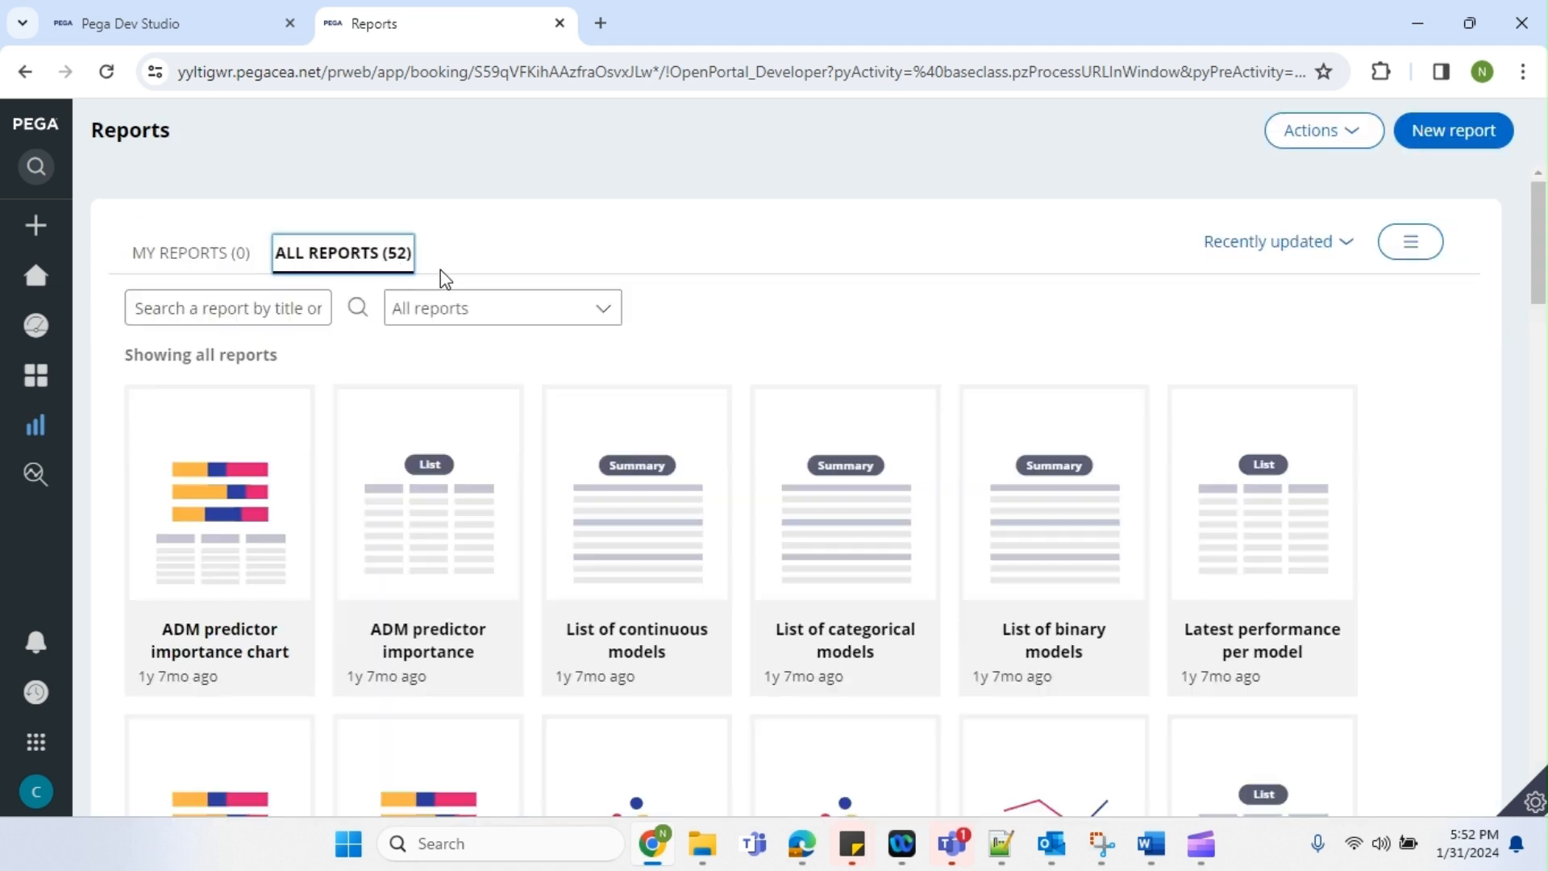
{"action": "scroll", "coordinate": [984, 578], "scroll_direction": "down", "scroll_amount": 4}
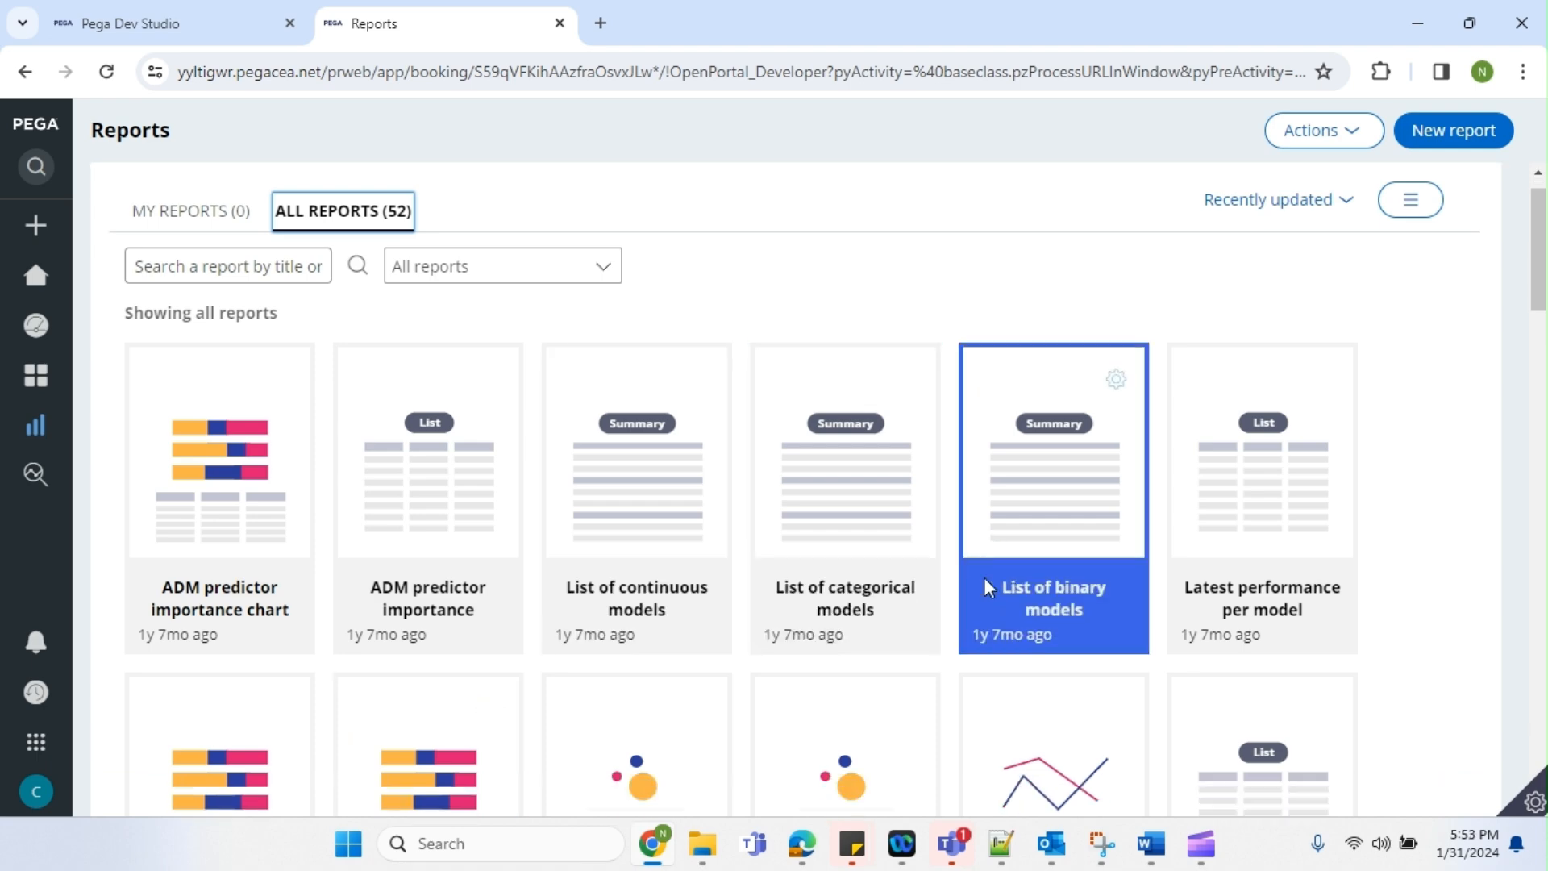
{"action": "scroll", "coordinate": [984, 577], "scroll_direction": "up", "scroll_amount": 4}
Copy the ID GetPriceDetail from the report definition, search all portal reports by that title, and return to Dev Studio
{"action": "left_click", "coordinate": [216, 41]}
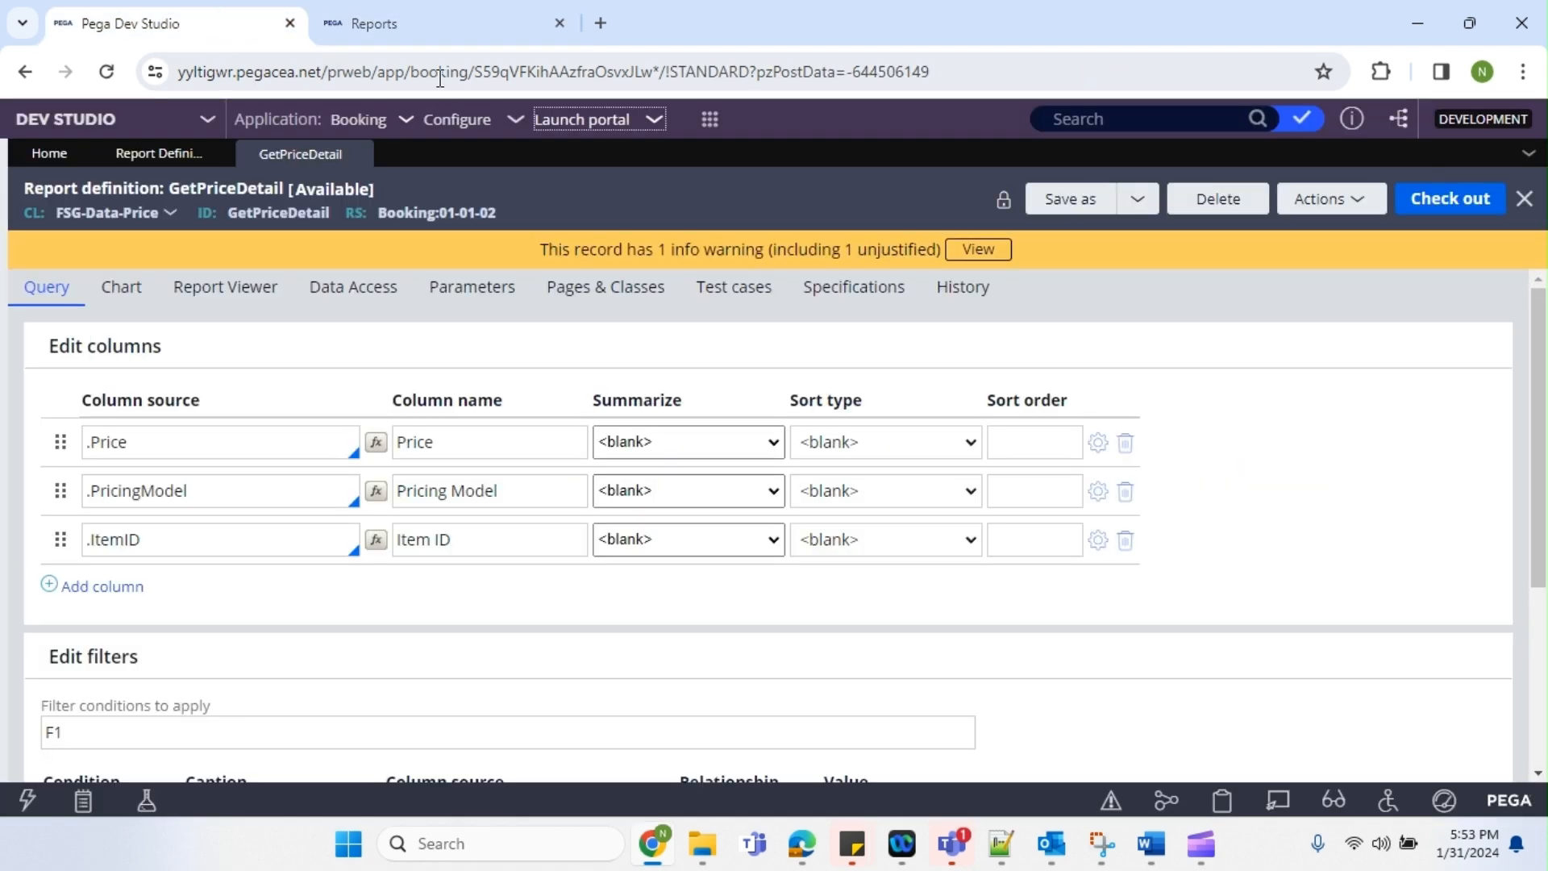
{"action": "double_click", "coordinate": [301, 211]}
{"action": "key", "text": "ctrl+c"}
{"action": "left_click", "coordinate": [399, 16]}
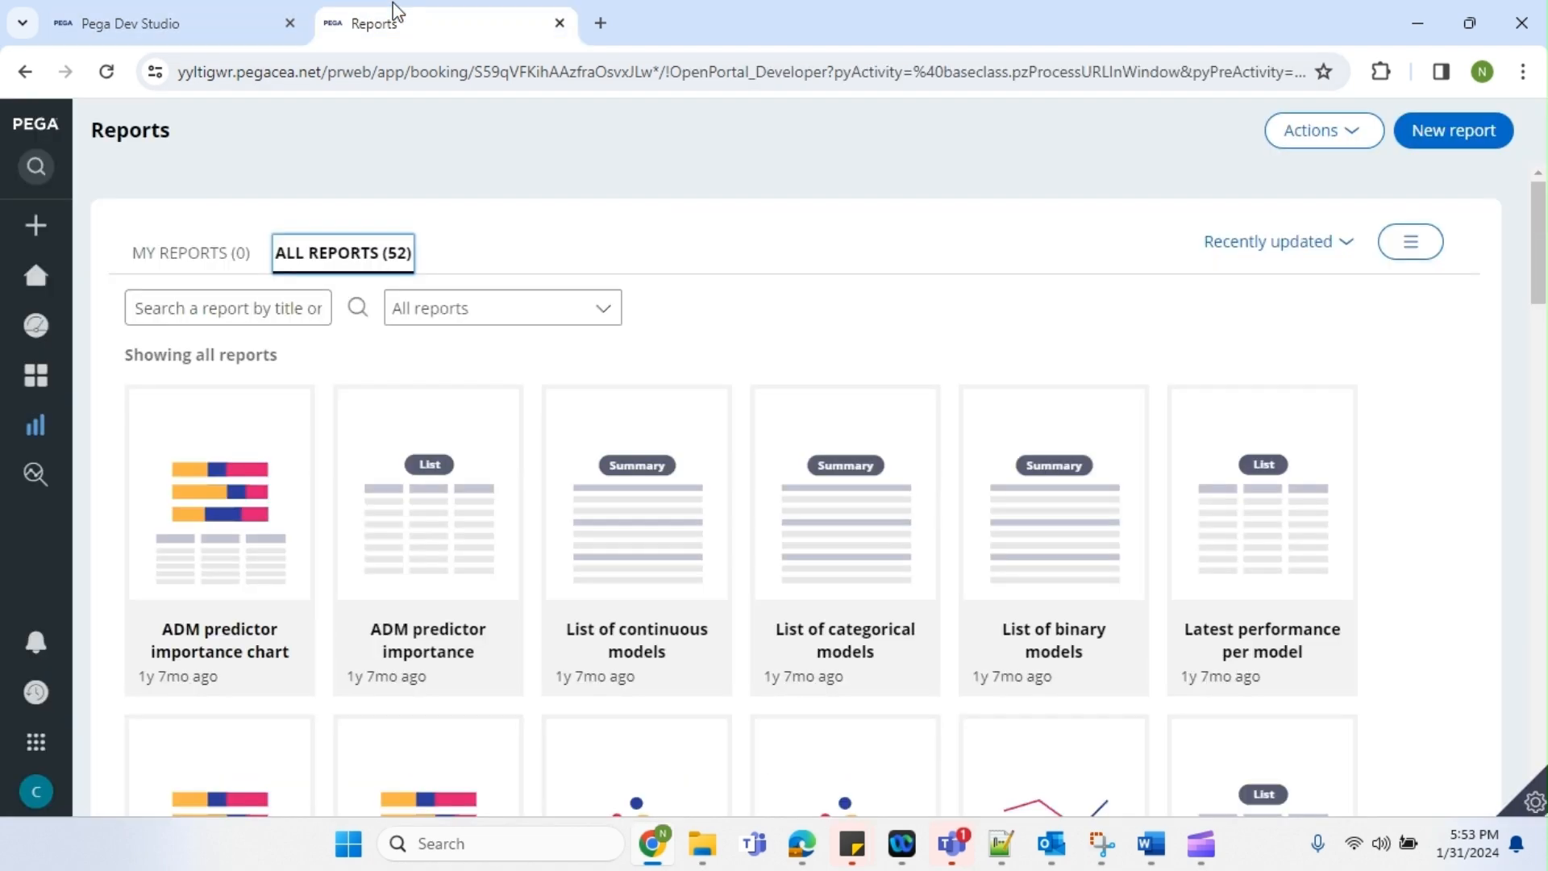
{"action": "left_click", "coordinate": [424, 309]}
{"action": "key", "text": "ctrl+v"}
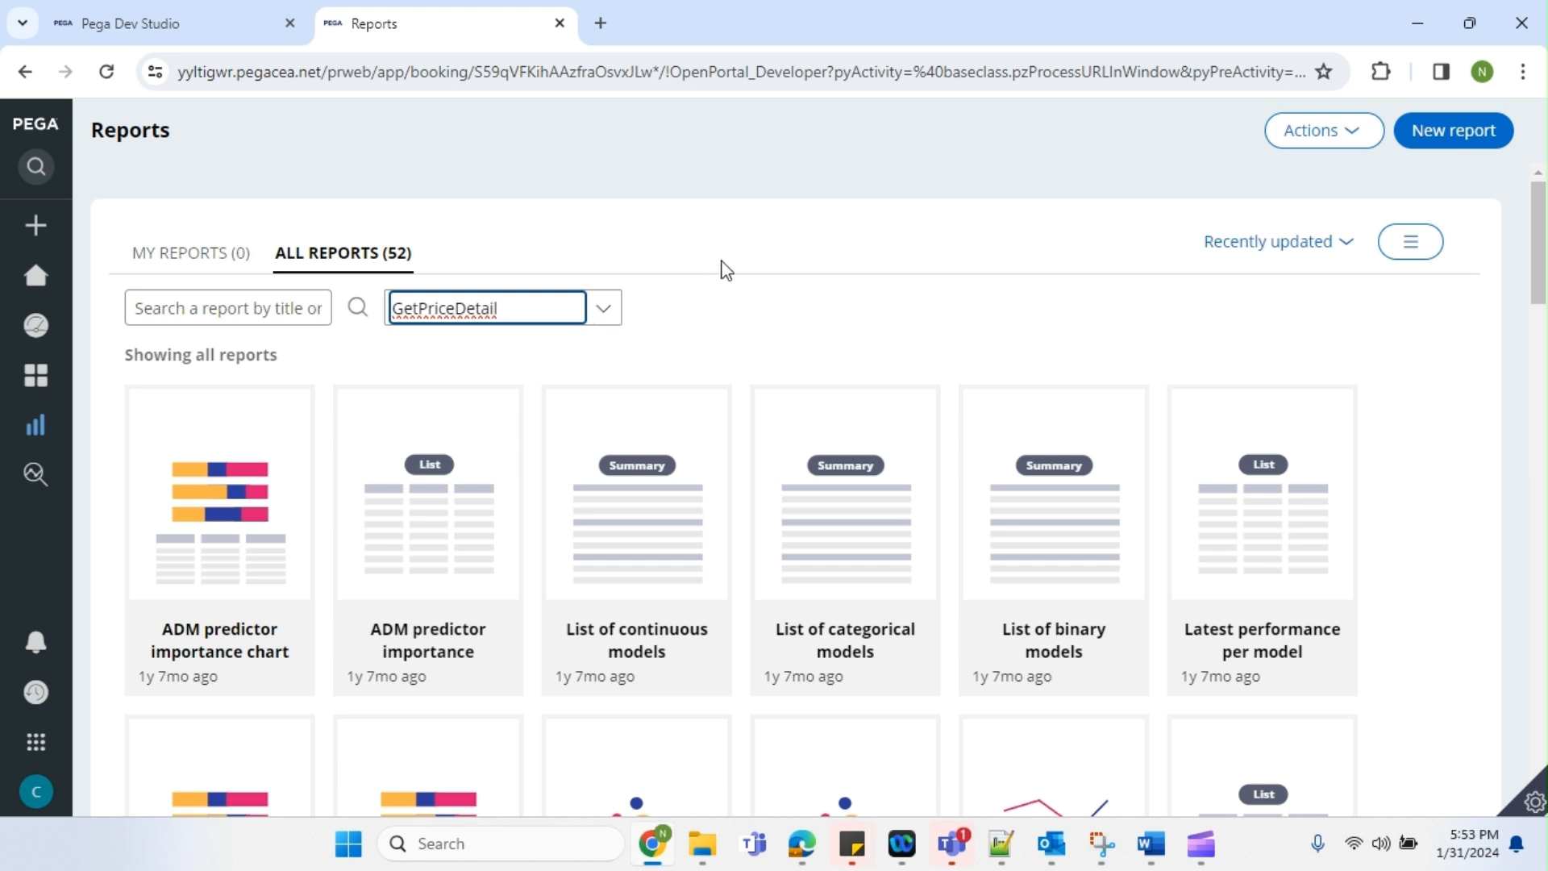
{"action": "left_click", "coordinate": [252, 308]}
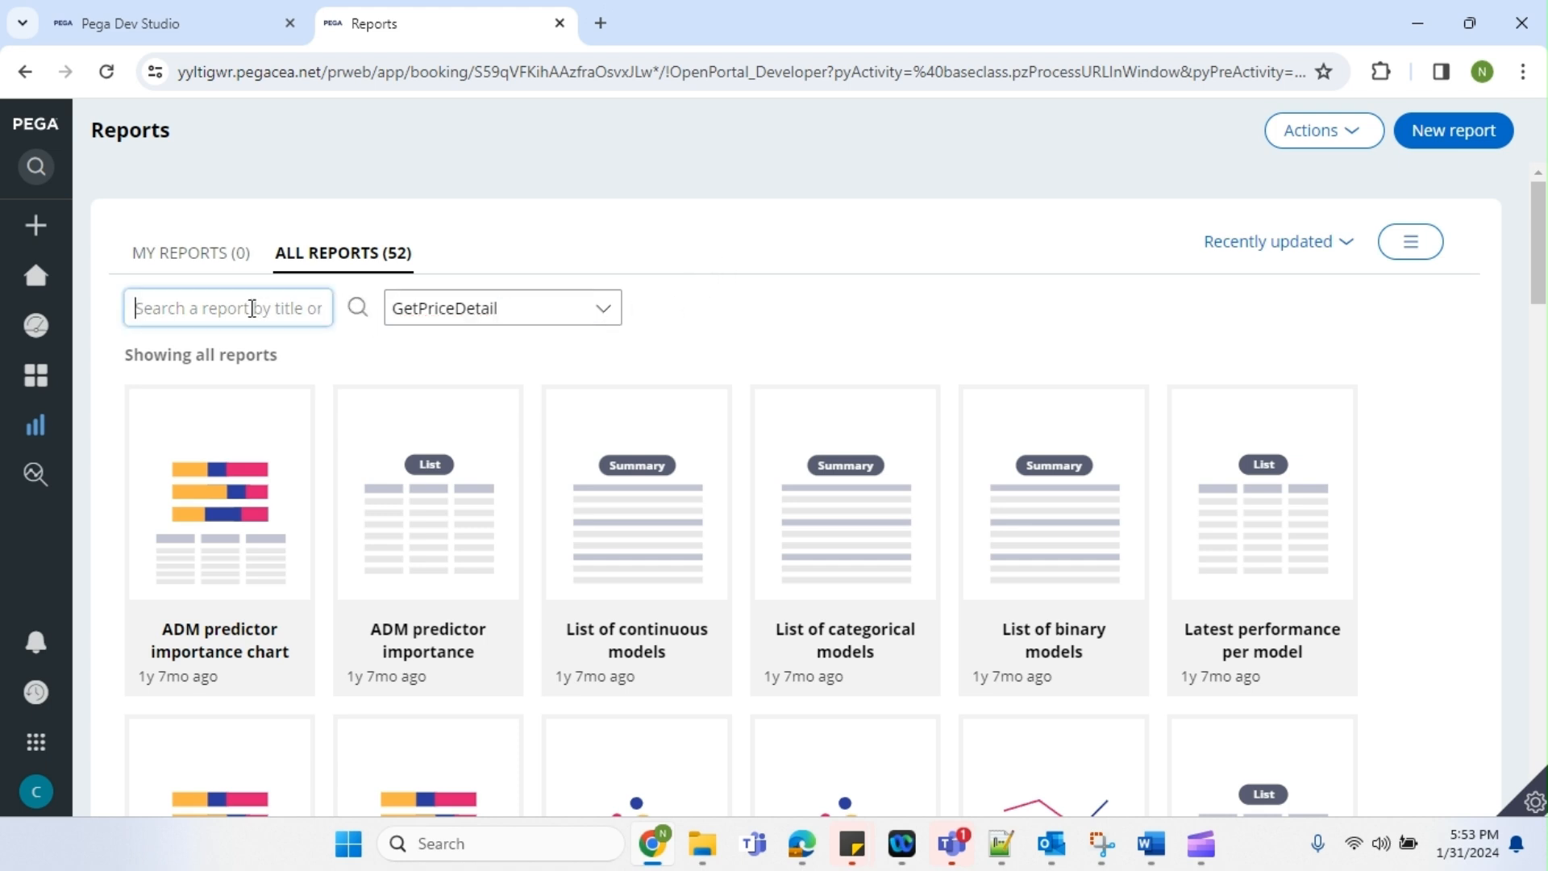
{"action": "key", "text": "ctrl+v"}
{"action": "left_click", "coordinate": [358, 308]}
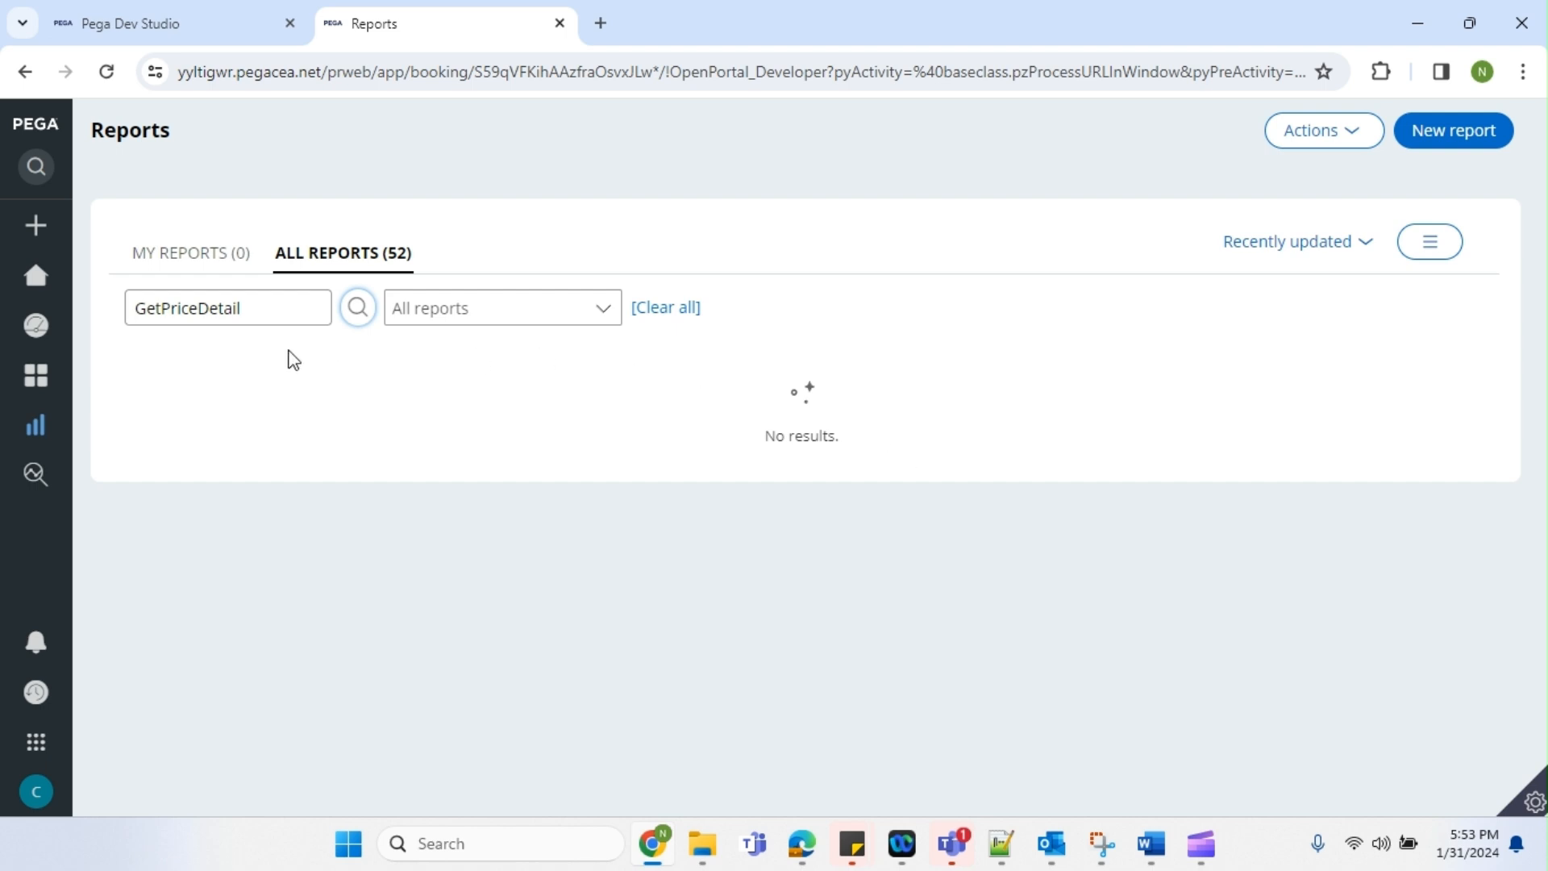
{"action": "left_click", "coordinate": [217, 35]}
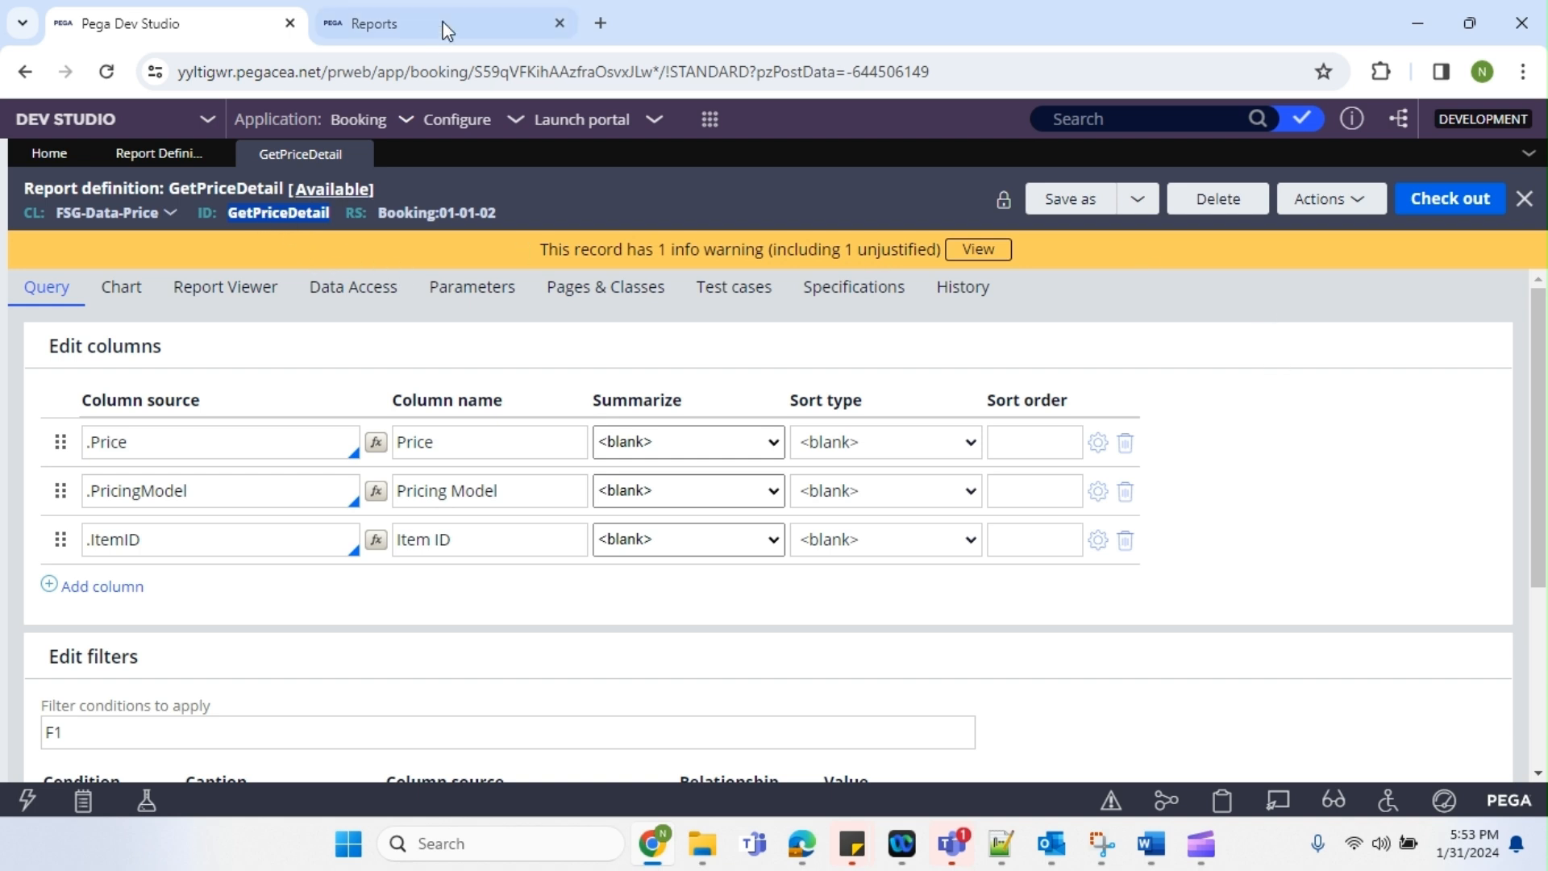
Reload the Pega page and switch the workspace from App Studio back to Dev Studio
{"action": "left_click", "coordinate": [2, 314]}
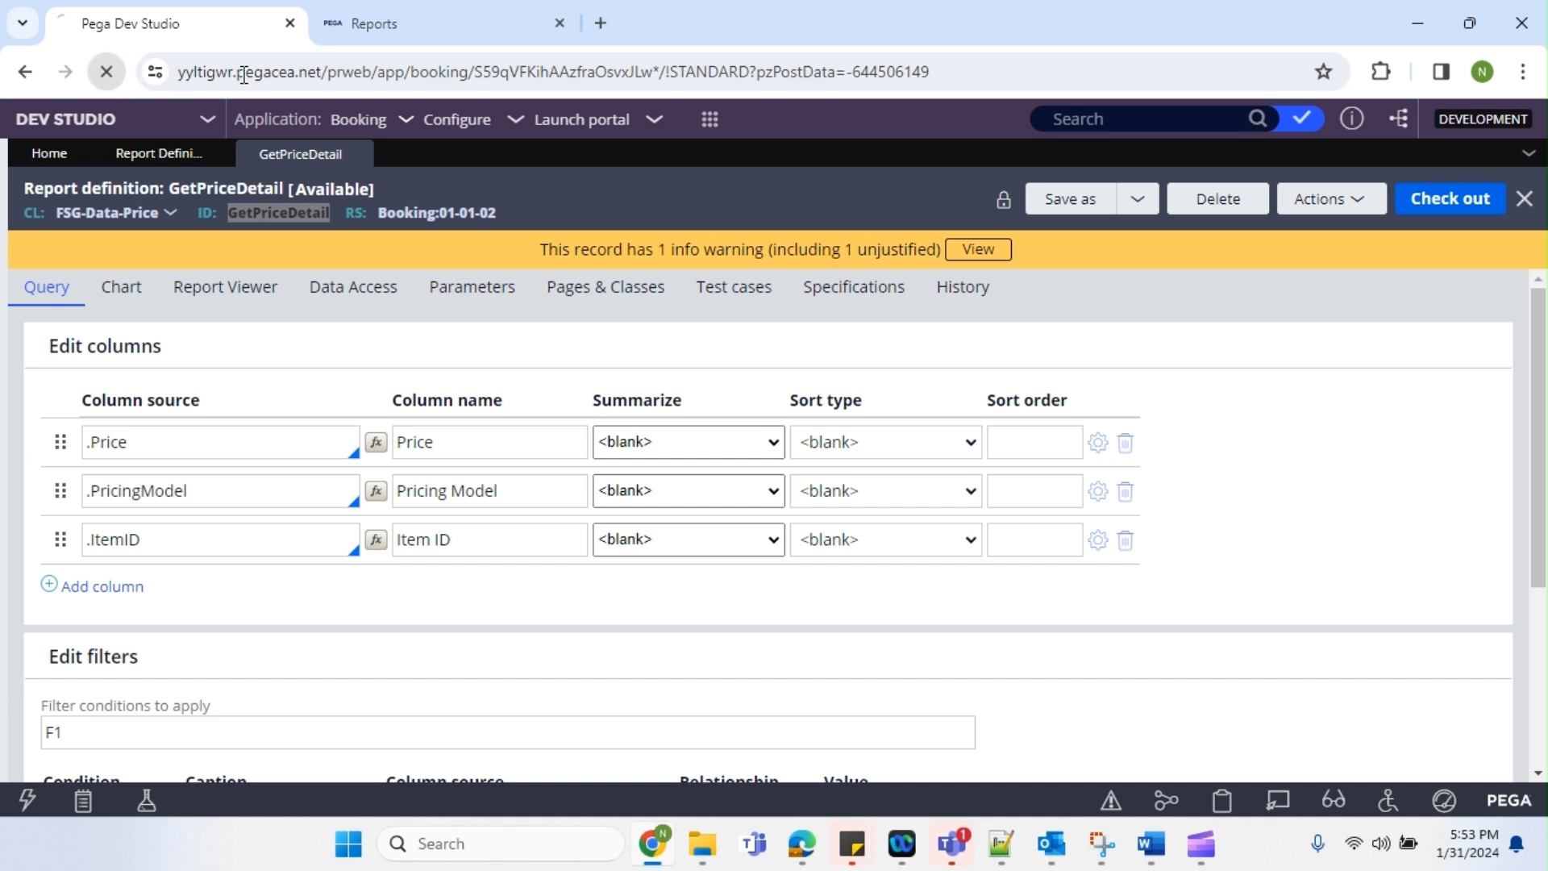
{"action": "left_click", "coordinate": [106, 72]}
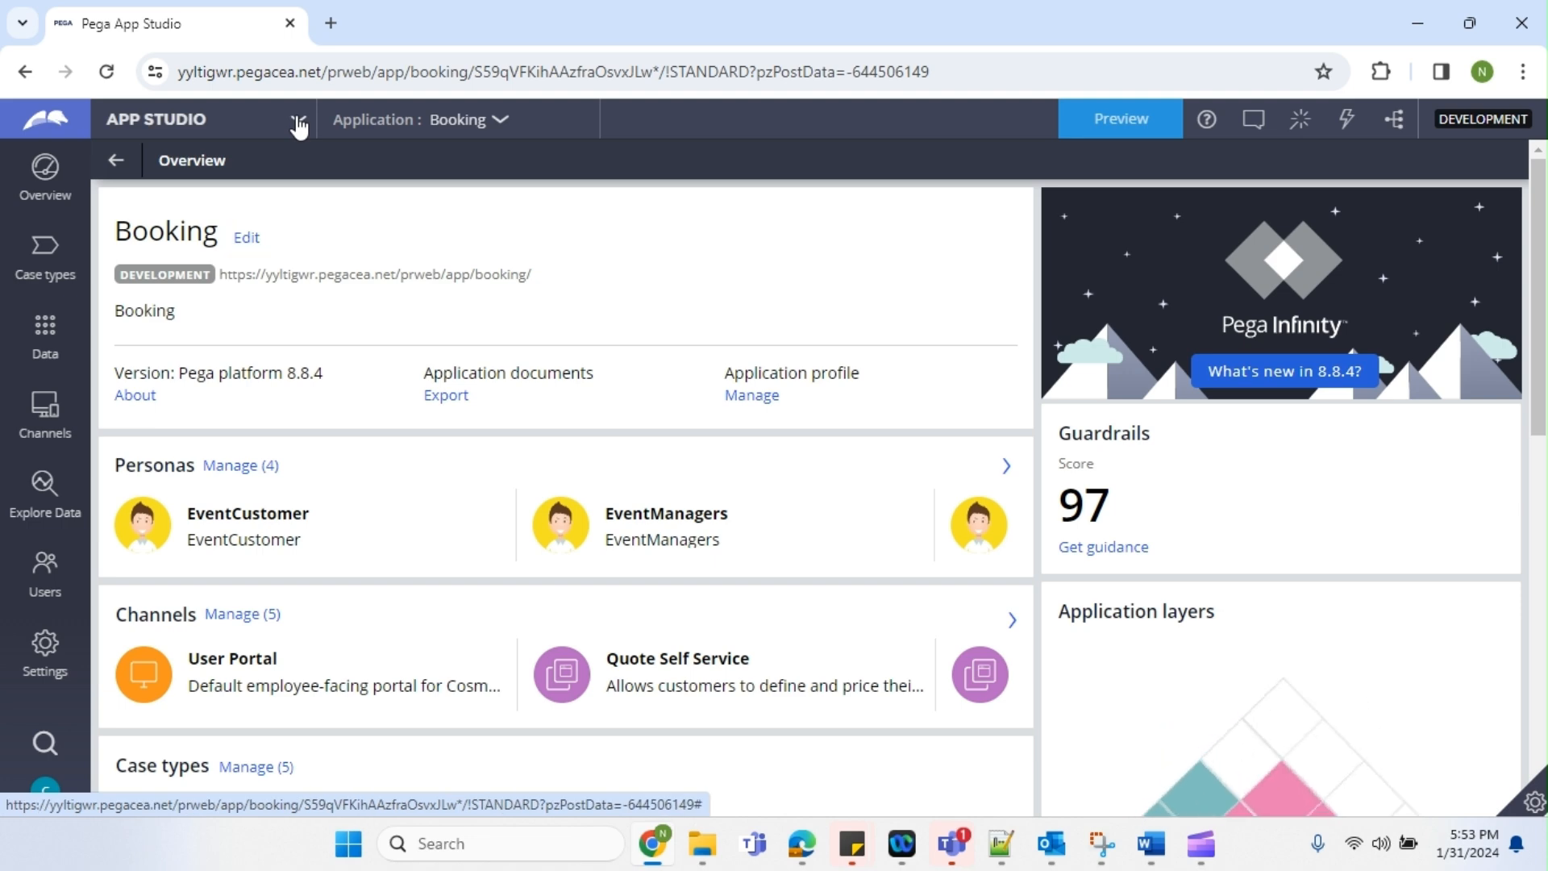
{"action": "left_click", "coordinate": [299, 123]}
{"action": "left_click", "coordinate": [196, 195]}
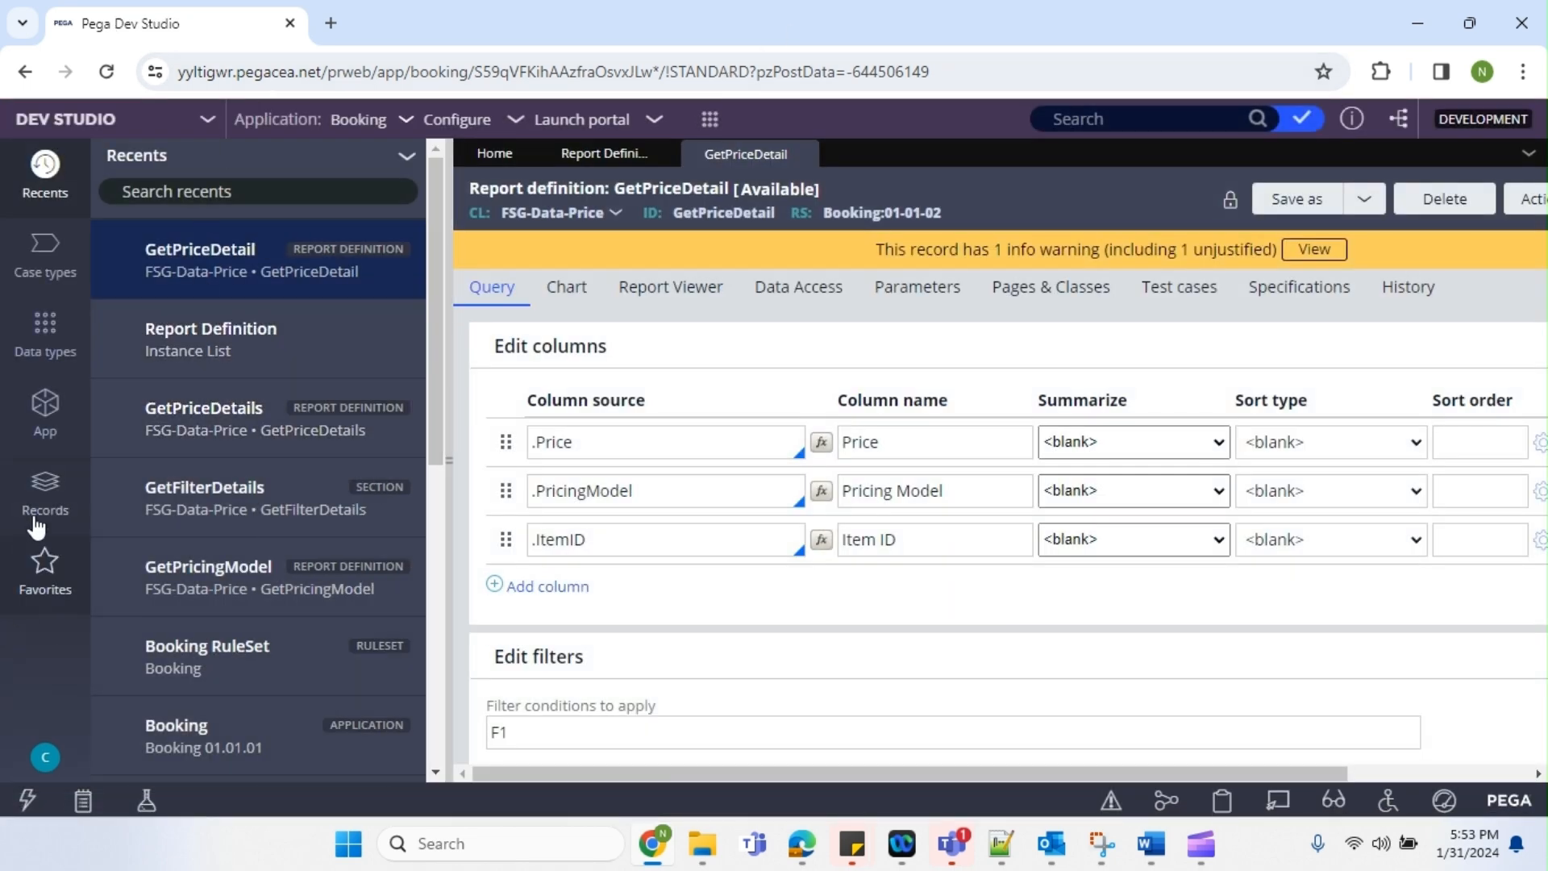
Open the current operator's record and examine its default access group, Booking:Authors
{"action": "left_click", "coordinate": [42, 755]}
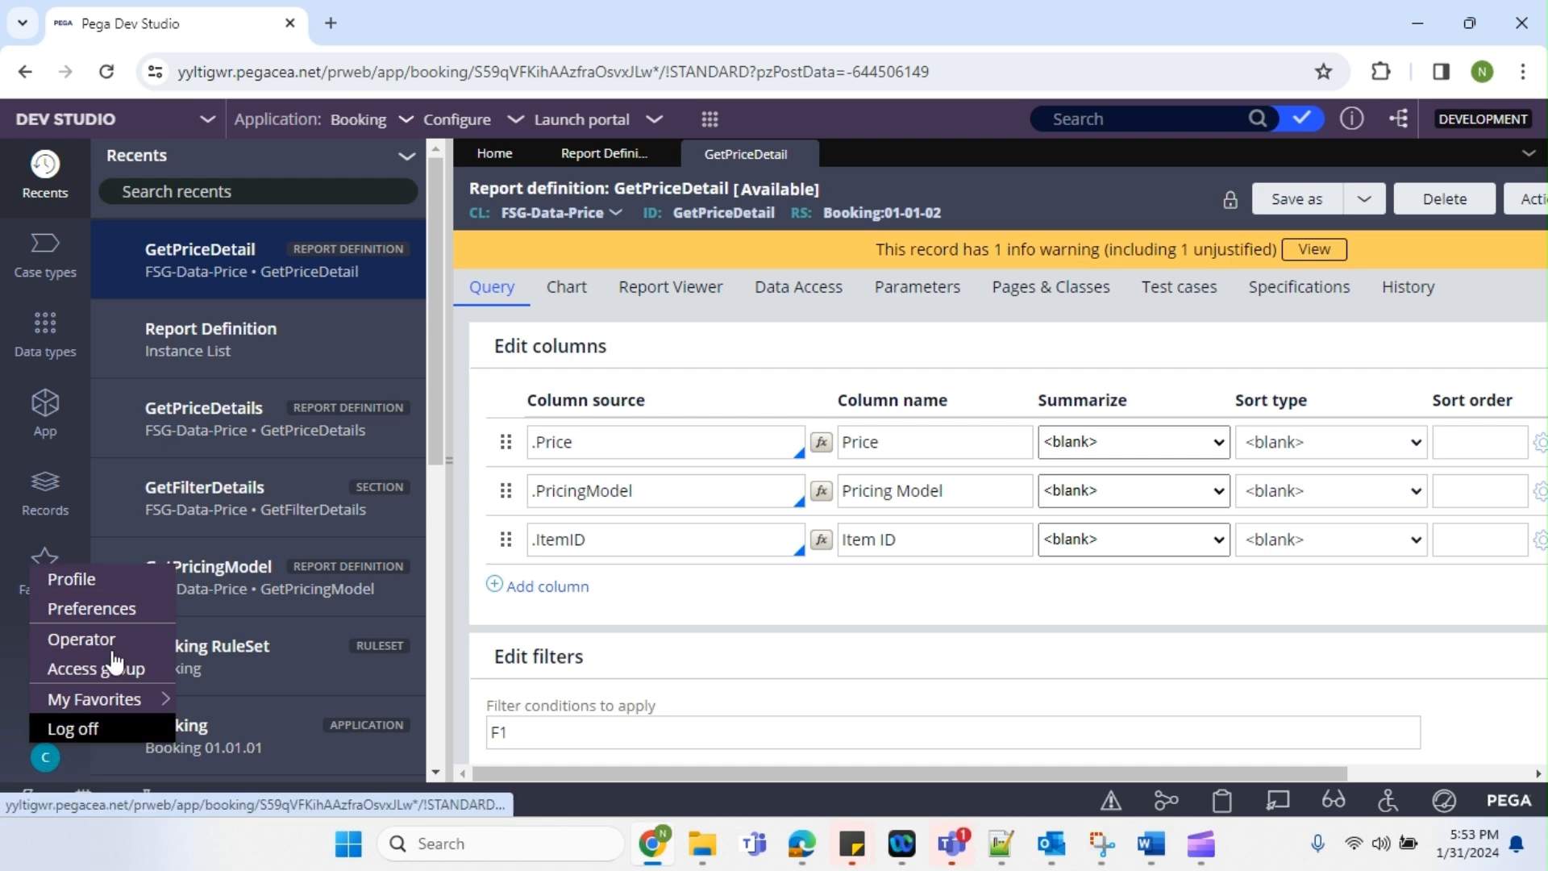
{"action": "left_click", "coordinate": [79, 640]}
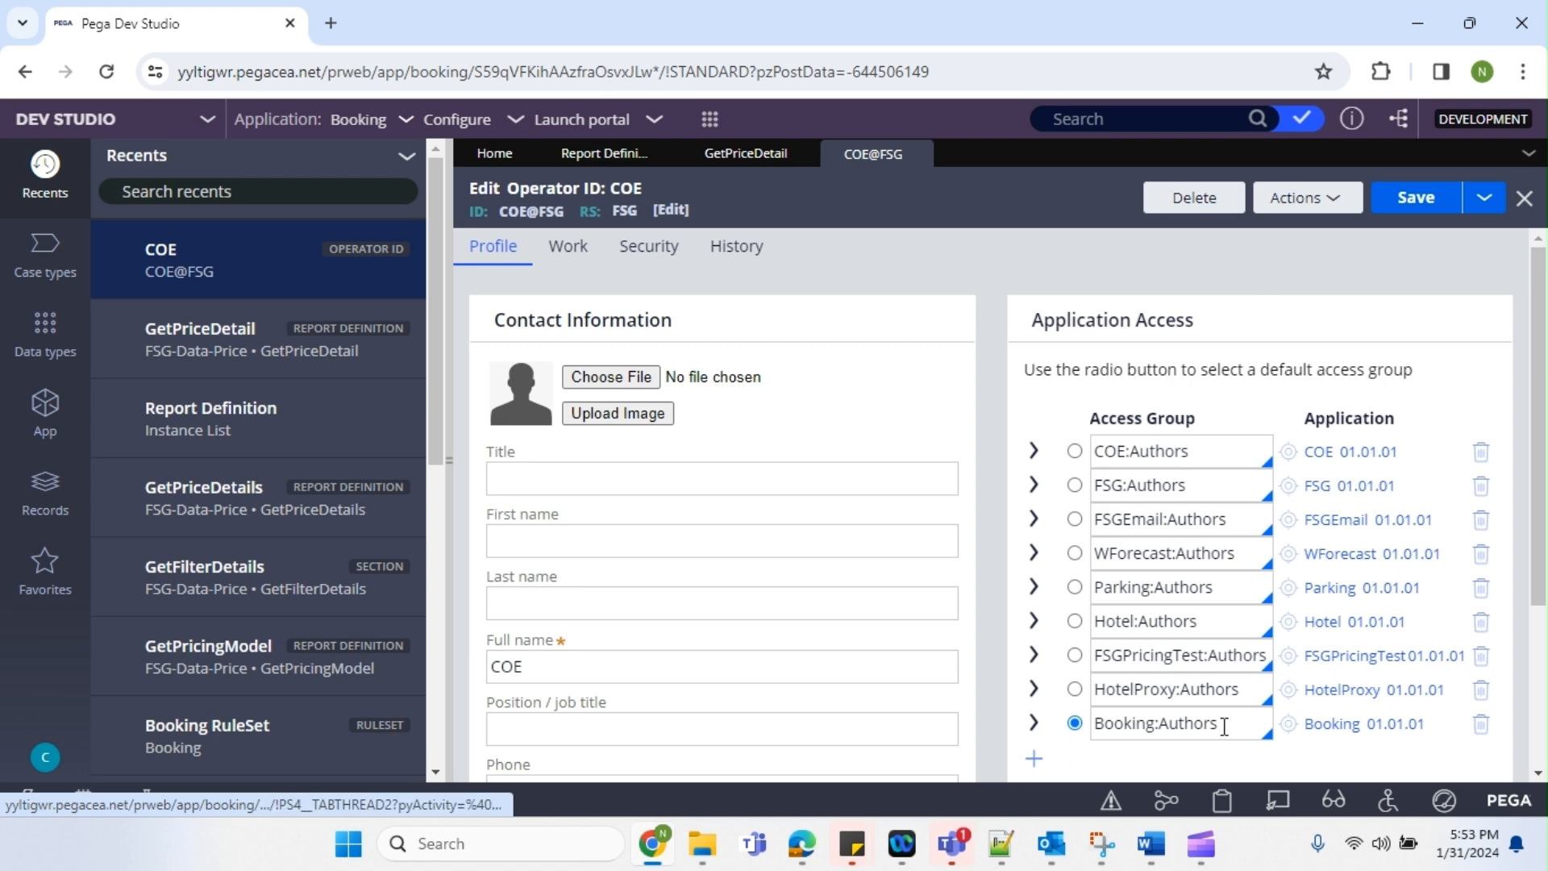
{"action": "left_click", "coordinate": [1224, 726]}
{"action": "left_click", "coordinate": [1159, 724]}
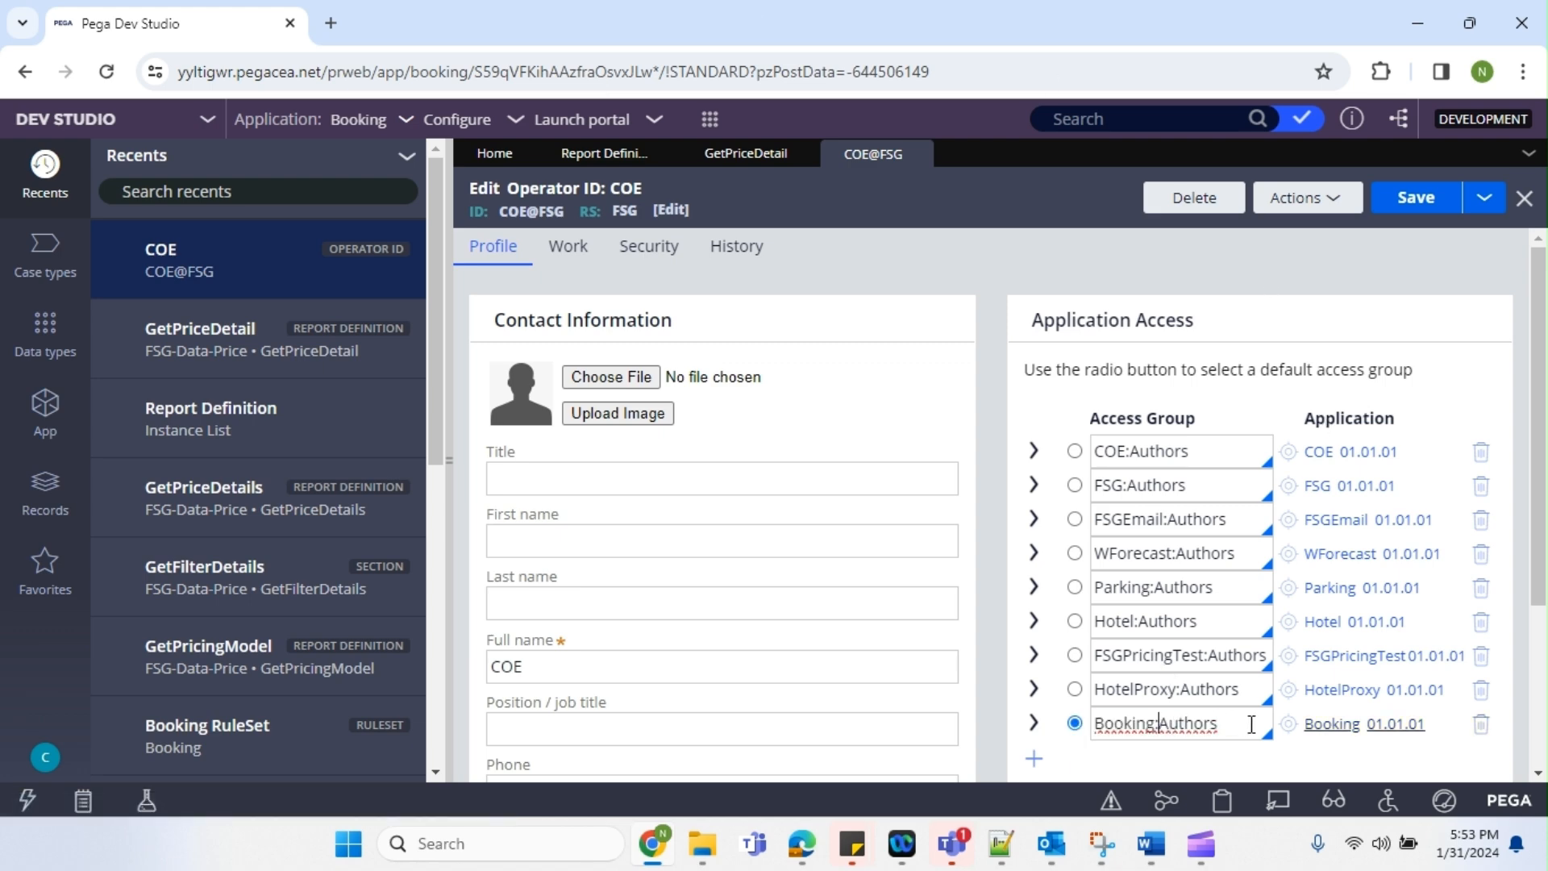
{"action": "left_click_drag", "start_coordinate": [1252, 723], "coordinate": [1104, 725]}
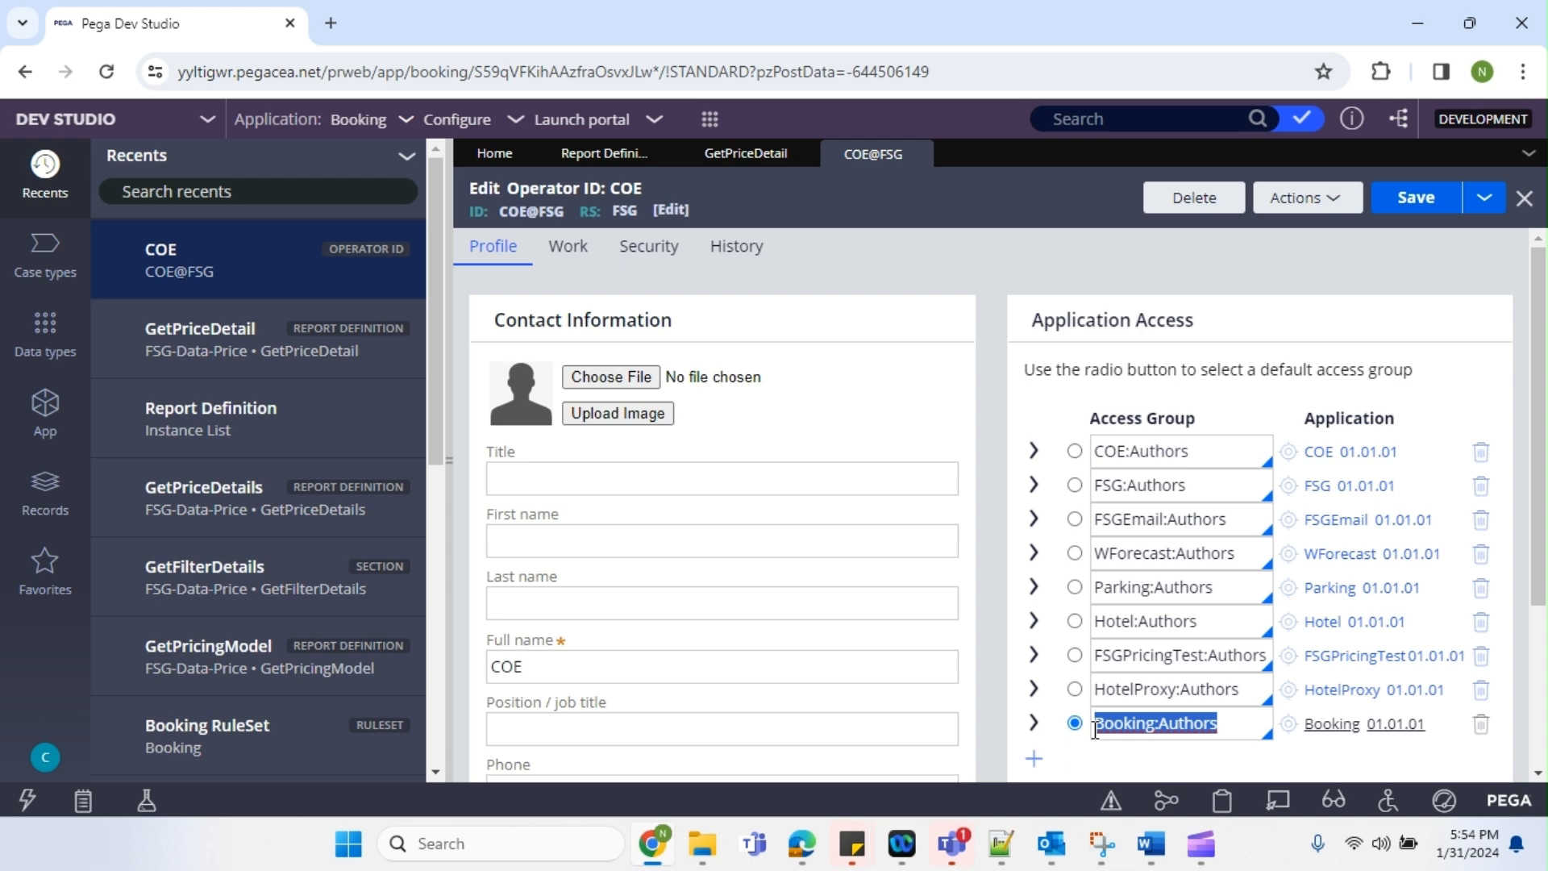
{"action": "left_click", "coordinate": [1141, 730]}
{"action": "left_click_drag", "start_coordinate": [1232, 723], "coordinate": [1106, 727]}
Open the Category and Shortcut instance lists from the Reports records, collapse the explorer, and return to the Category list
{"action": "left_click", "coordinate": [79, 500]}
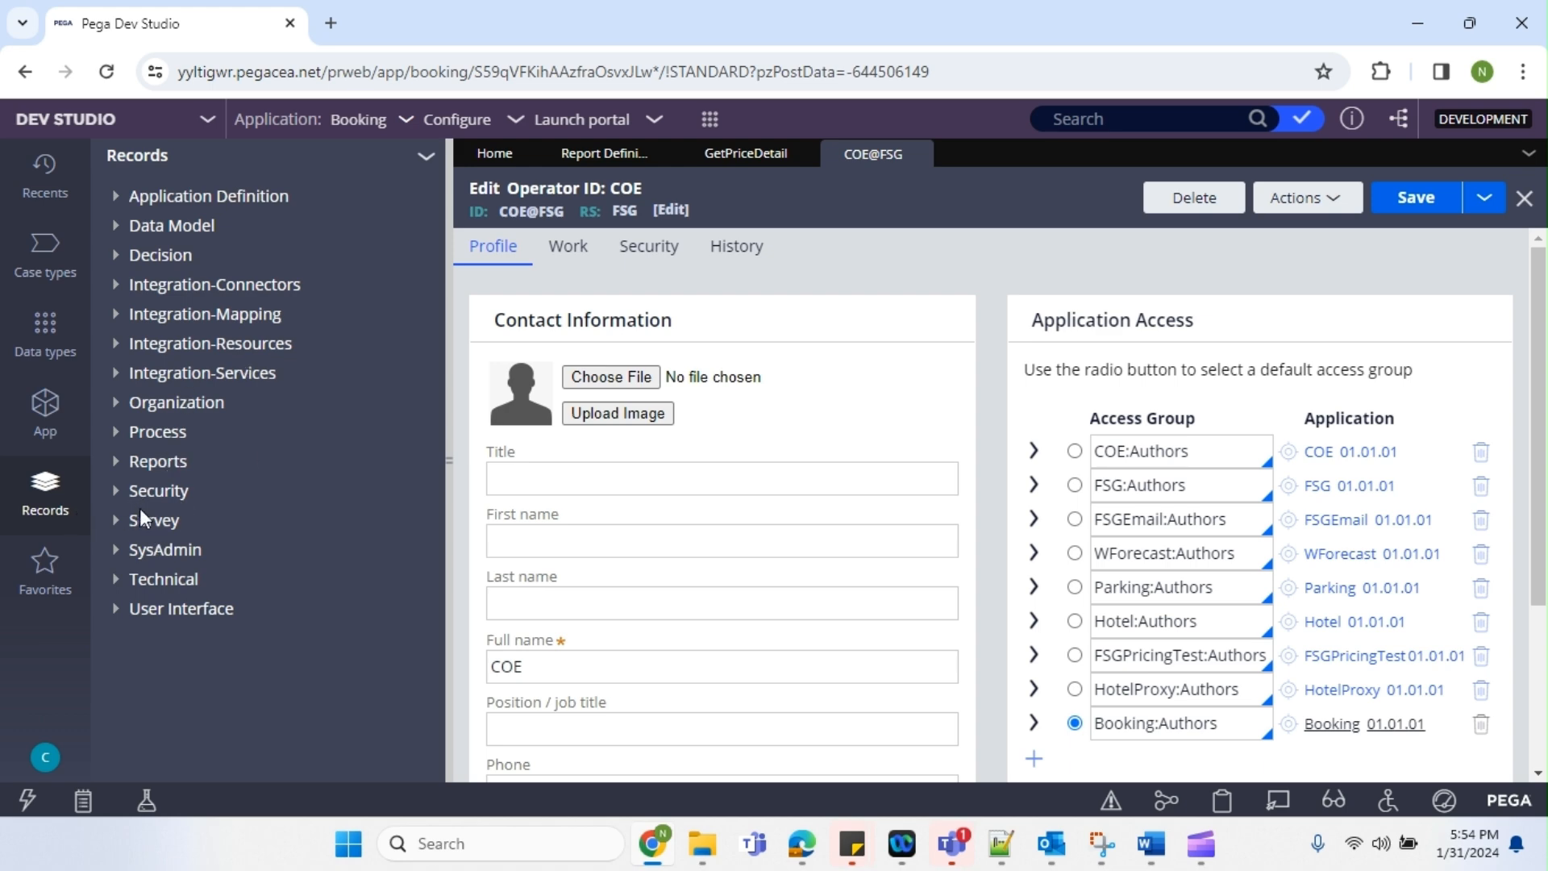
{"action": "left_click", "coordinate": [118, 461]}
{"action": "left_click", "coordinate": [184, 495]}
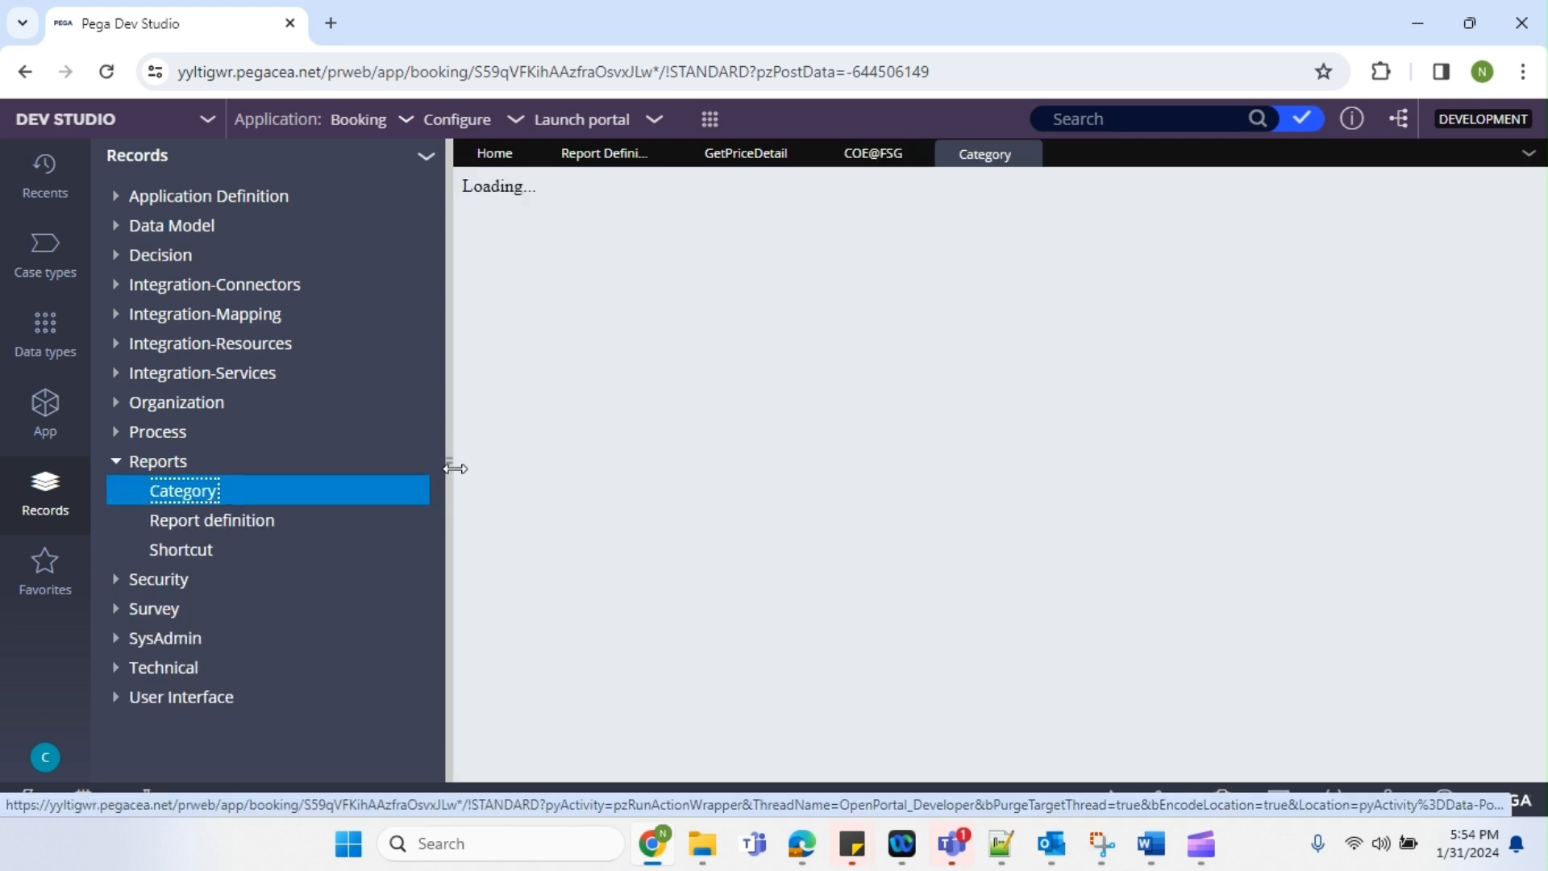
{"action": "left_click", "coordinate": [208, 549]}
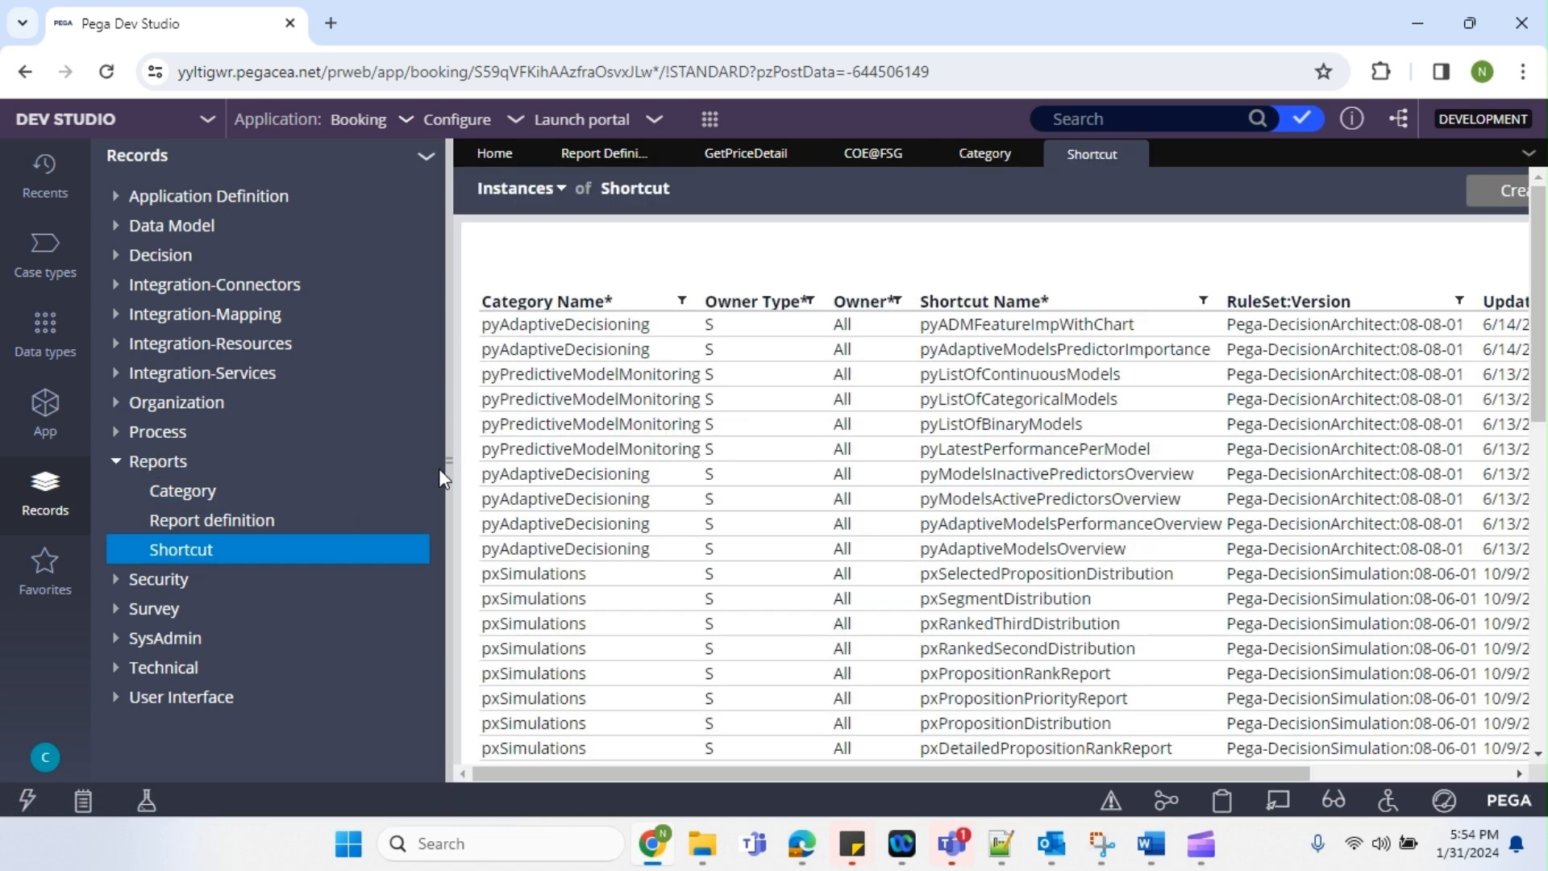
{"action": "left_click", "coordinate": [450, 462]}
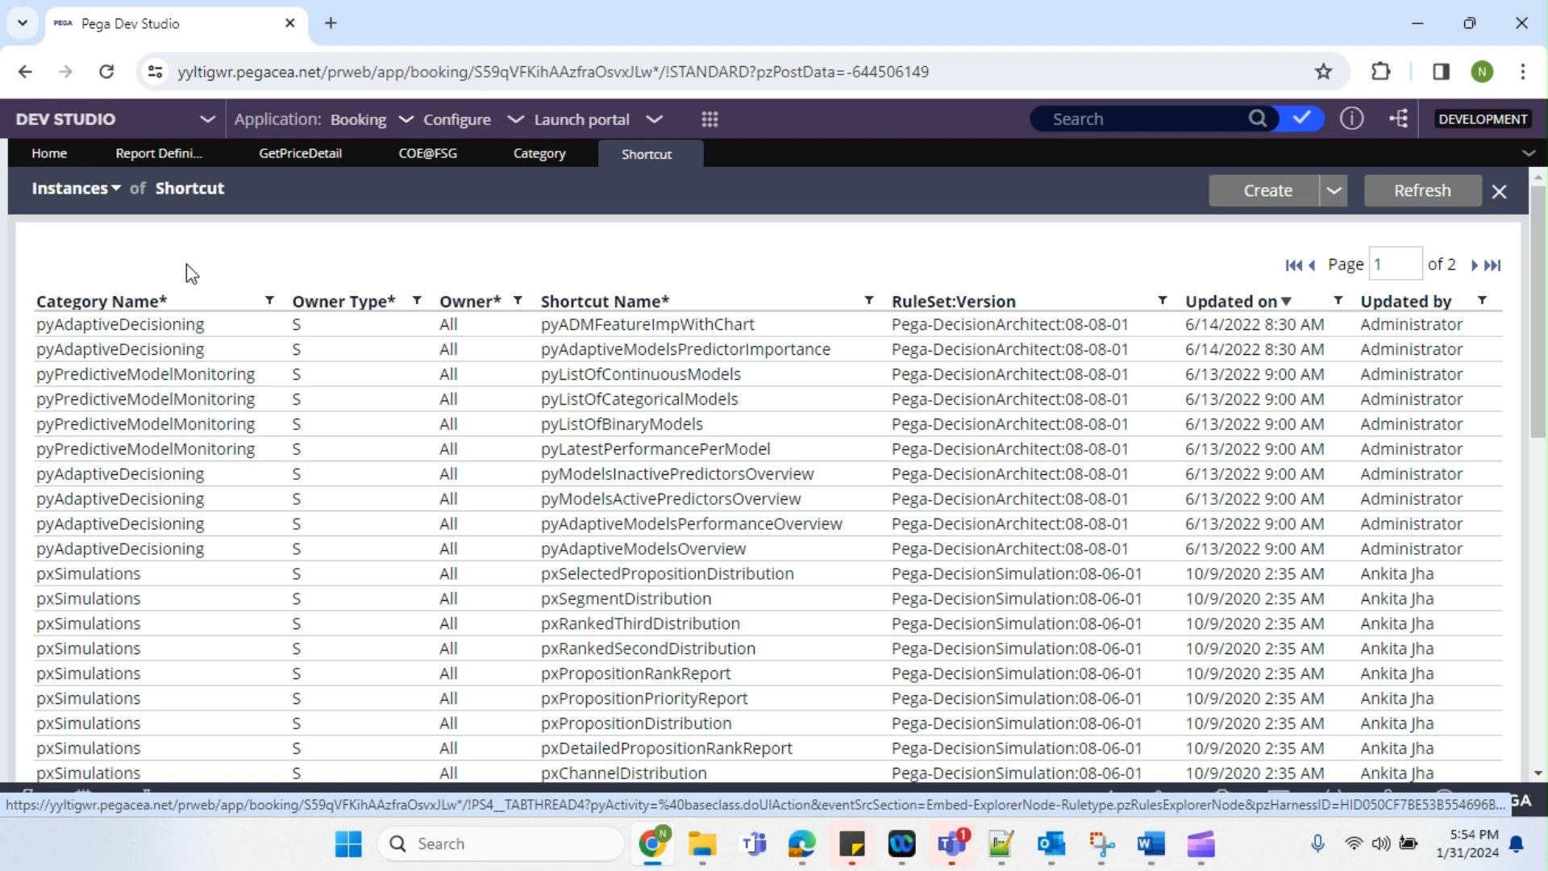
{"action": "left_click", "coordinate": [531, 157]}
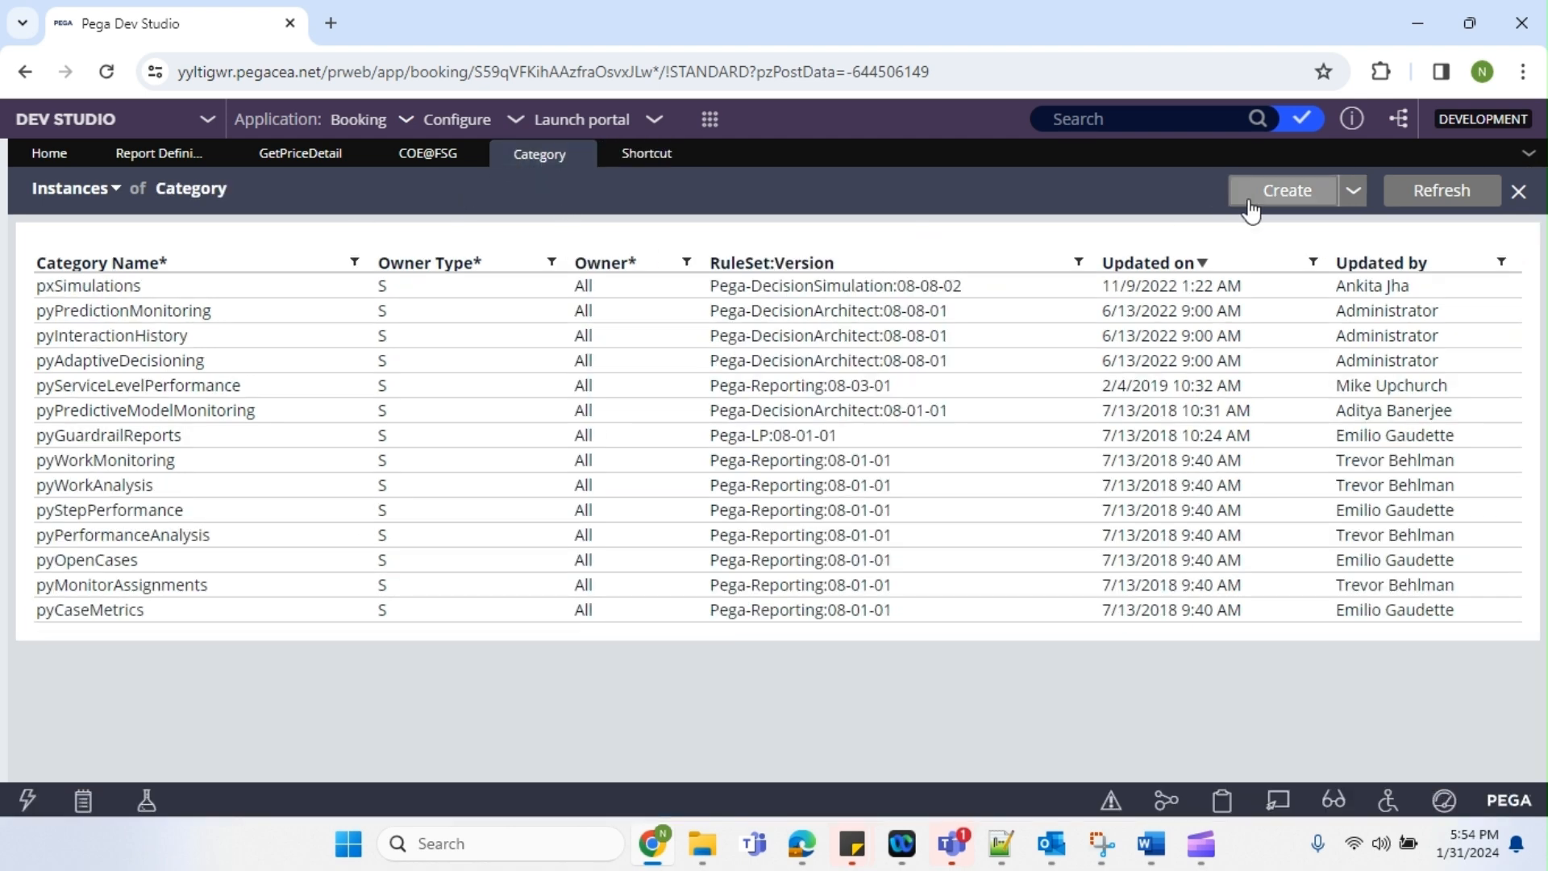
Start a new category record labelled Adjudication and set its owner type to Shared
{"action": "left_click", "coordinate": [1300, 195]}
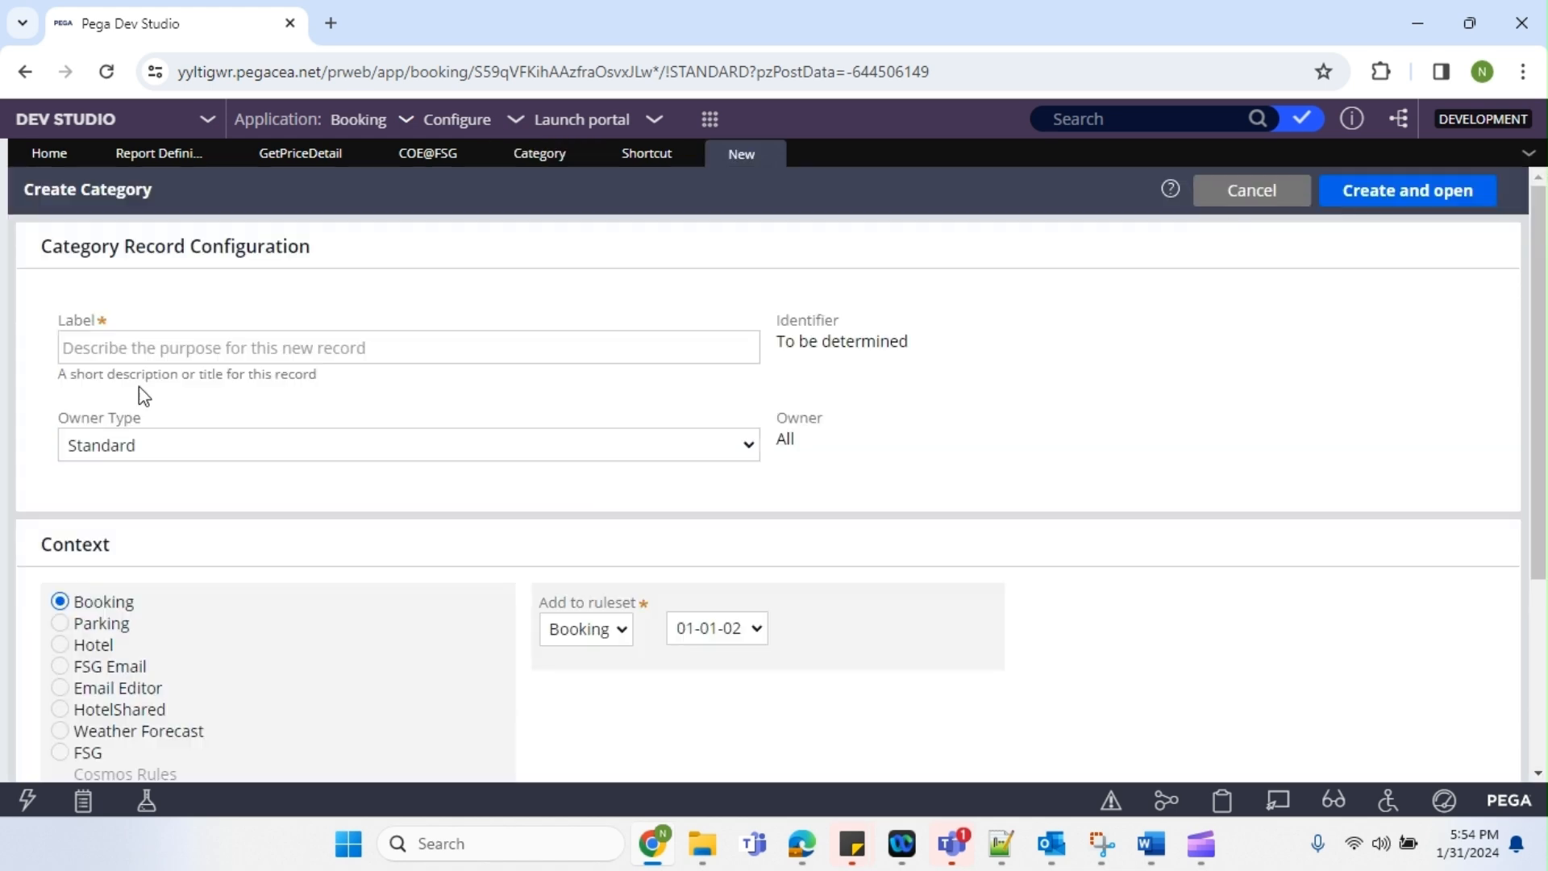
{"action": "left_click", "coordinate": [191, 353]}
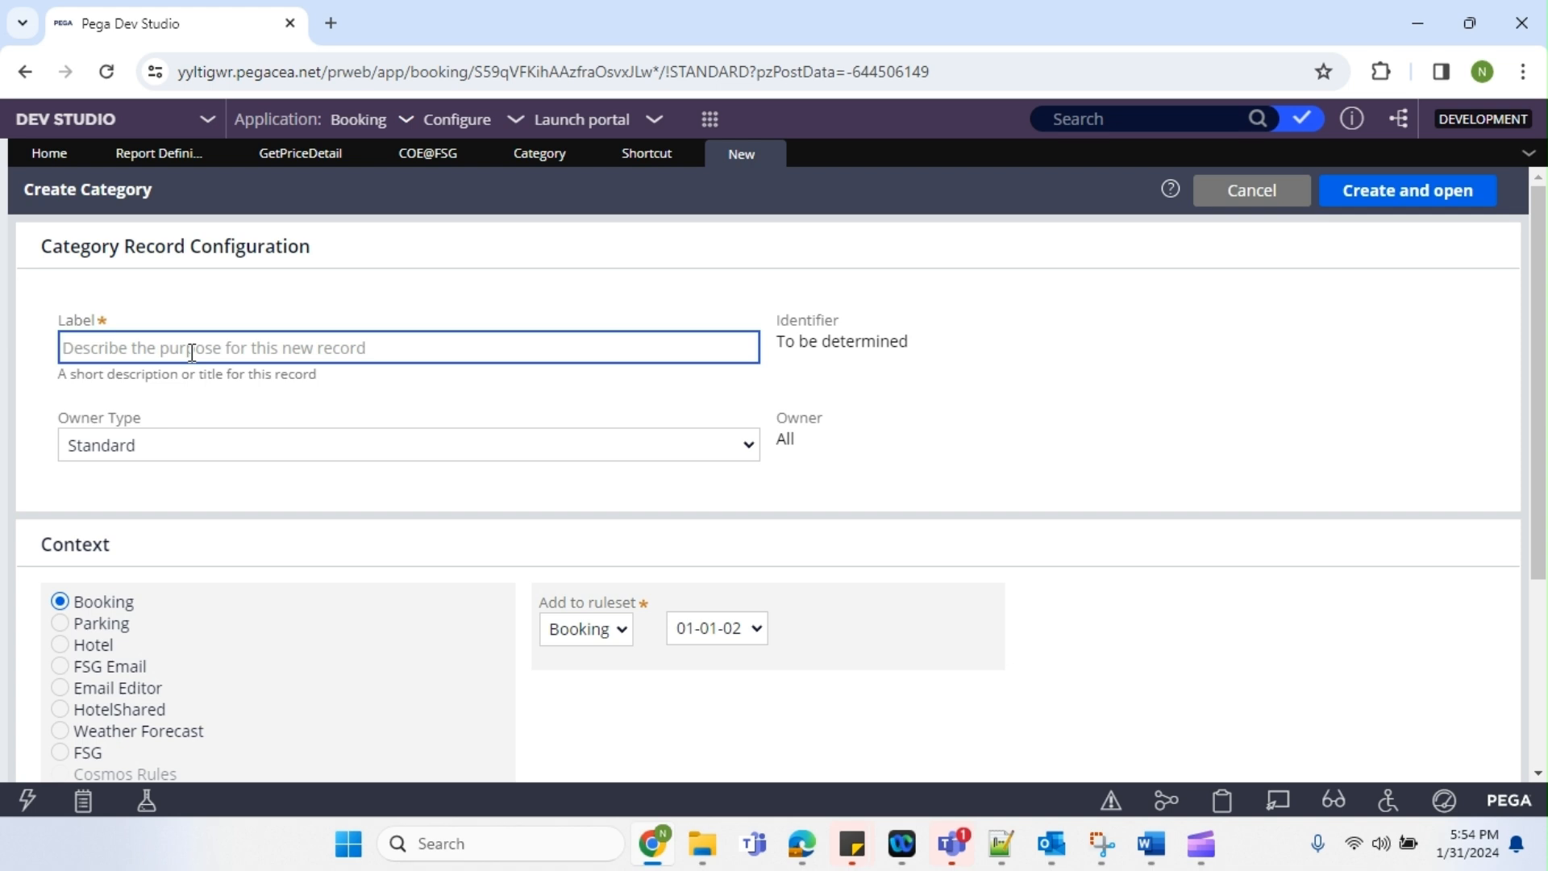
{"action": "type", "text": "Adjudication"}
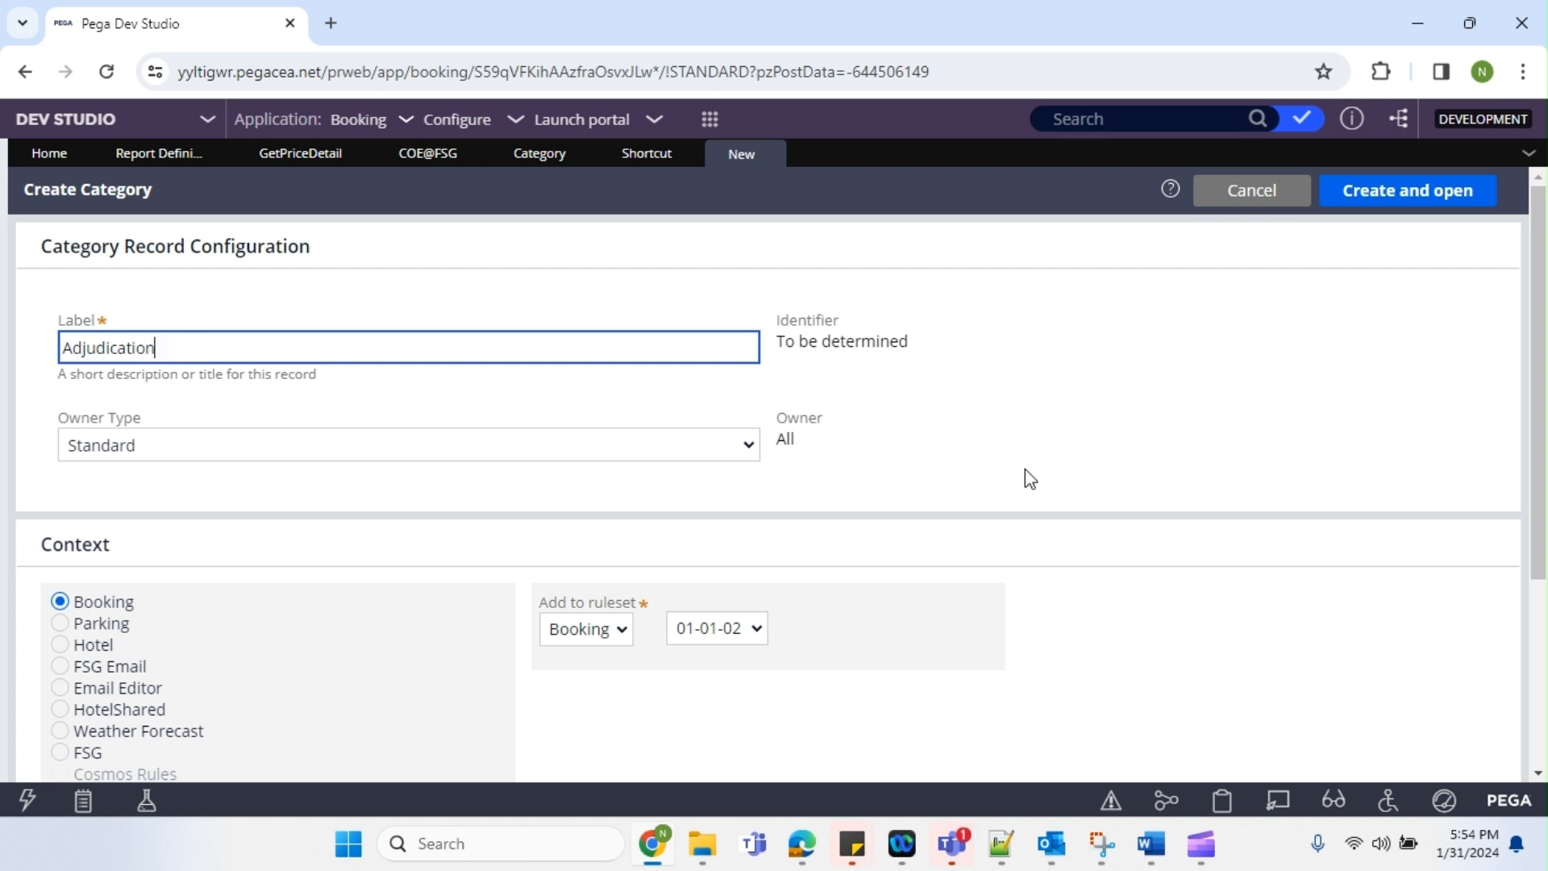
{"action": "left_click", "coordinate": [1025, 470]}
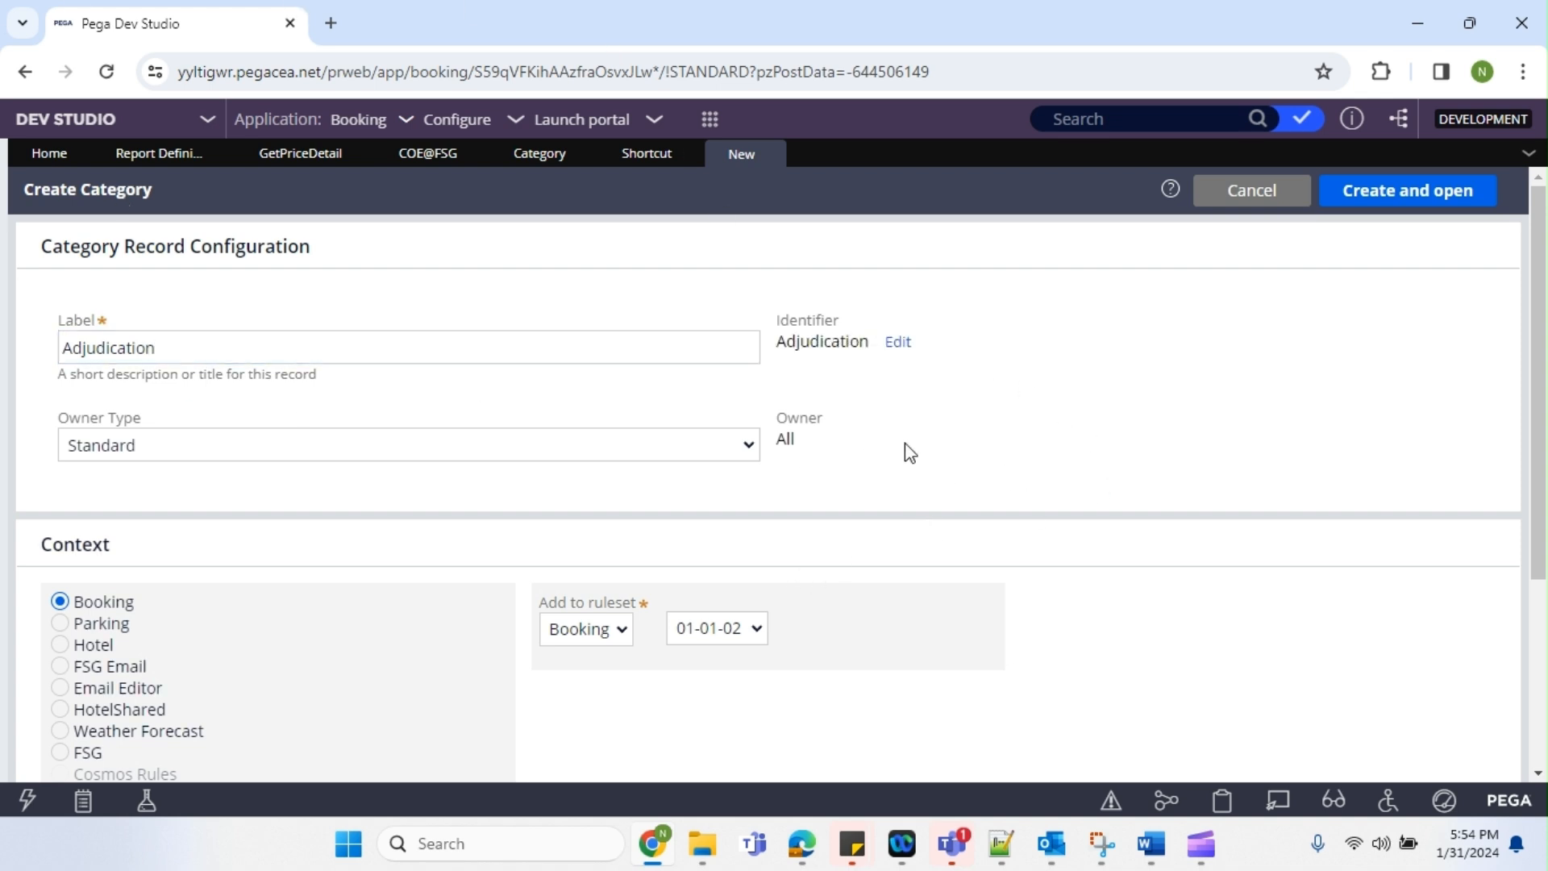
{"action": "left_click", "coordinate": [688, 447]}
{"action": "left_click", "coordinate": [103, 495]}
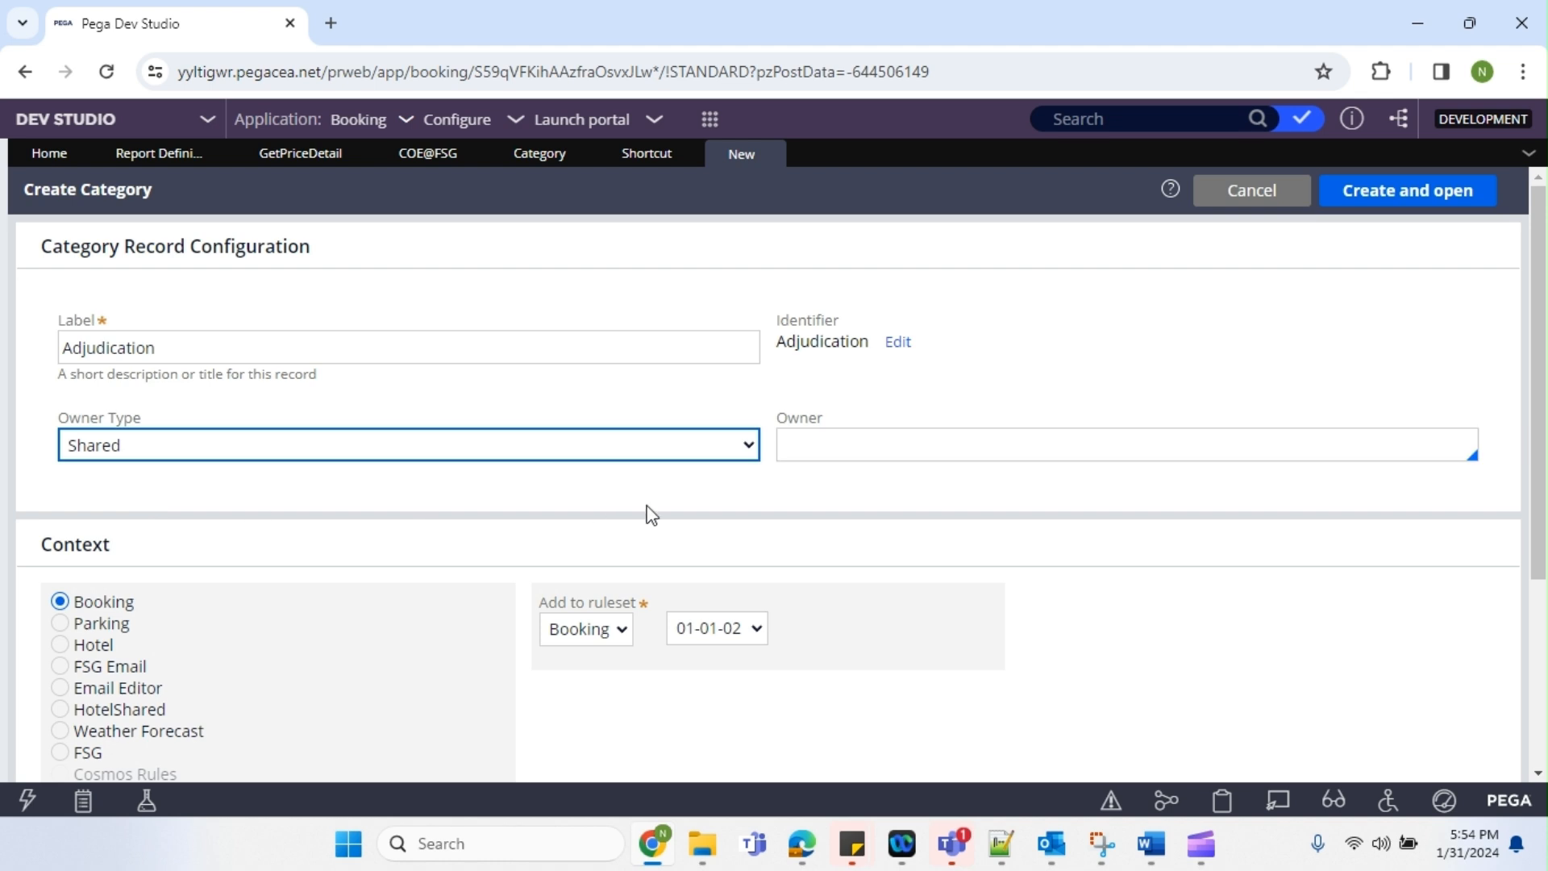
{"action": "left_click", "coordinate": [811, 532]}
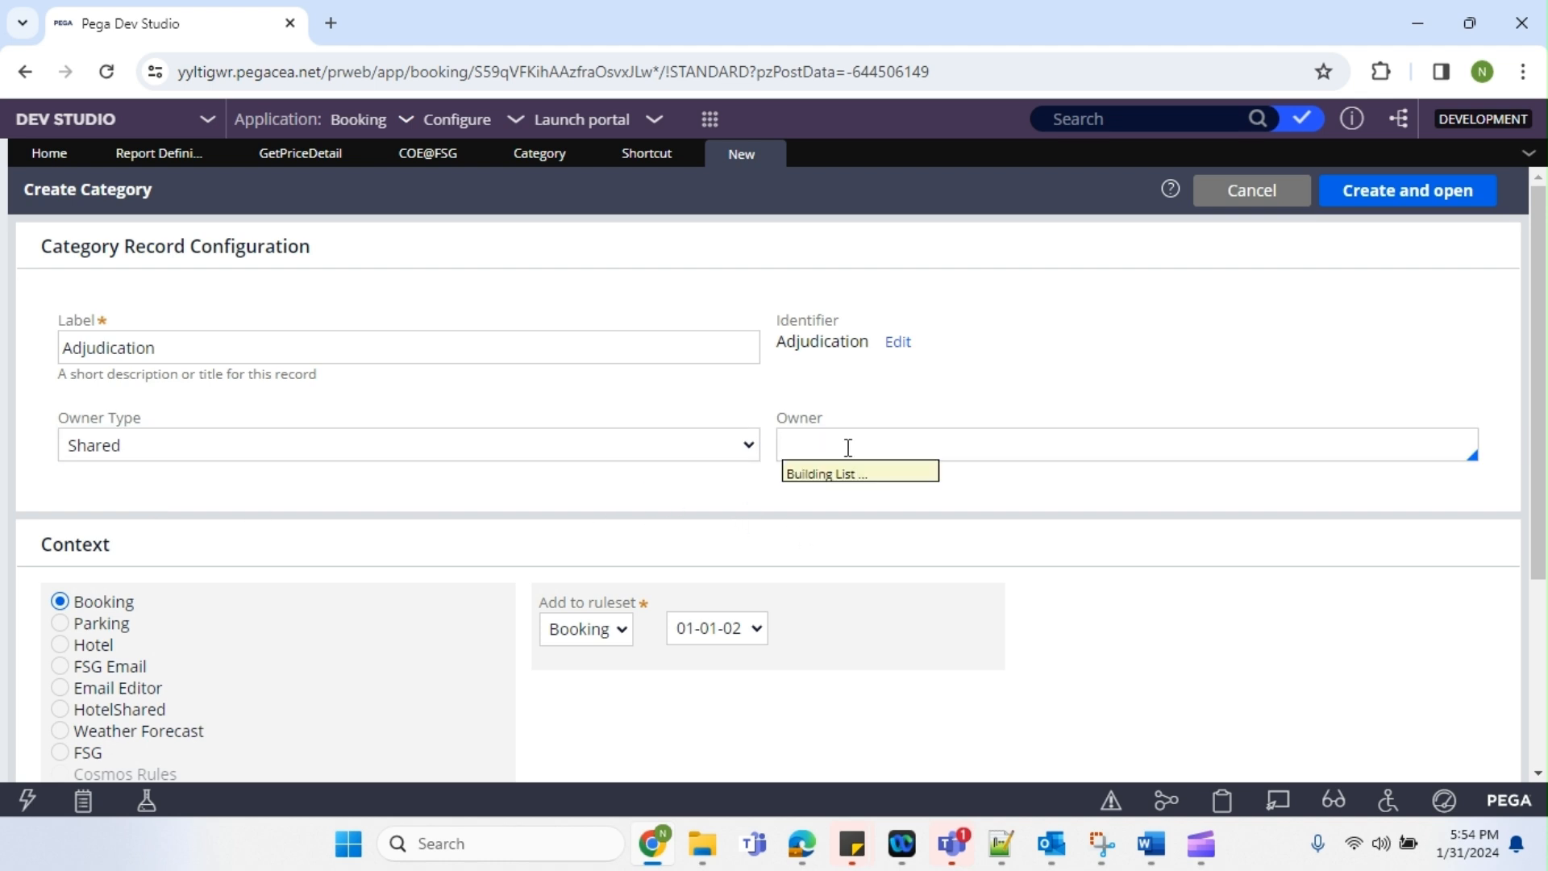
Copy Booking:Authors from the operator record and set it as the new category's owner
{"action": "type", "text": "GetPriceDetail"}
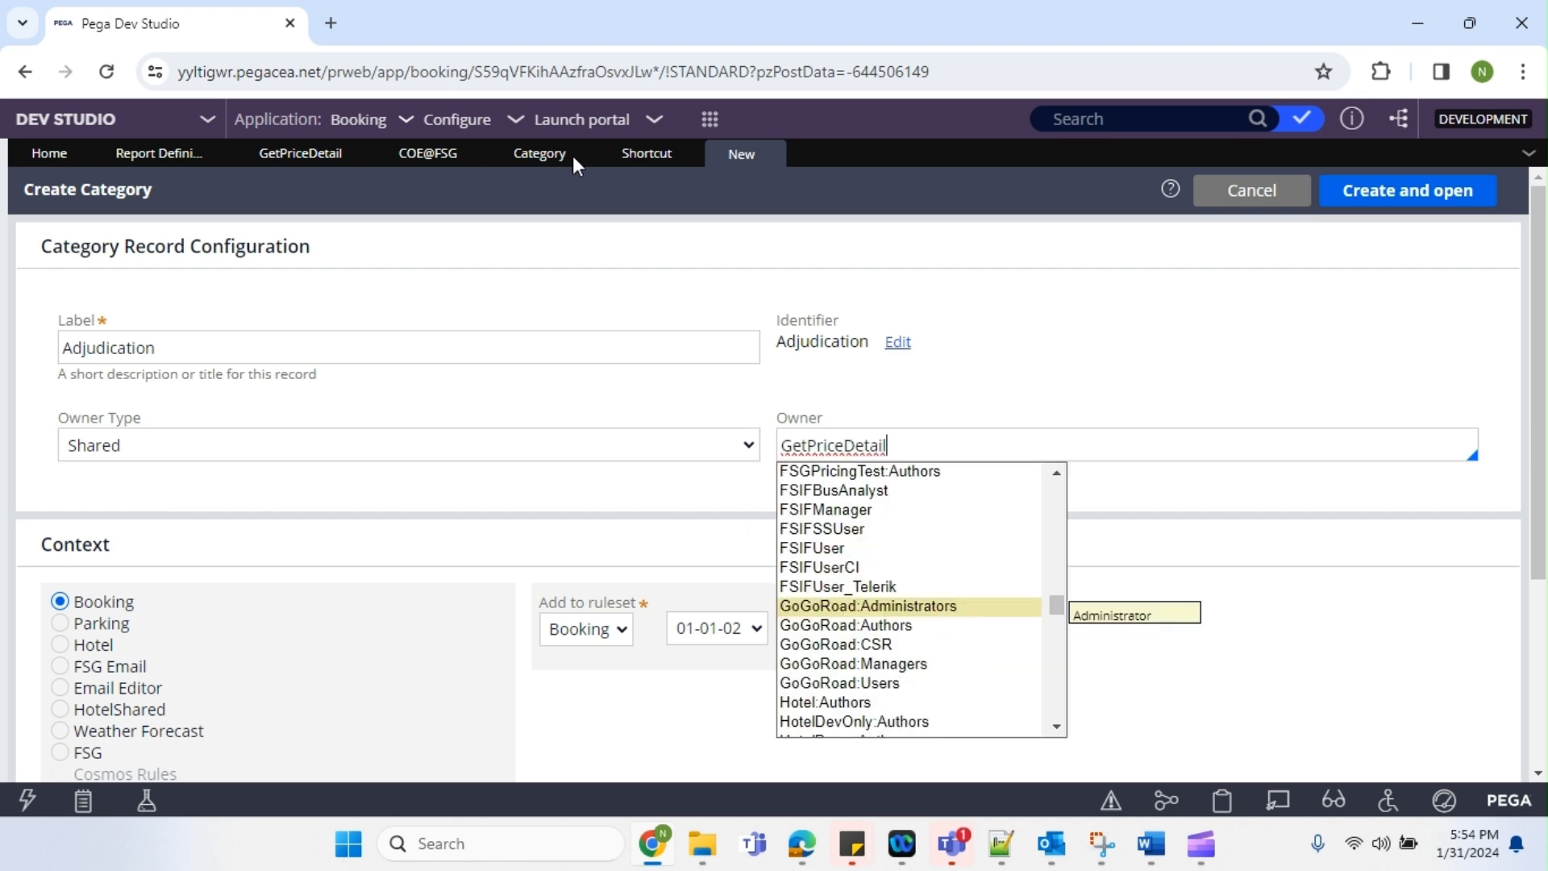
{"action": "left_click", "coordinate": [417, 160]}
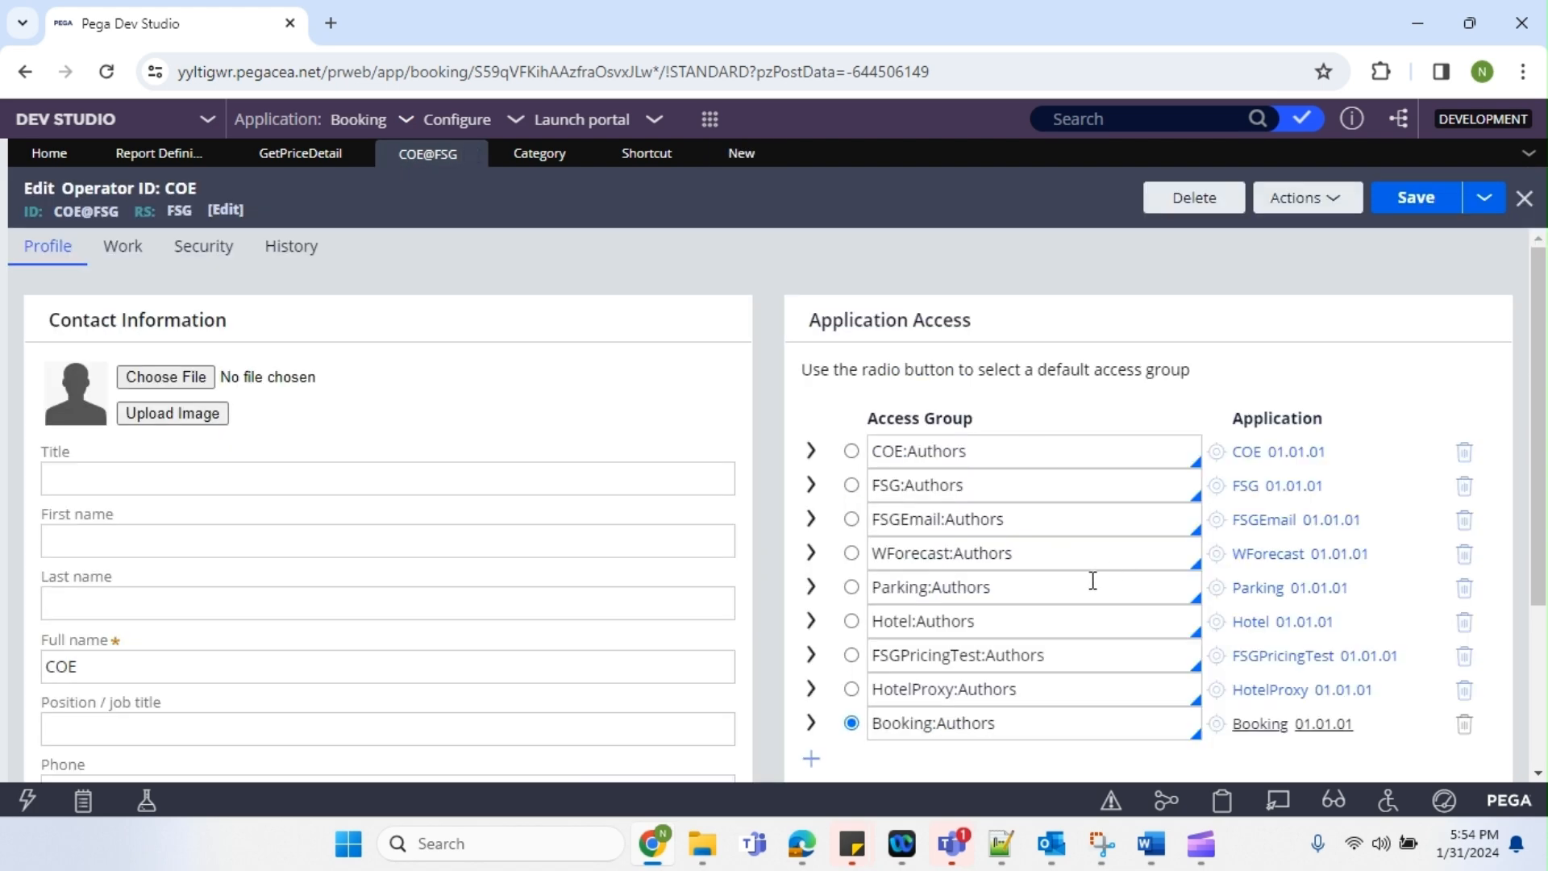
{"action": "triple_click", "coordinate": [970, 721]}
{"action": "key", "text": "ctrl+c"}
{"action": "left_click", "coordinate": [738, 153]}
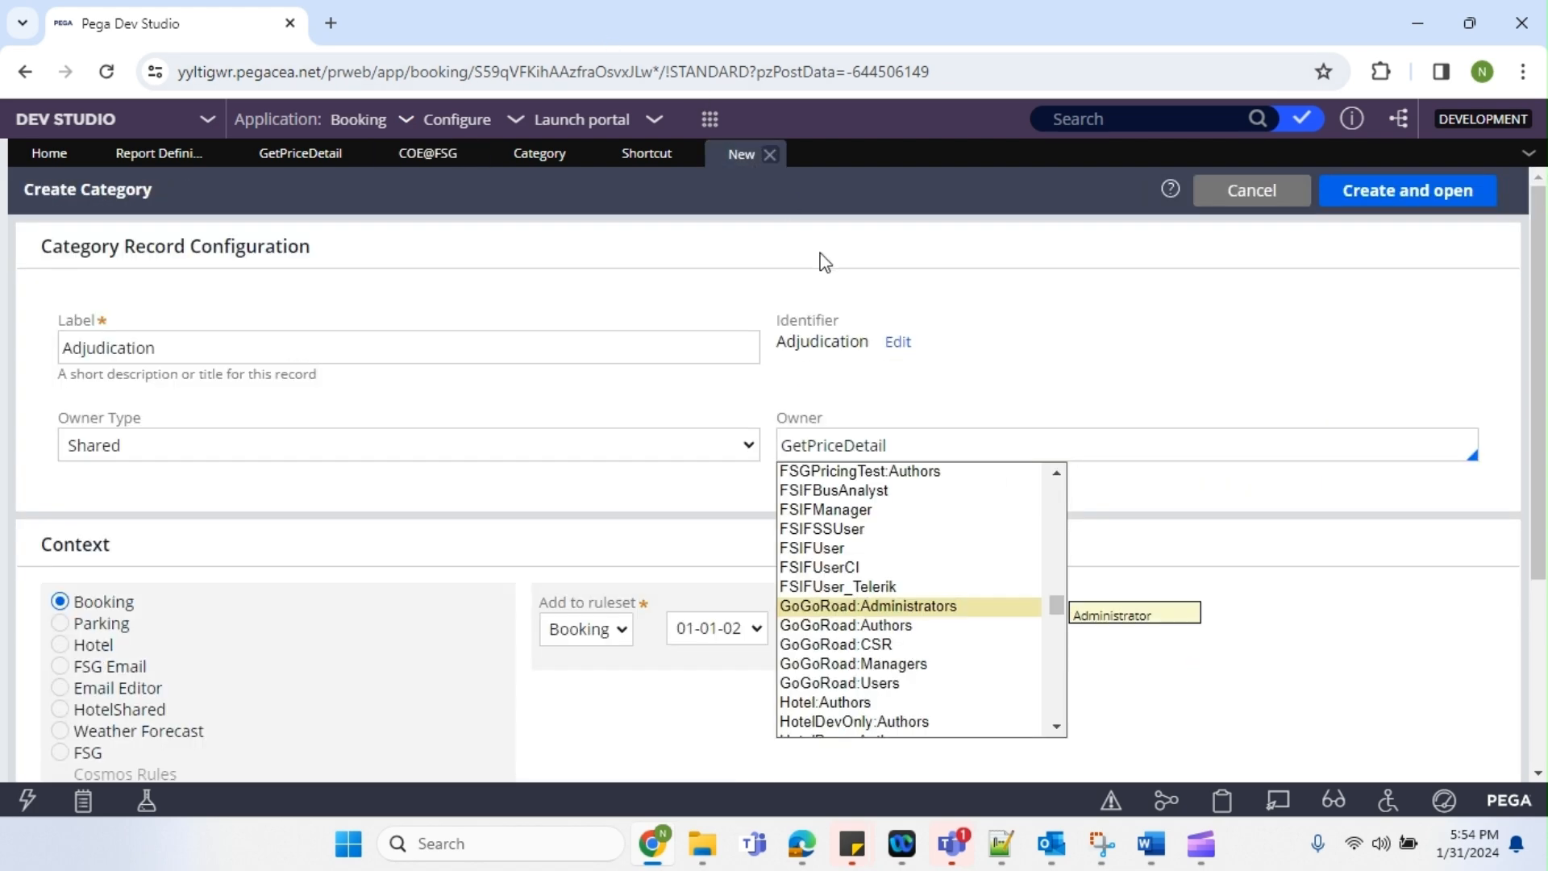
{"action": "key", "text": "ctrl+a"}
{"action": "key", "text": "ctrl+v"}
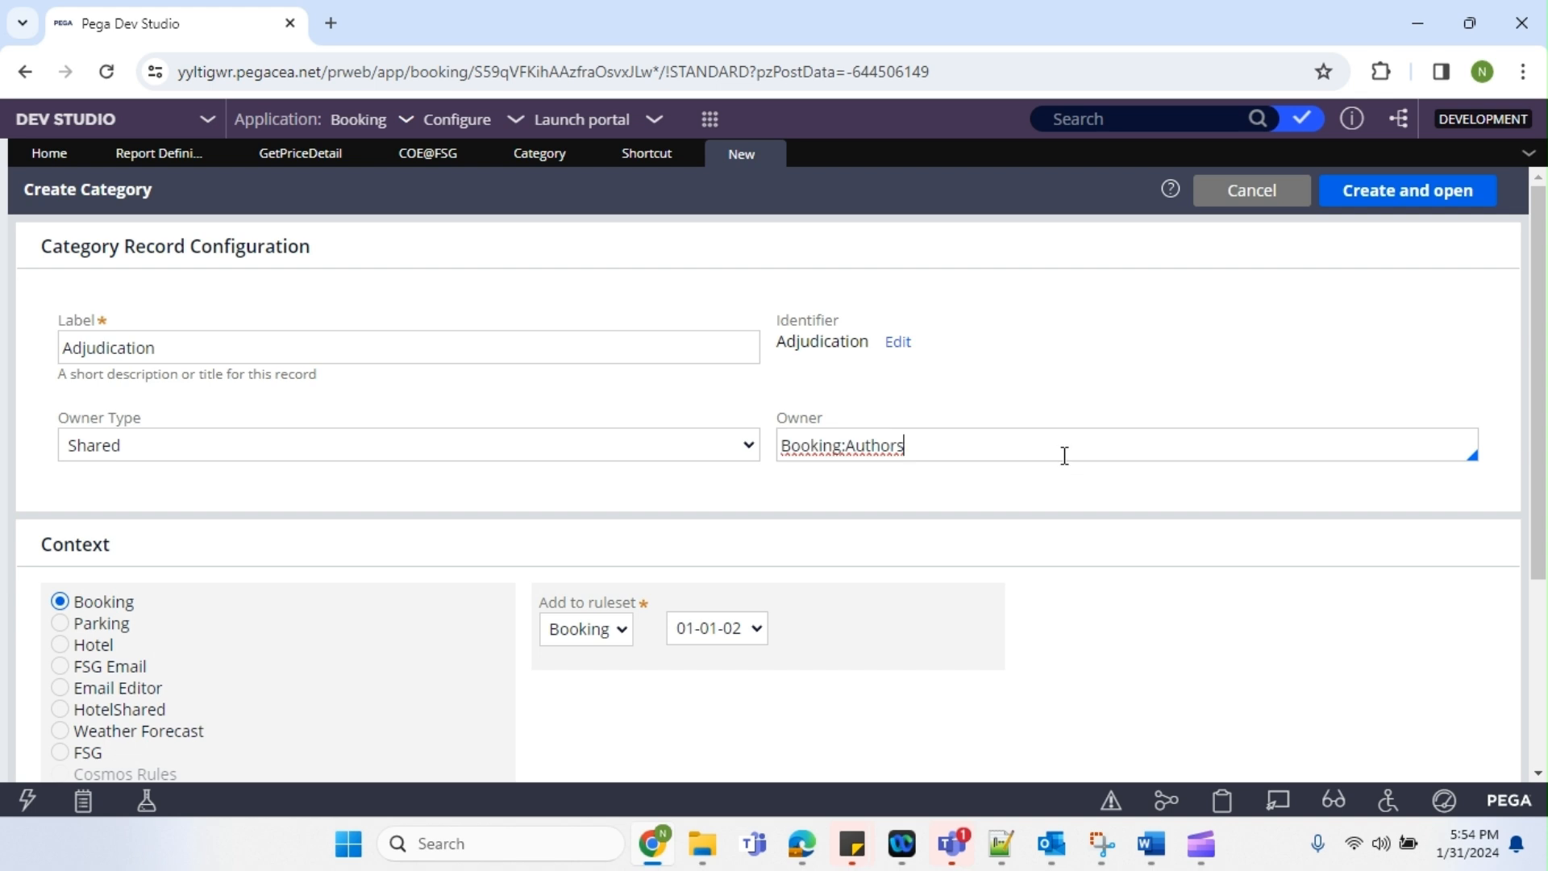
{"action": "right_click", "coordinate": [1061, 453]}
{"action": "left_click", "coordinate": [968, 398]}
{"action": "left_click_drag", "start_coordinate": [946, 451], "coordinate": [787, 451]}
{"action": "left_click_drag", "start_coordinate": [931, 452], "coordinate": [783, 453]}
{"action": "left_click", "coordinate": [857, 453]}
{"action": "left_click_drag", "start_coordinate": [938, 448], "coordinate": [779, 449]}
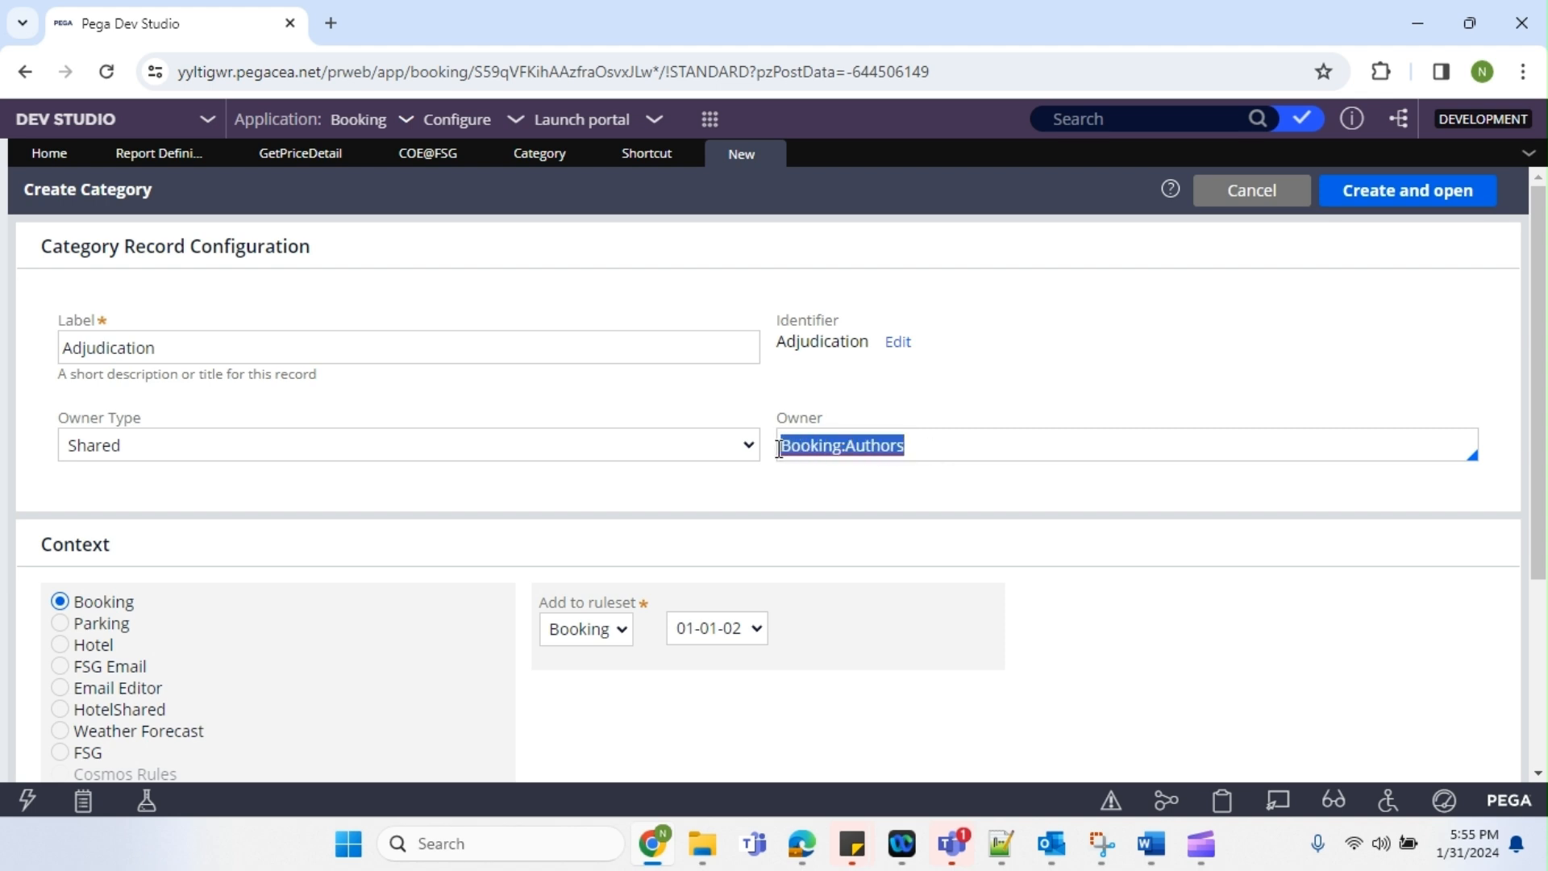
{"action": "left_click", "coordinate": [866, 456]}
{"action": "left_click_drag", "start_coordinate": [945, 453], "coordinate": [781, 449]}
{"action": "left_click", "coordinate": [892, 448]}
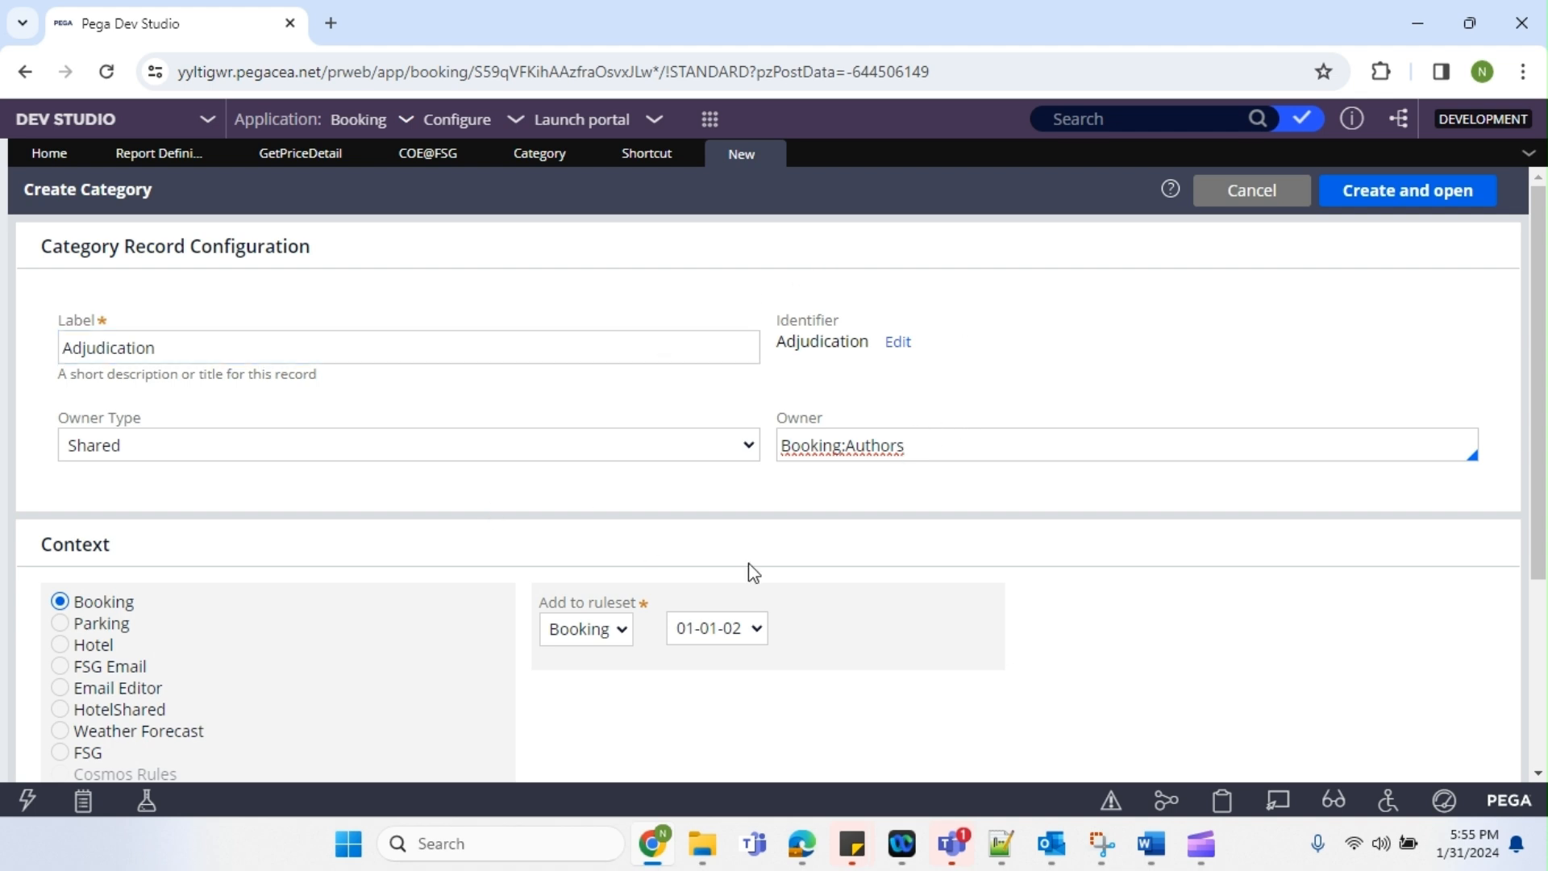
Create the Adjudication category in the Booking 01-01-02 ruleset, save it, and close its record
{"action": "left_click", "coordinate": [1430, 203]}
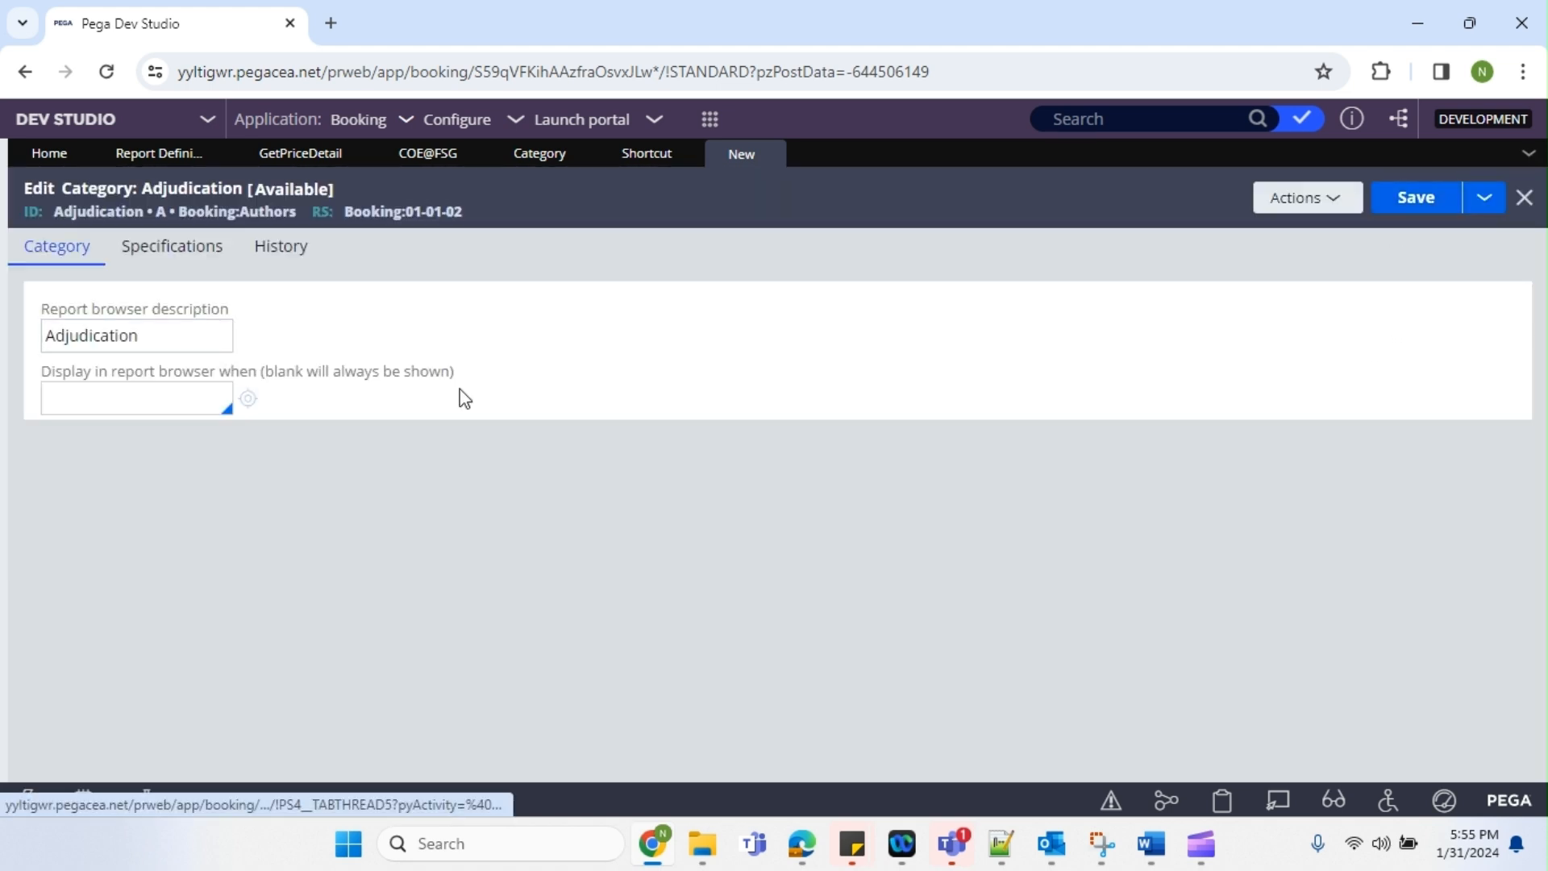
{"action": "left_click", "coordinate": [1452, 198]}
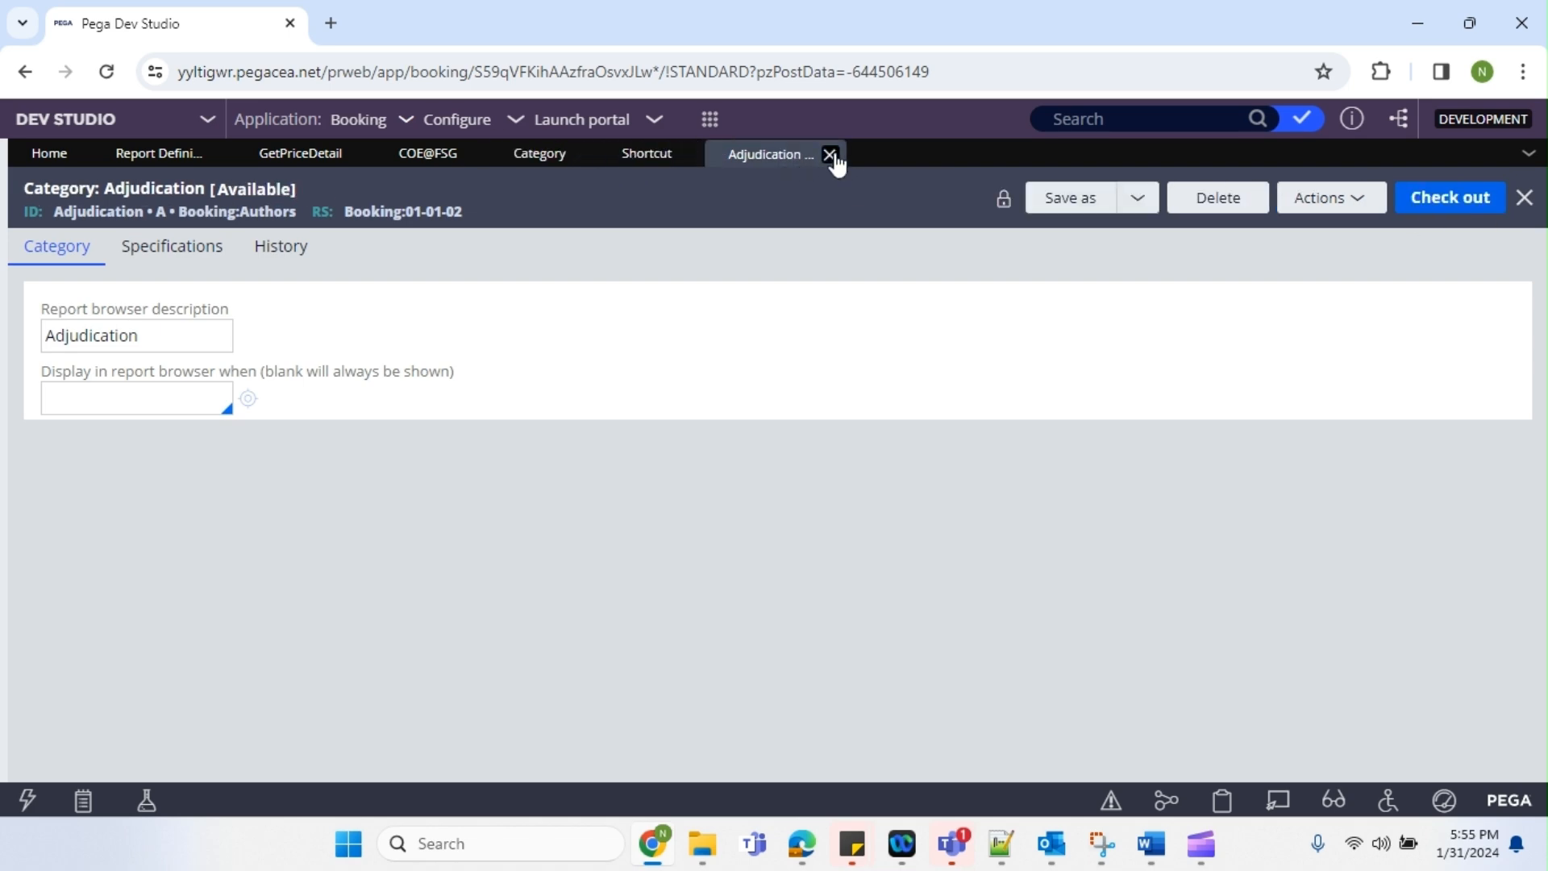
{"action": "left_click", "coordinate": [830, 155]}
Start a new shortcut record from the Shortcut list and label it Get Price Details
{"action": "left_click", "coordinate": [649, 154]}
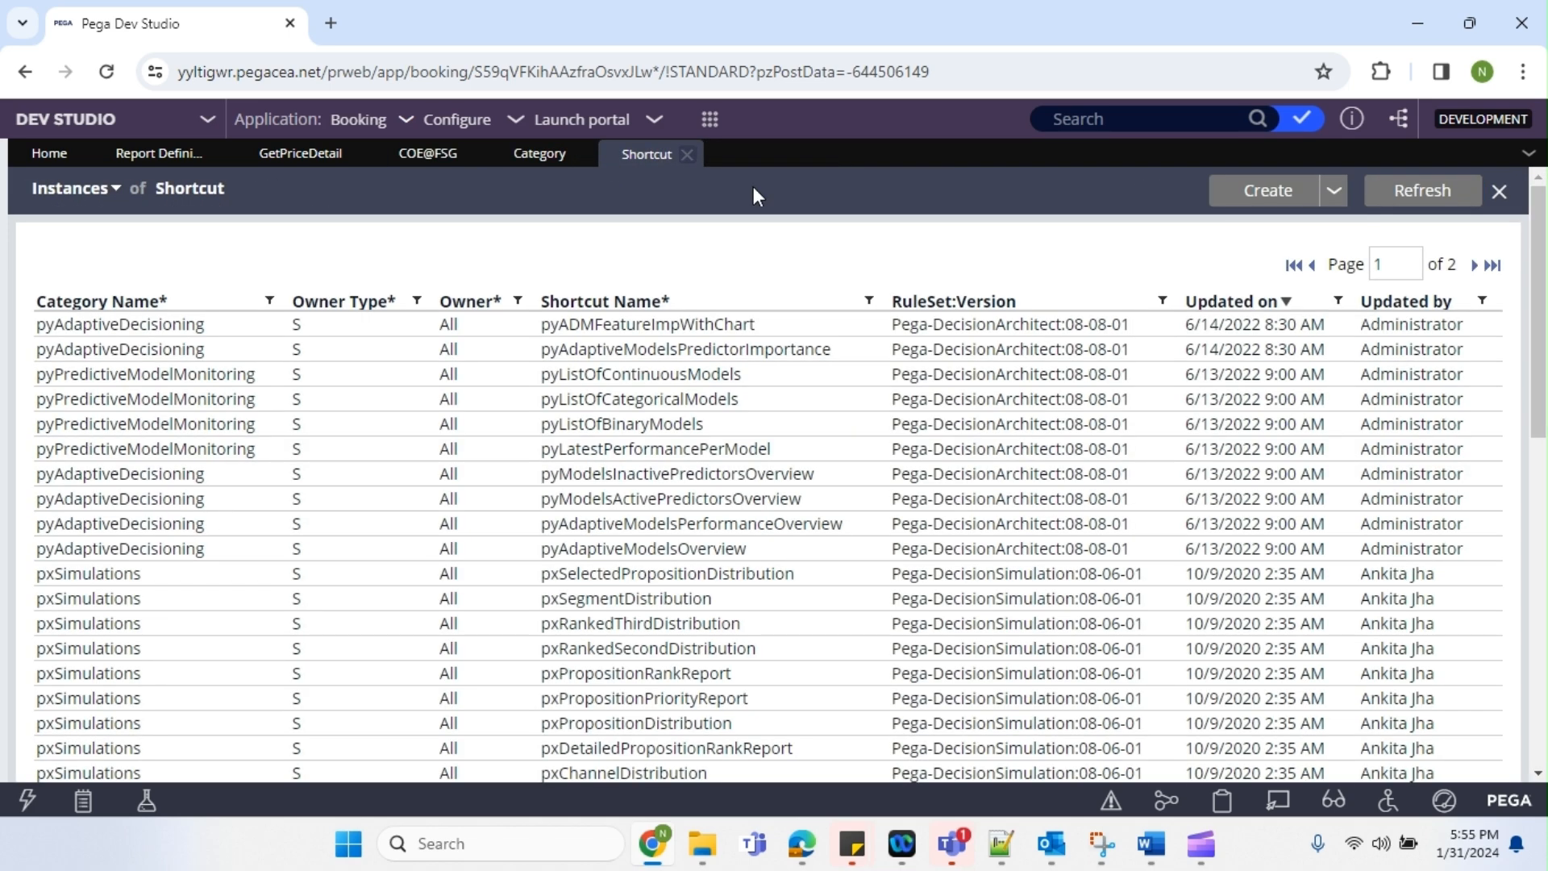
{"action": "left_click", "coordinate": [1268, 191]}
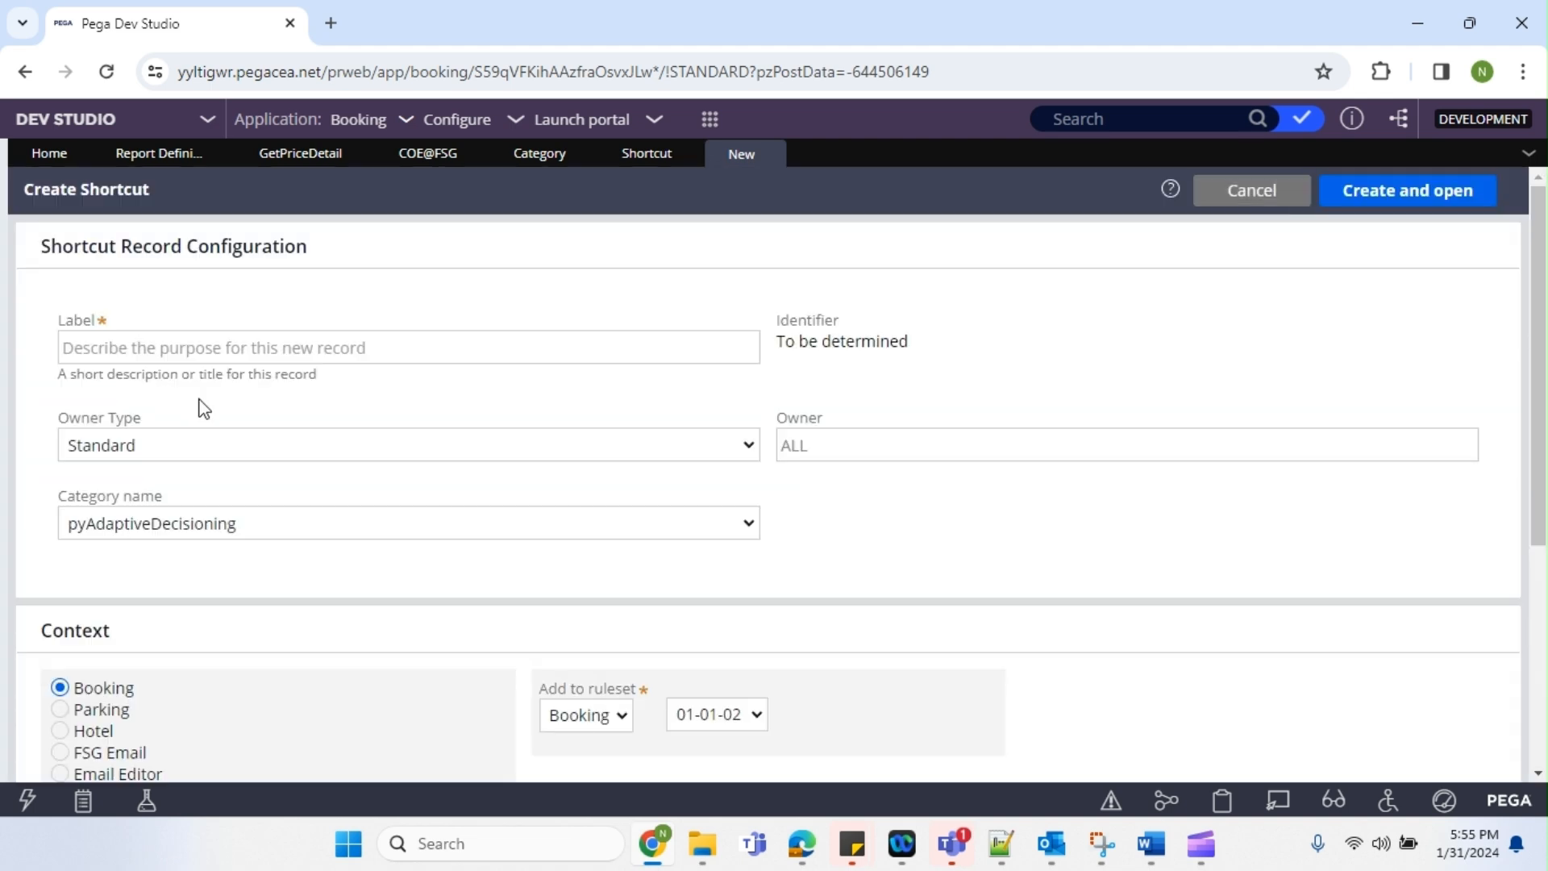
{"action": "left_click", "coordinate": [264, 347]}
{"action": "type", "text": "Get Price Details"}
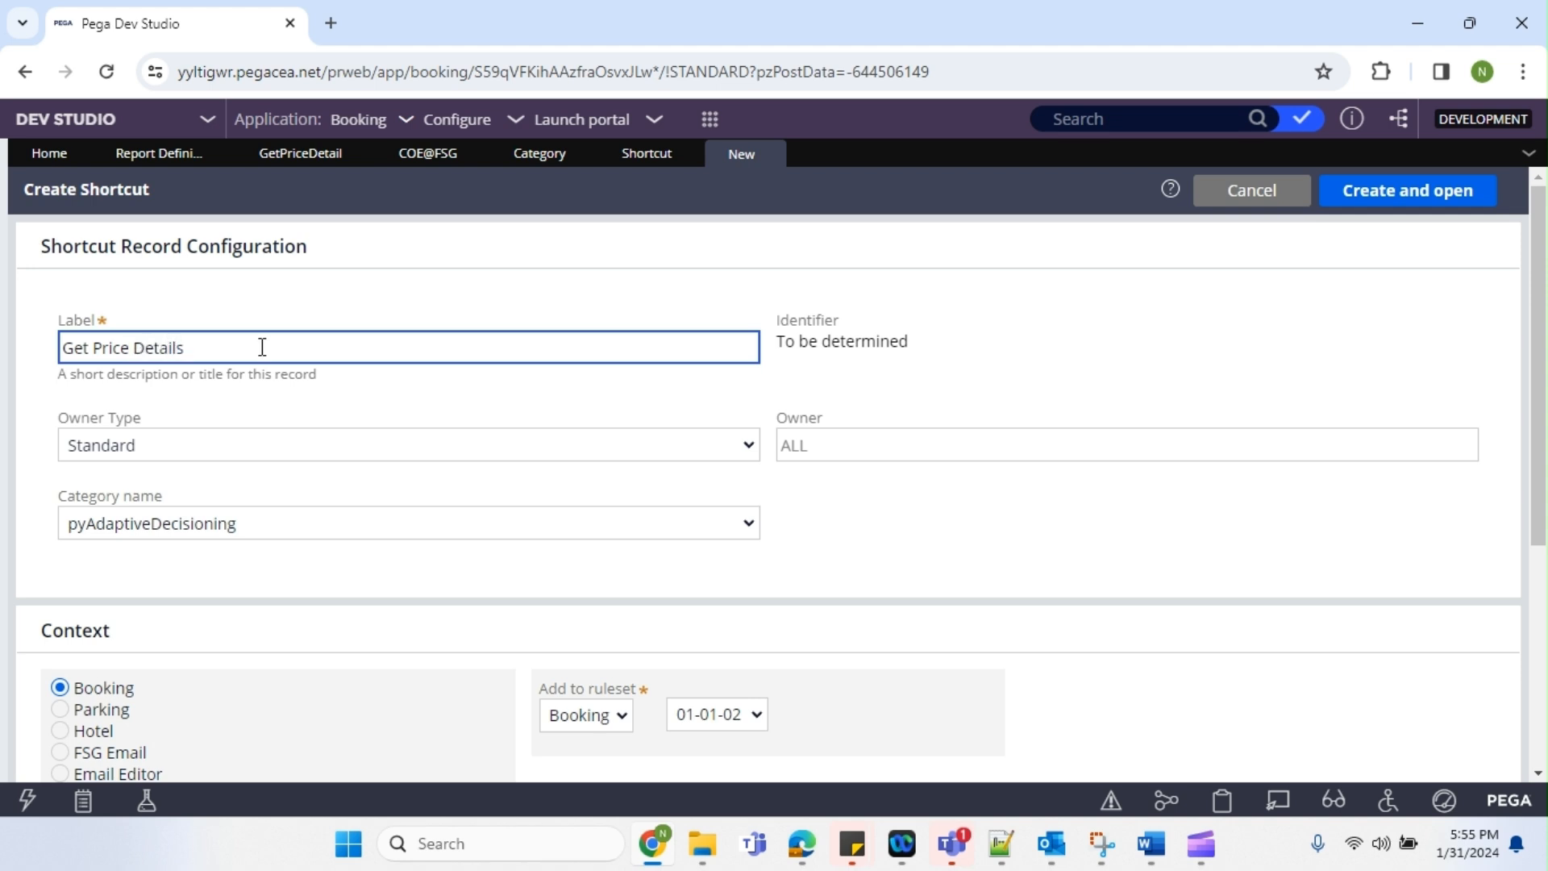
Set the shortcut's owner type to Shared and its category to Adjudication, and create the record under owner Booking:Authors
{"action": "left_click", "coordinate": [216, 455]}
{"action": "left_click", "coordinate": [118, 504]}
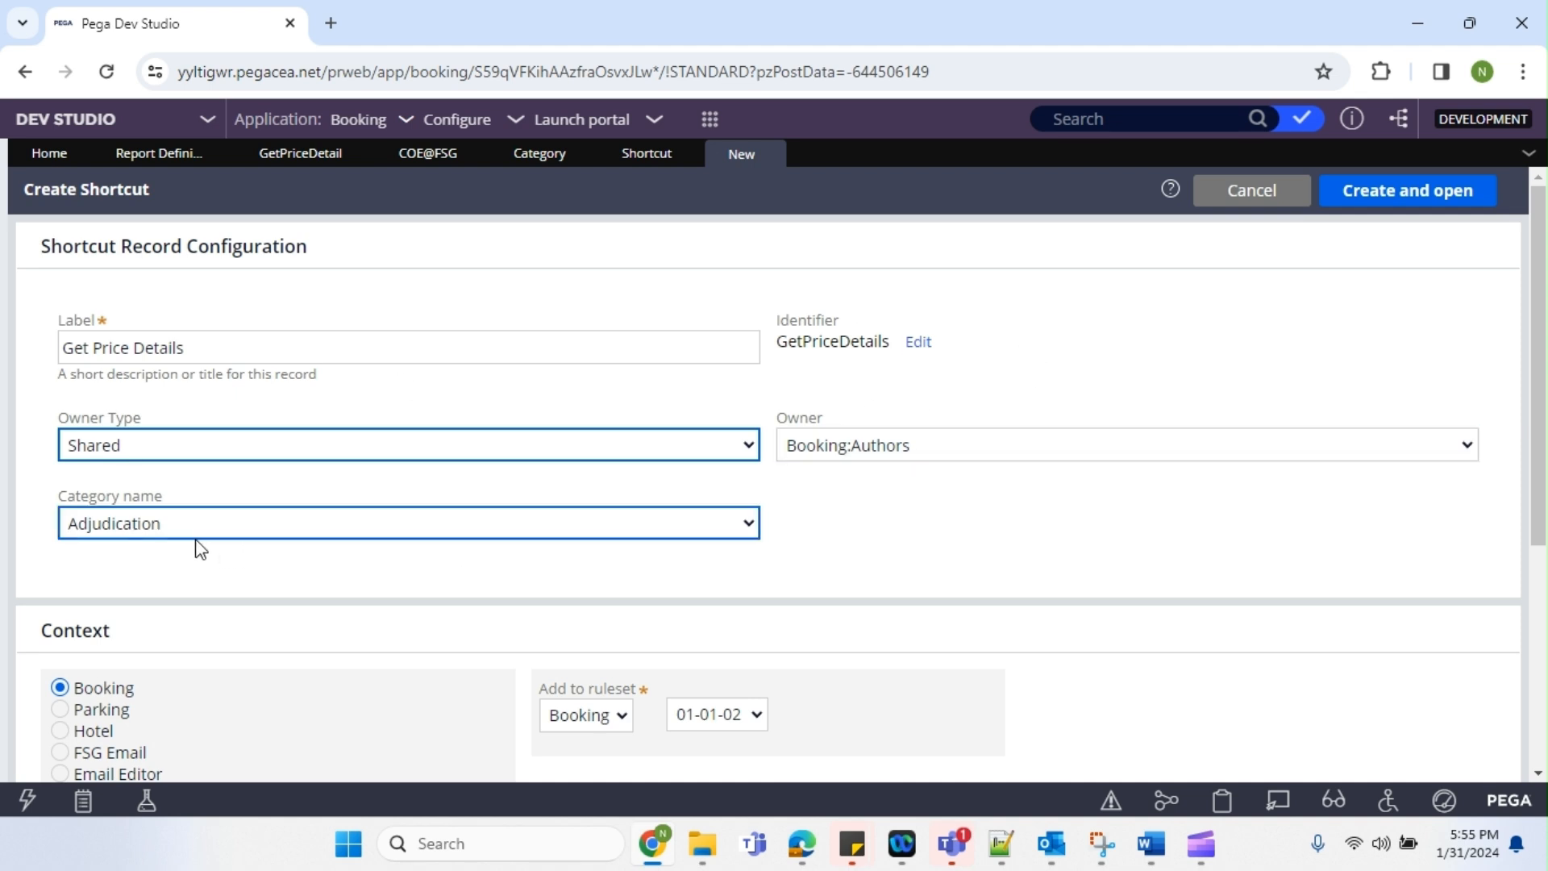
{"action": "left_click", "coordinate": [137, 525]}
{"action": "left_click", "coordinate": [125, 556]}
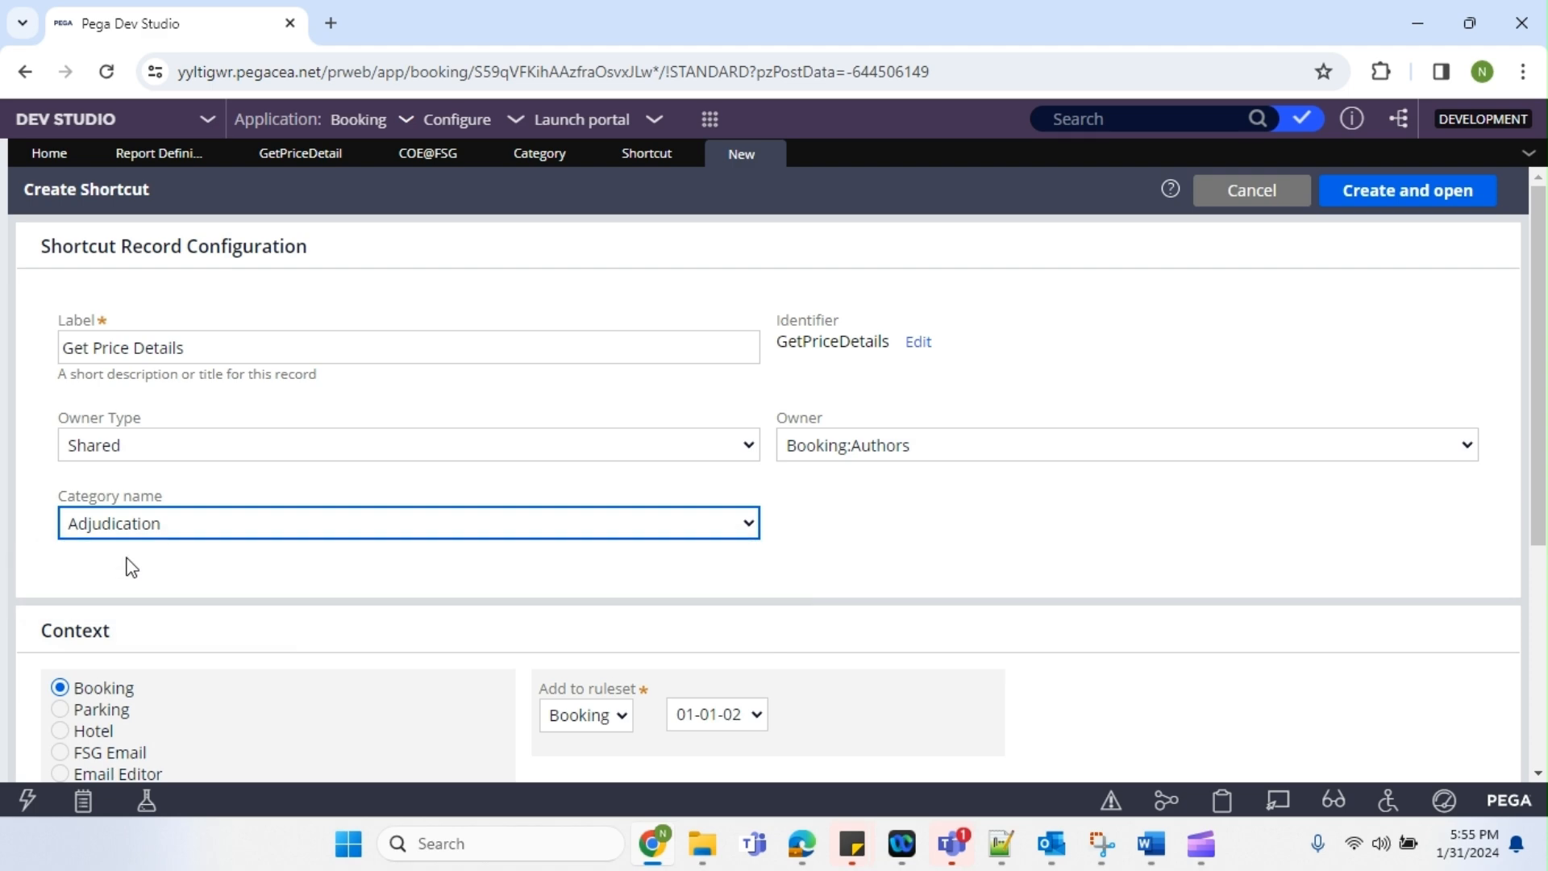
{"action": "scroll", "coordinate": [503, 520], "scroll_direction": "down", "scroll_amount": 1}
{"action": "scroll", "coordinate": [504, 520], "scroll_direction": "down", "scroll_amount": 1}
{"action": "scroll", "coordinate": [1459, 249], "scroll_direction": "up", "scroll_amount": 3}
{"action": "left_click", "coordinate": [1411, 200]}
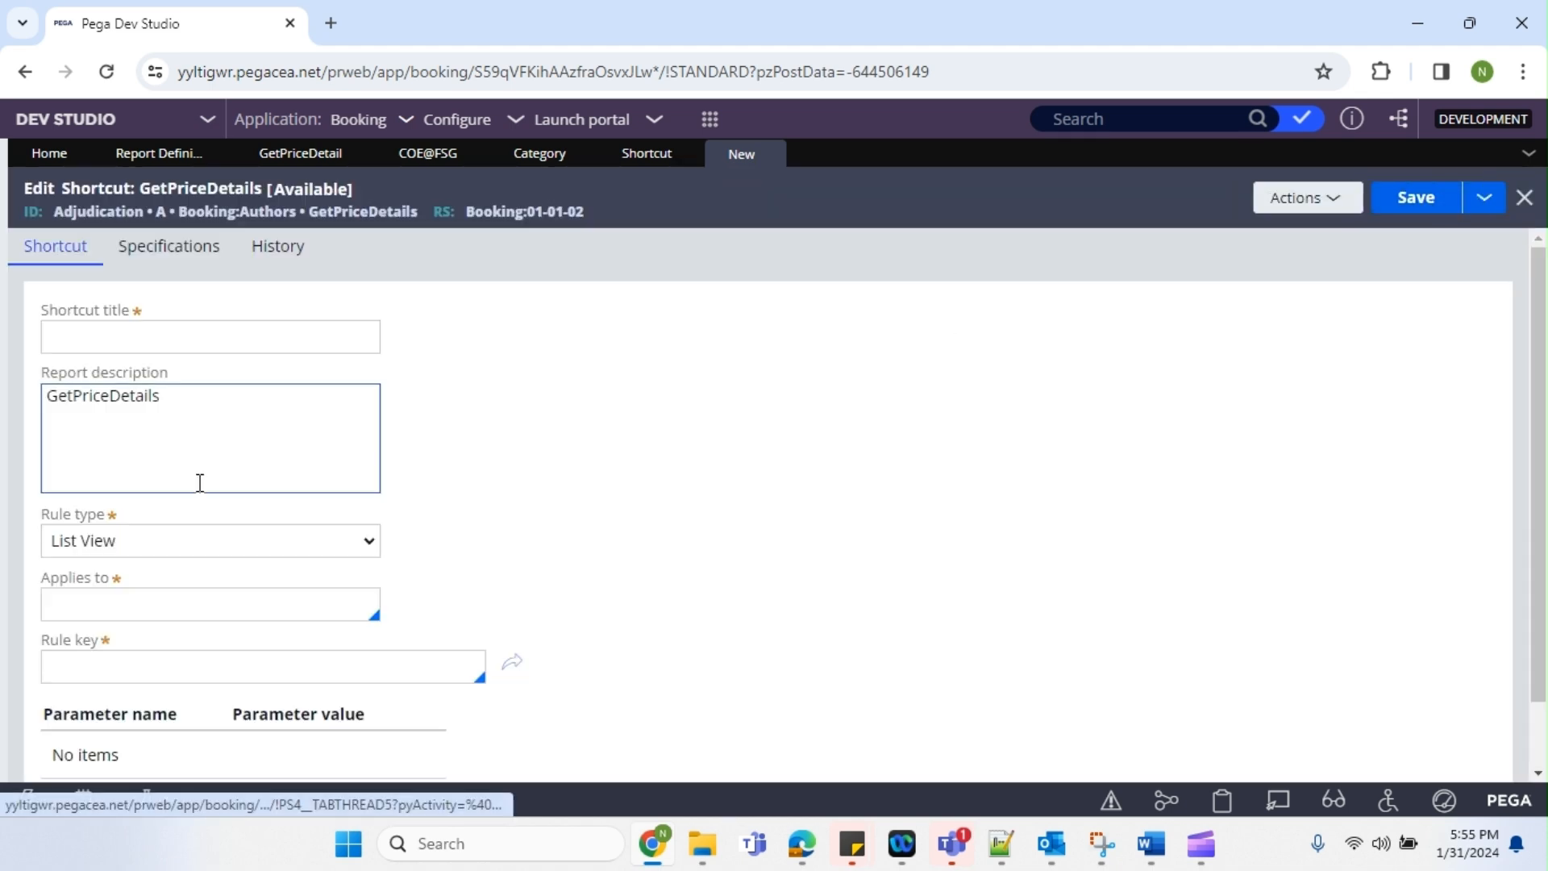
Title the shortcut Price Details and set its rule type to Report definition
{"action": "left_click", "coordinate": [167, 340]}
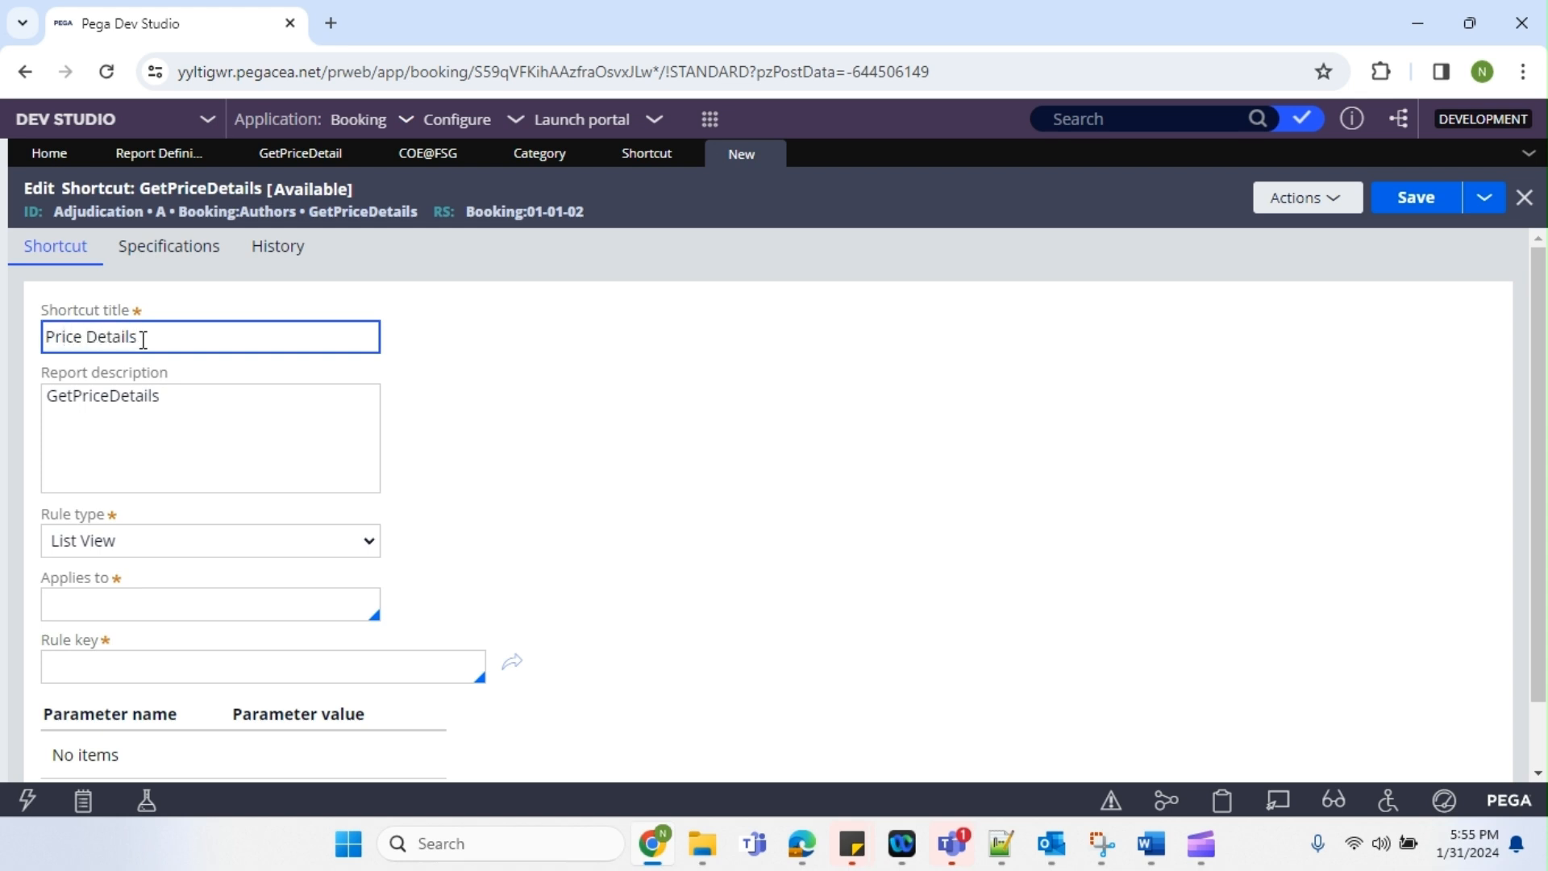
{"action": "left_click", "coordinate": [623, 409]}
{"action": "left_click", "coordinate": [192, 538]}
{"action": "scroll", "coordinate": [186, 542], "scroll_direction": "down", "scroll_amount": 1}
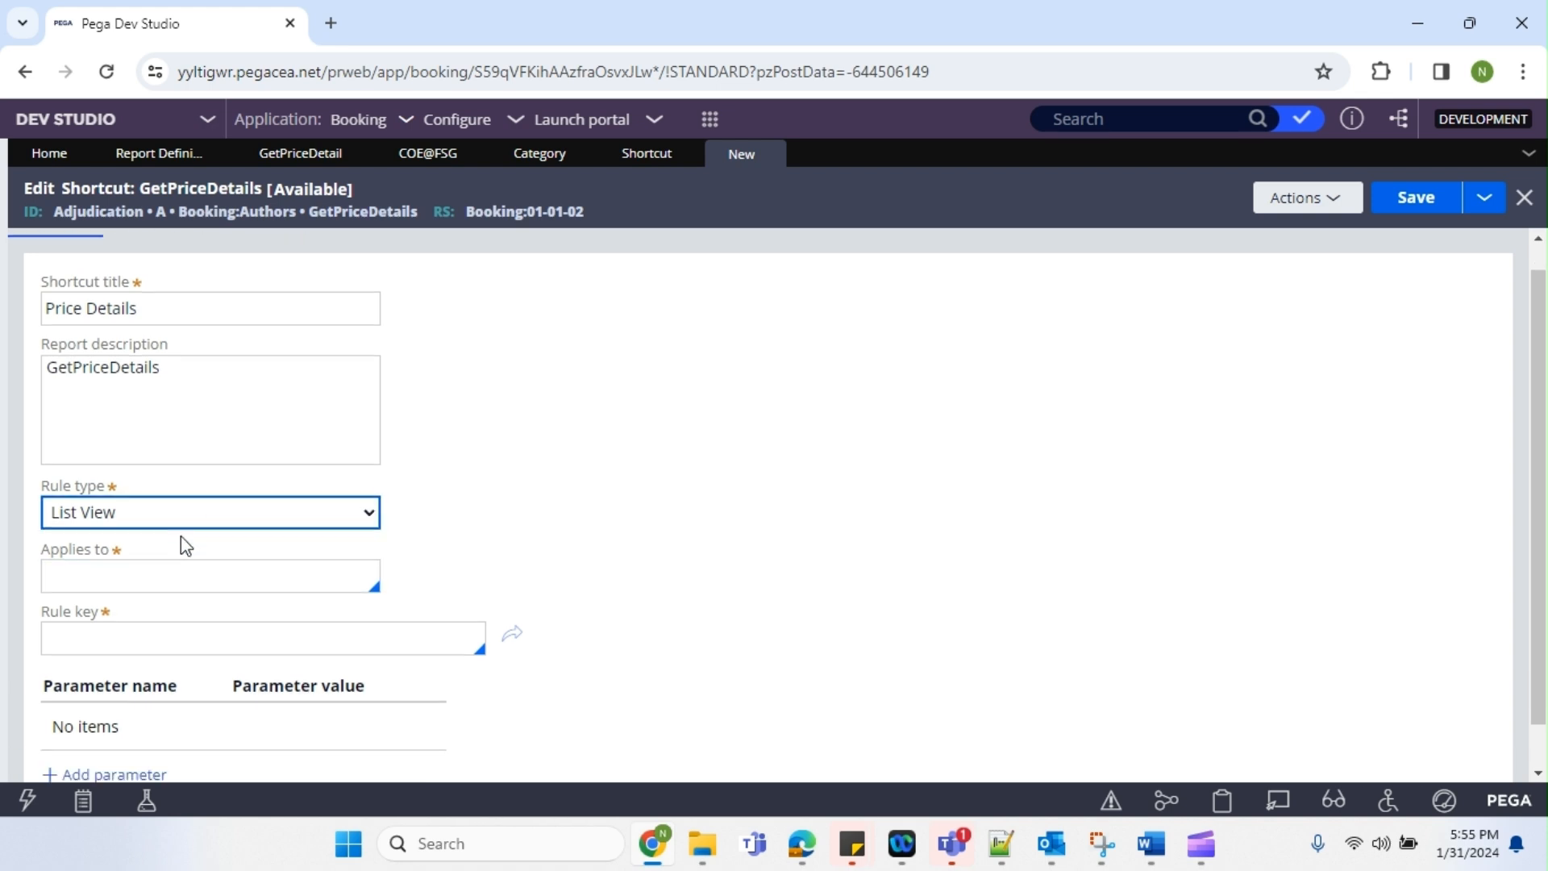
{"action": "left_click", "coordinate": [138, 472]}
{"action": "left_click", "coordinate": [118, 539]}
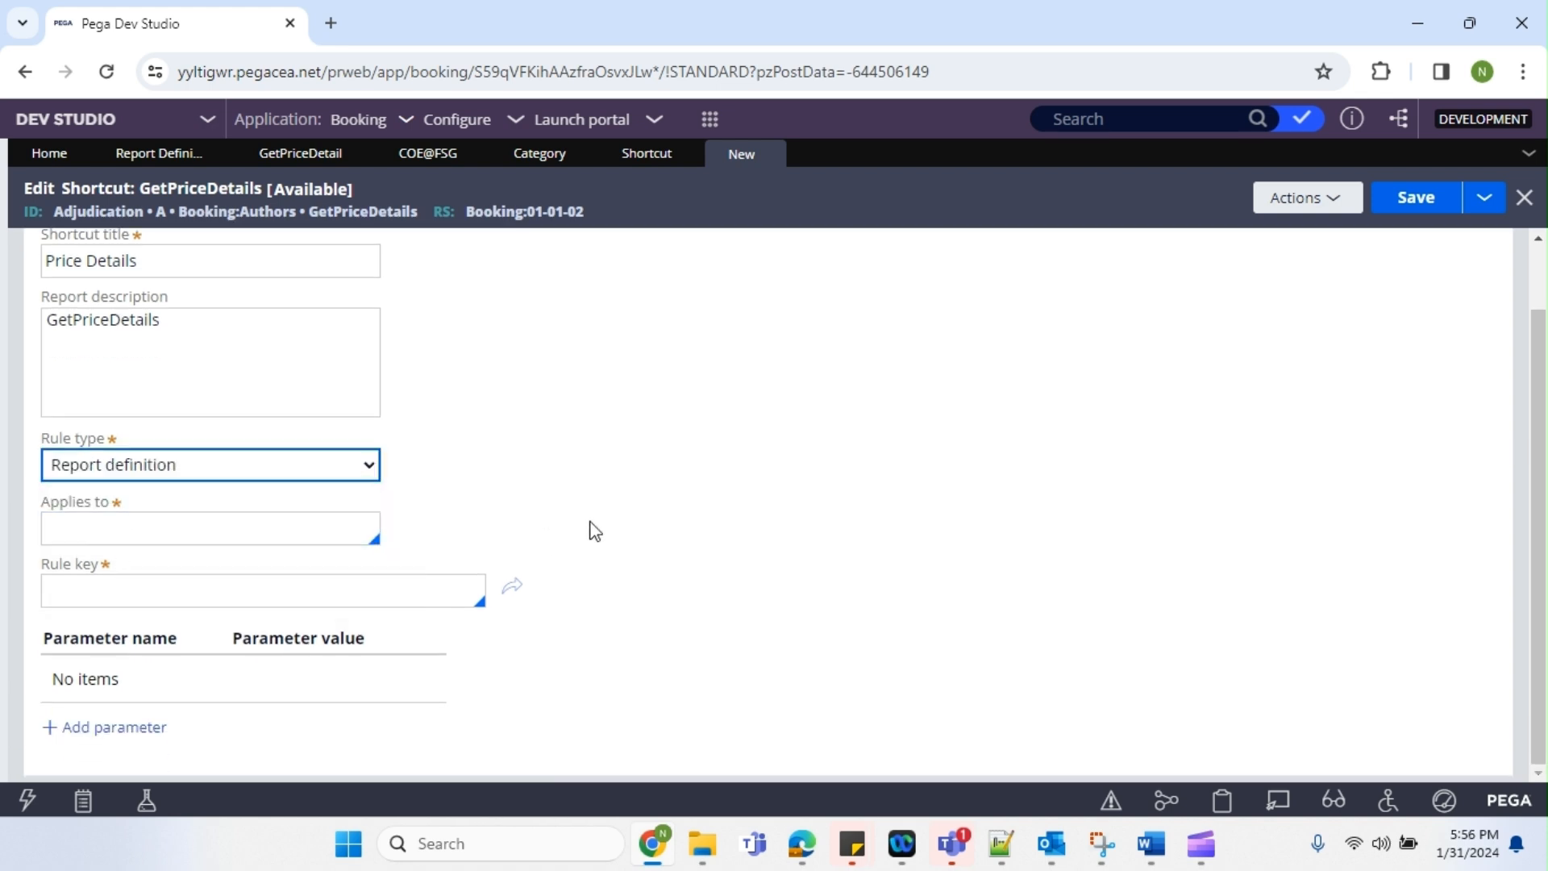
Set the shortcut's Applies to class to FSG-Data-Price
{"action": "left_click", "coordinate": [153, 539]}
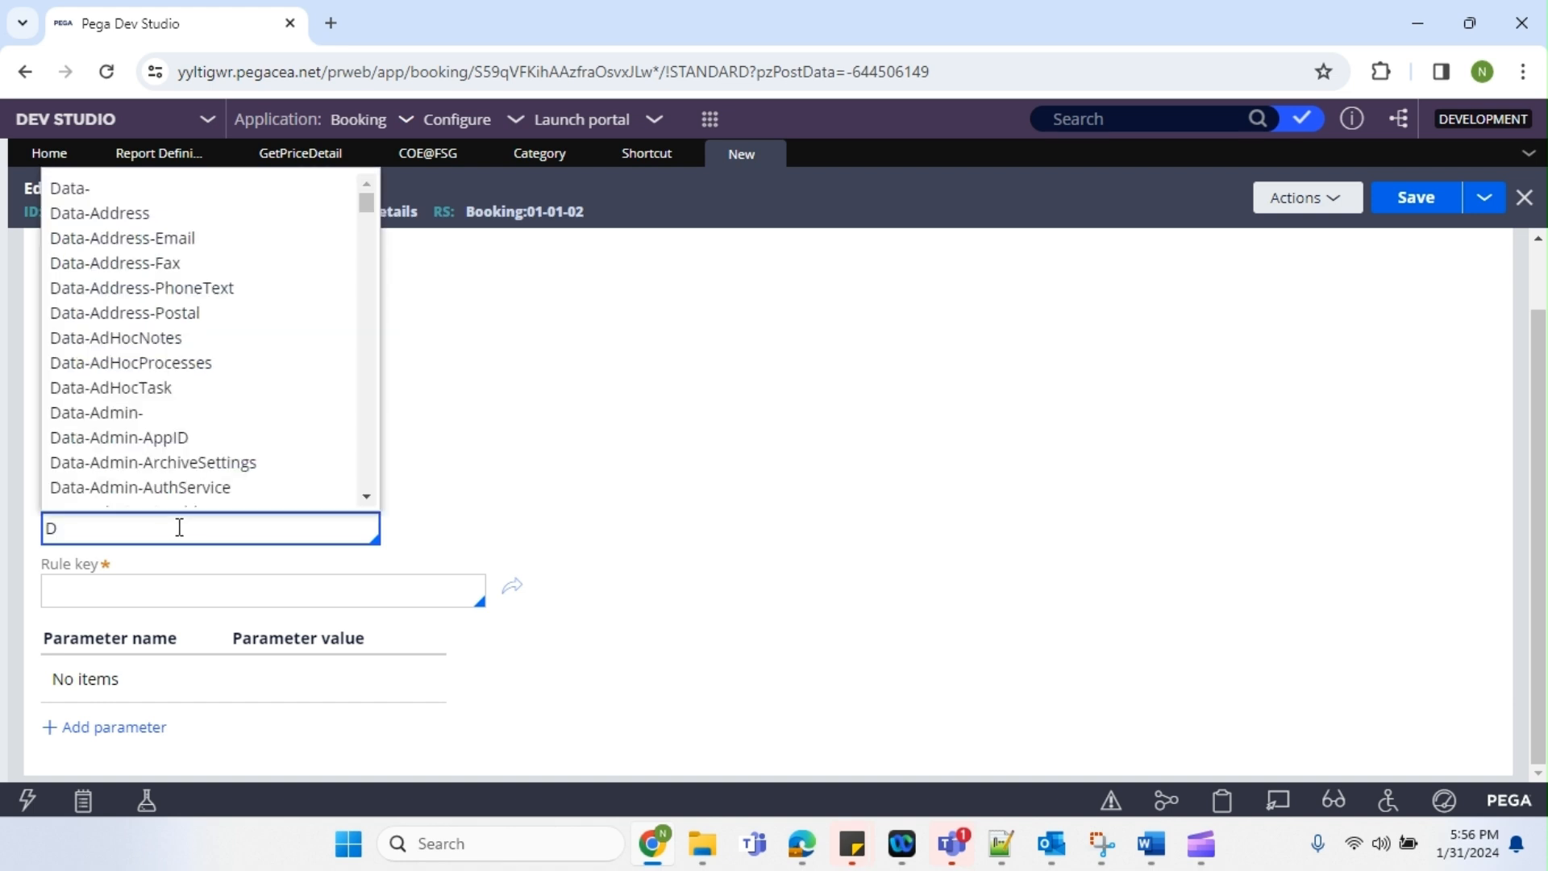
{"action": "key", "text": "BackSpace"}
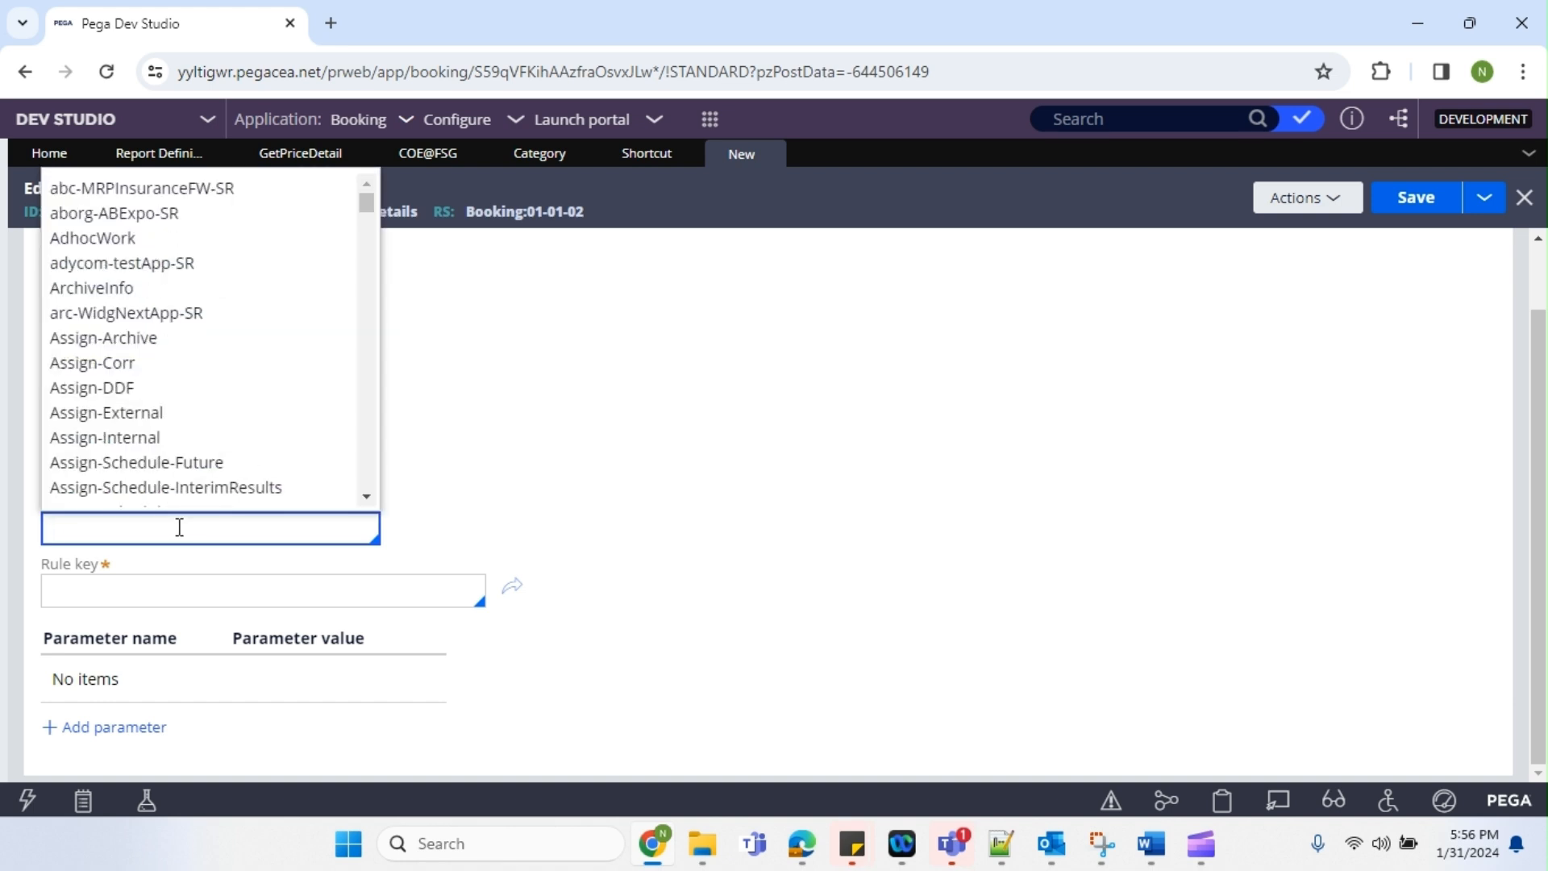
{"action": "type", "text": "data-"}
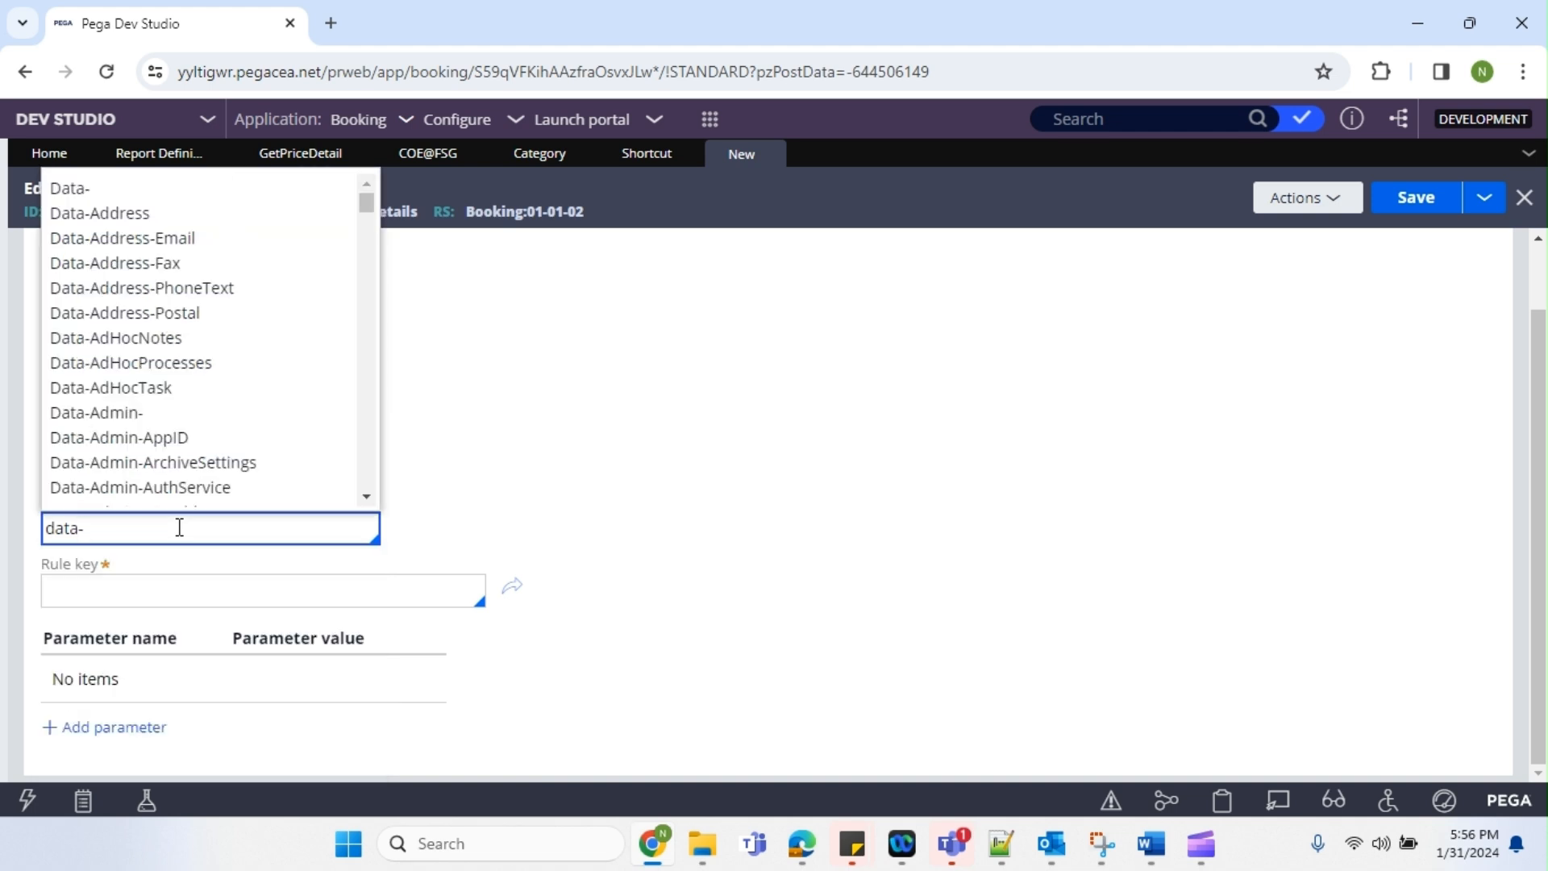
{"action": "key", "text": "ctrl+a"}
{"action": "type", "text": "fsg"}
{"action": "scroll", "coordinate": [173, 423], "scroll_direction": "down", "scroll_amount": 5}
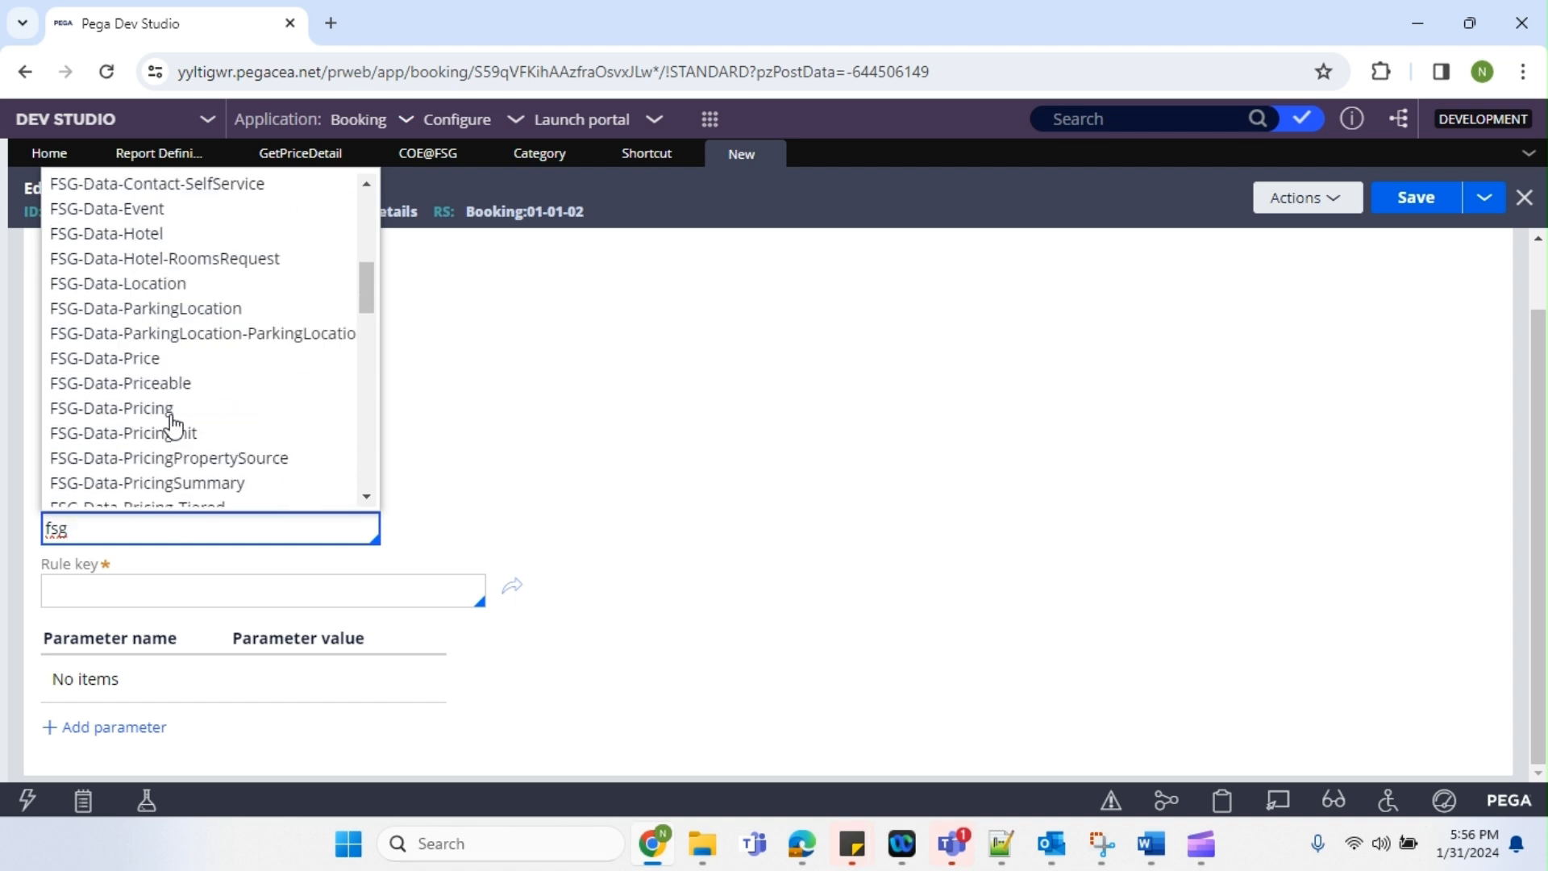
{"action": "left_click", "coordinate": [149, 359]}
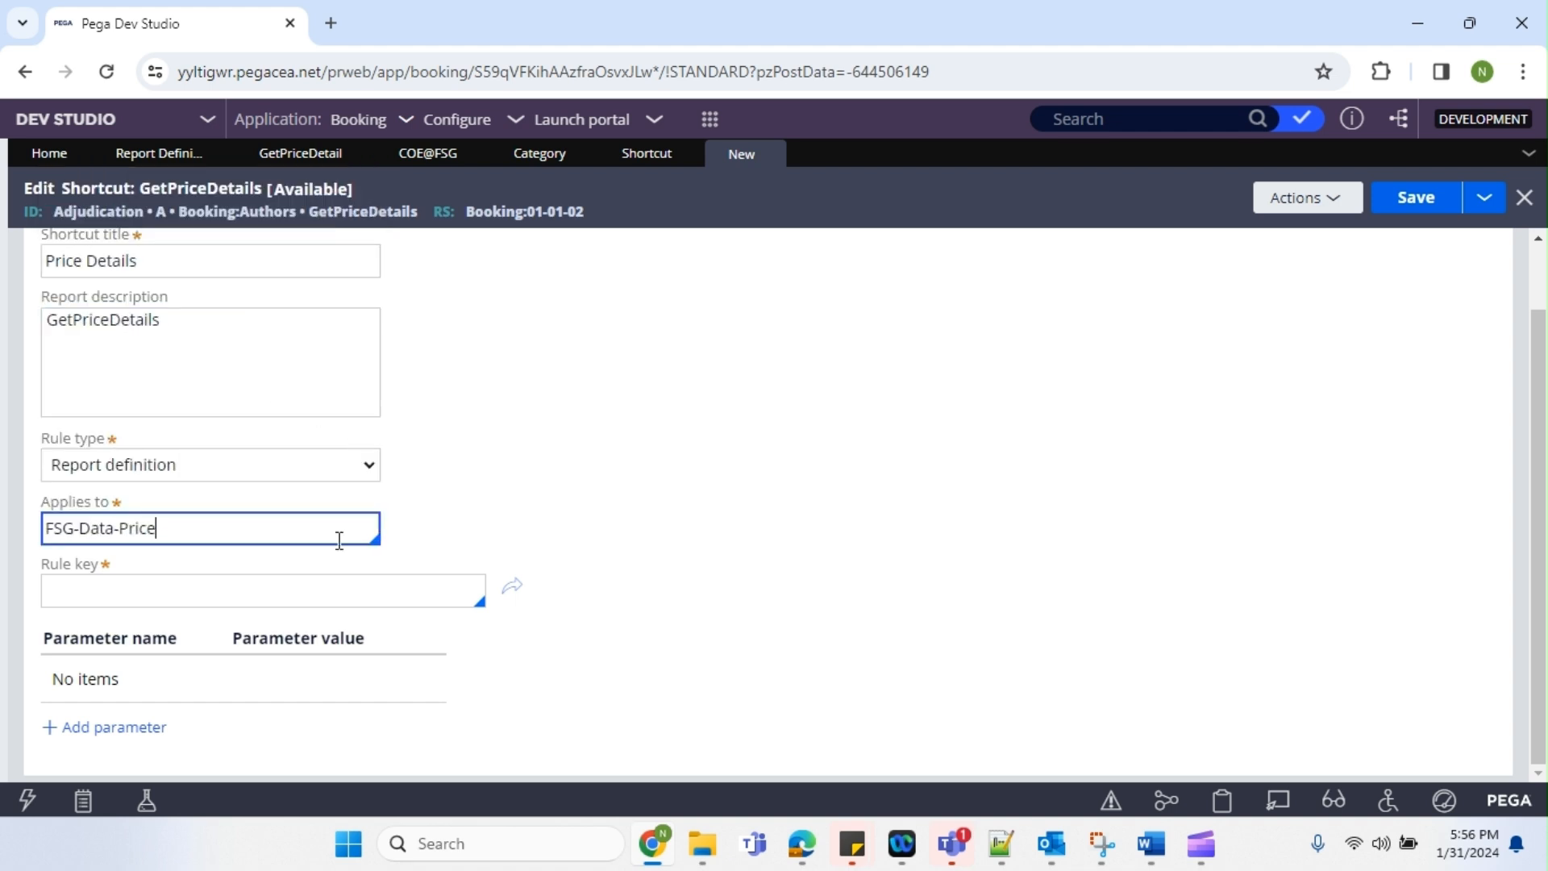
Switch to the GetPriceDetail report definition, view its references, and close the references pane
{"action": "left_click", "coordinate": [125, 600]}
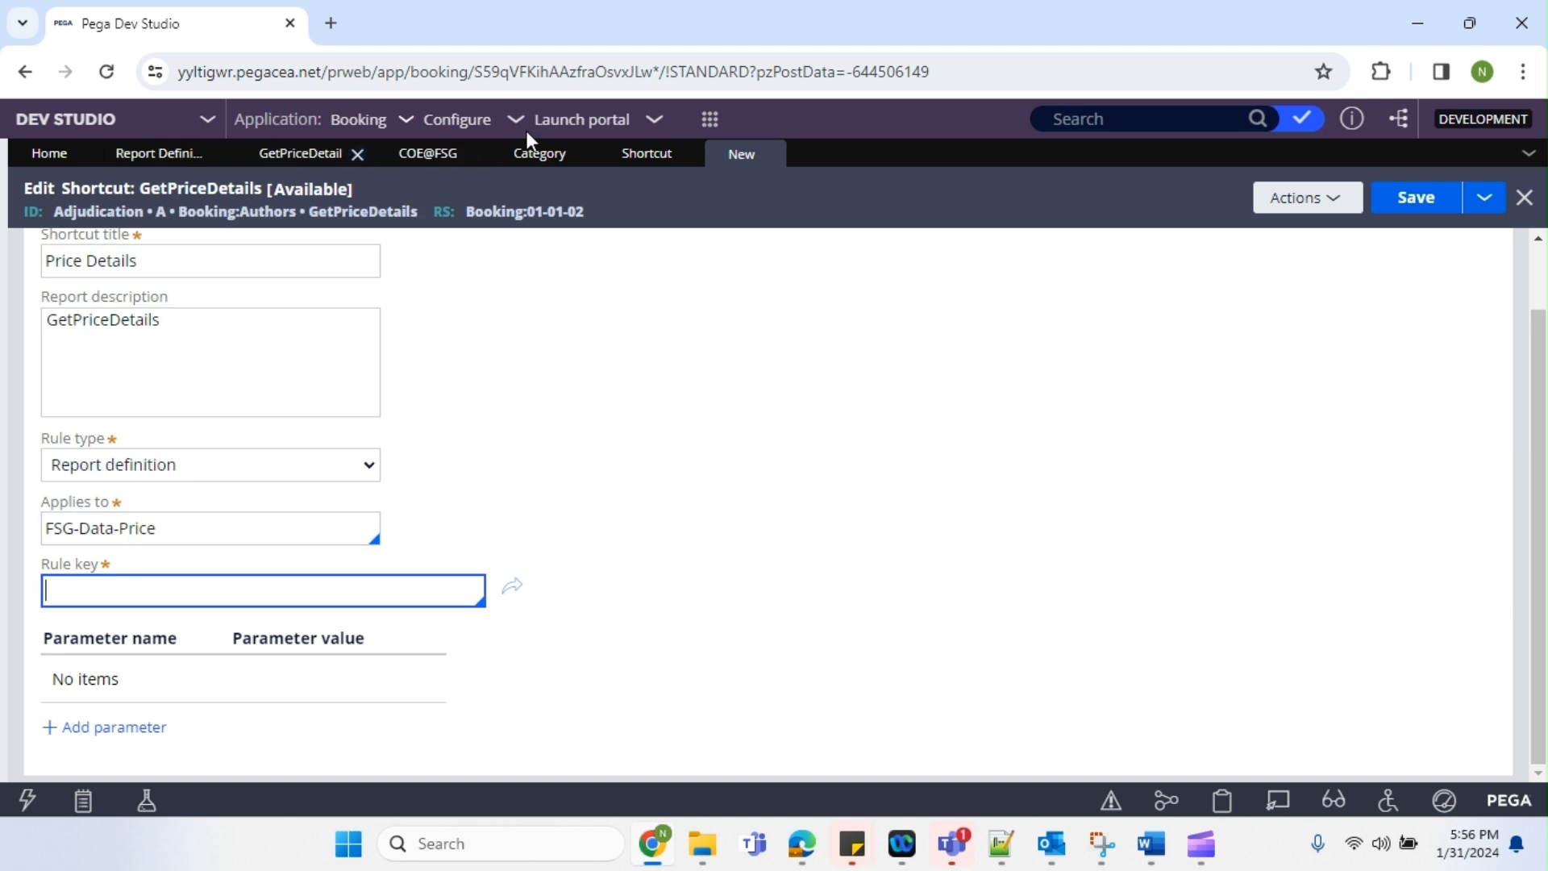
{"action": "left_click", "coordinate": [292, 157]}
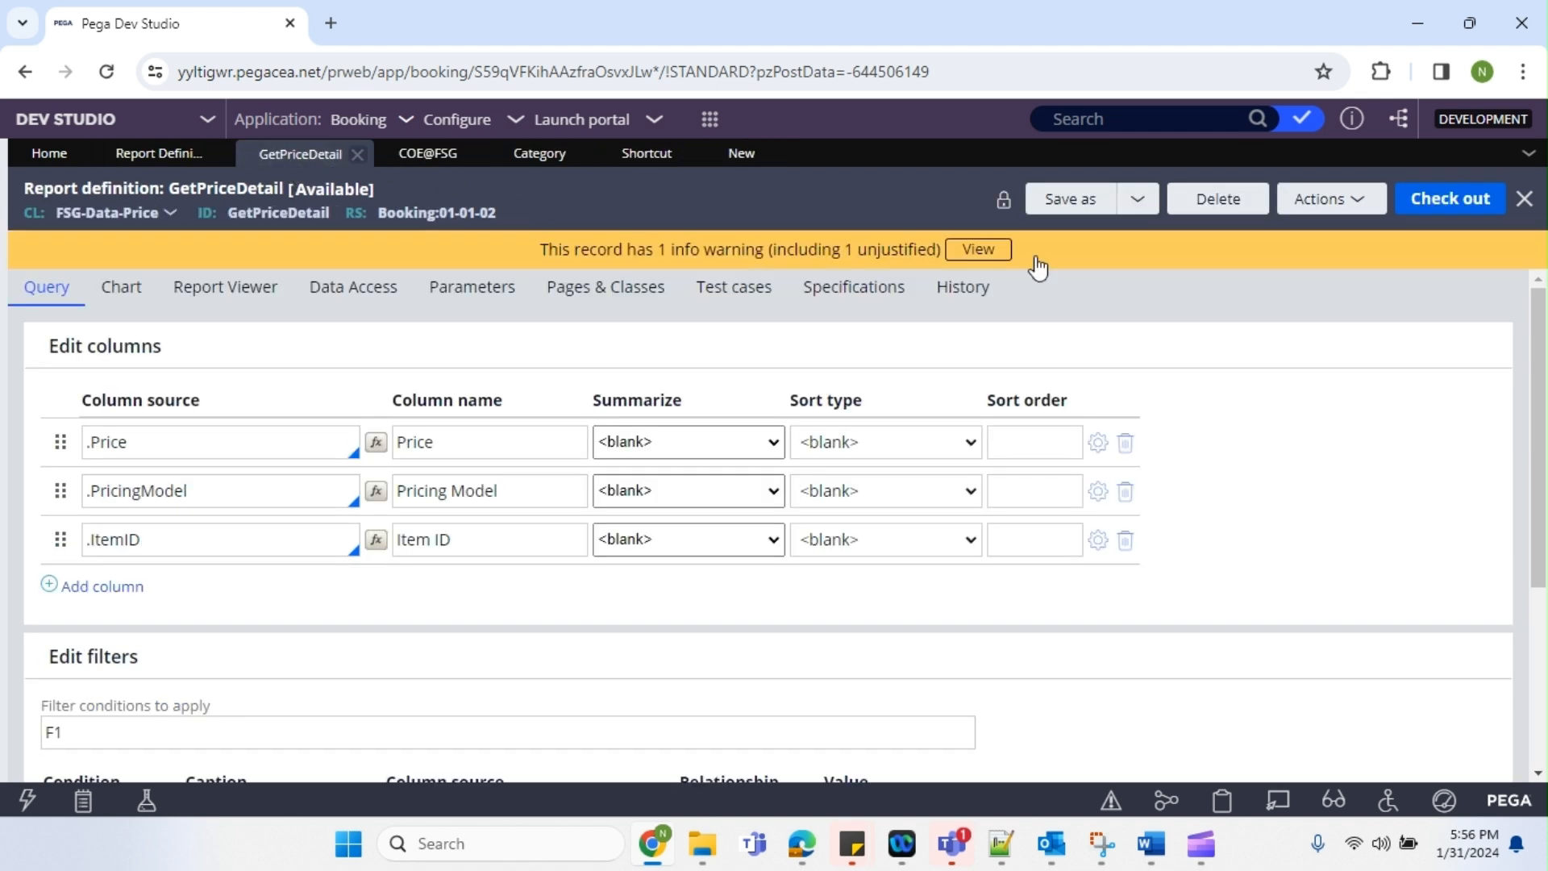
{"action": "left_click", "coordinate": [1304, 194]}
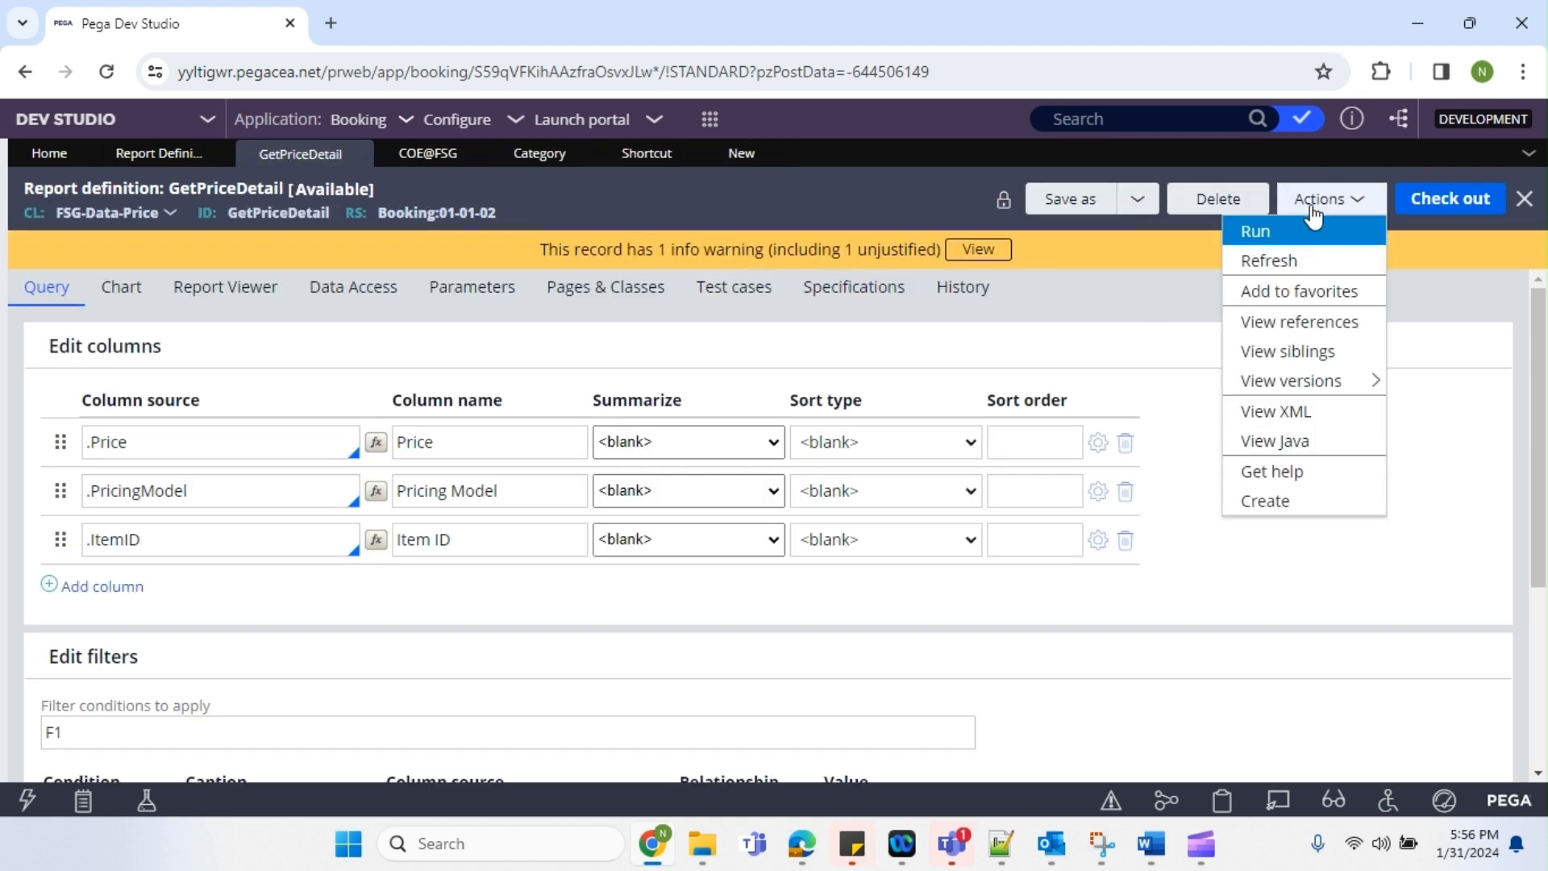
{"action": "left_click", "coordinate": [1327, 326]}
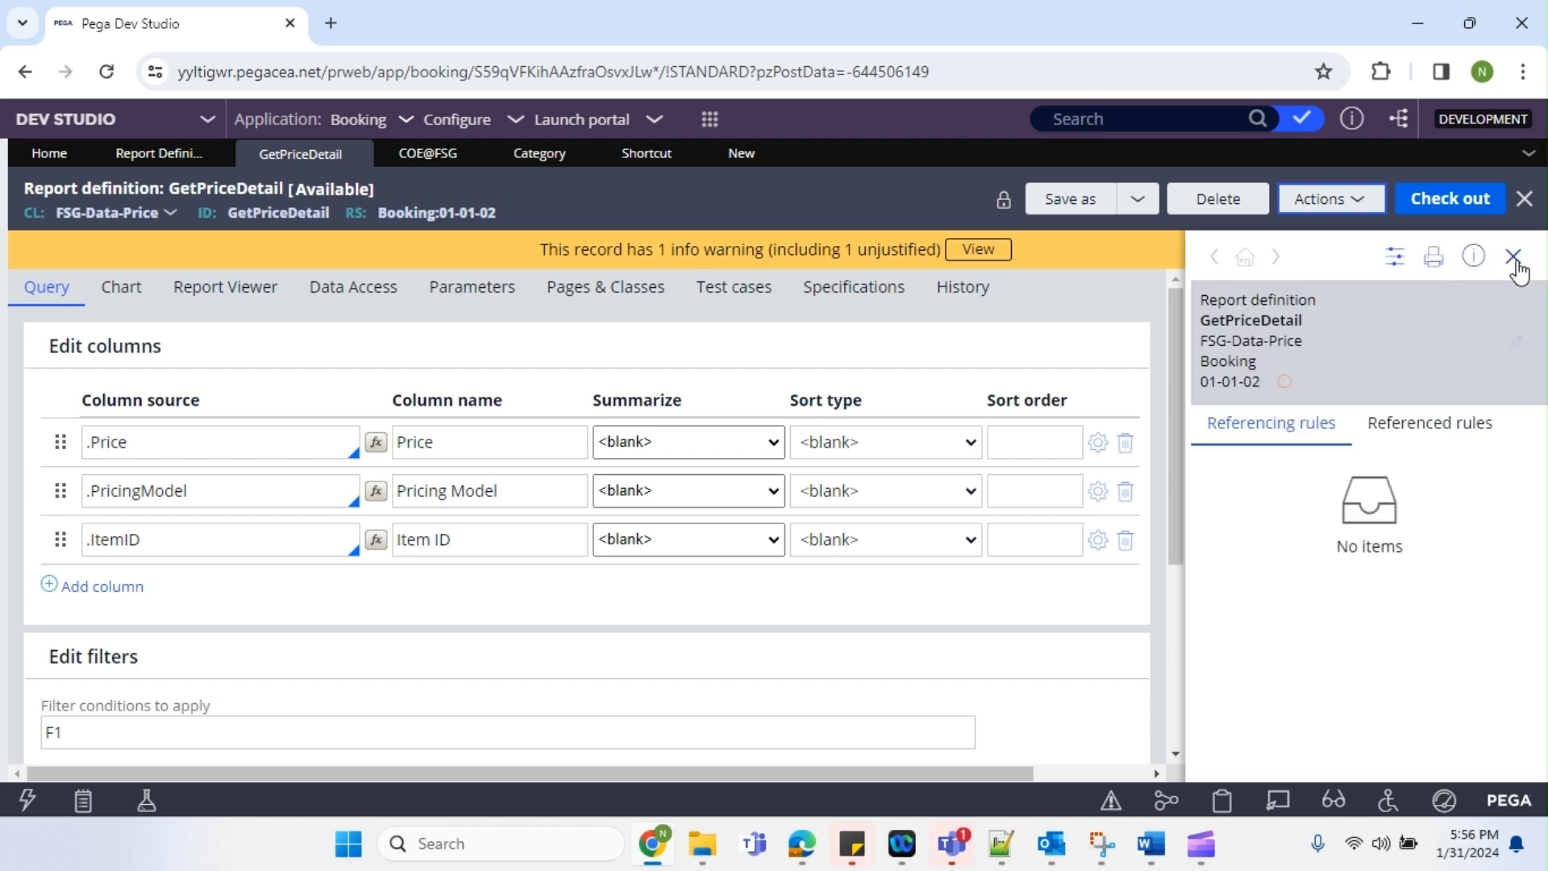
{"action": "left_click", "coordinate": [1511, 263]}
Show the GetPriceDetail report definition's XML, copy its pzInsKey value, and minimize the XML window
{"action": "left_click", "coordinate": [1339, 202]}
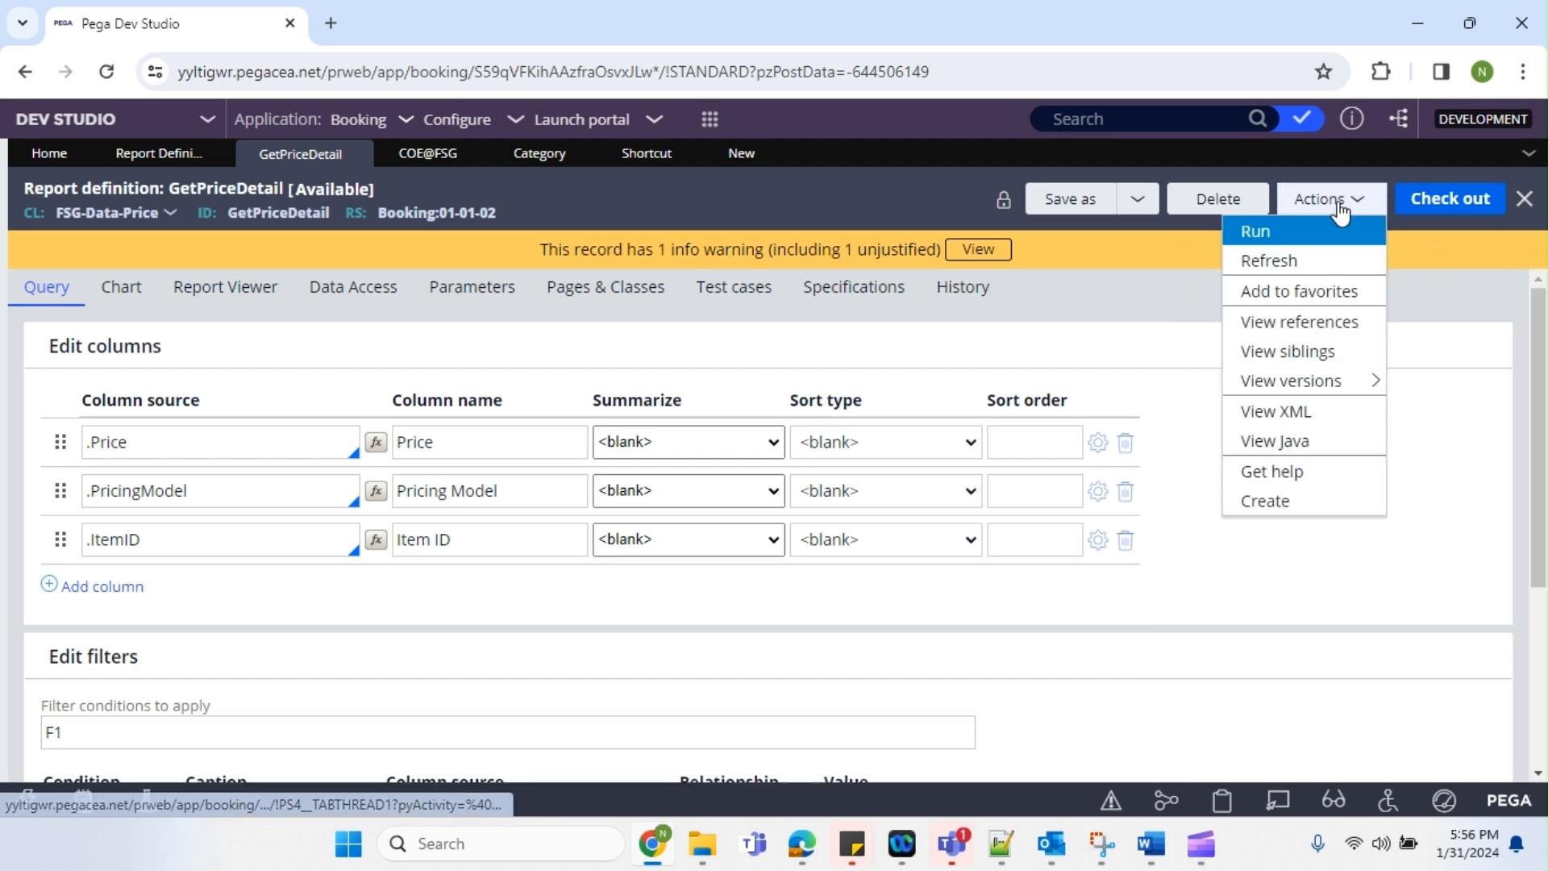
{"action": "left_click", "coordinate": [1283, 411]}
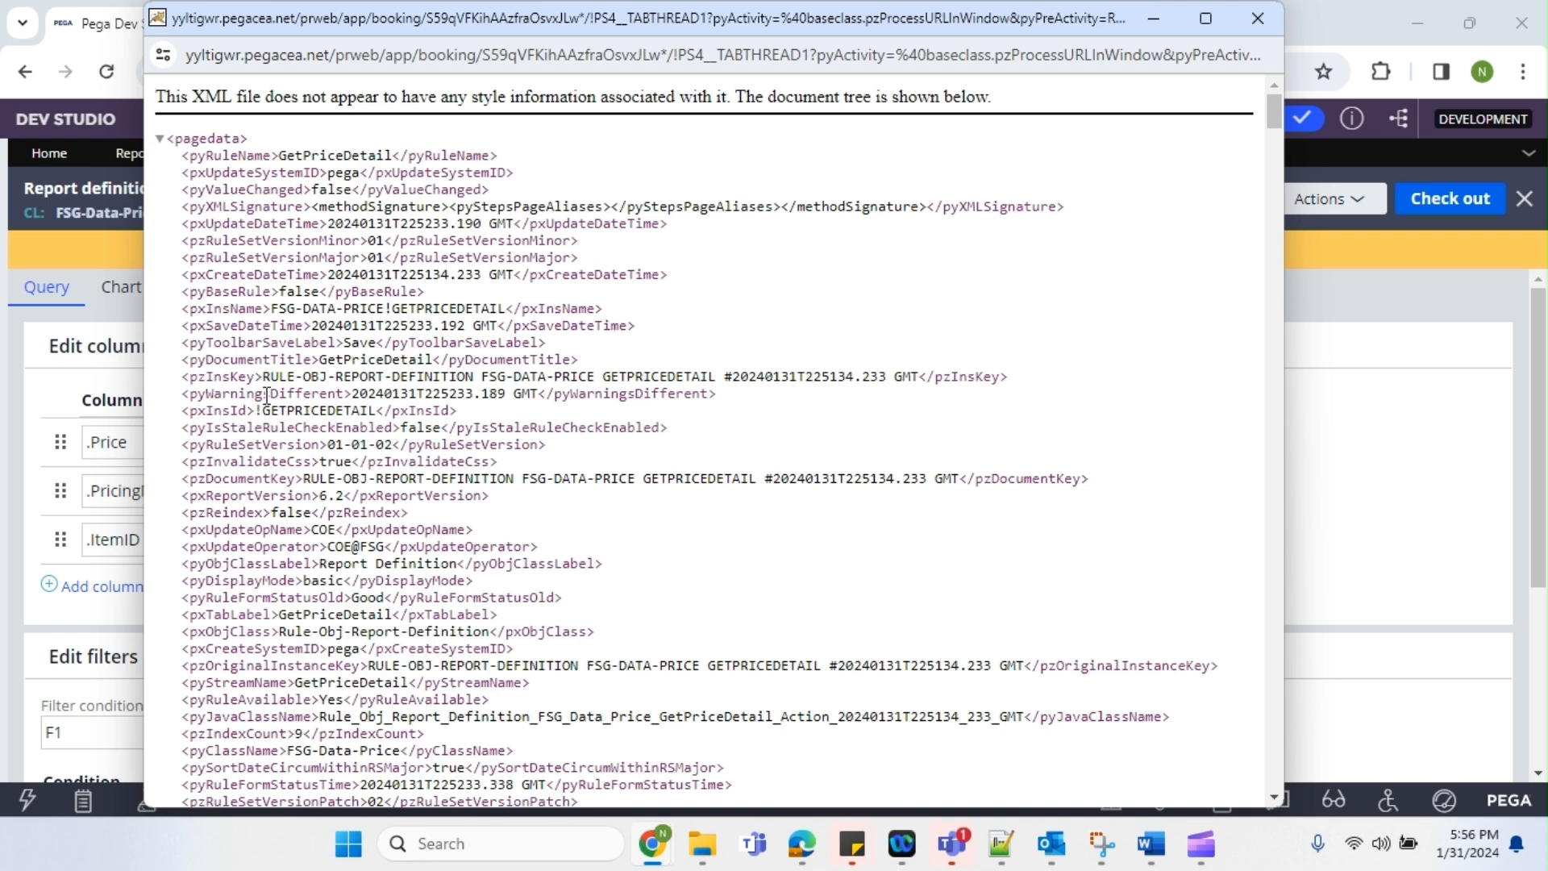
{"action": "left_click_drag", "start_coordinate": [264, 379], "coordinate": [928, 375]}
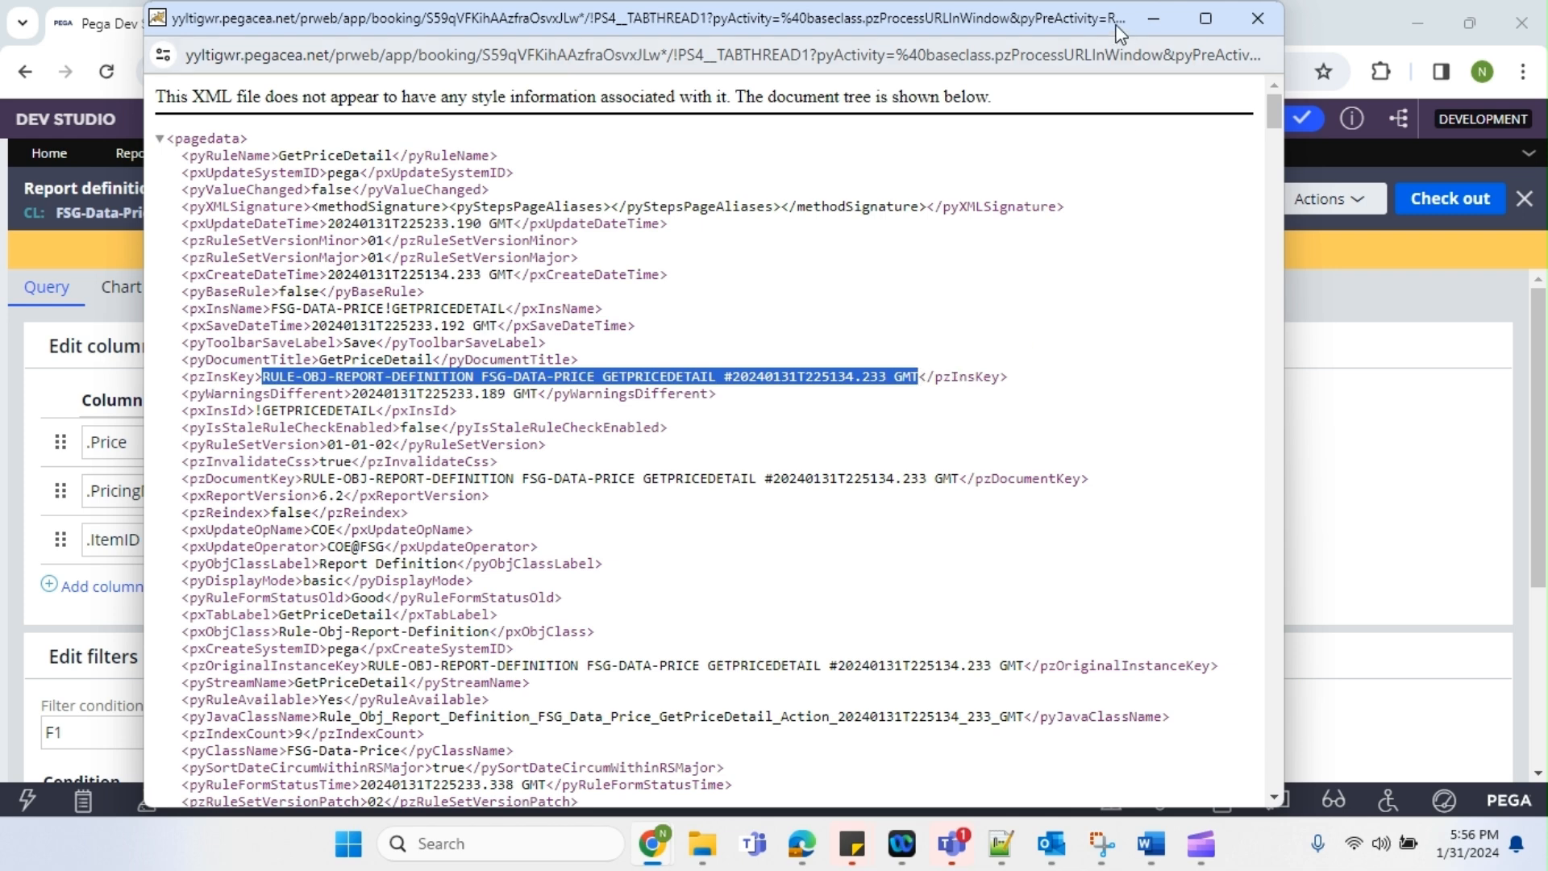
{"action": "left_click", "coordinate": [1159, 19]}
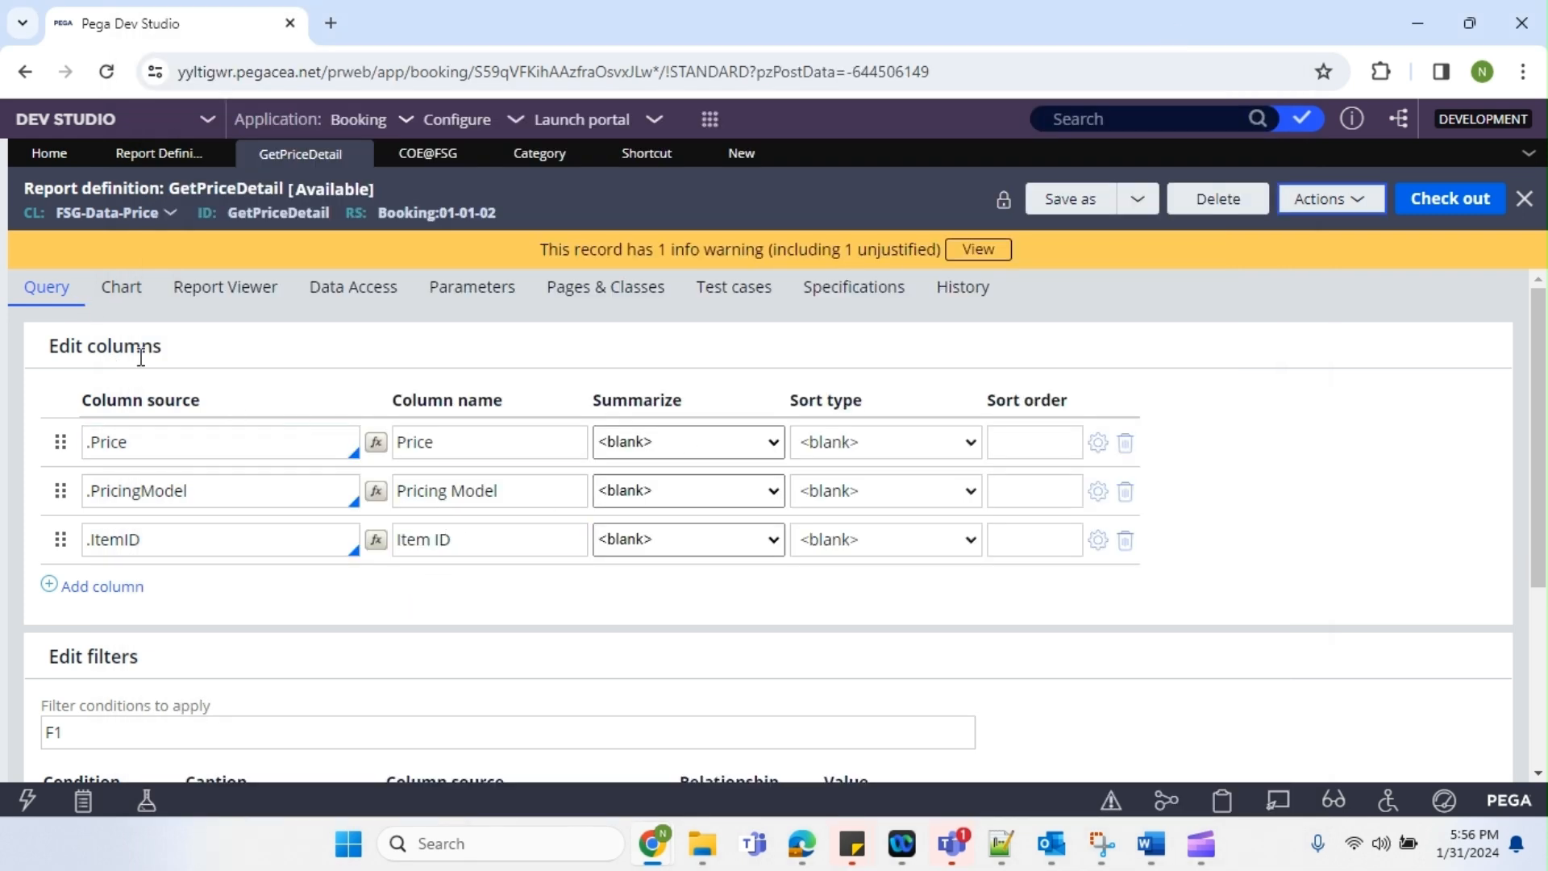
Try saving the shortcut with the rule key RULE-OBJ-REPORT-DEFINITION FSG-DATA-PRICE GETPRICEDETAIL #20240131T225134.233 GMT
{"action": "left_click", "coordinate": [741, 154]}
{"action": "left_click", "coordinate": [195, 596]}
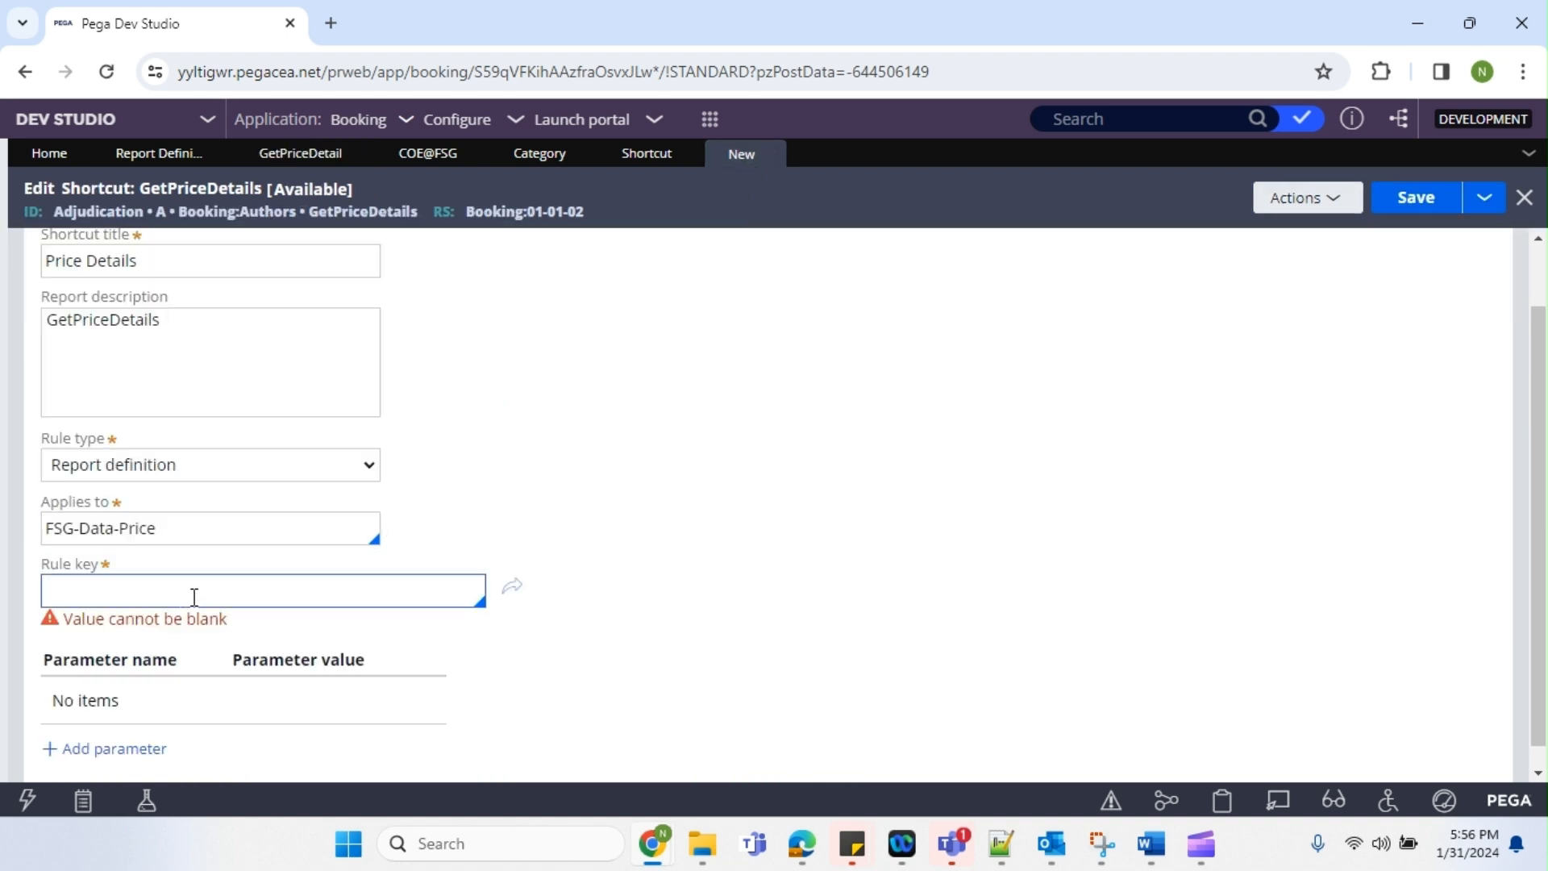
{"action": "type", "text": "RULE-OBJ-REPORT-DEFINITION FSG-DATA-PRICE GETPRICEDETAILS #20240131T225134.233 GMT"}
{"action": "left_click", "coordinate": [781, 532]}
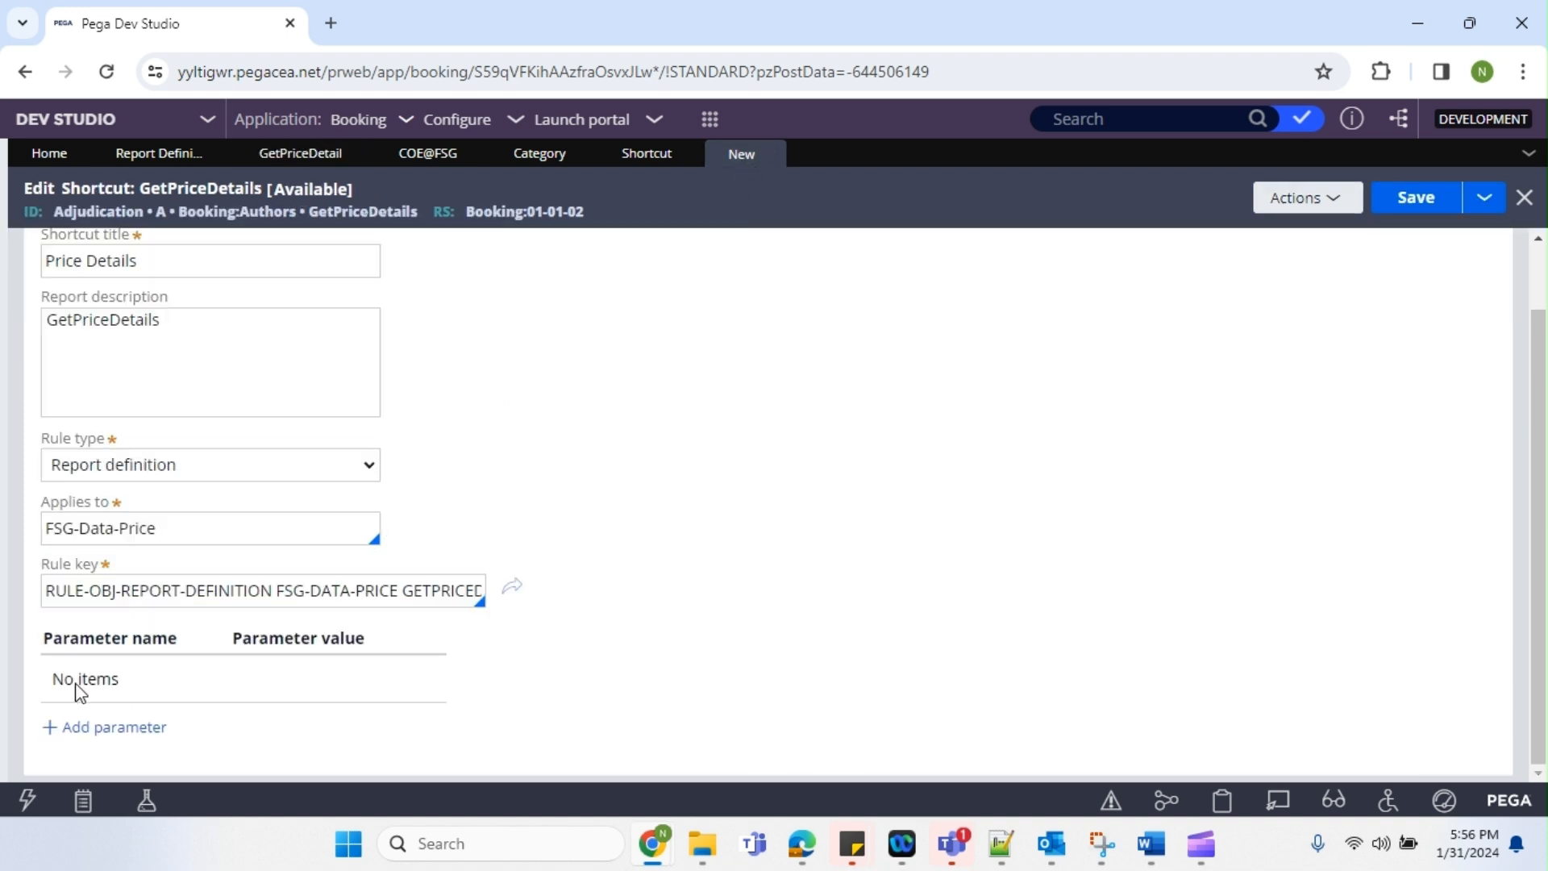
{"action": "left_click", "coordinate": [1484, 197]}
{"action": "left_click", "coordinate": [1433, 200]}
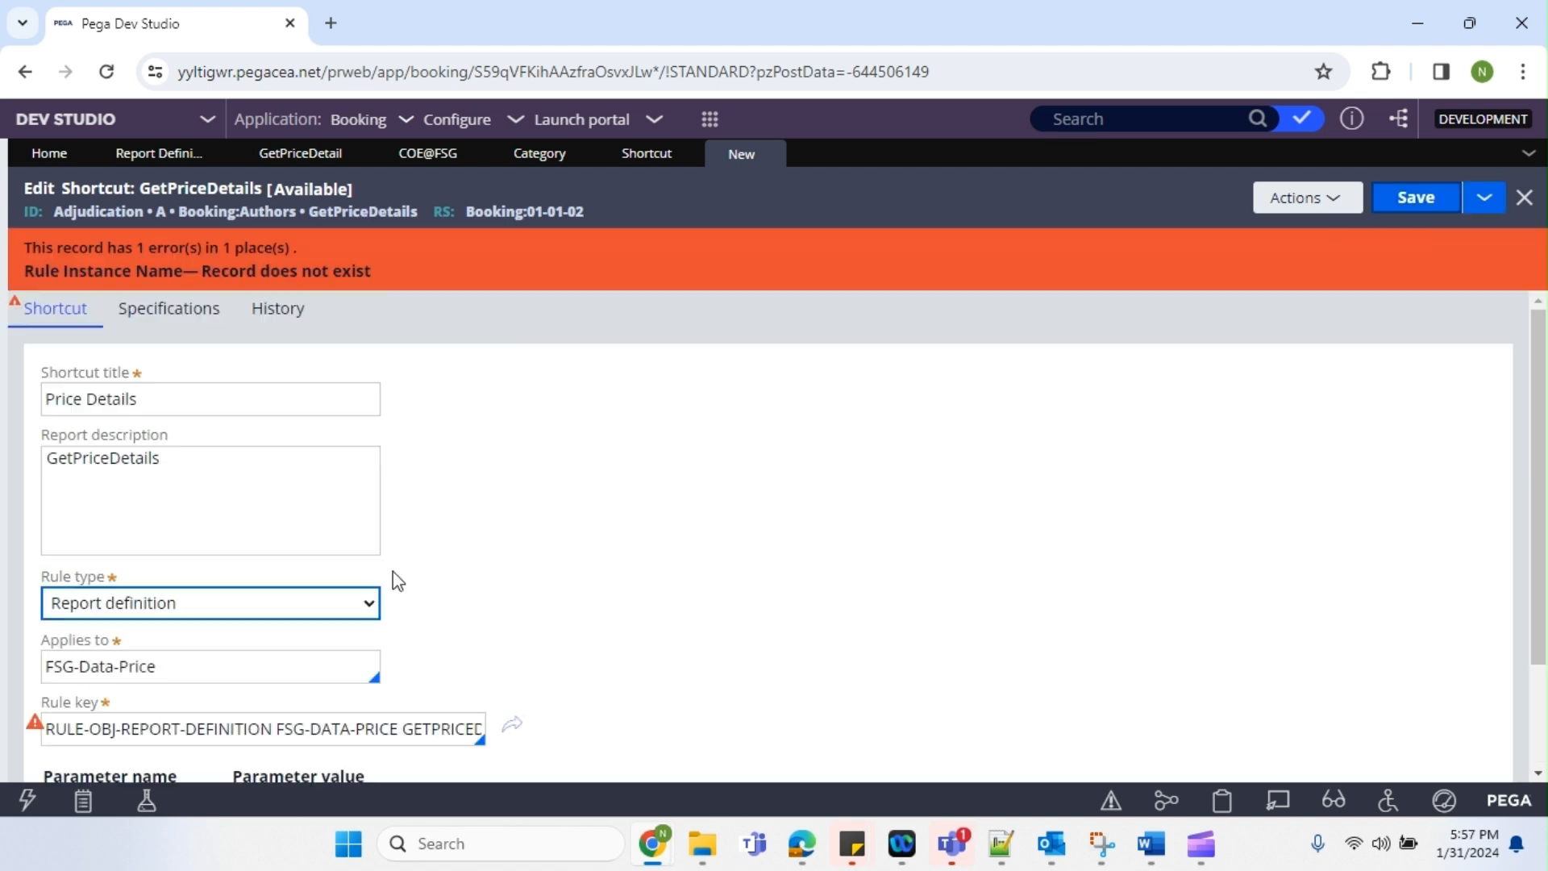
Remove the trailing timestamp #20240131T225134.233 GMT from the shortcut's rule key and try saving again
{"action": "scroll", "coordinate": [391, 571], "scroll_direction": "down", "scroll_amount": 3}
{"action": "triple_click", "coordinate": [278, 618]}
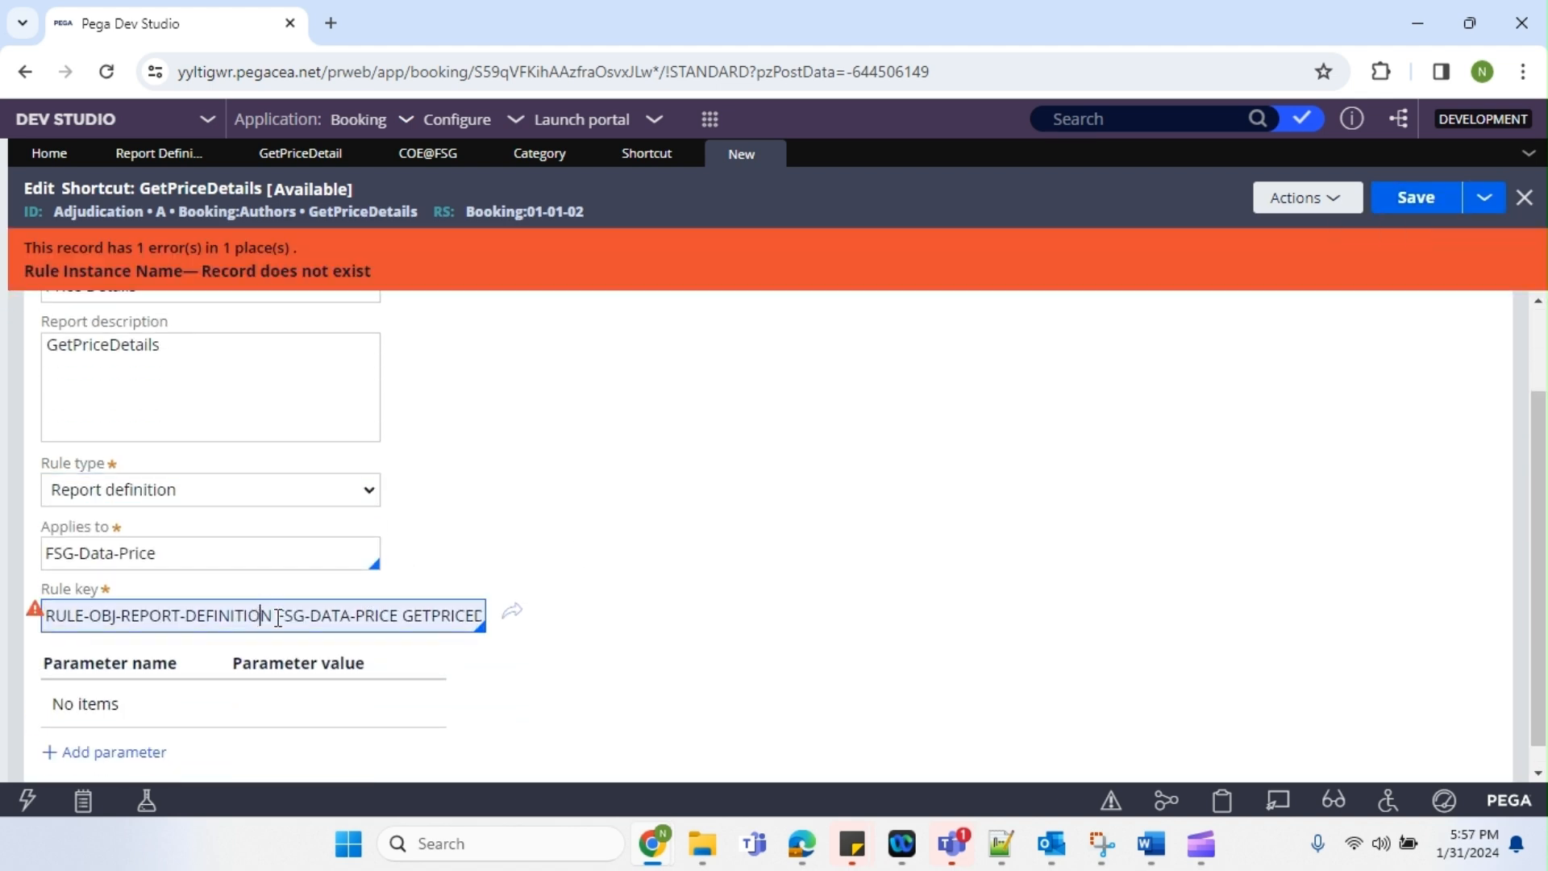
{"action": "left_click_drag", "start_coordinate": [278, 619], "coordinate": [501, 621]}
{"action": "left_click", "coordinate": [468, 618]}
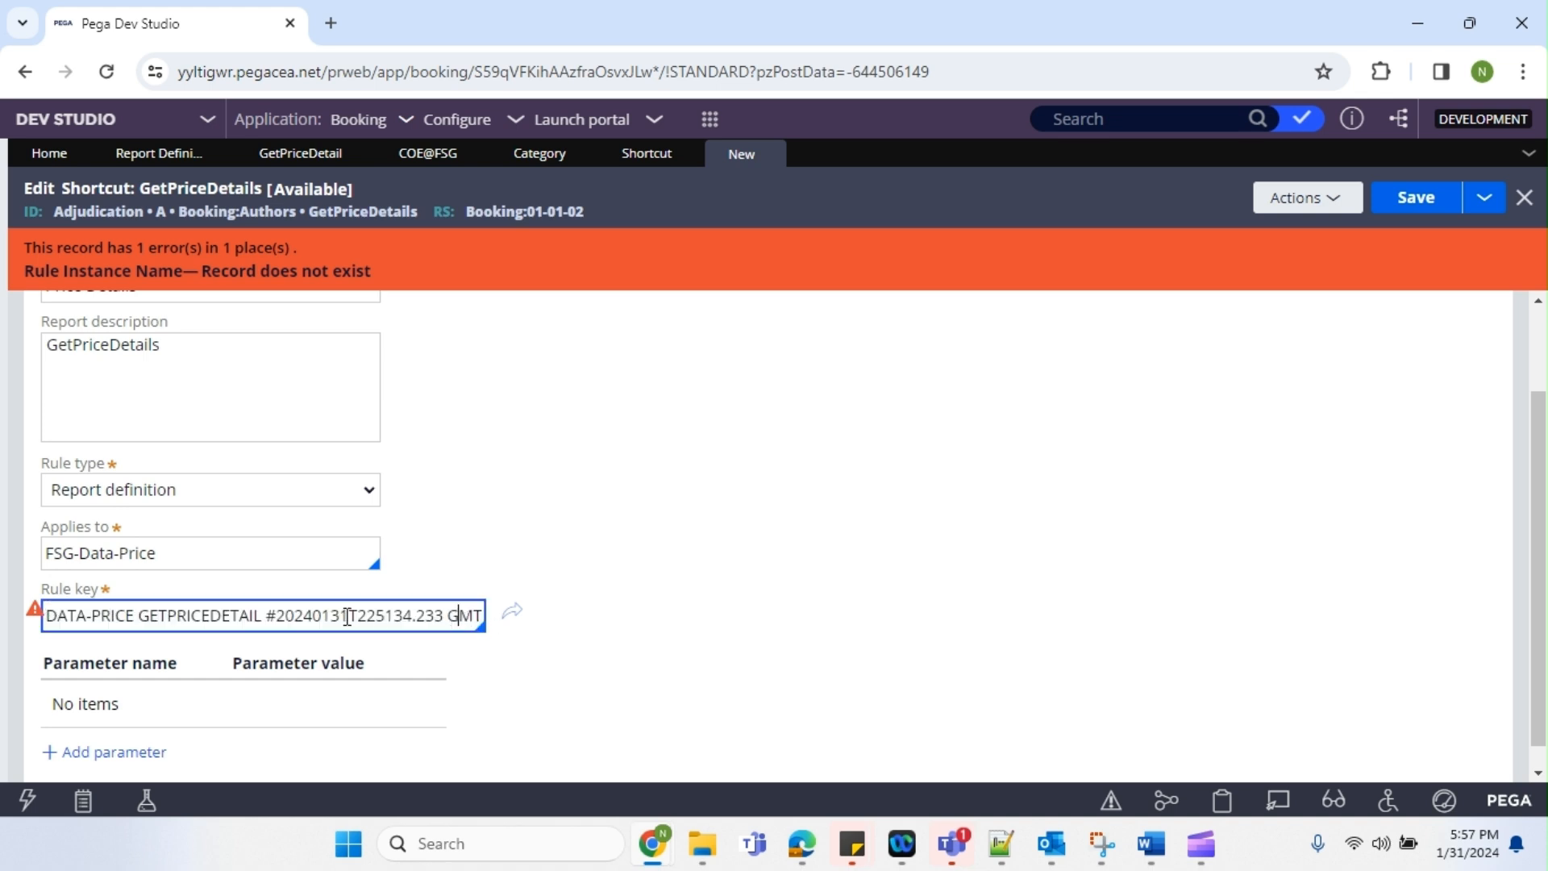
{"action": "left_click_drag", "start_coordinate": [268, 618], "coordinate": [586, 617]}
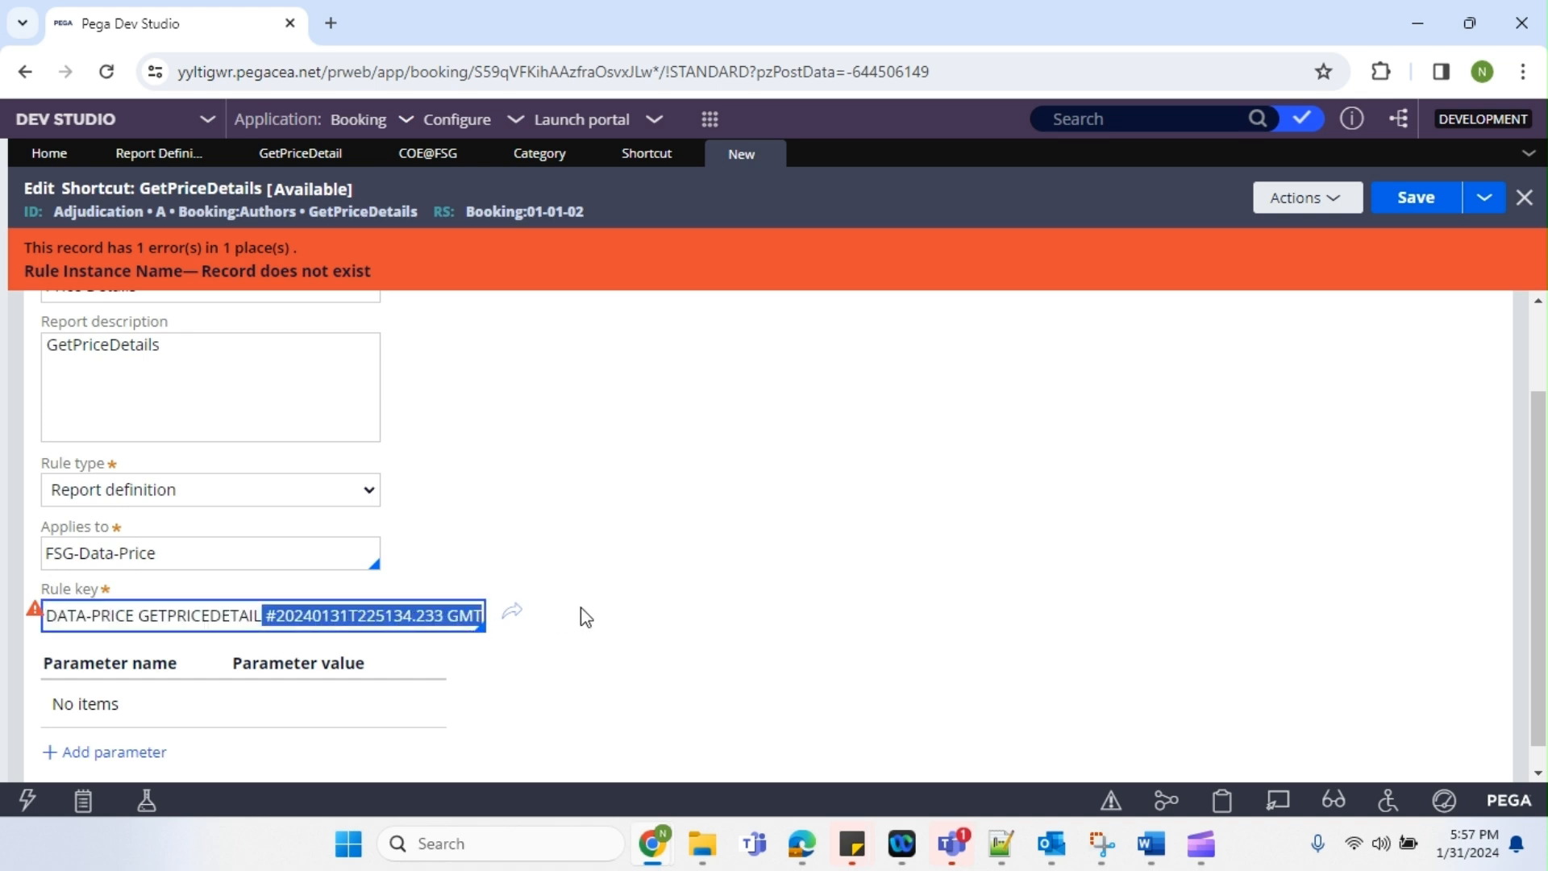
{"action": "key", "text": "BackSpace"}
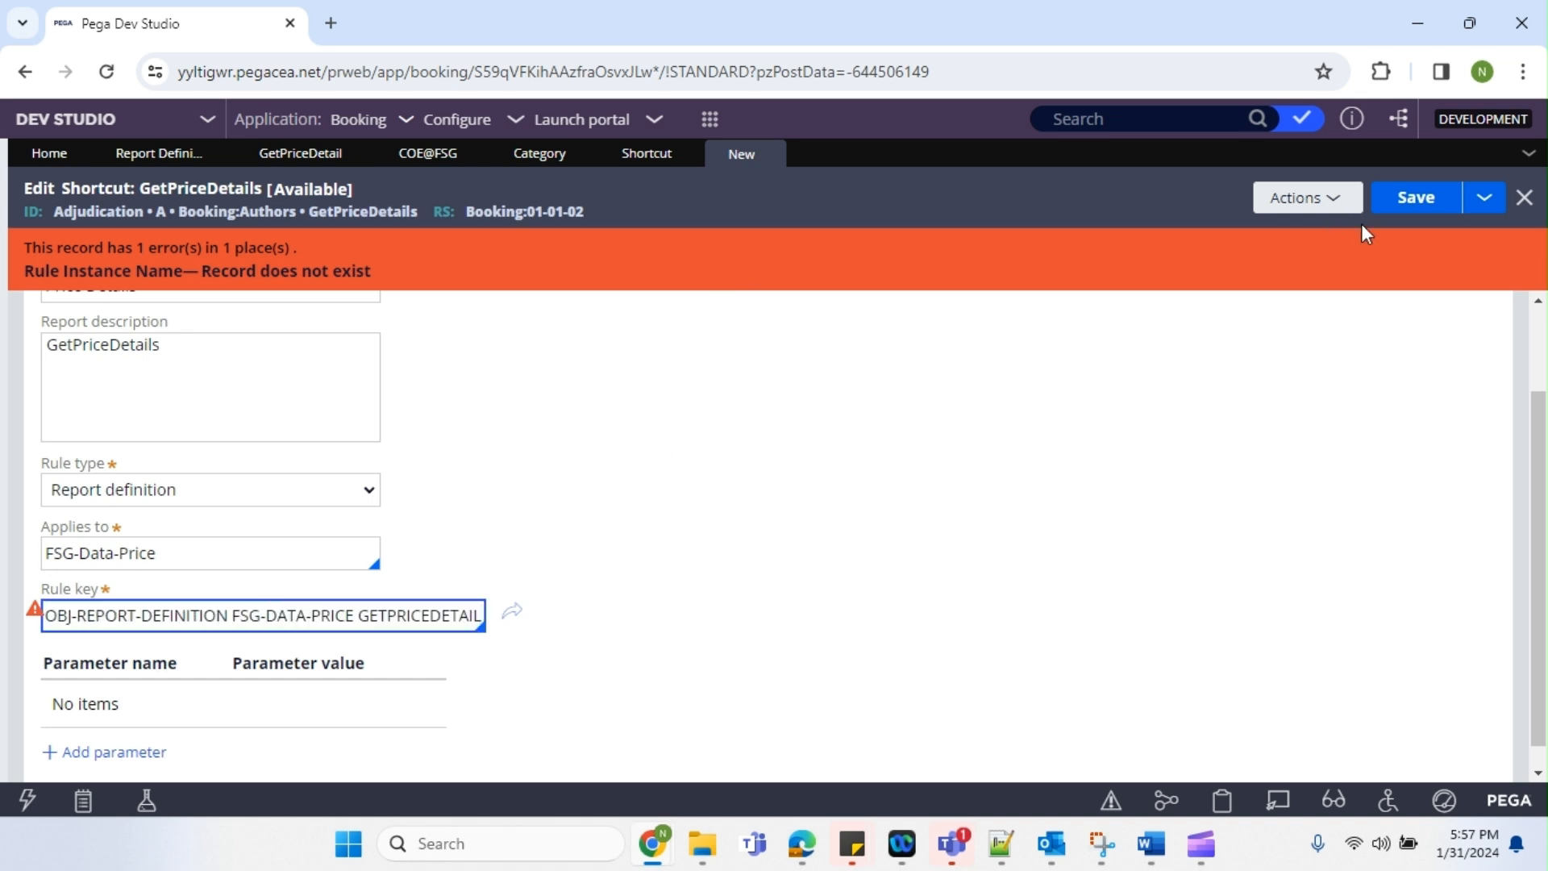
{"action": "left_click", "coordinate": [1417, 208]}
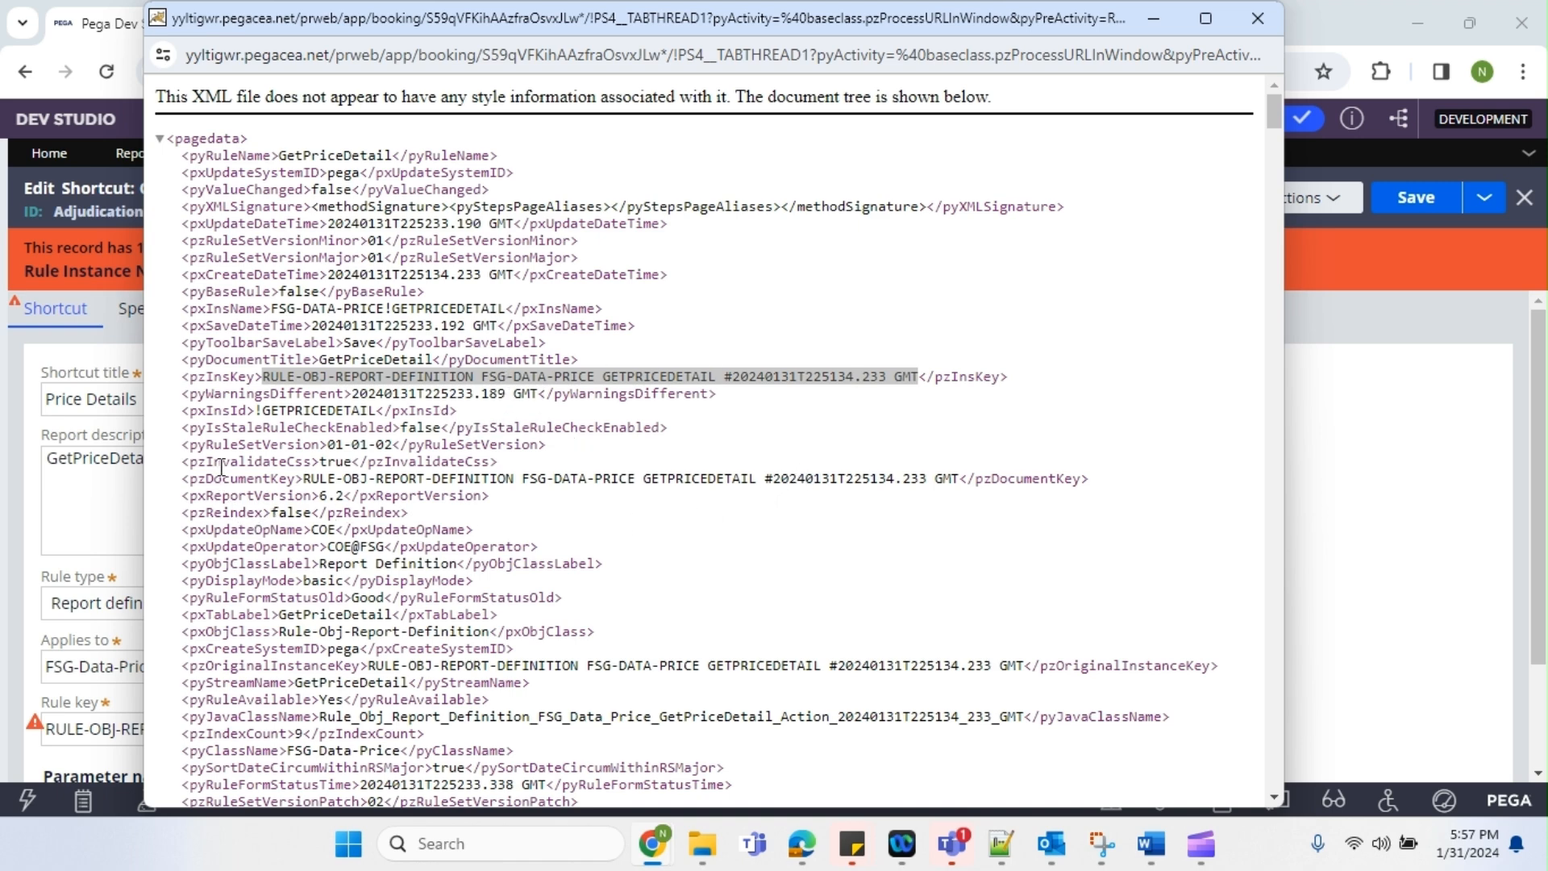
Copy the pxInsName value FSG-DATA-PRICE!GETPRICEDETAIL from the XML, enter it as the shortcut's rule key, and save
{"action": "left_click", "coordinate": [300, 313]}
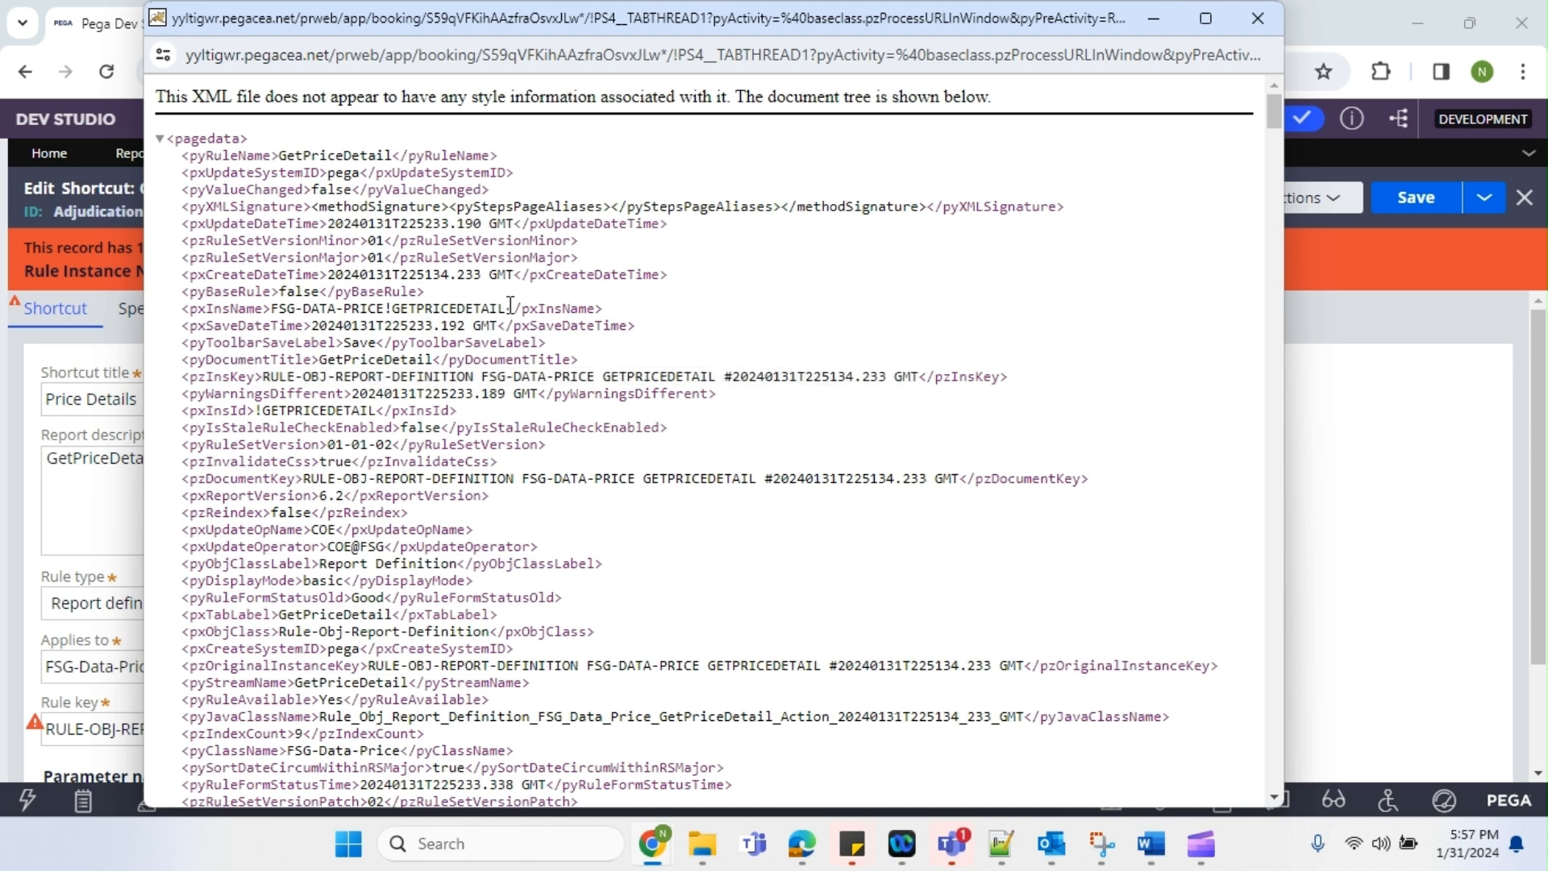
{"action": "left_click_drag", "start_coordinate": [511, 308], "coordinate": [274, 310]}
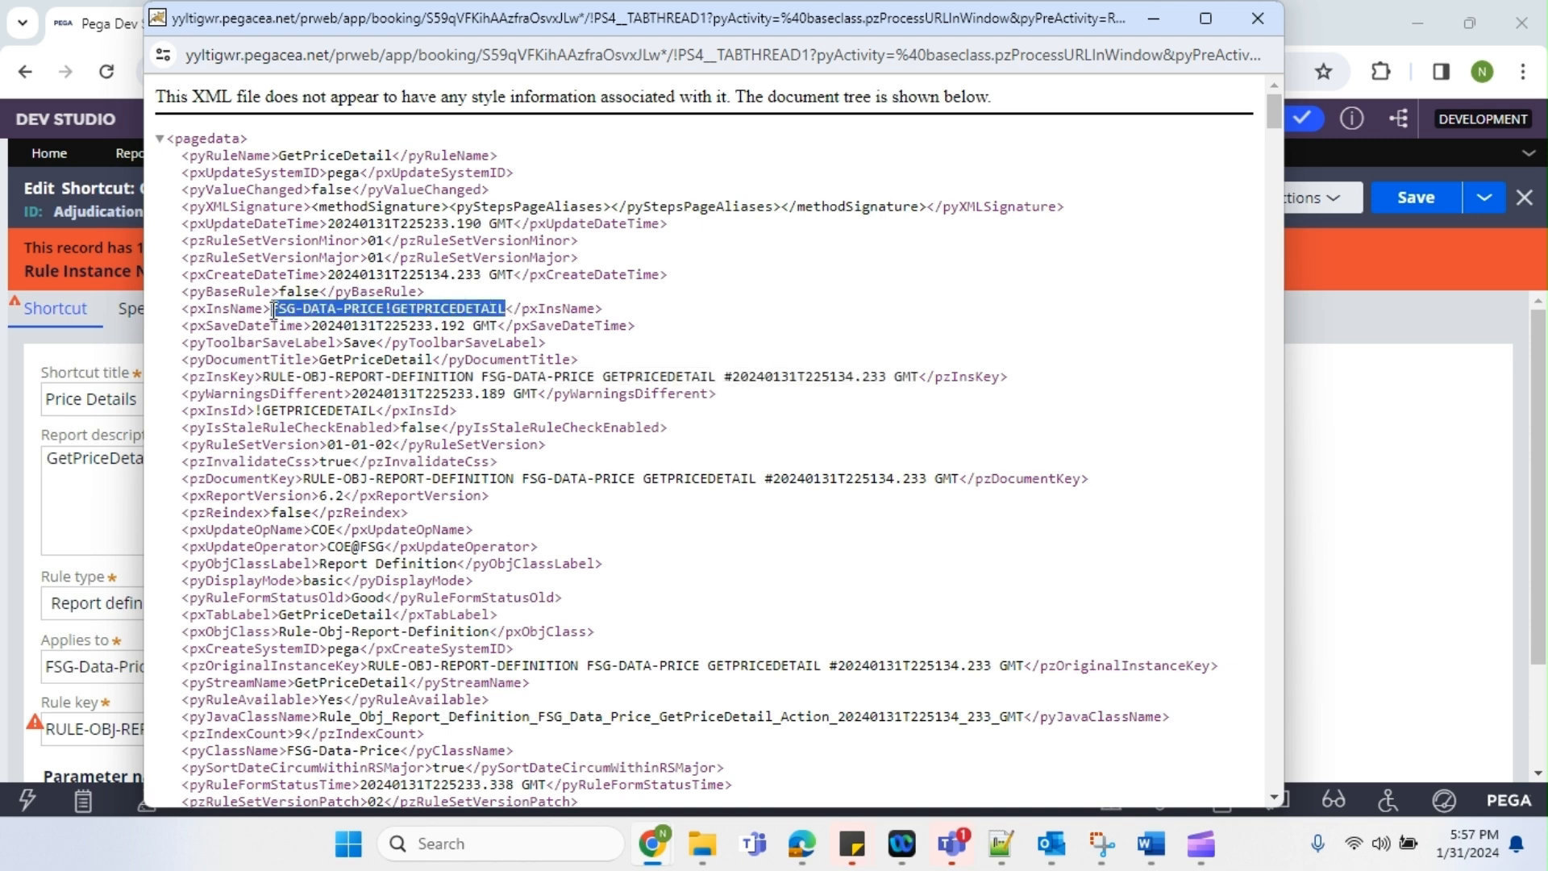
{"action": "key", "text": "ctrl+c"}
{"action": "key", "text": "alt+Tab"}
{"action": "left_click", "coordinate": [193, 731]}
{"action": "key", "text": "ctrl+a"}
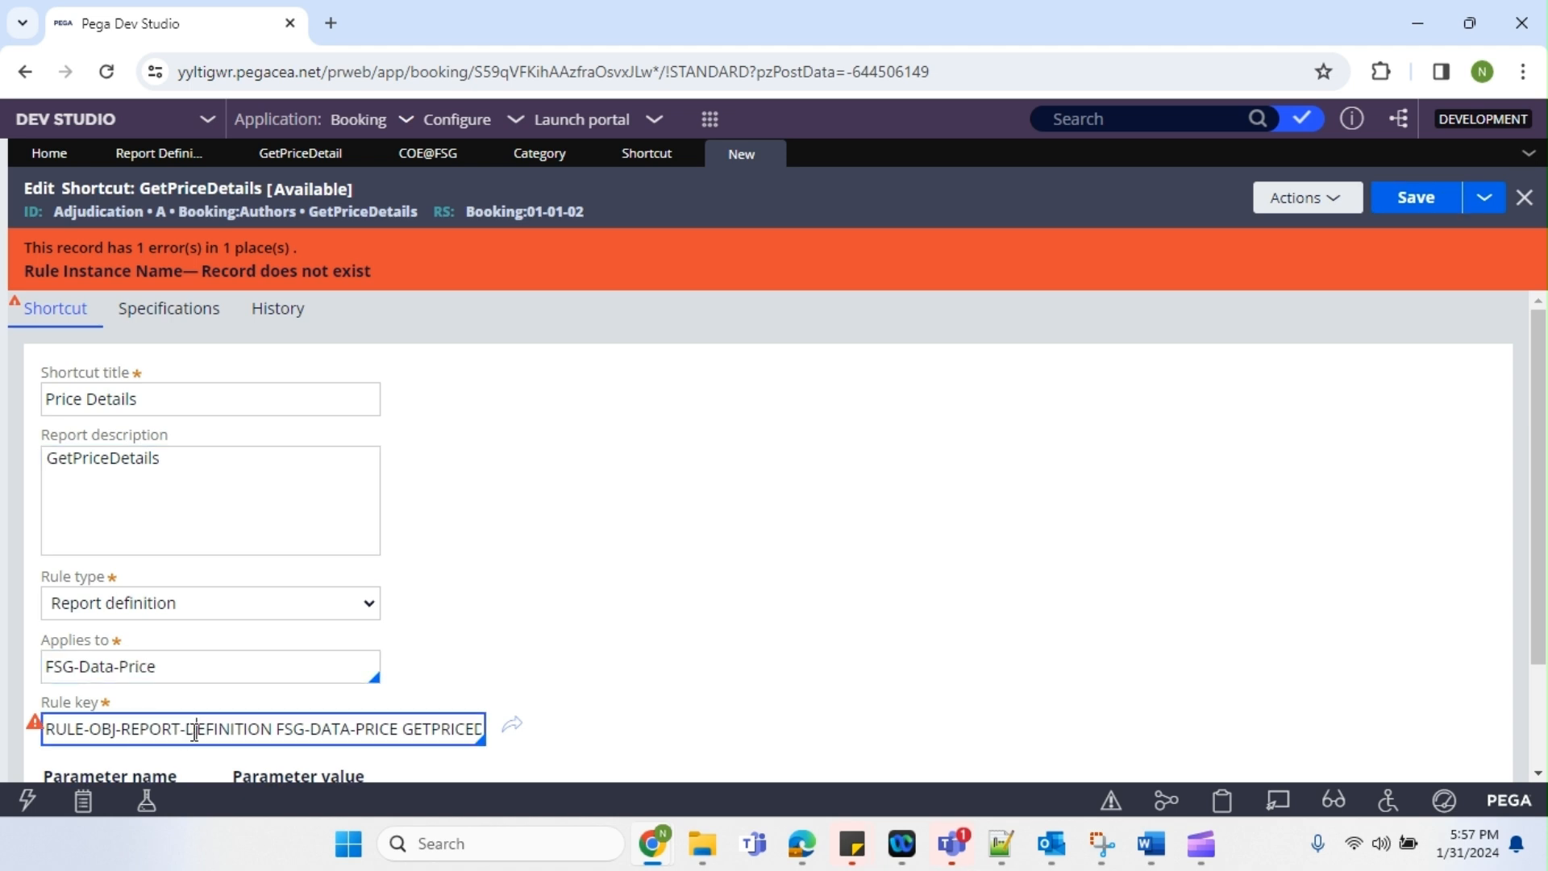
{"action": "key", "text": "ctrl+v"}
{"action": "left_click", "coordinate": [1416, 198]}
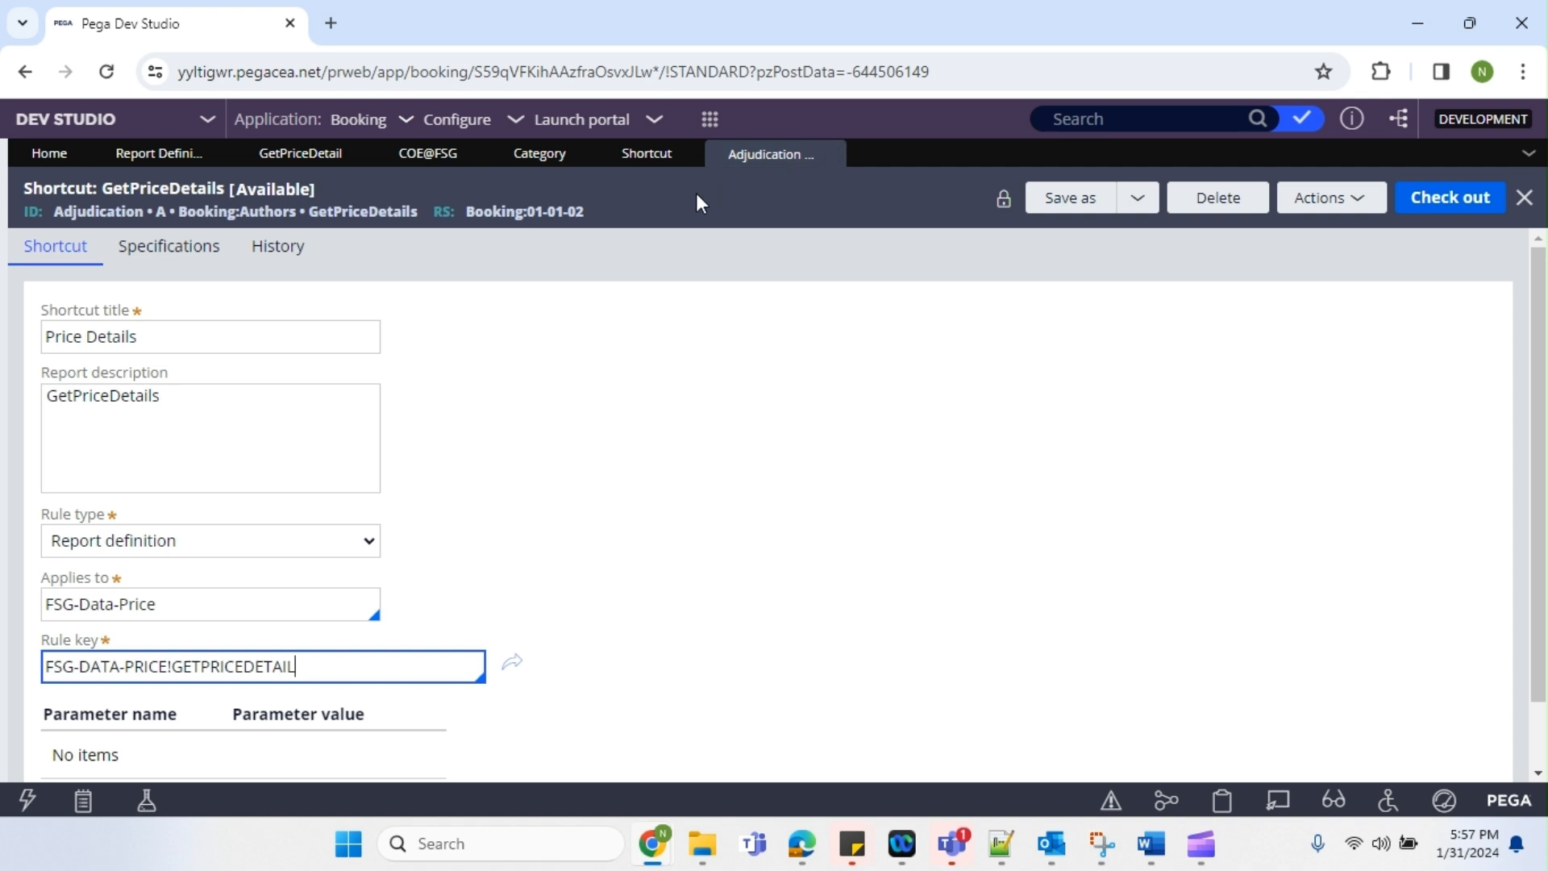
Close the Price Details shortcut record and launch the User Portal's Reports page
{"action": "left_click", "coordinate": [830, 153]}
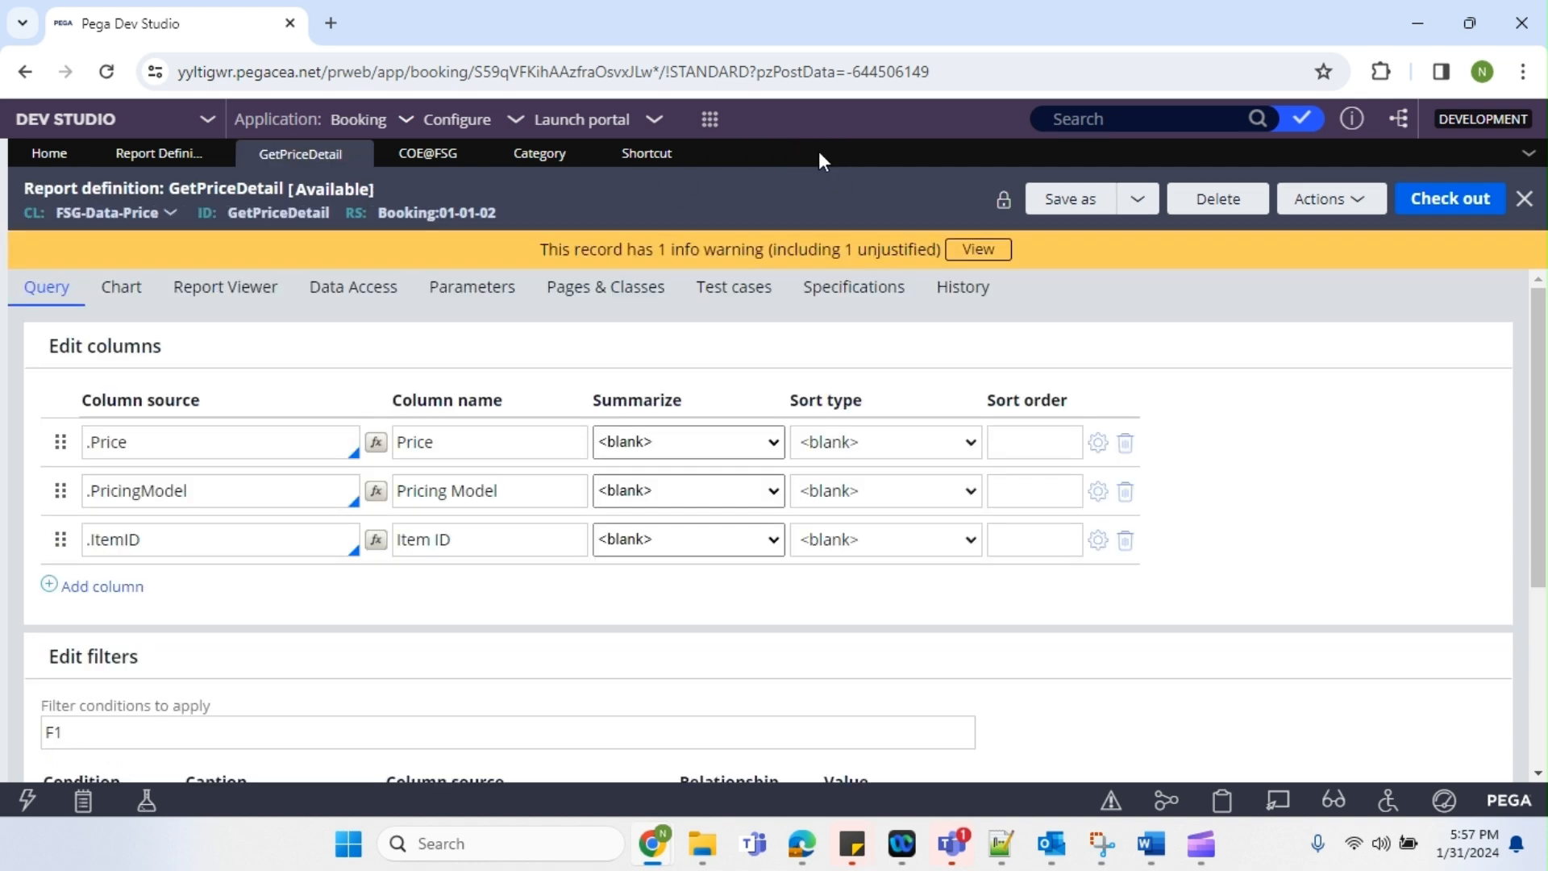
{"action": "left_click", "coordinate": [572, 146]}
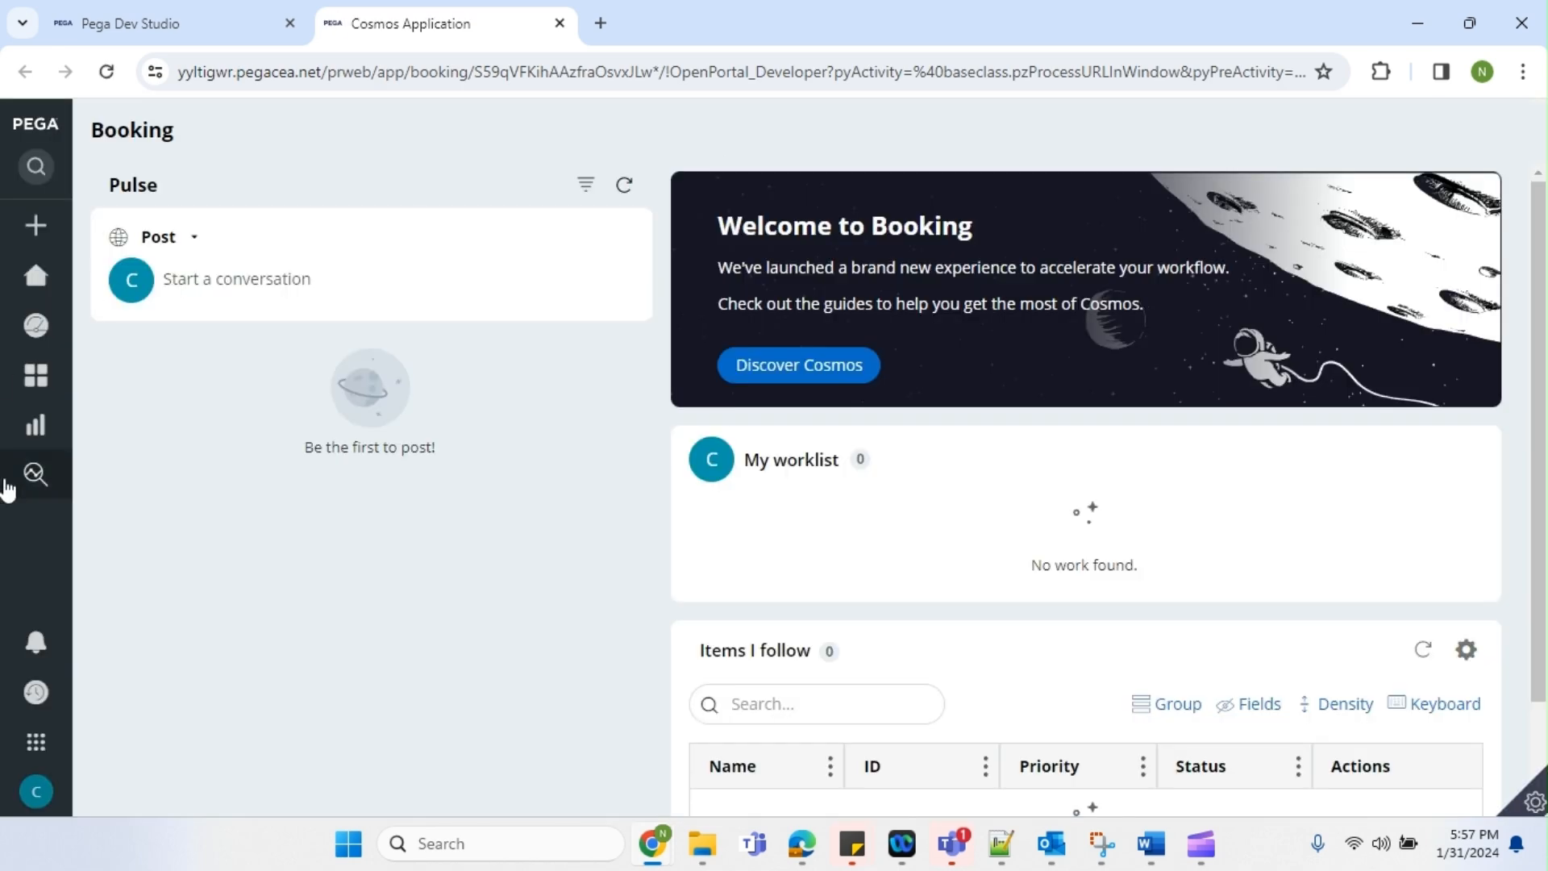
{"action": "mouse_move", "coordinate": [105, 424]}
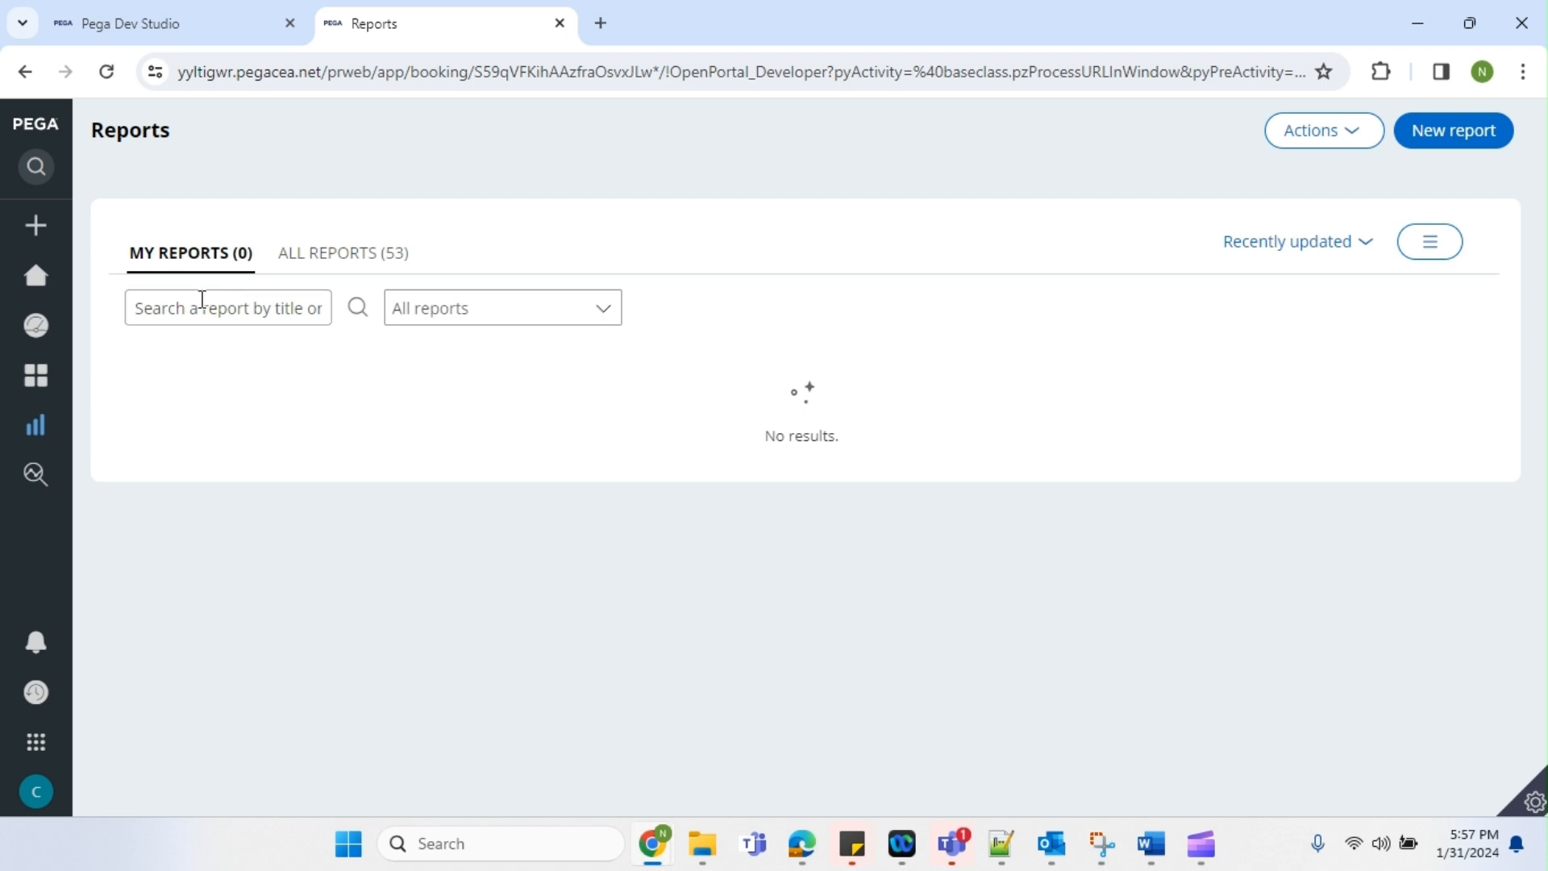
Search all reports for GetPriceDetail and open the Price Details report to review its records
{"action": "left_click", "coordinate": [536, 309]}
{"action": "left_click", "coordinate": [603, 316]}
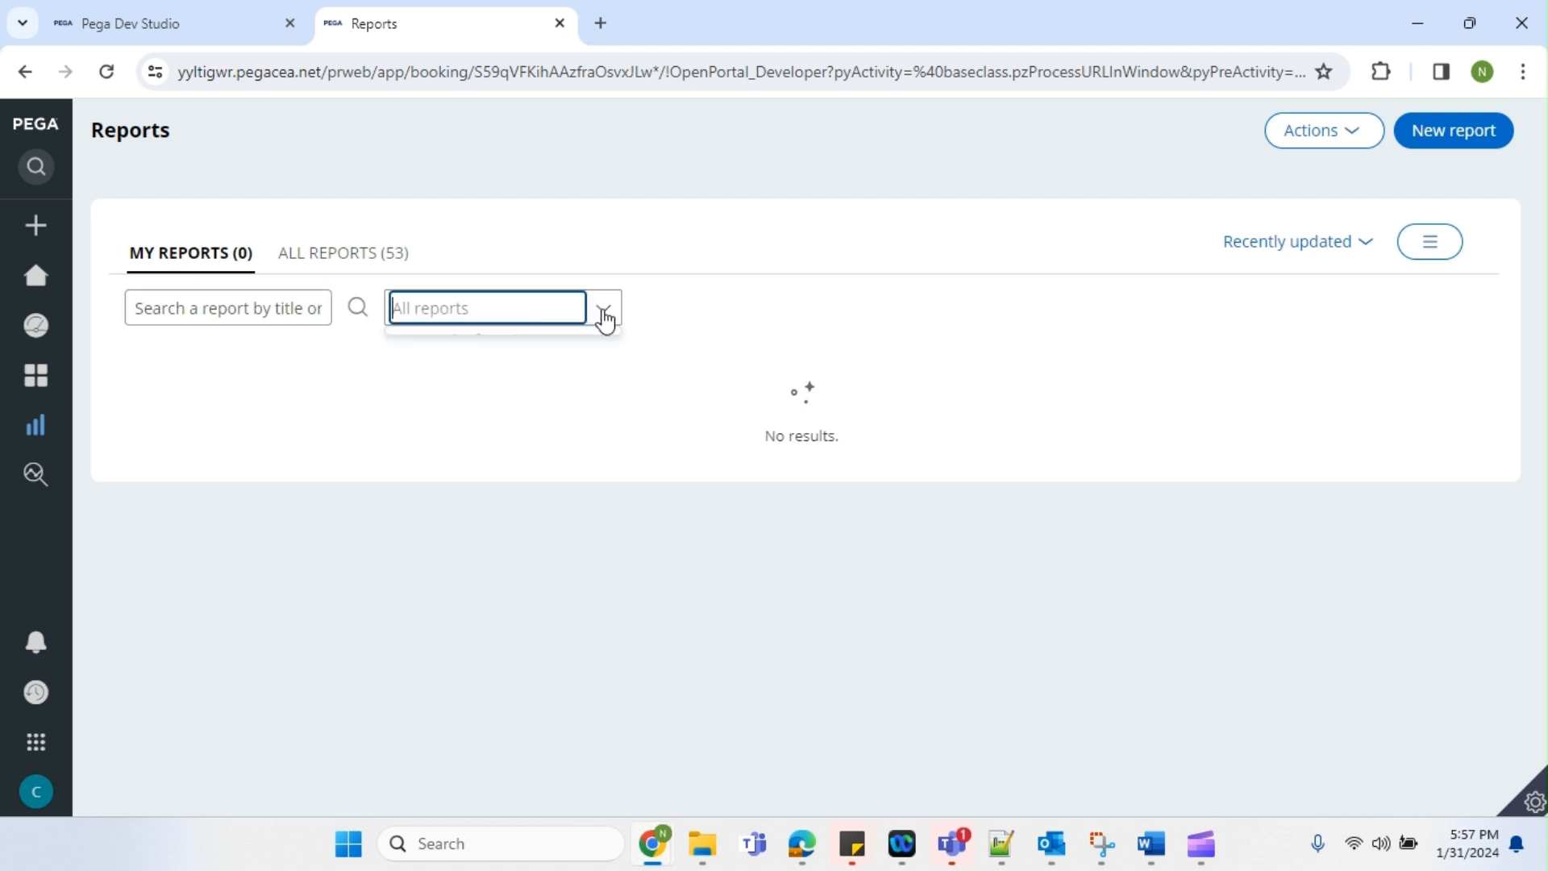
{"action": "left_click", "coordinate": [327, 257]}
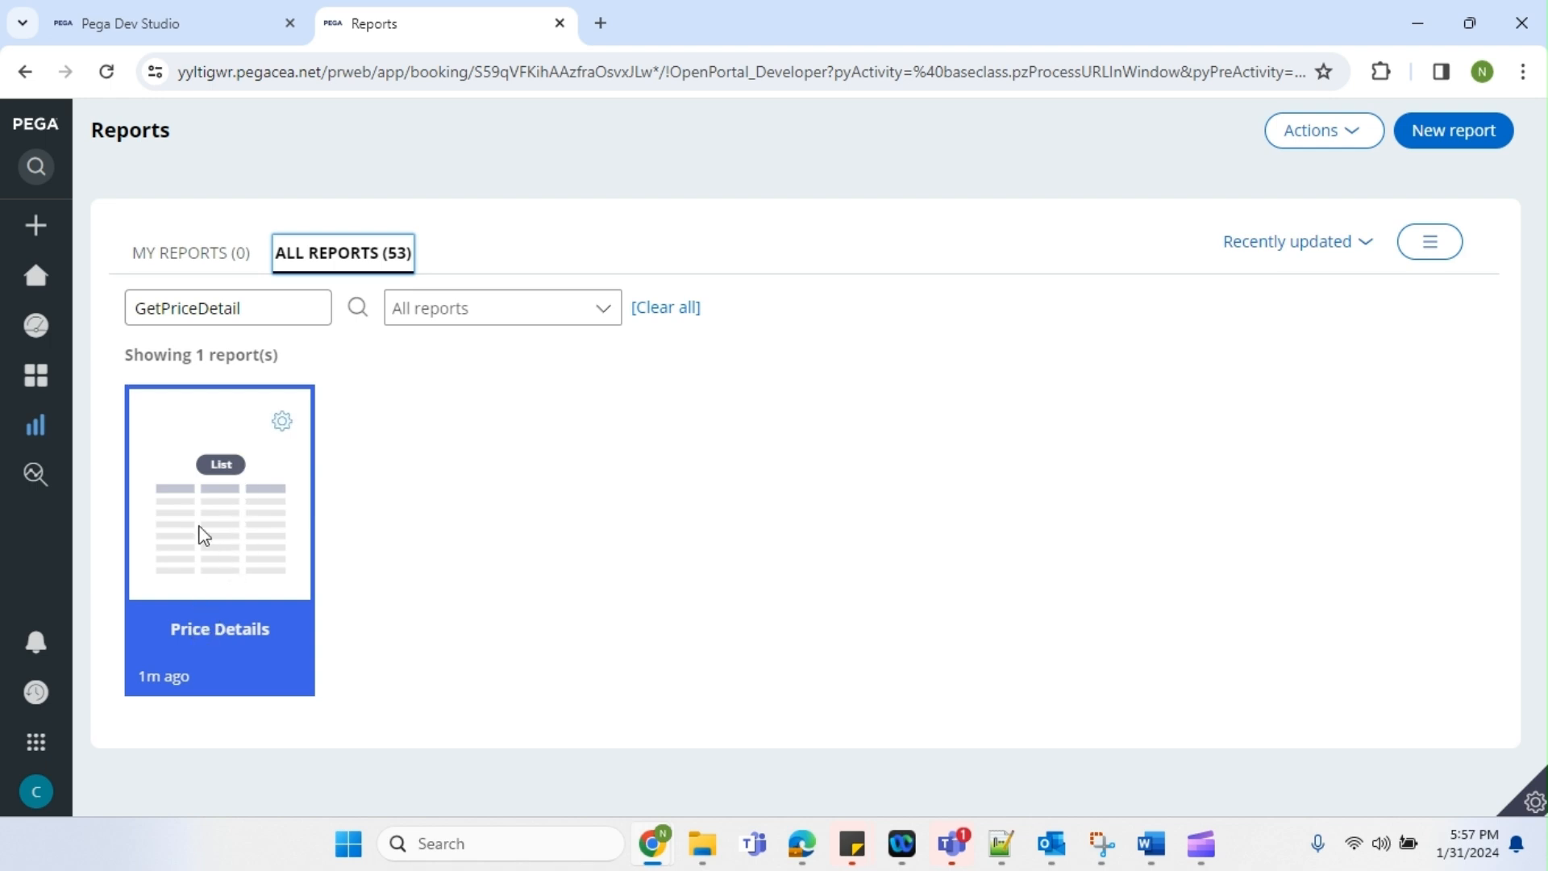
{"action": "left_click", "coordinate": [229, 549]}
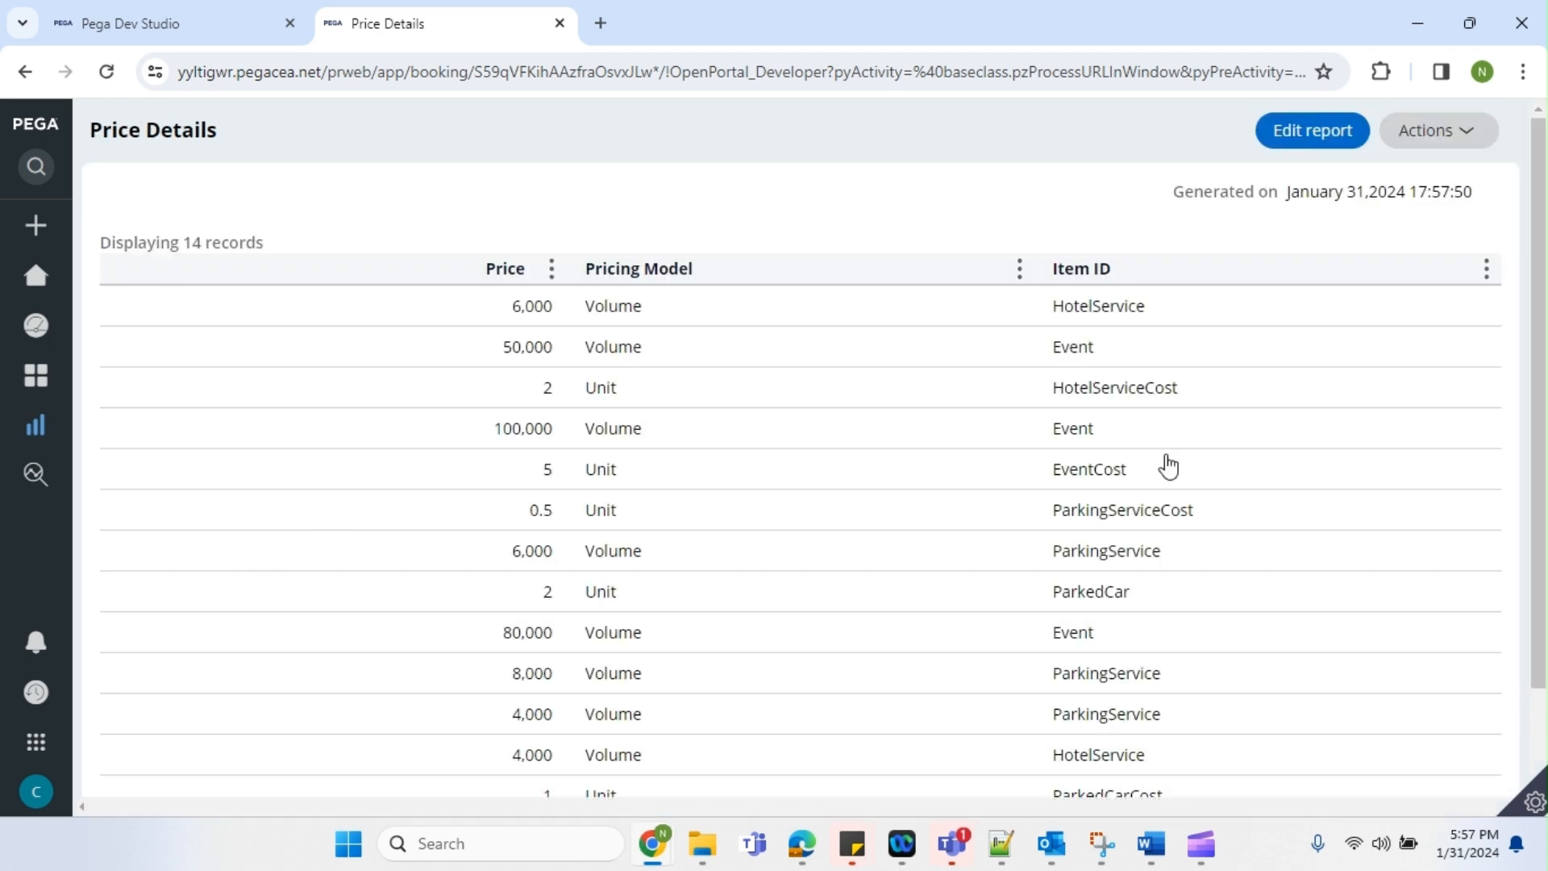
{"action": "scroll", "coordinate": [806, 617], "scroll_direction": "down", "scroll_amount": 2}
{"action": "scroll", "coordinate": [806, 617], "scroll_direction": "up", "scroll_amount": 2}
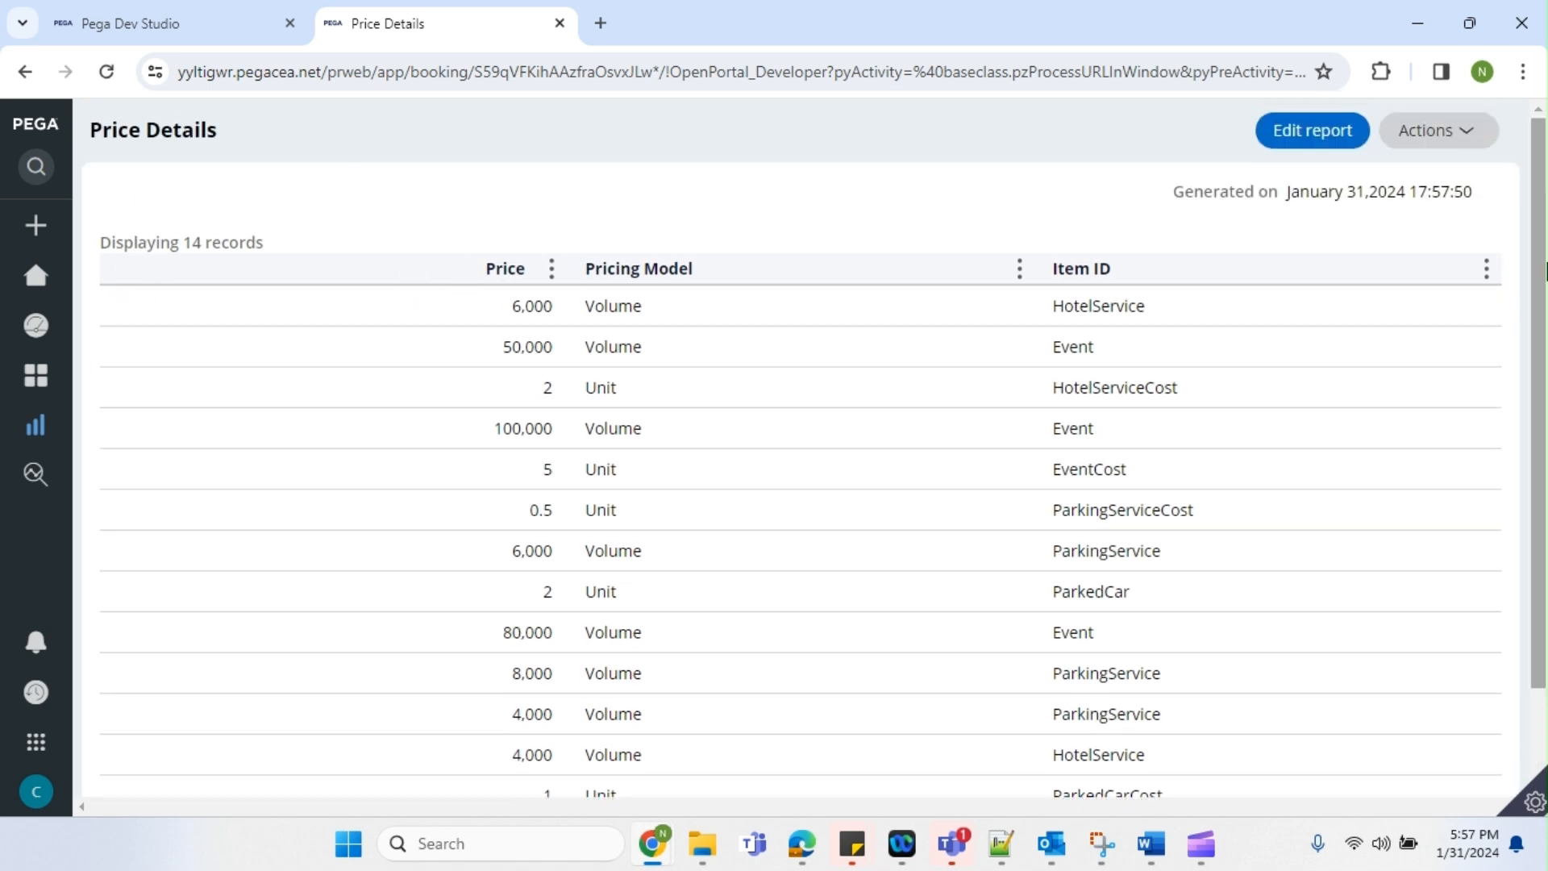
{"action": "scroll", "coordinate": [1202, 681], "scroll_direction": "down", "scroll_amount": 2}
{"action": "scroll", "coordinate": [1202, 681], "scroll_direction": "up", "scroll_amount": 2}
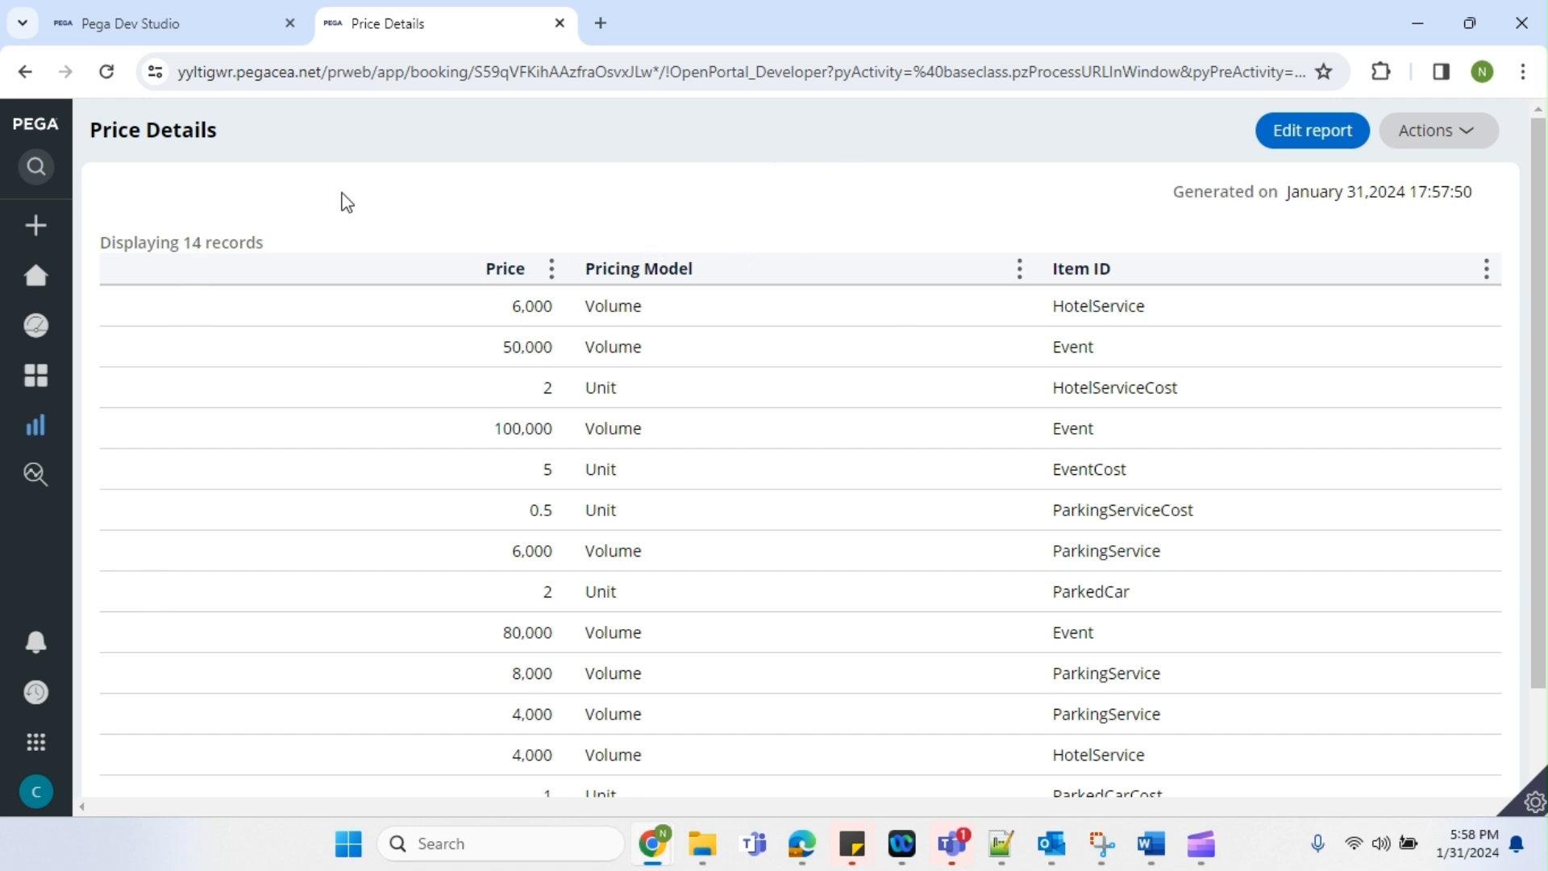
Return to the GetPriceDetail report definition in Dev Studio and examine its Report Viewer settings
{"action": "left_click", "coordinate": [147, 19]}
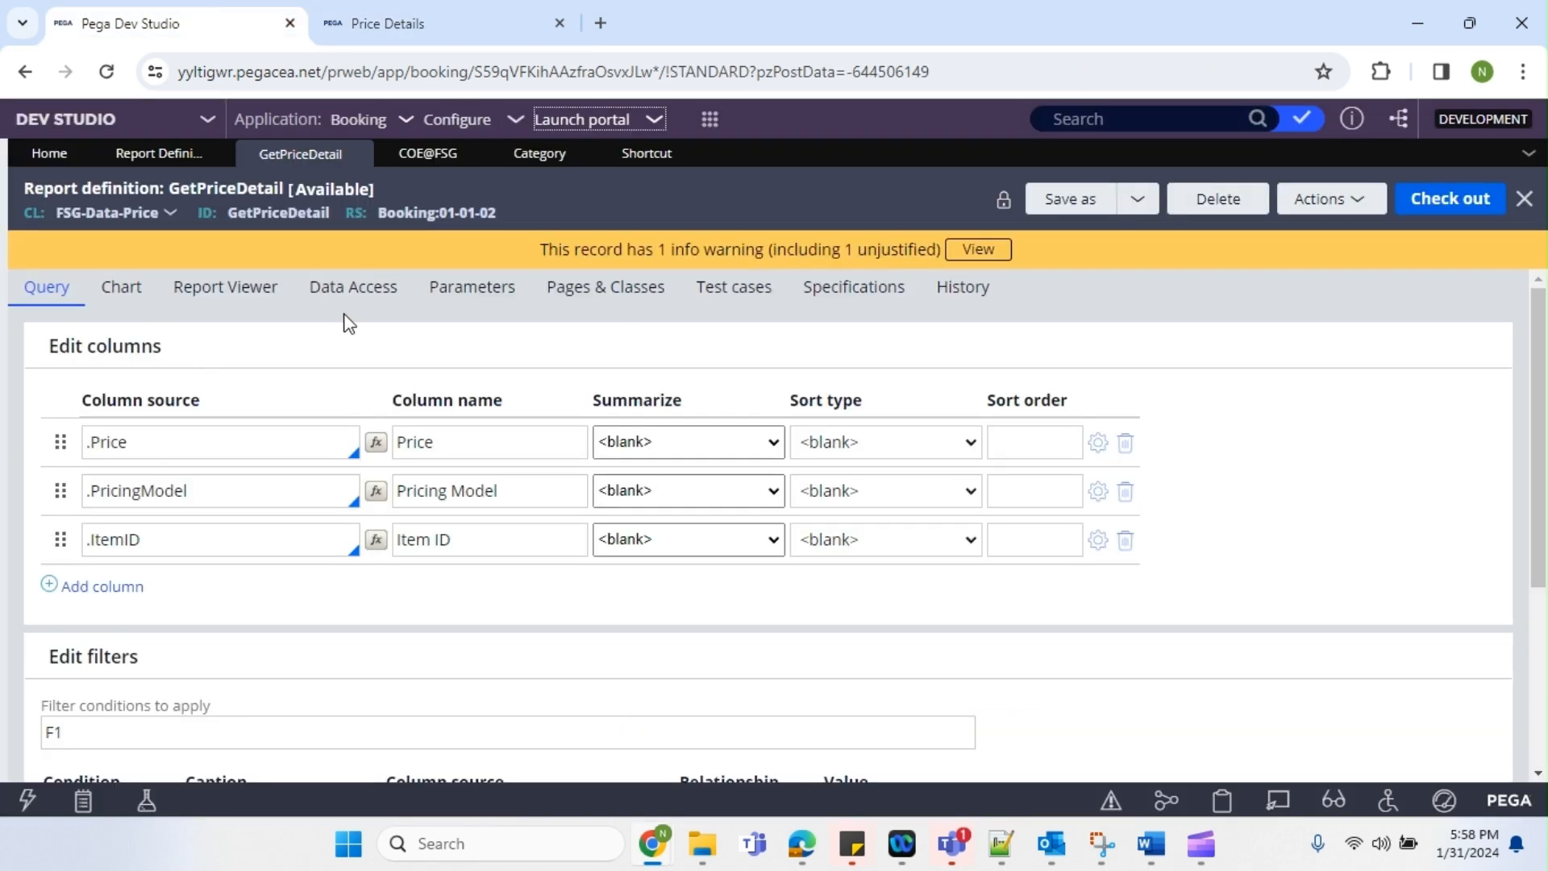
{"action": "left_click", "coordinate": [226, 295]}
{"action": "scroll", "coordinate": [355, 437], "scroll_direction": "down", "scroll_amount": 1}
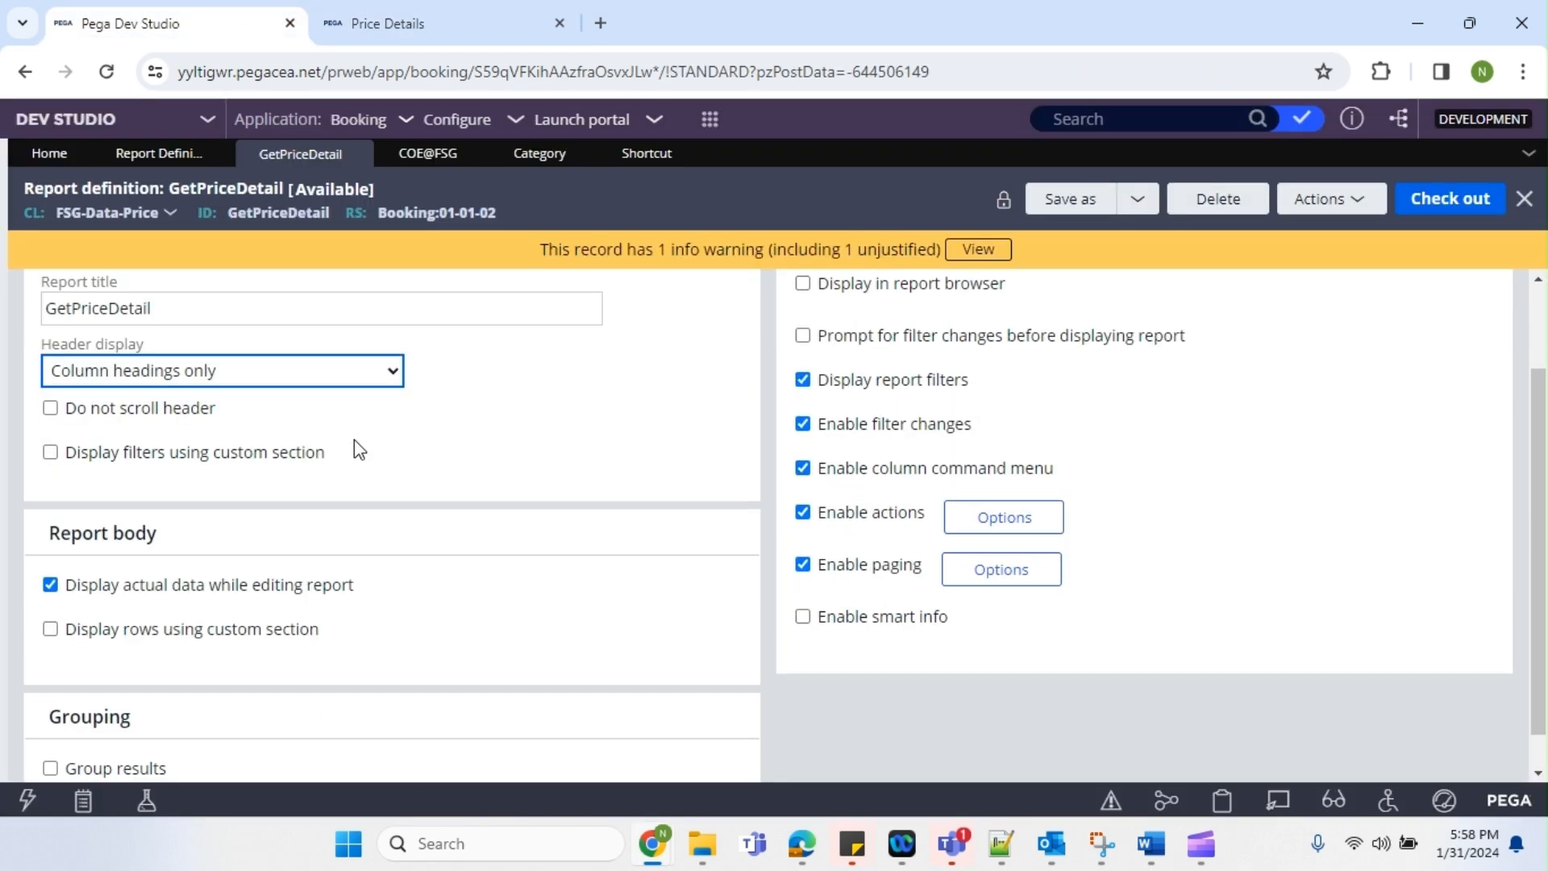
Turn on displaying filters using a custom section and set the section's class name to FSG-Data-Price
{"action": "left_click_drag", "start_coordinate": [151, 454], "coordinate": [159, 463]}
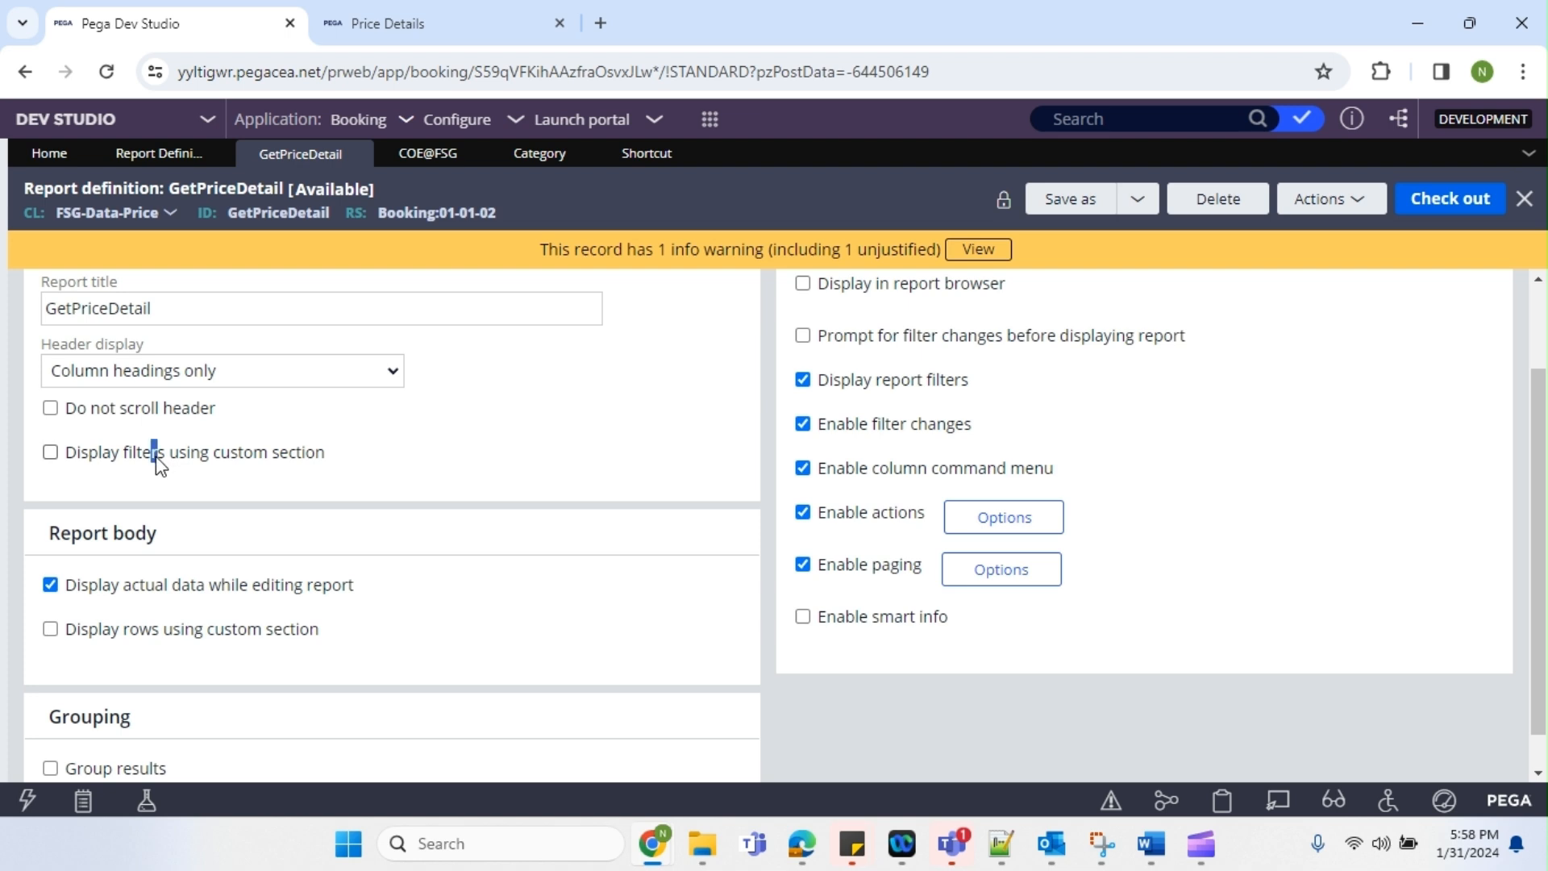
{"action": "left_click", "coordinate": [50, 453]}
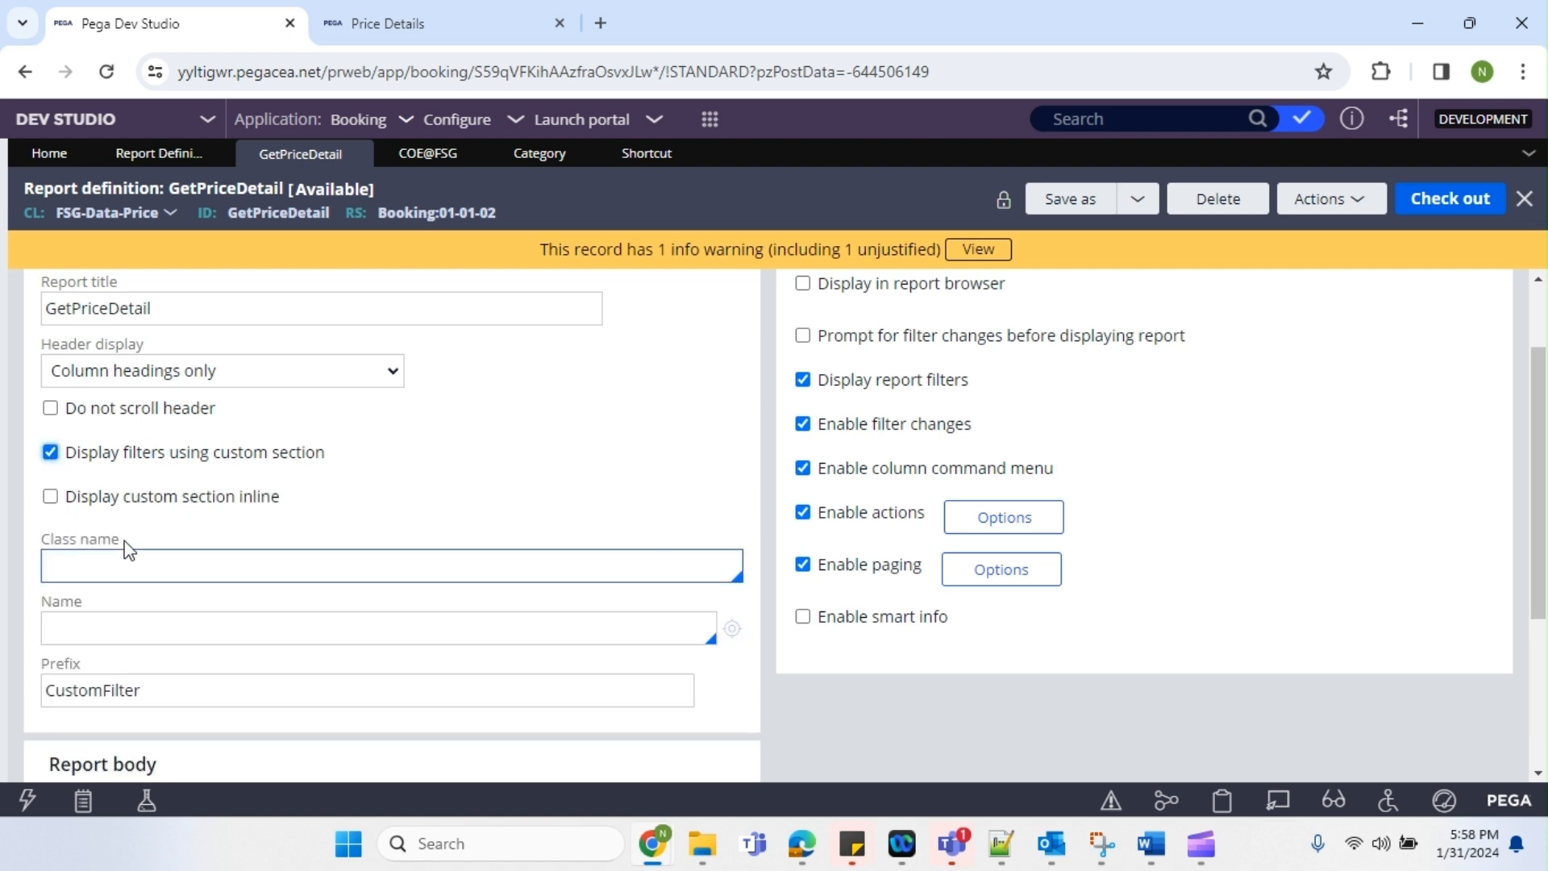
{"action": "left_click", "coordinate": [116, 572]}
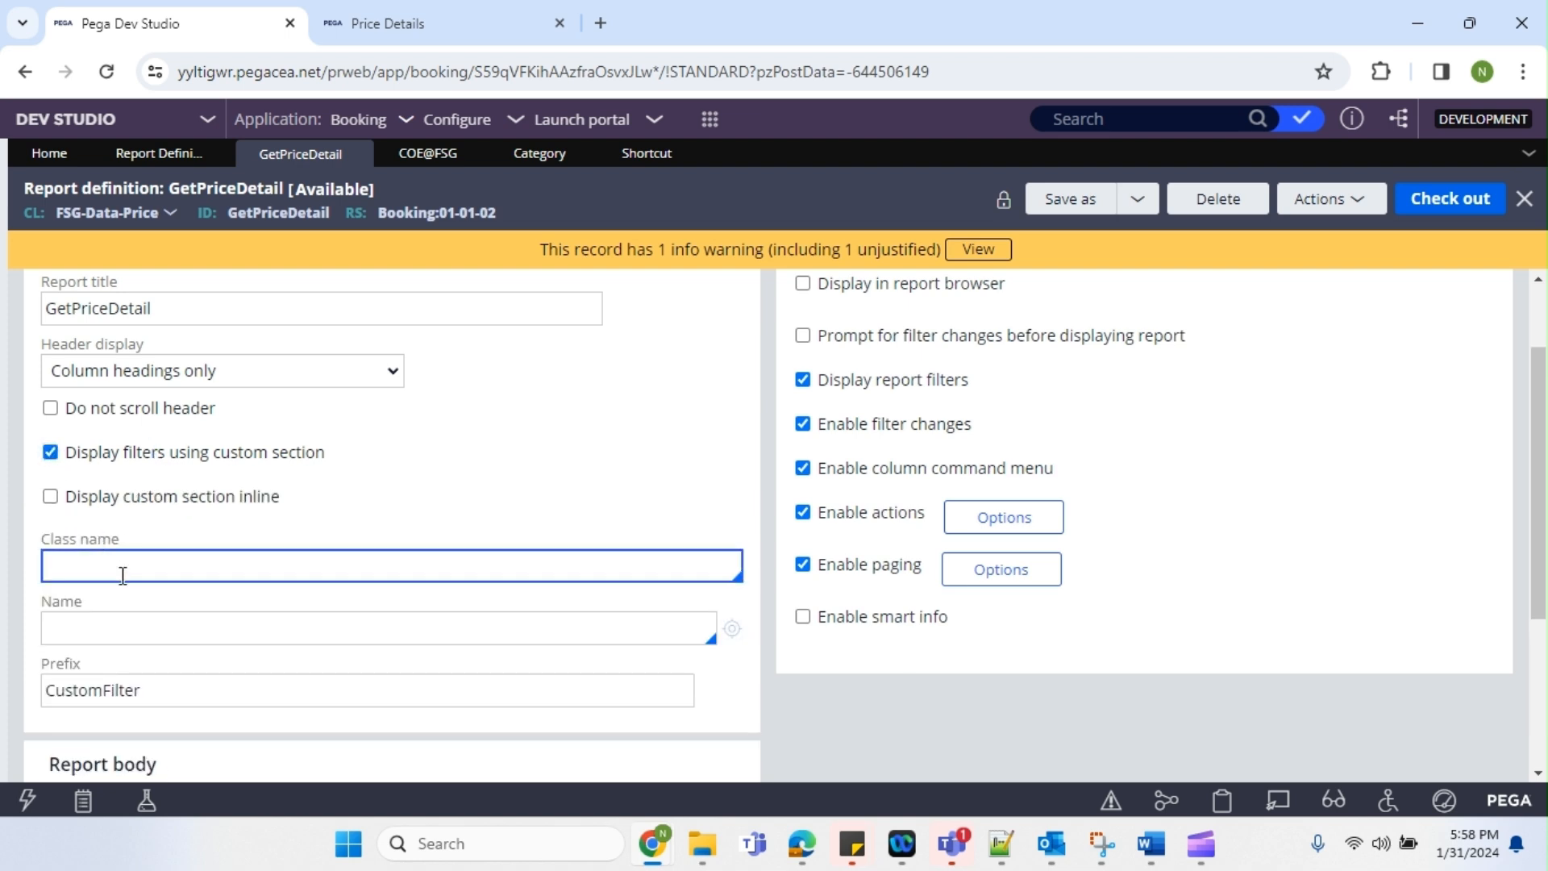
{"action": "type", "text": "F"}
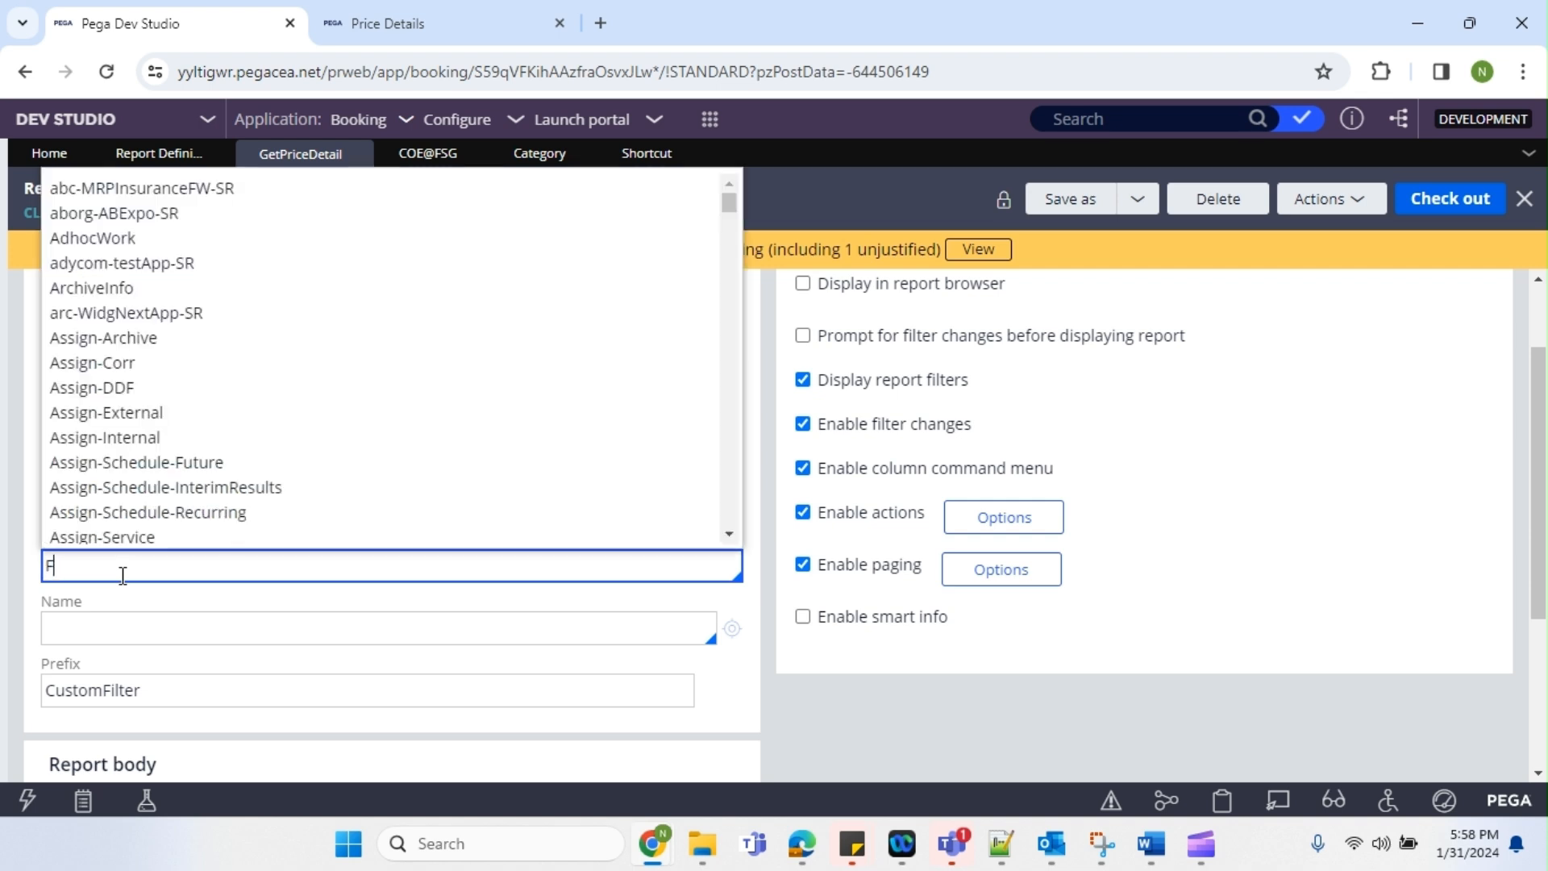
{"action": "type", "text": "SG-Da"}
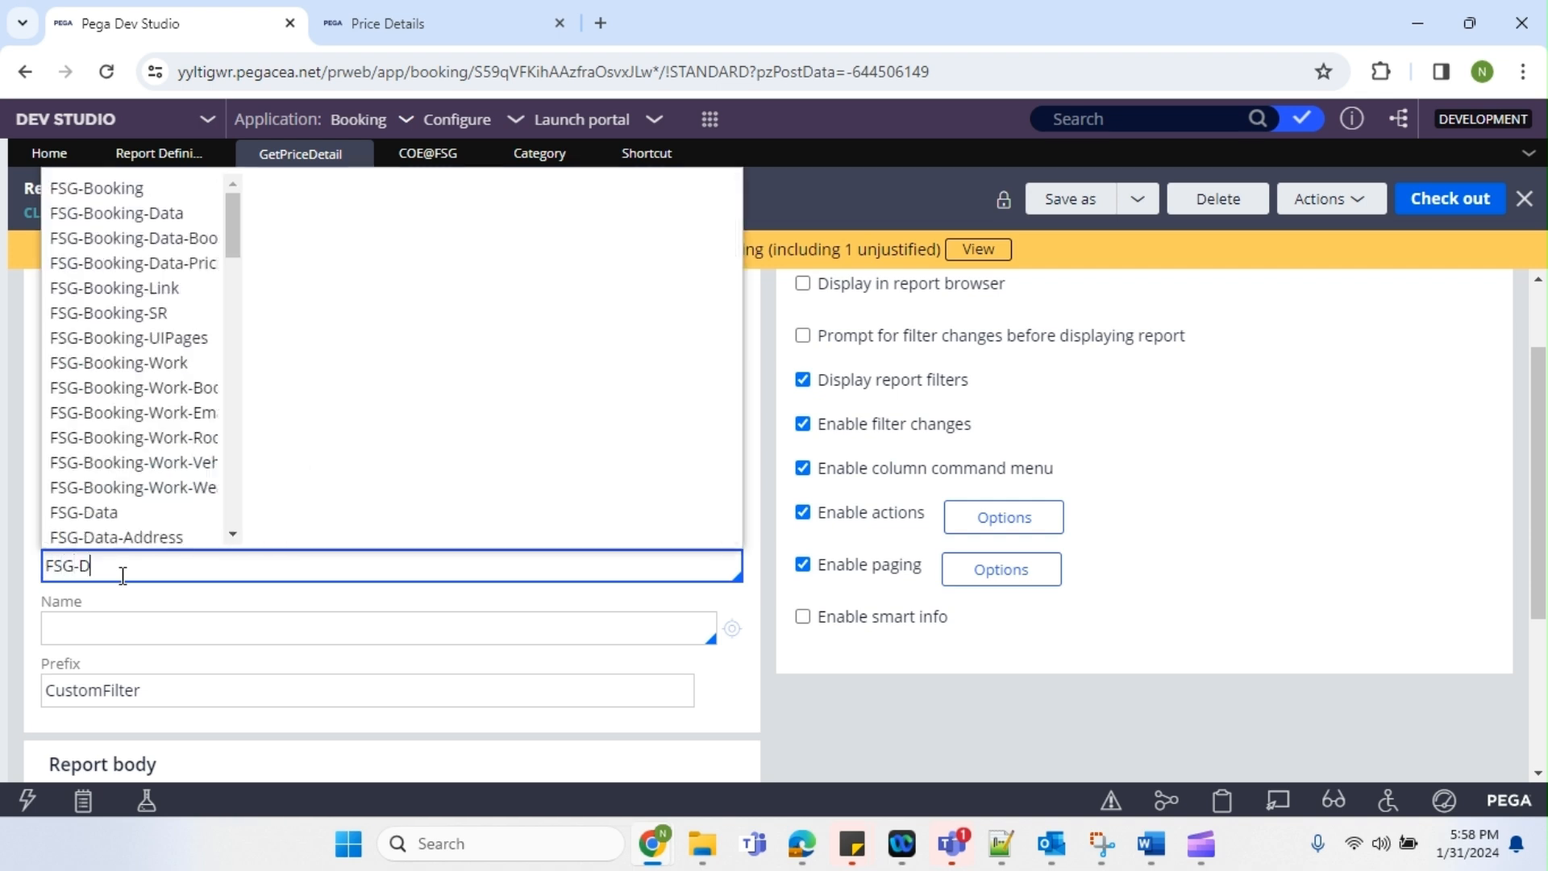
{"action": "key", "text": "Down"}
{"action": "key", "text": "Down"}
{"action": "key", "text": "Down"}
{"action": "key", "text": "Down"}
{"action": "key", "text": "Down"}
{"action": "key", "text": "Down"}
{"action": "key", "text": "Down"}
{"action": "key", "text": "Down"}
{"action": "key", "text": "Down"}
{"action": "key", "text": "Down"}
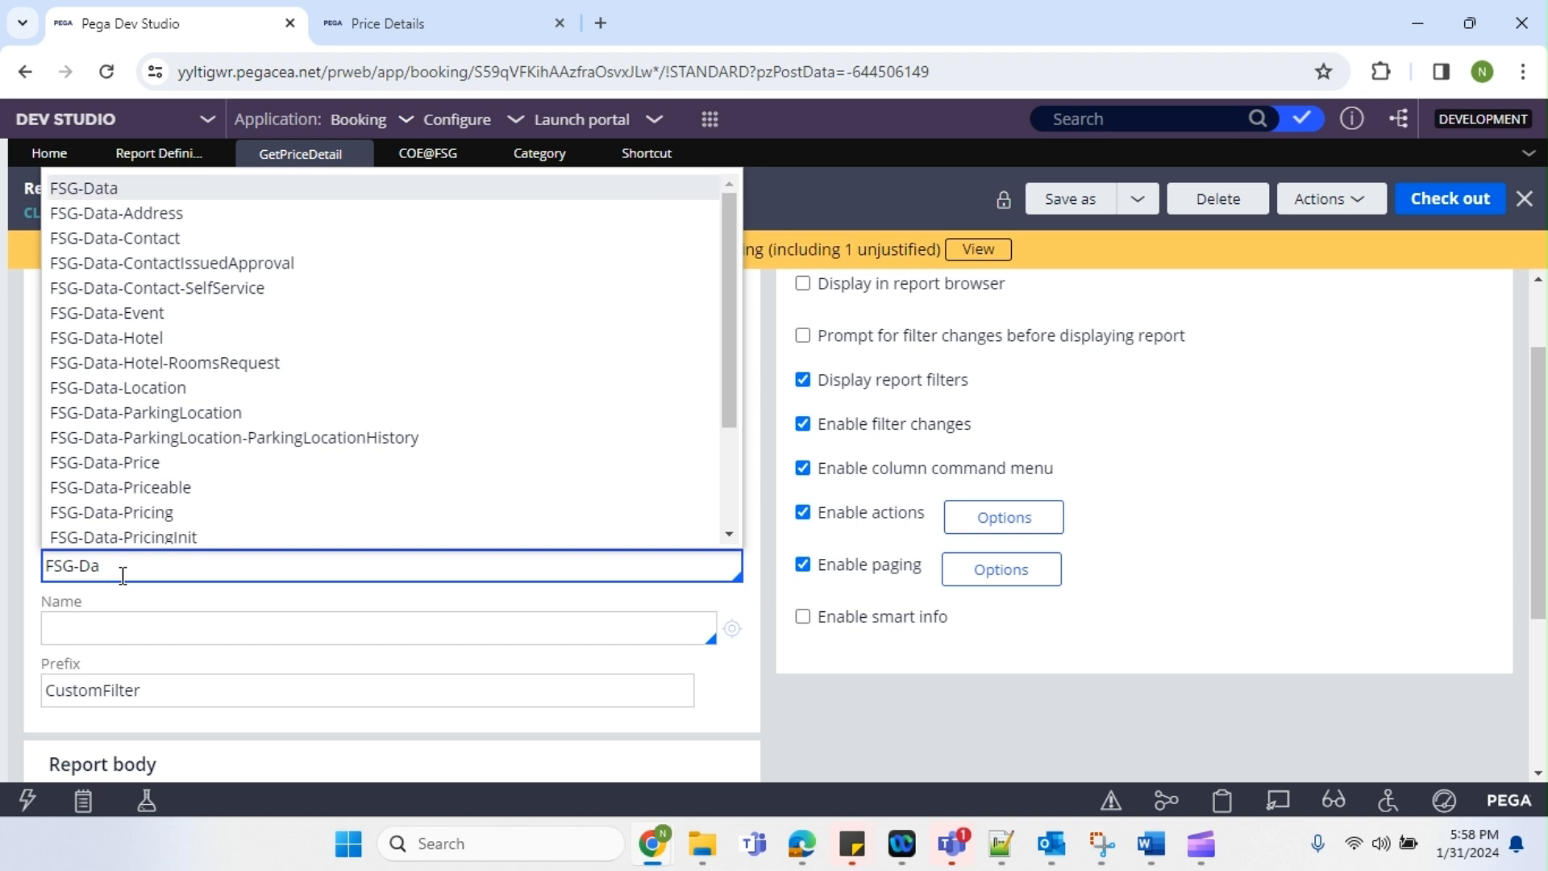
{"action": "key", "text": "Down"}
{"action": "key", "text": "Down"}
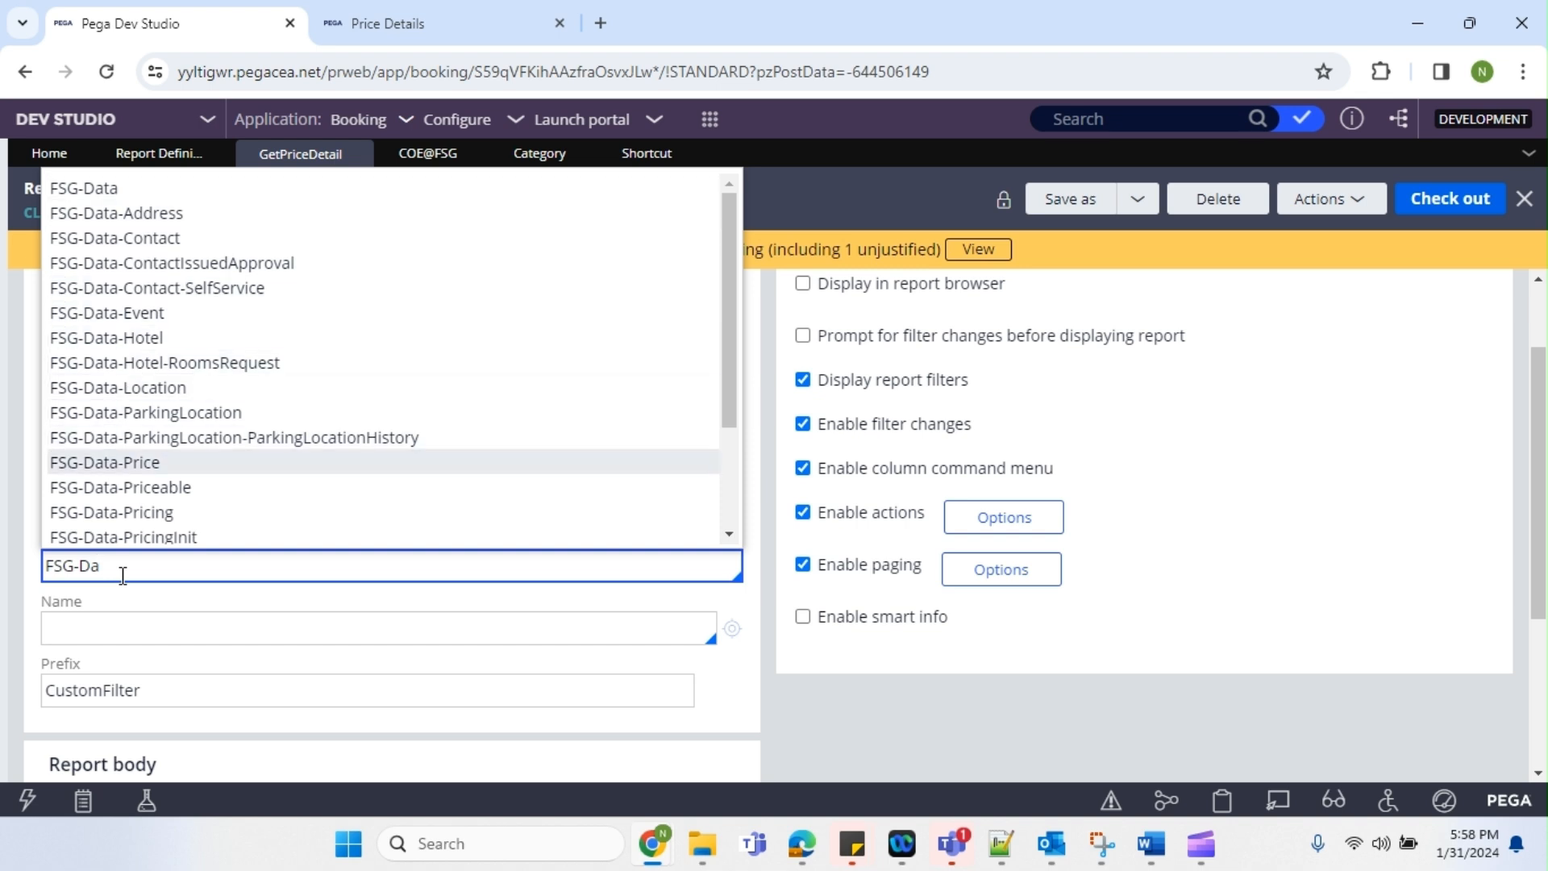
{"action": "key", "text": "Return"}
Enter GetPriceModel as the name of the custom filter section
{"action": "left_click", "coordinate": [106, 636]}
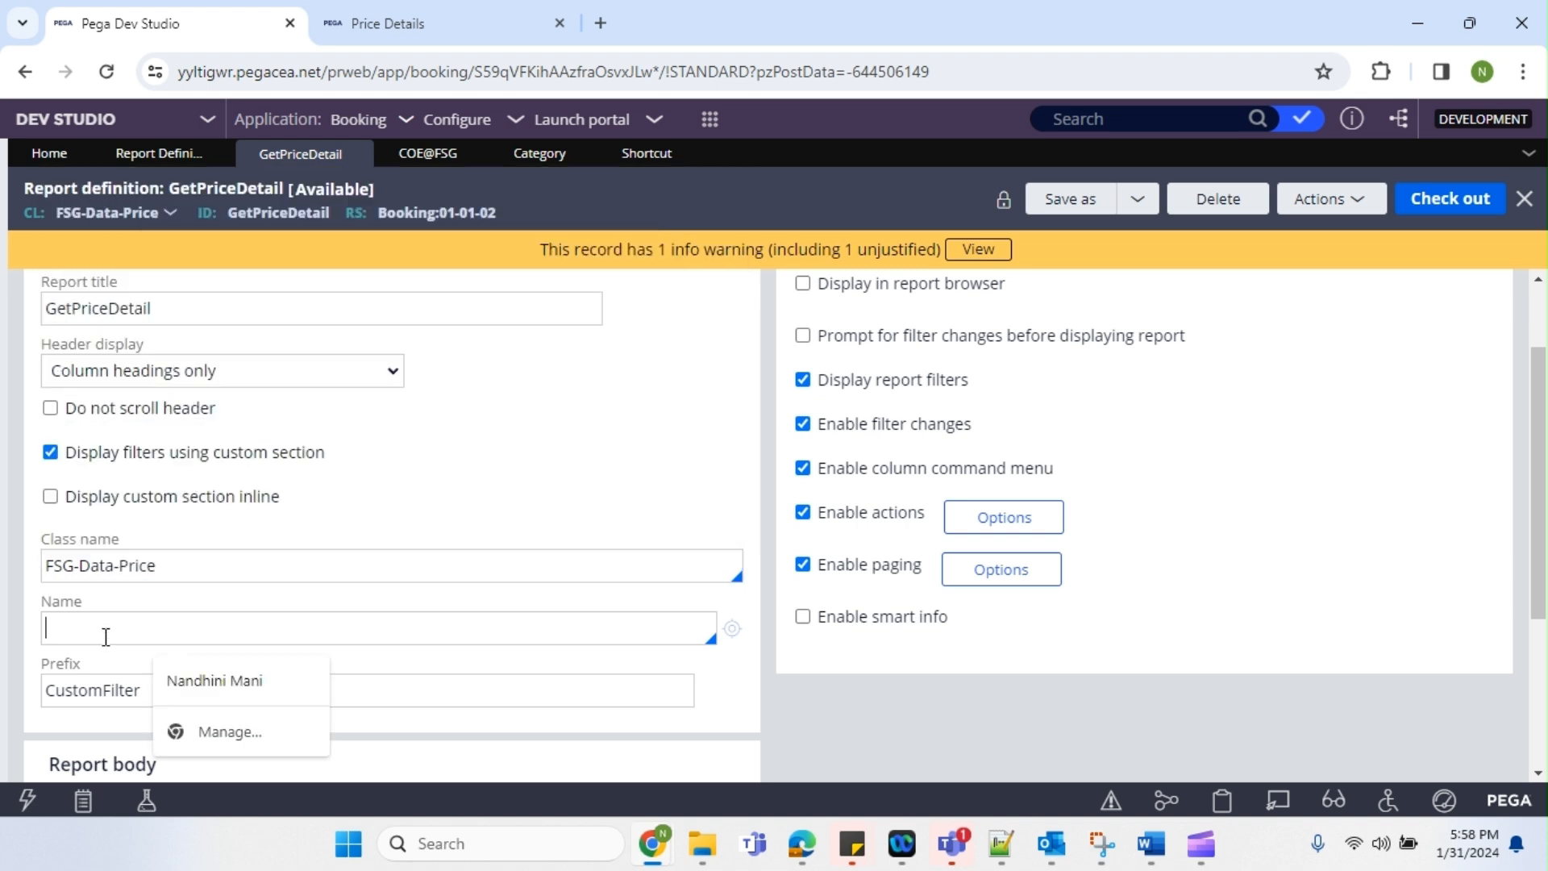
{"action": "key", "text": "Down"}
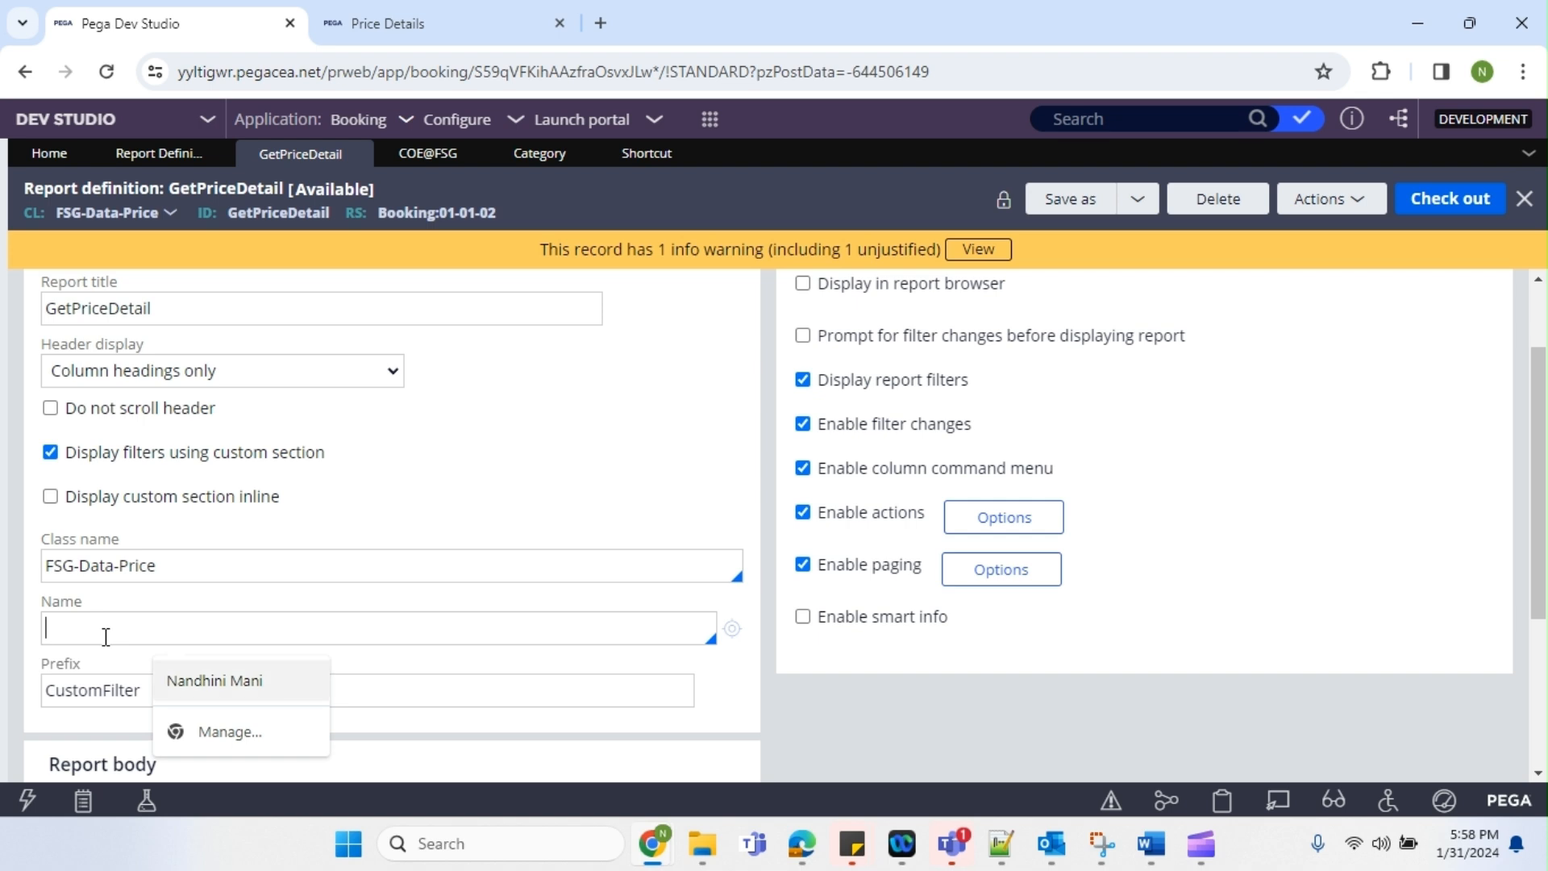
{"action": "key", "text": "Down"}
{"action": "key", "text": "Down"}
{"action": "key", "text": "Down"}
{"action": "key", "text": "Down"}
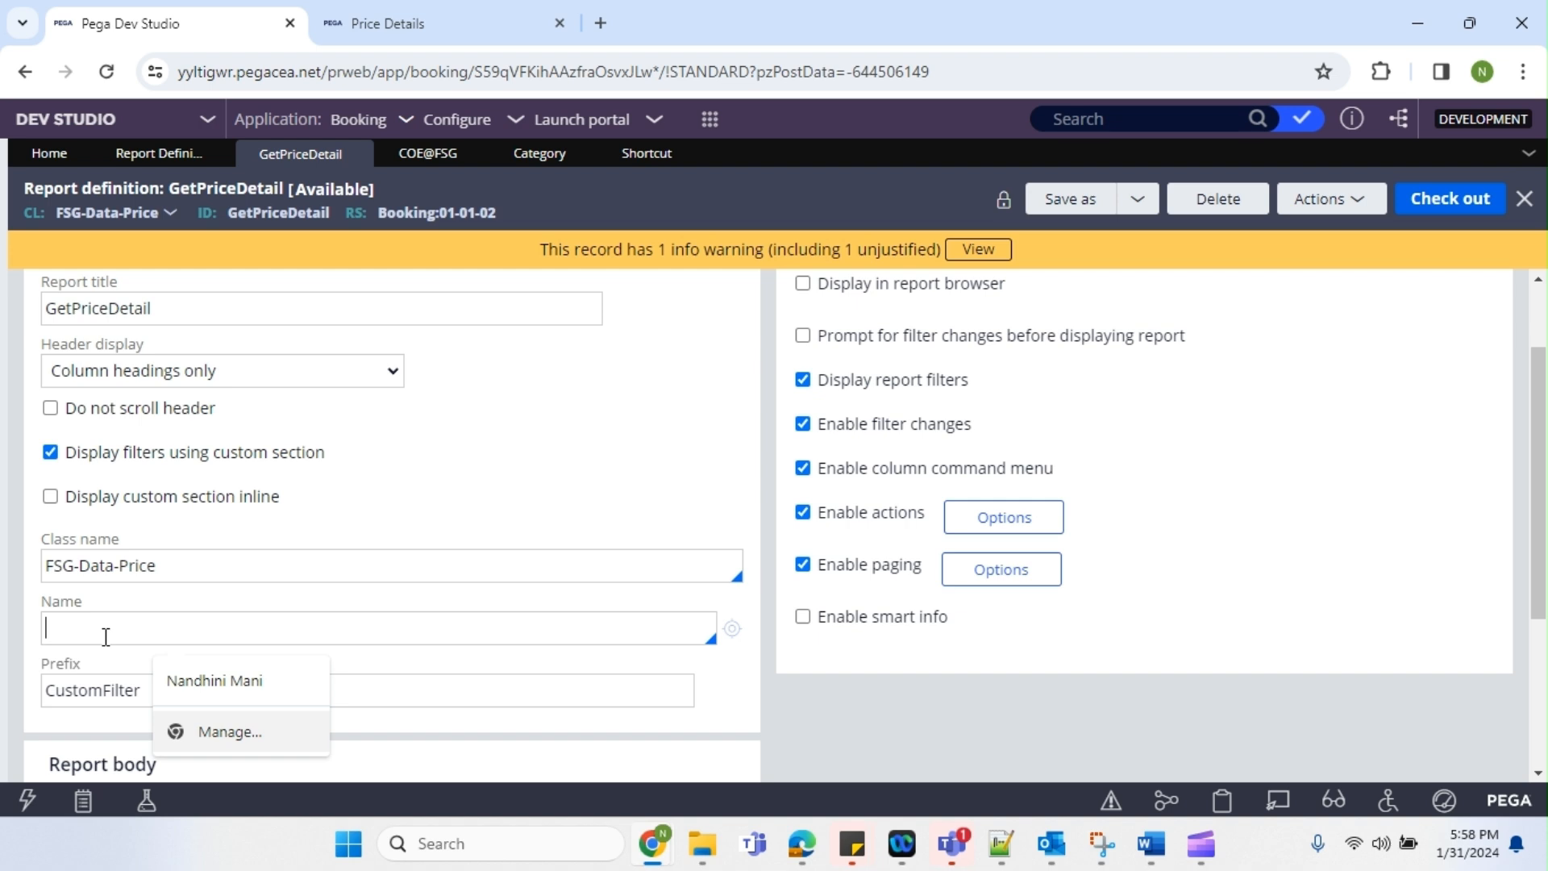
{"action": "scroll", "coordinate": [183, 491], "scroll_direction": "down", "scroll_amount": 2}
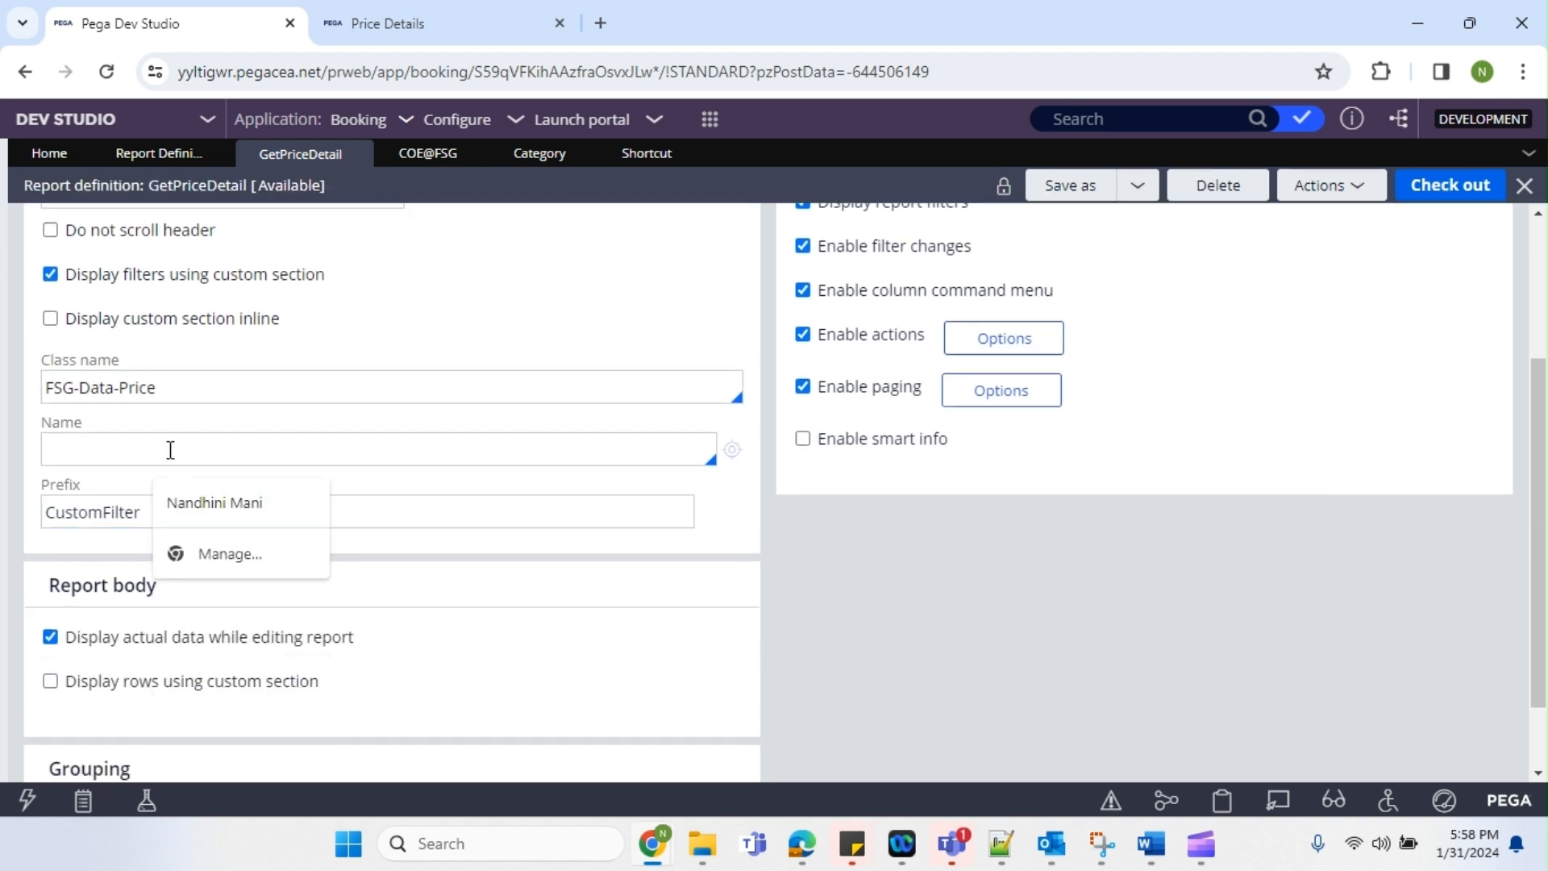
{"action": "type", "text": "GetPriceModel"}
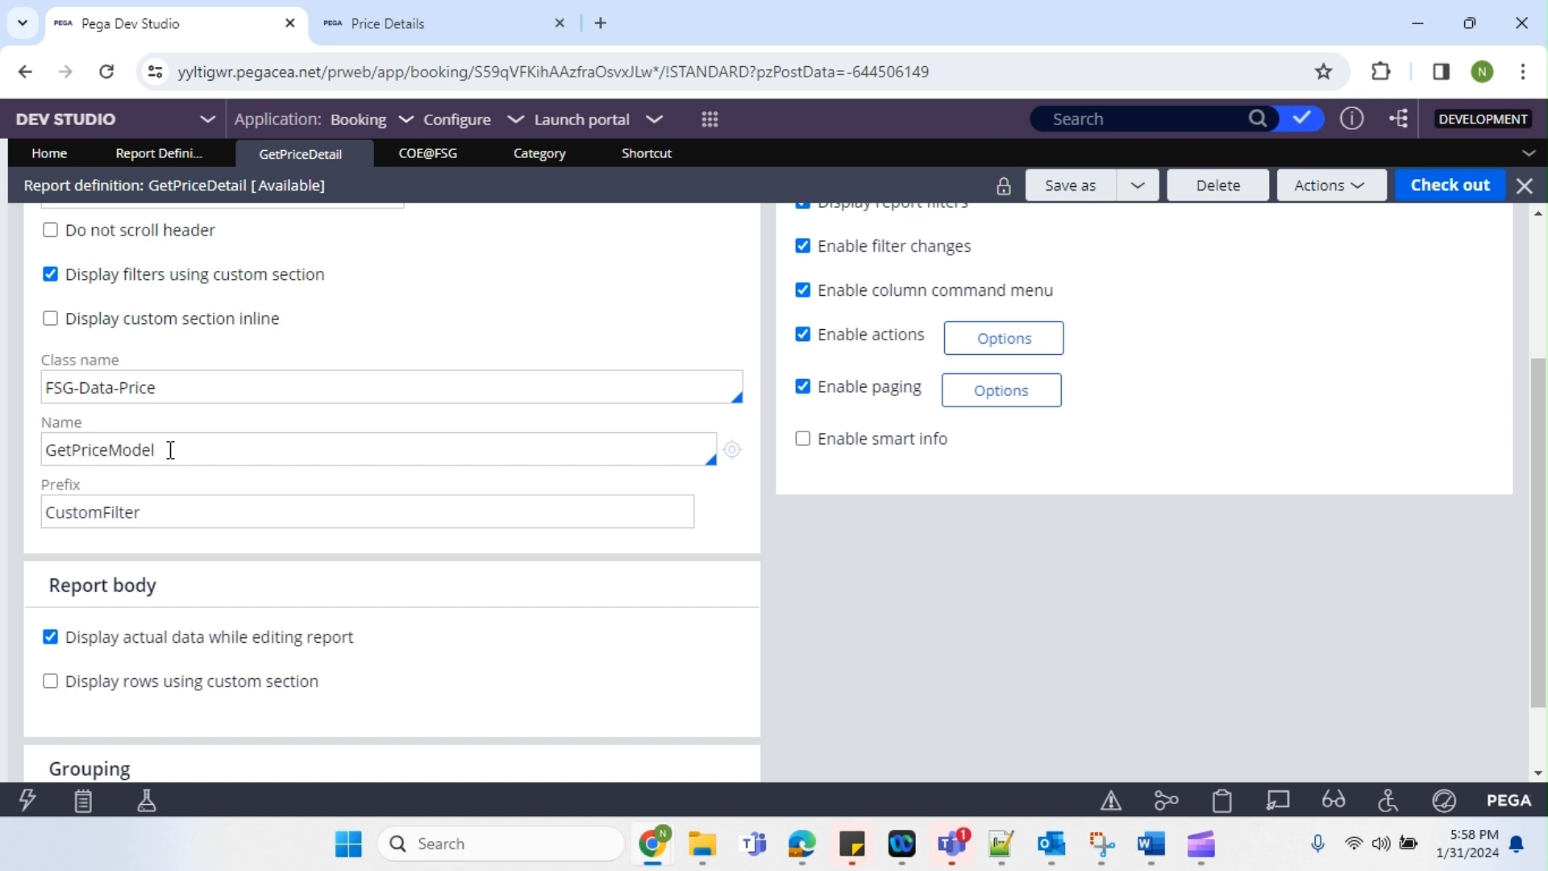
{"action": "left_click", "coordinate": [170, 449]}
Switch to the Price Details report in the User Portal and sort its records by Pricing Model
{"action": "left_click", "coordinate": [643, 155]}
{"action": "left_click", "coordinate": [393, 24]}
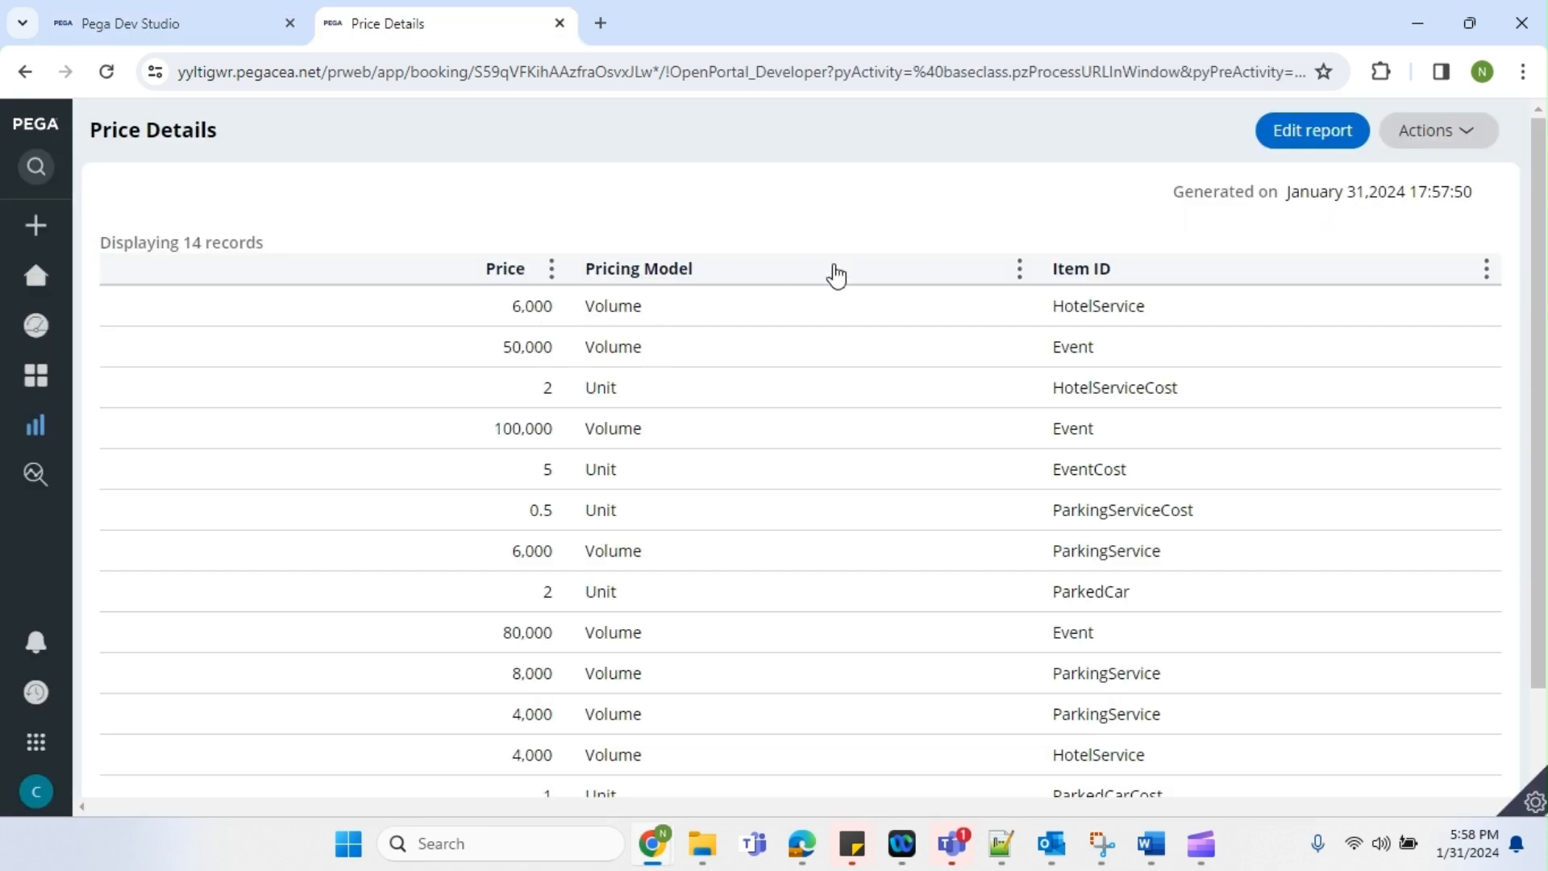
{"action": "left_click_drag", "start_coordinate": [582, 282], "coordinate": [705, 282]}
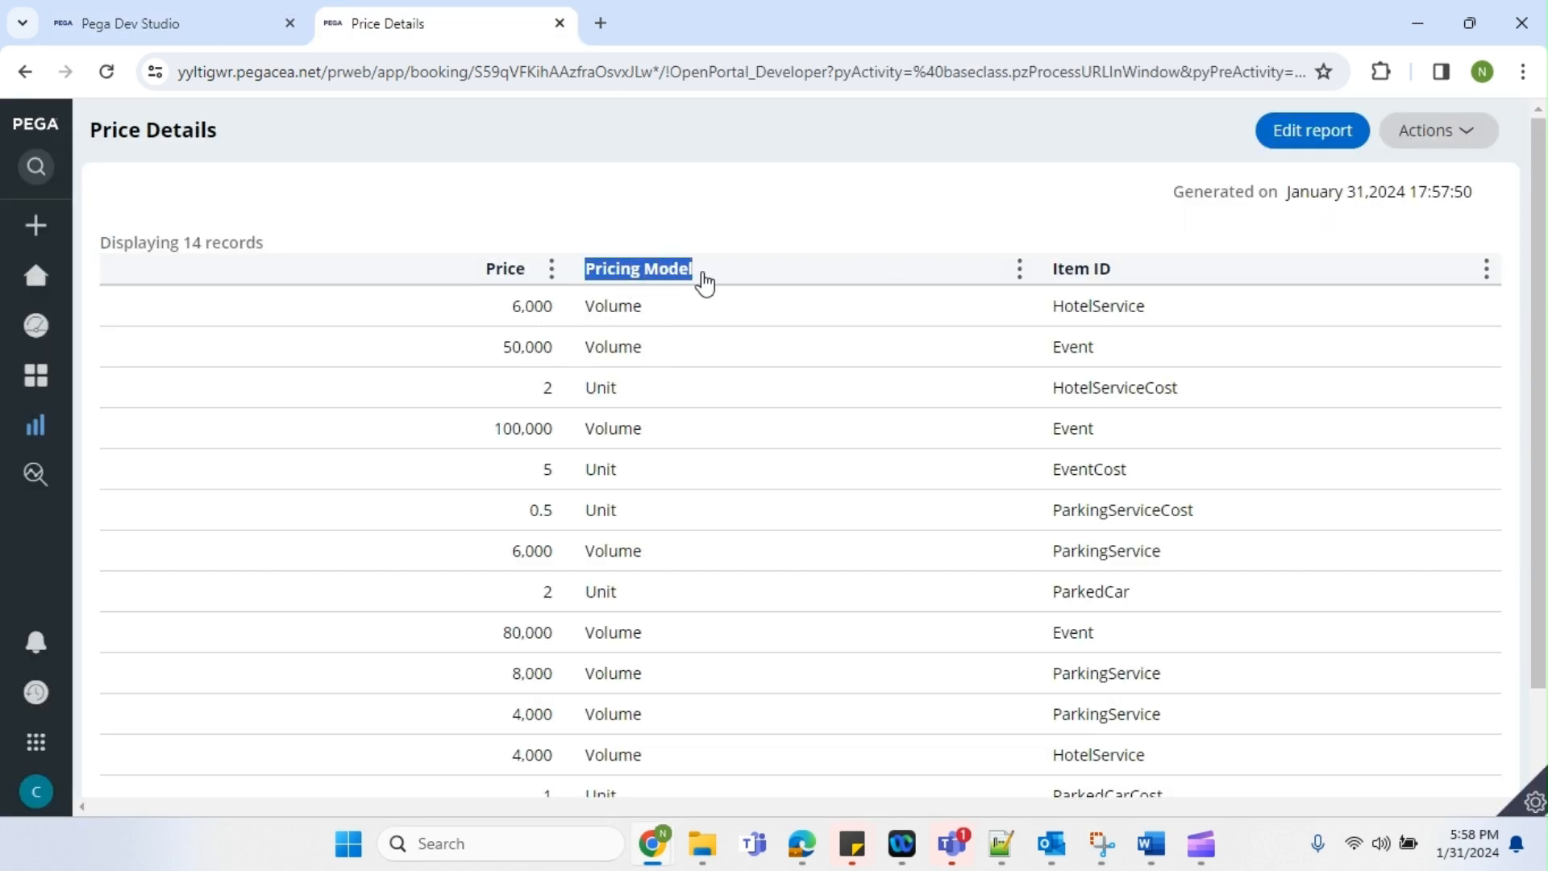
{"action": "left_click", "coordinate": [729, 221]}
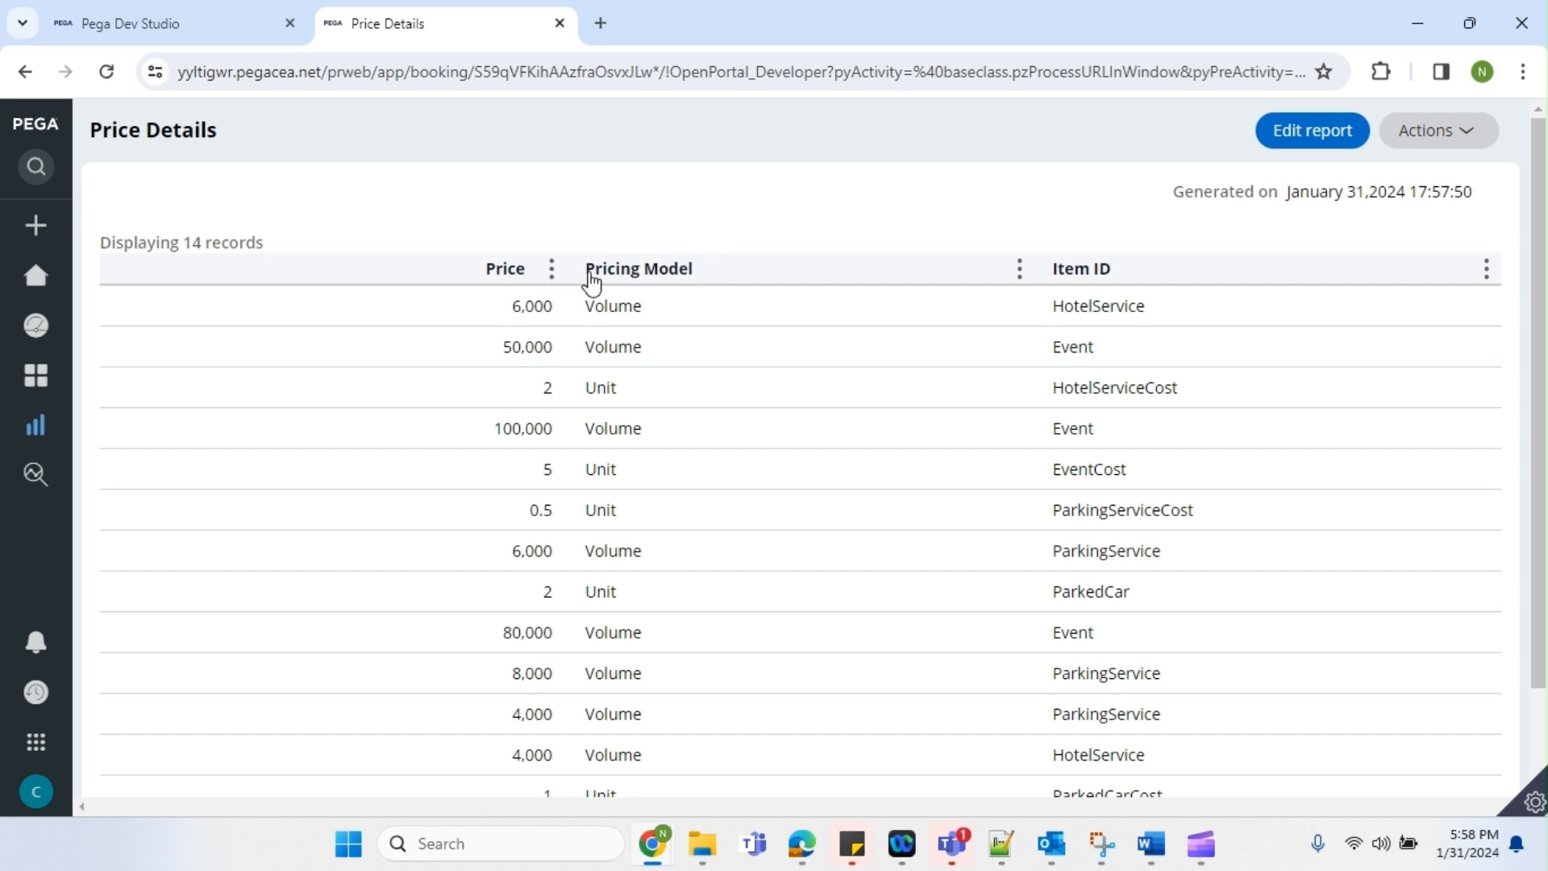
{"action": "left_click_drag", "start_coordinate": [588, 283], "coordinate": [709, 277]}
{"action": "left_click", "coordinate": [670, 268]}
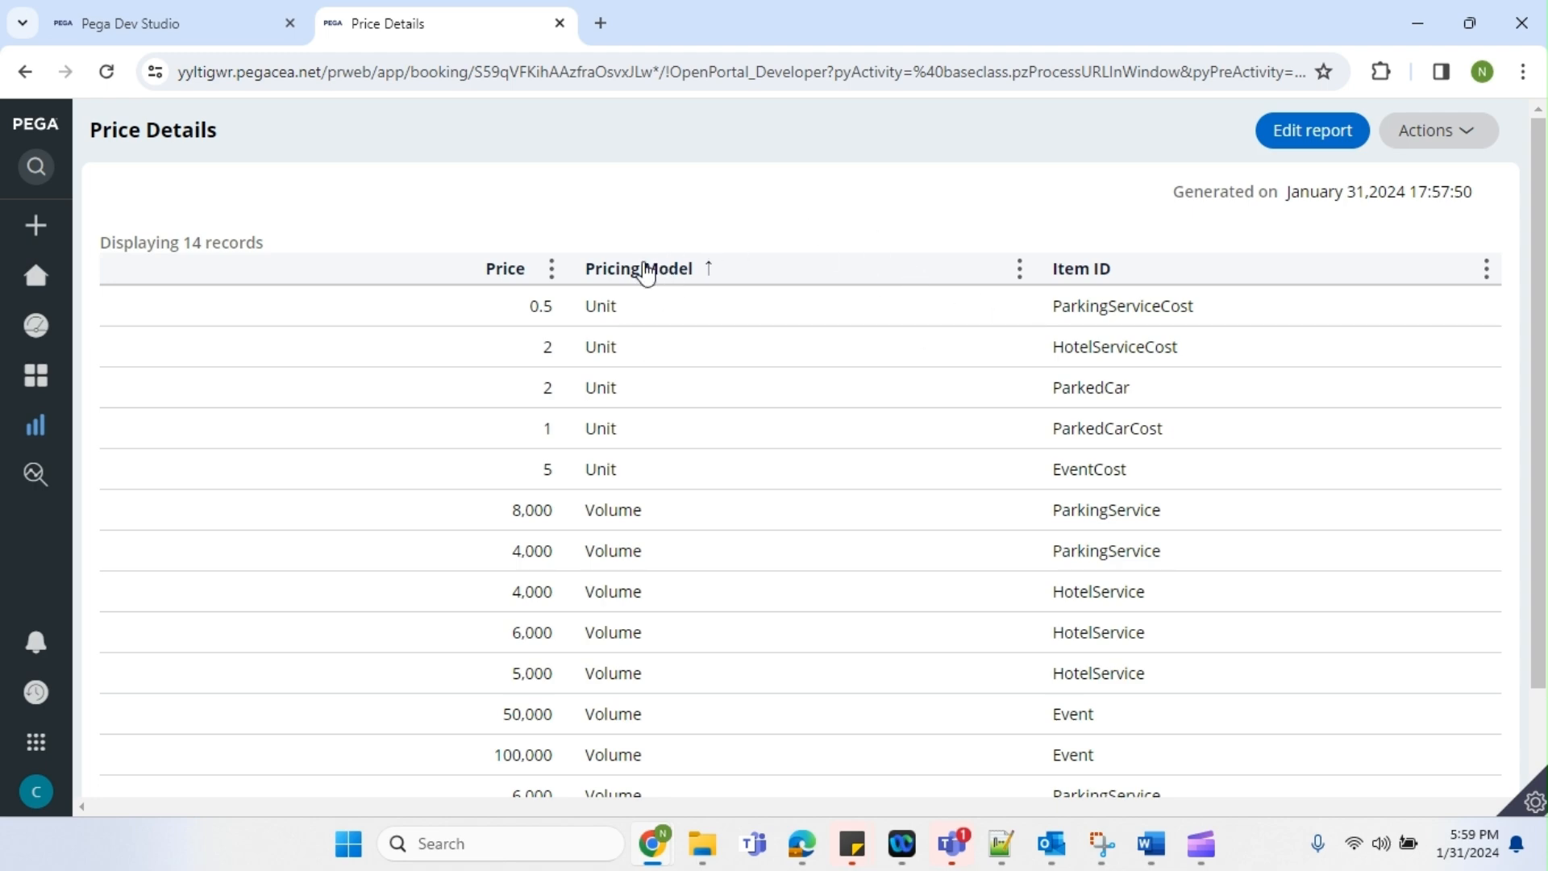
From the GetPriceDetail report definition, create the GetPriceModel section in FSG-Data-Price and convert it to the full section editor
{"action": "left_click", "coordinate": [205, 15]}
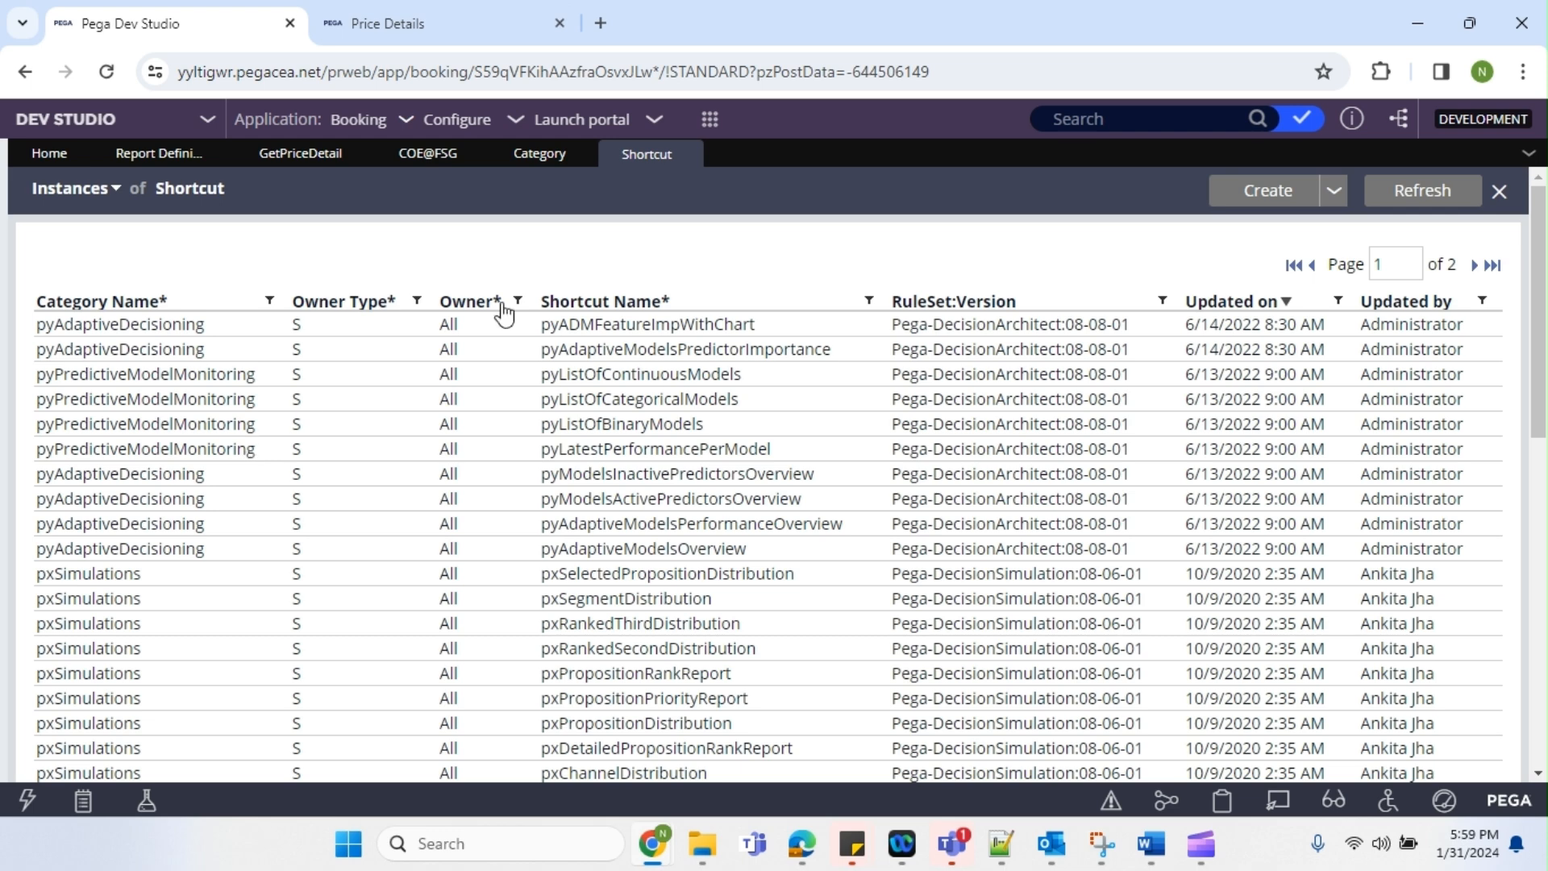
{"action": "left_click", "coordinate": [303, 157]}
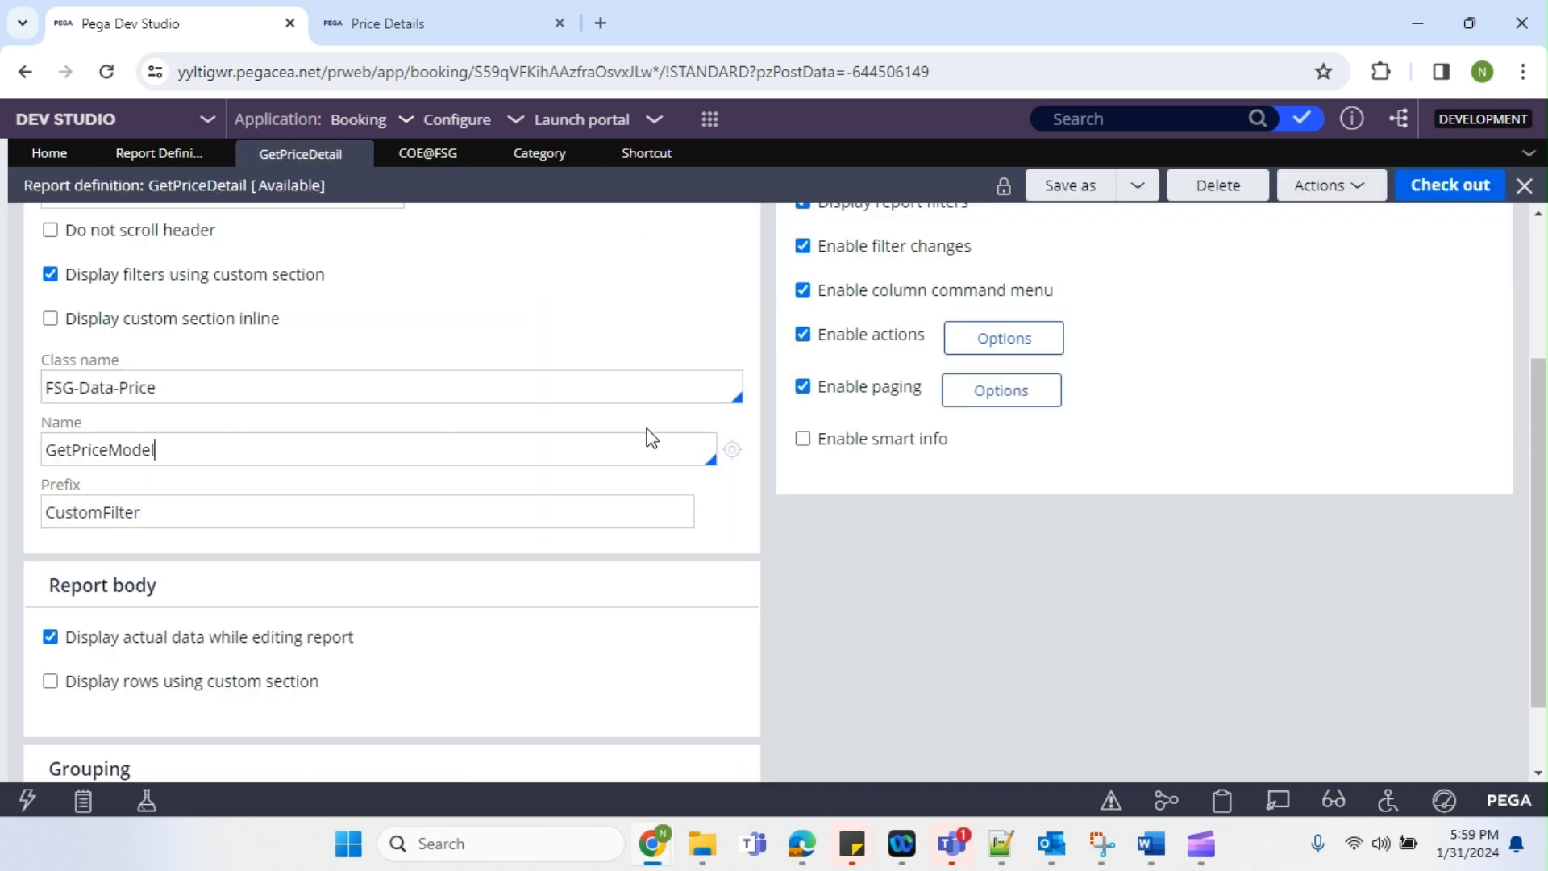
{"action": "left_click", "coordinate": [732, 450]}
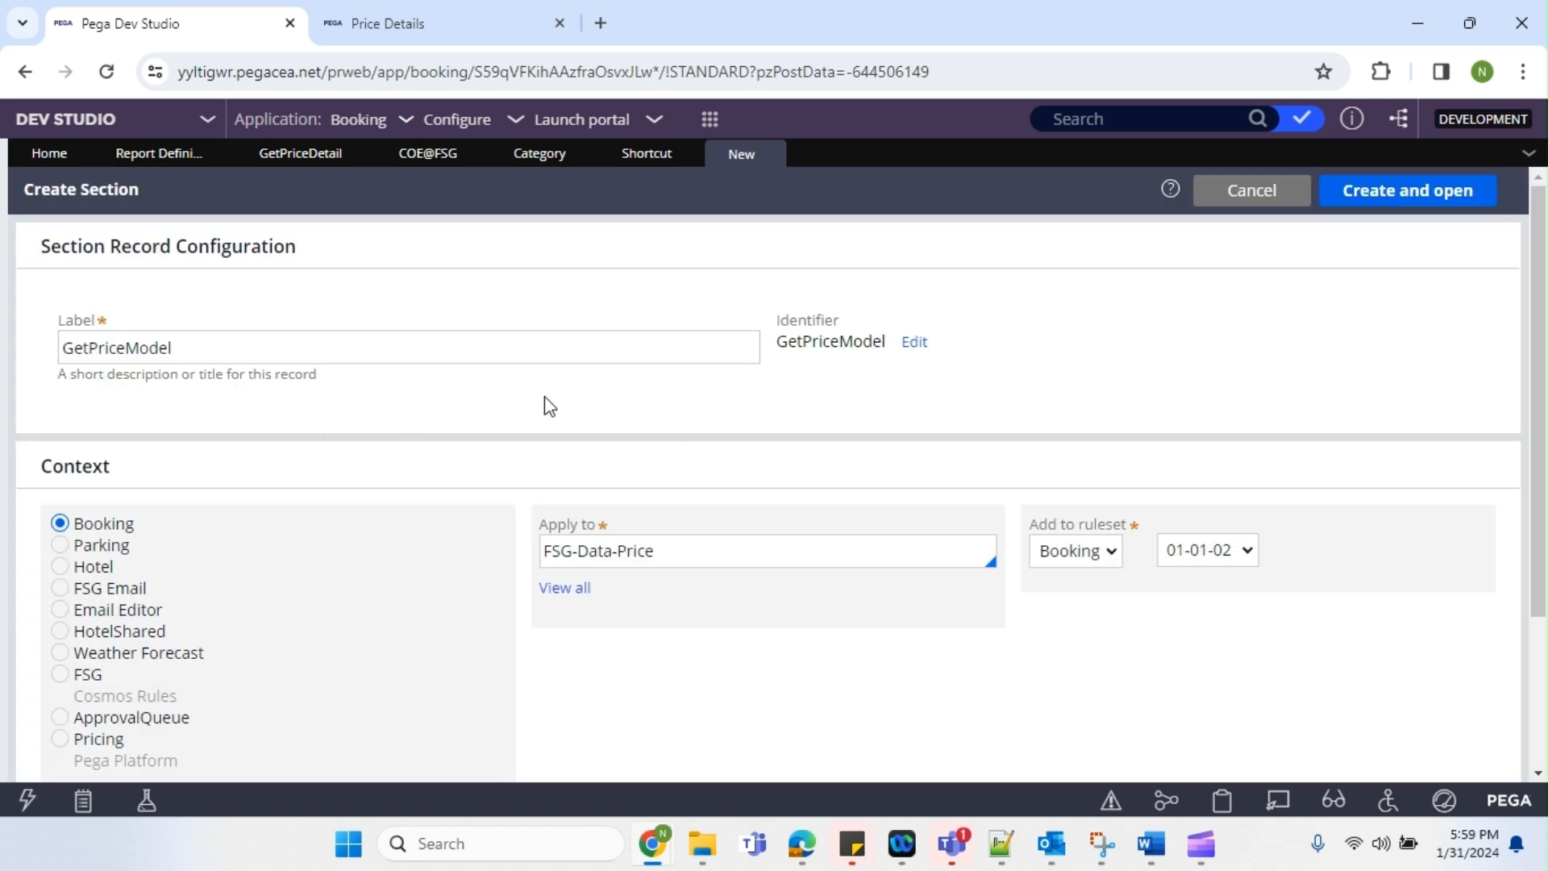
{"action": "left_click", "coordinate": [1429, 198]}
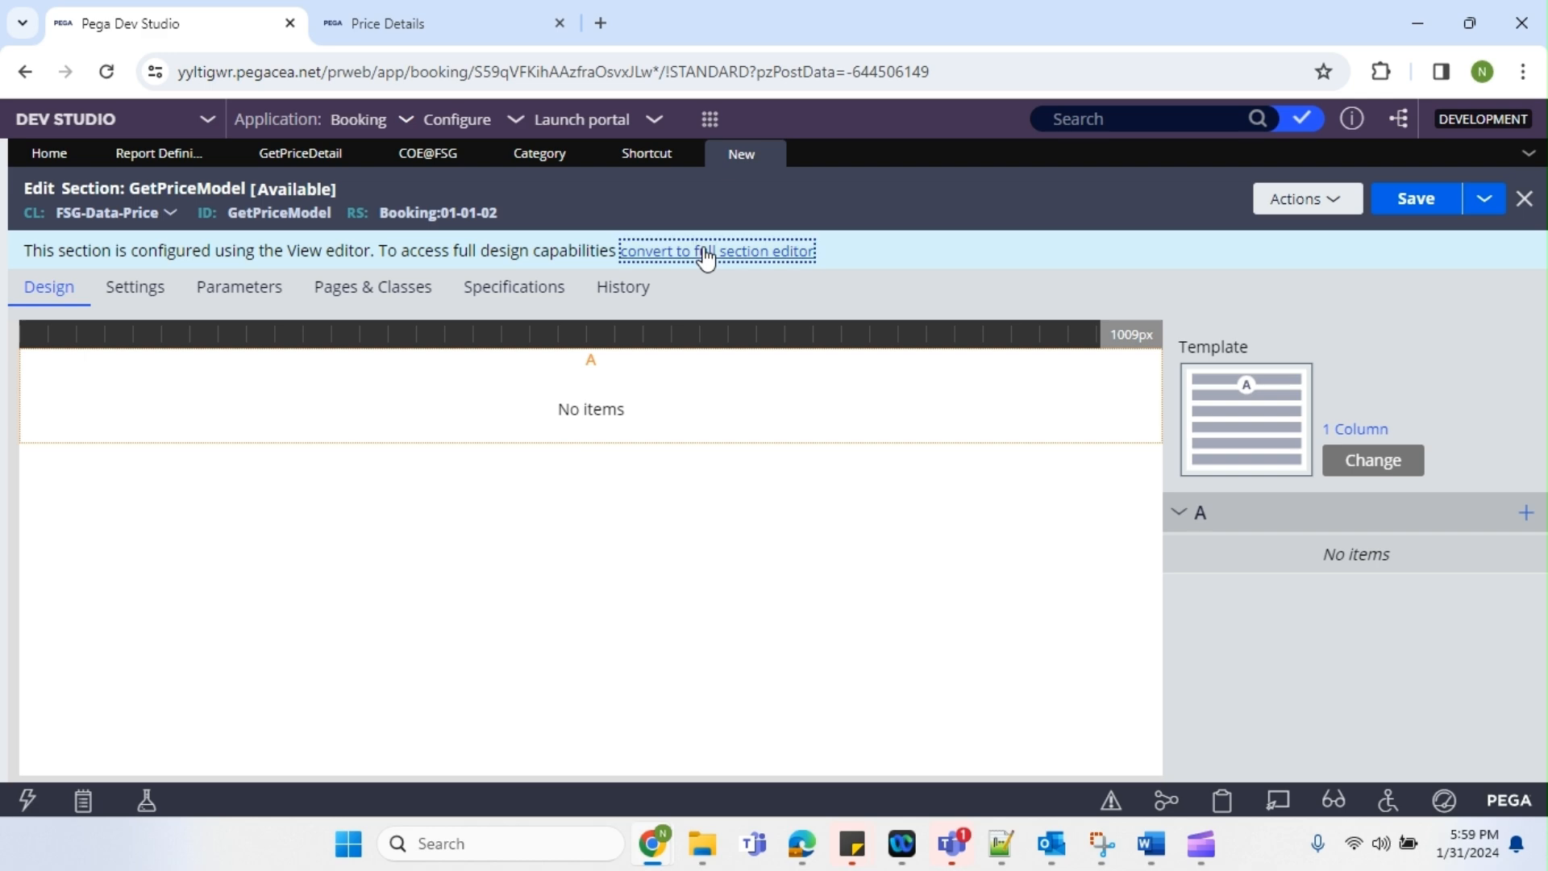
{"action": "left_click", "coordinate": [705, 251]}
{"action": "left_click", "coordinate": [1074, 578]}
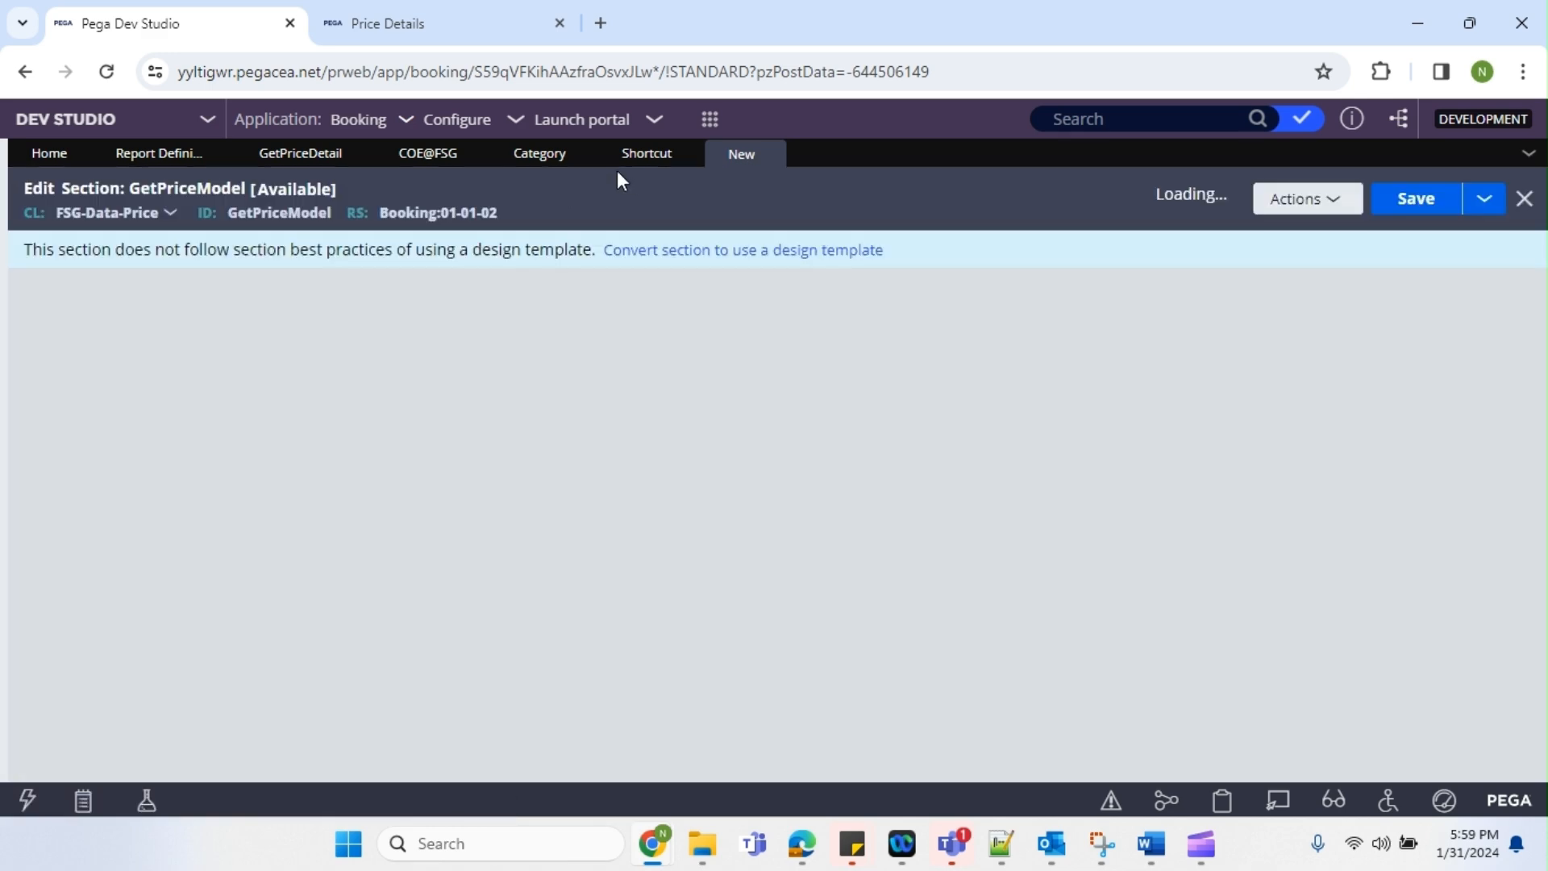
Return to the GetPriceDetail report definition and examine the custom filter section's name and prefix
{"action": "left_click", "coordinate": [300, 153]}
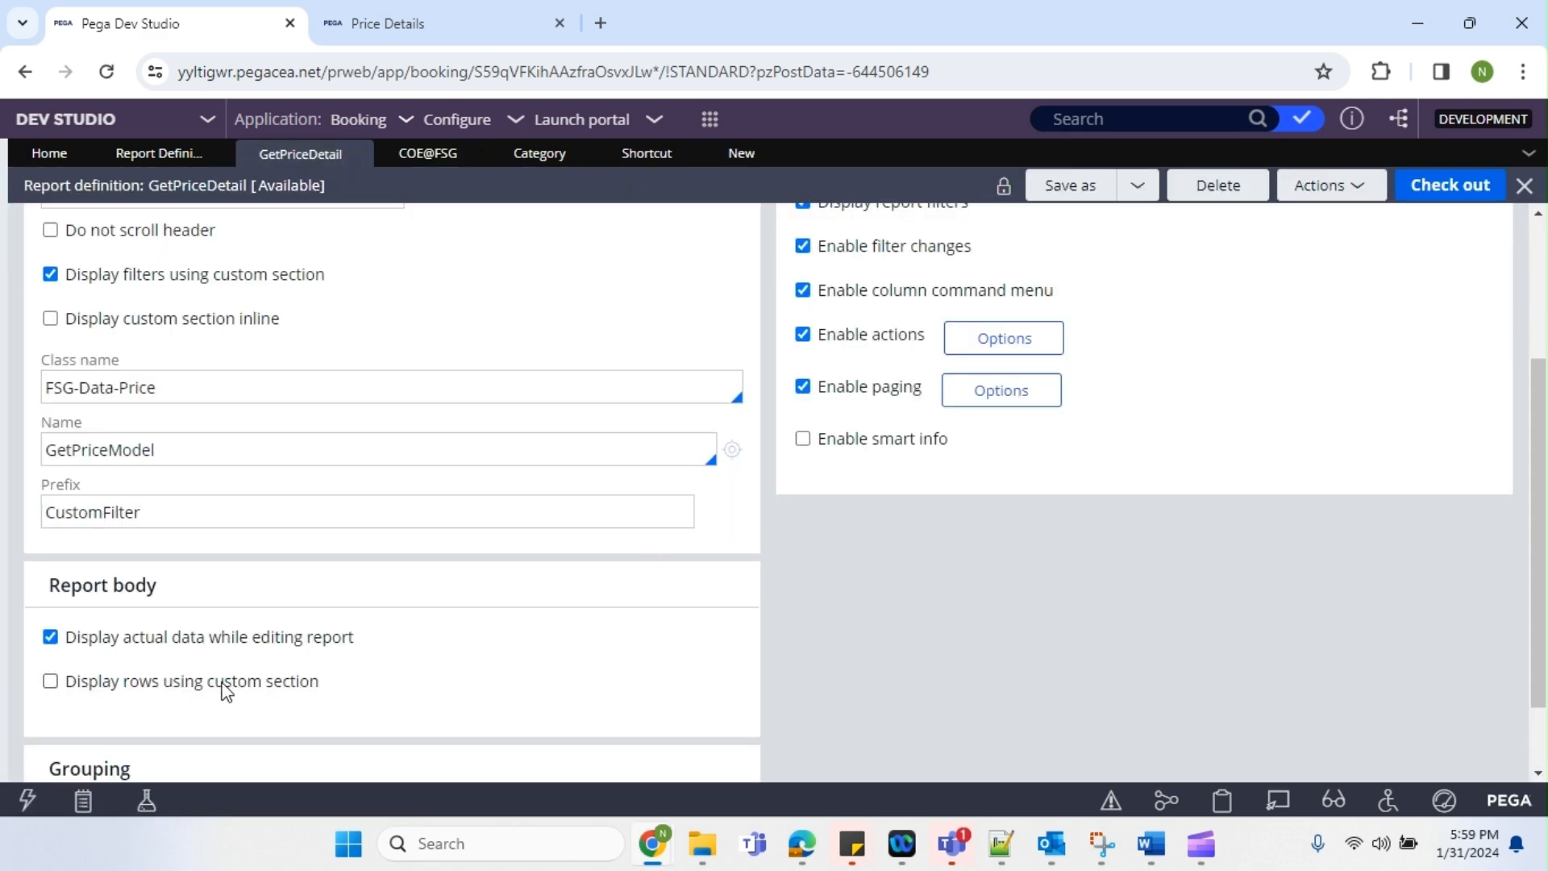
{"action": "left_click", "coordinate": [164, 515]}
{"action": "left_click_drag", "start_coordinate": [183, 515], "coordinate": [44, 515]}
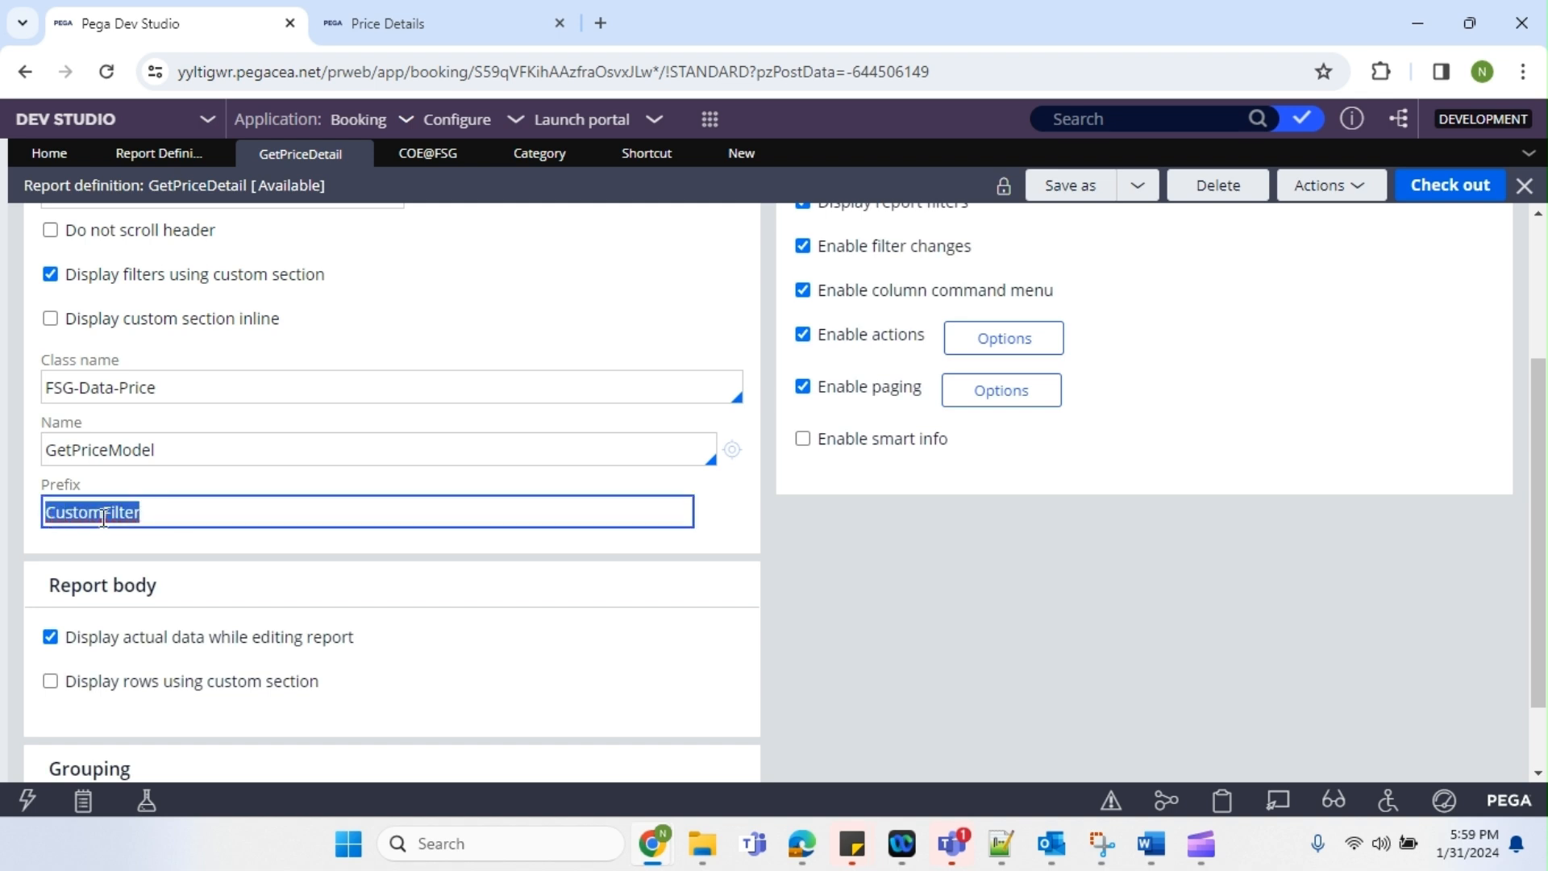
{"action": "left_click", "coordinate": [111, 514]}
{"action": "left_click_drag", "start_coordinate": [165, 516], "coordinate": [44, 516]}
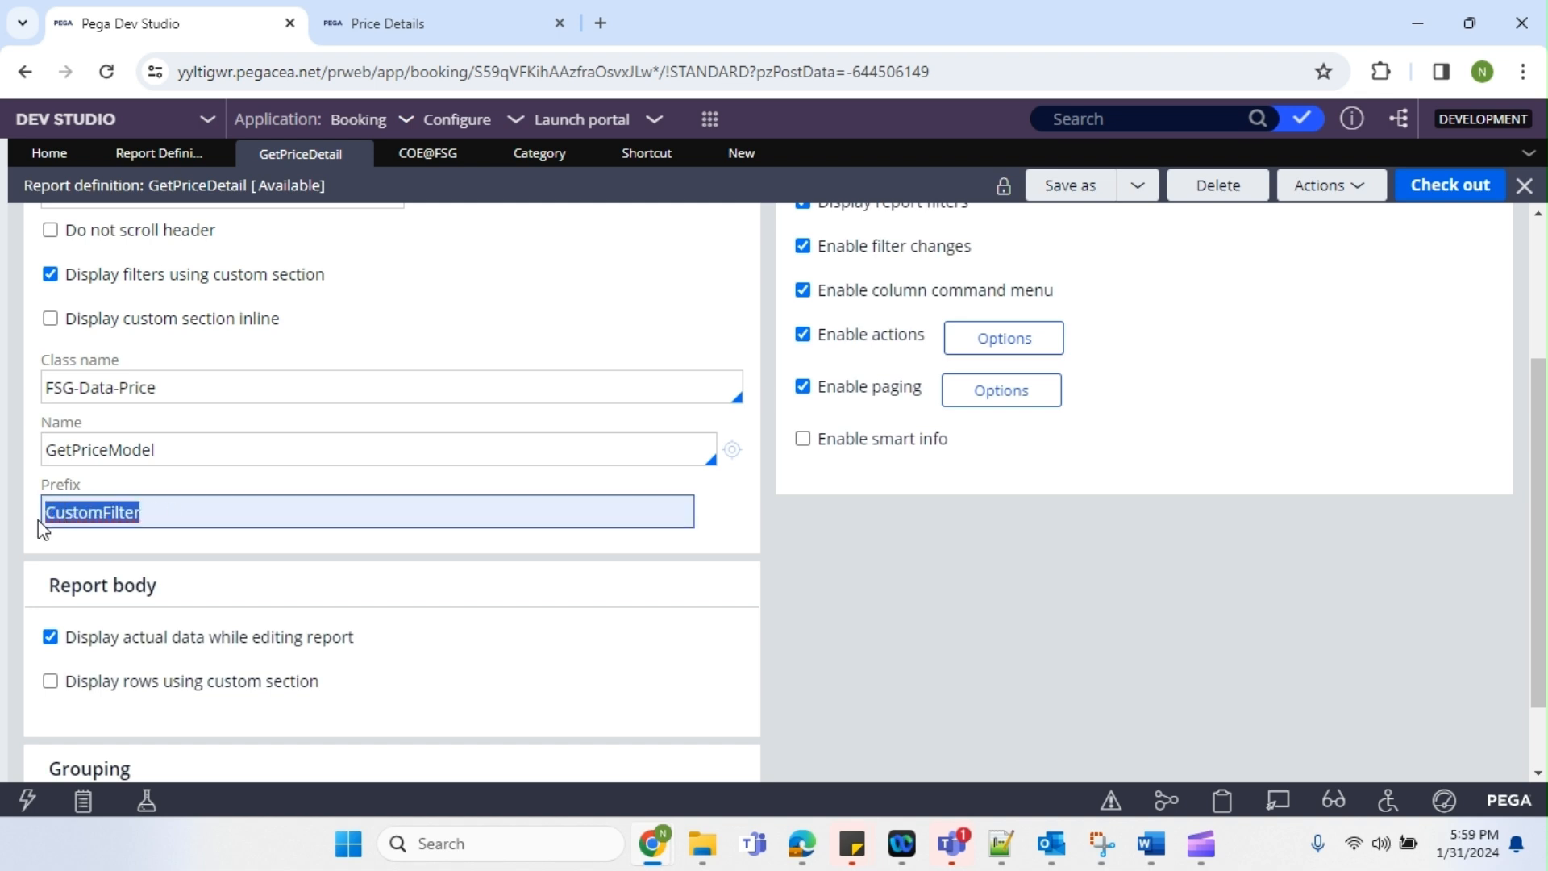
{"action": "left_click", "coordinate": [102, 514]}
{"action": "left_click_drag", "start_coordinate": [175, 514], "coordinate": [41, 521]}
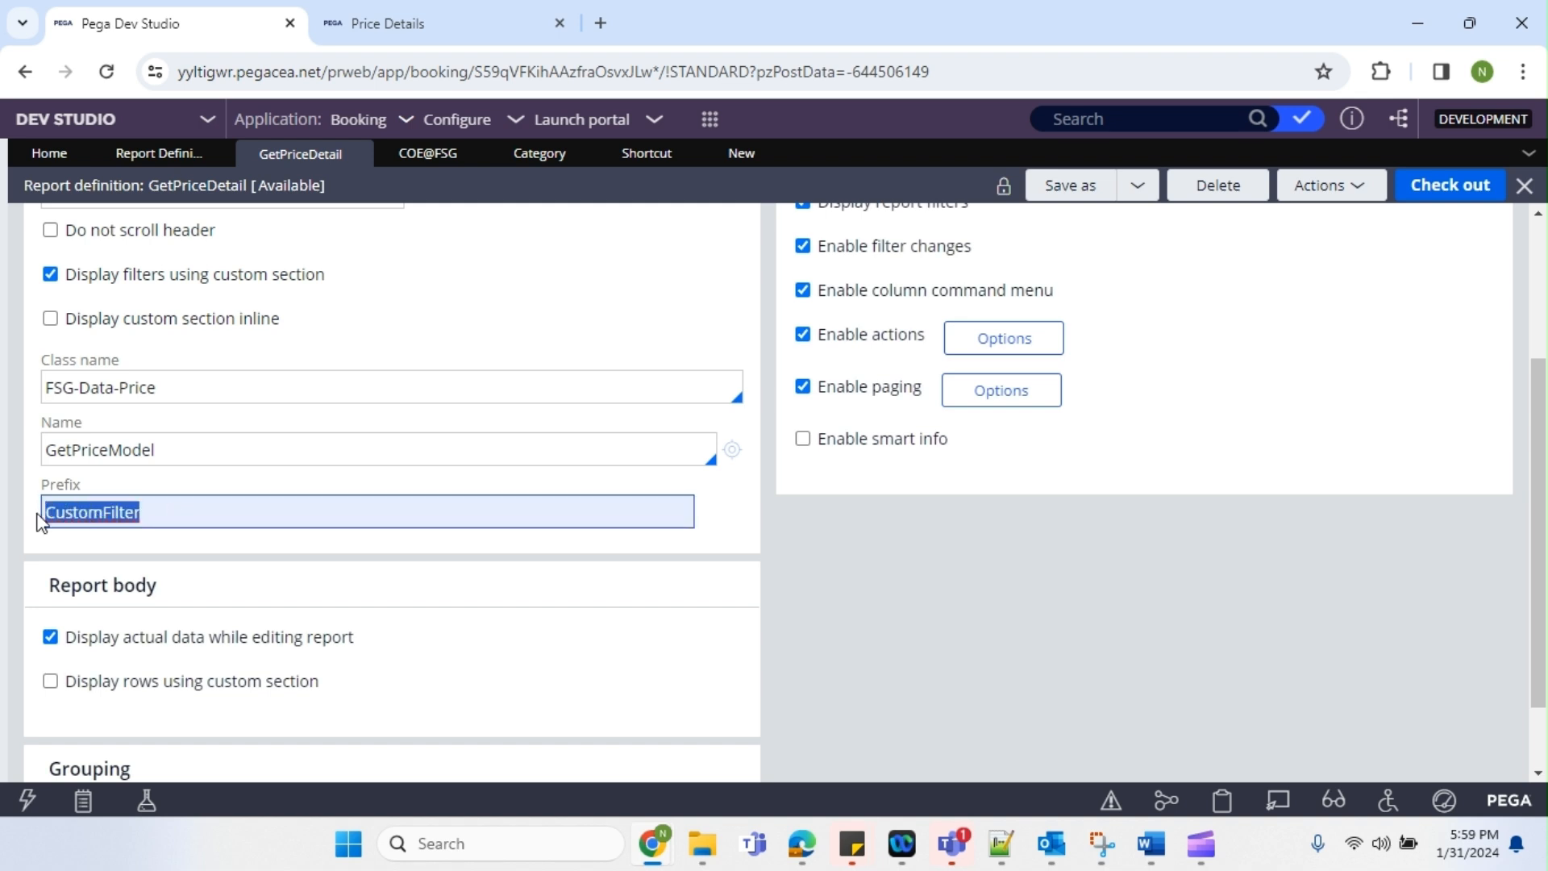
{"action": "left_click", "coordinate": [93, 515]}
{"action": "double_click", "coordinate": [73, 515]}
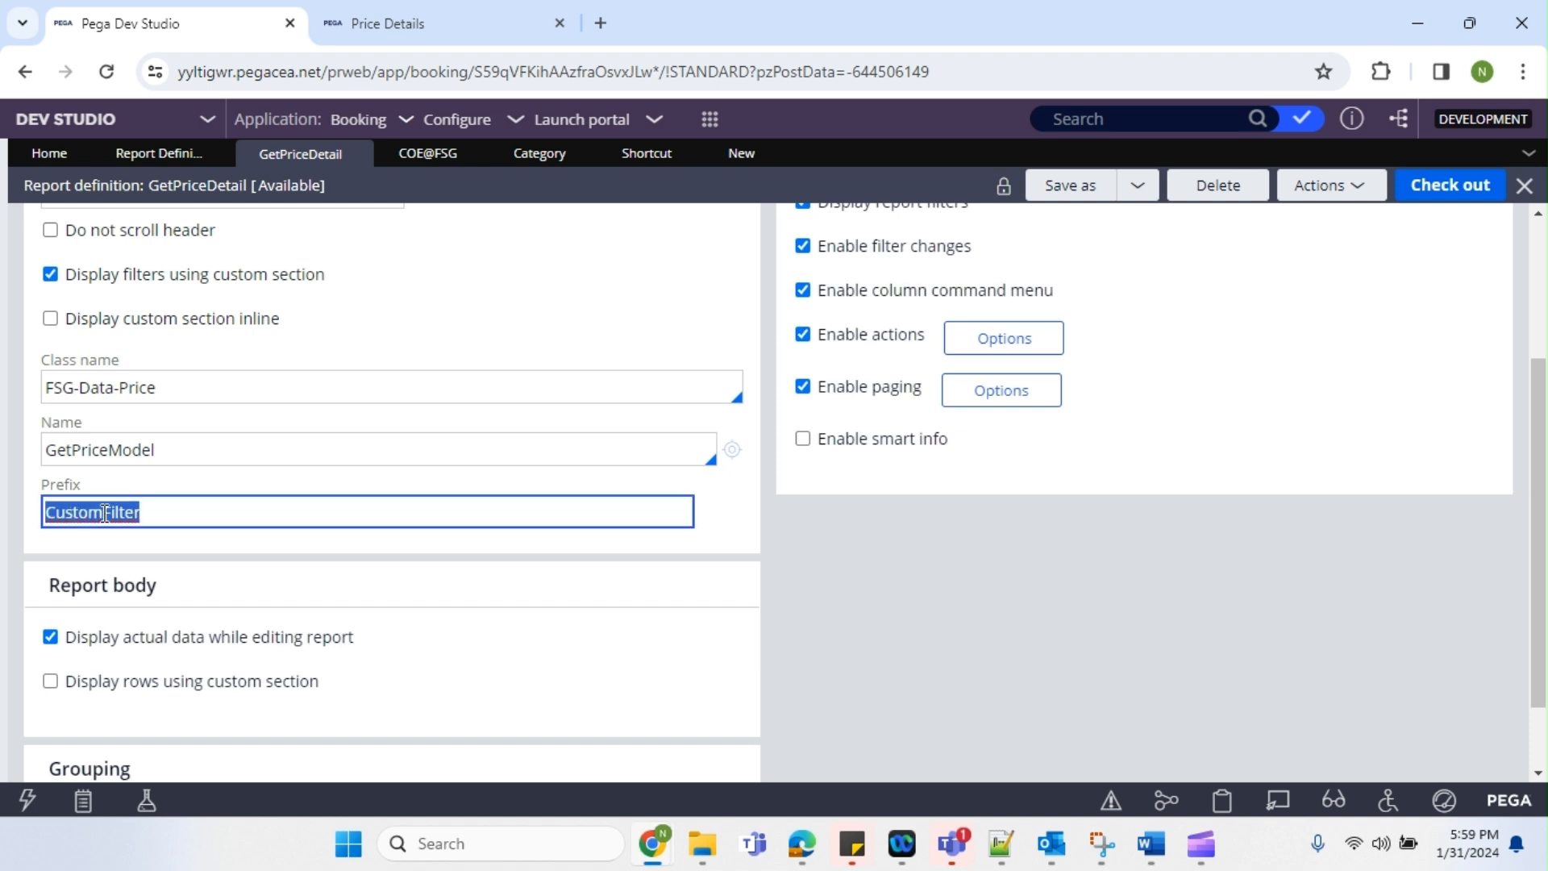
{"action": "left_click", "coordinate": [28, 184]}
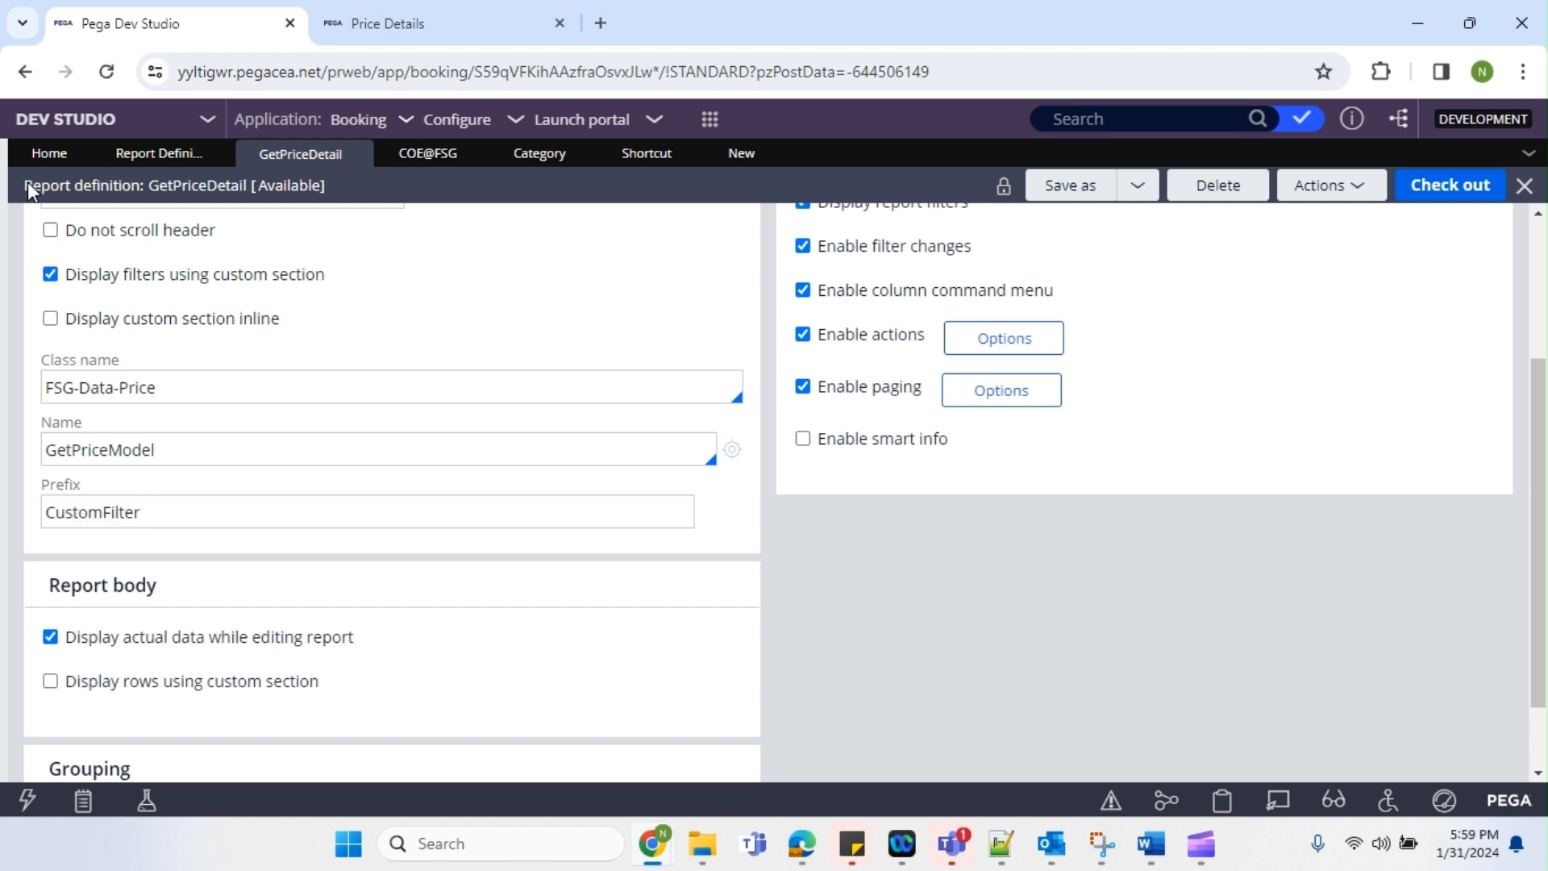
{"action": "left_click", "coordinate": [192, 454]}
{"action": "left_click_drag", "start_coordinate": [192, 454], "coordinate": [49, 456]}
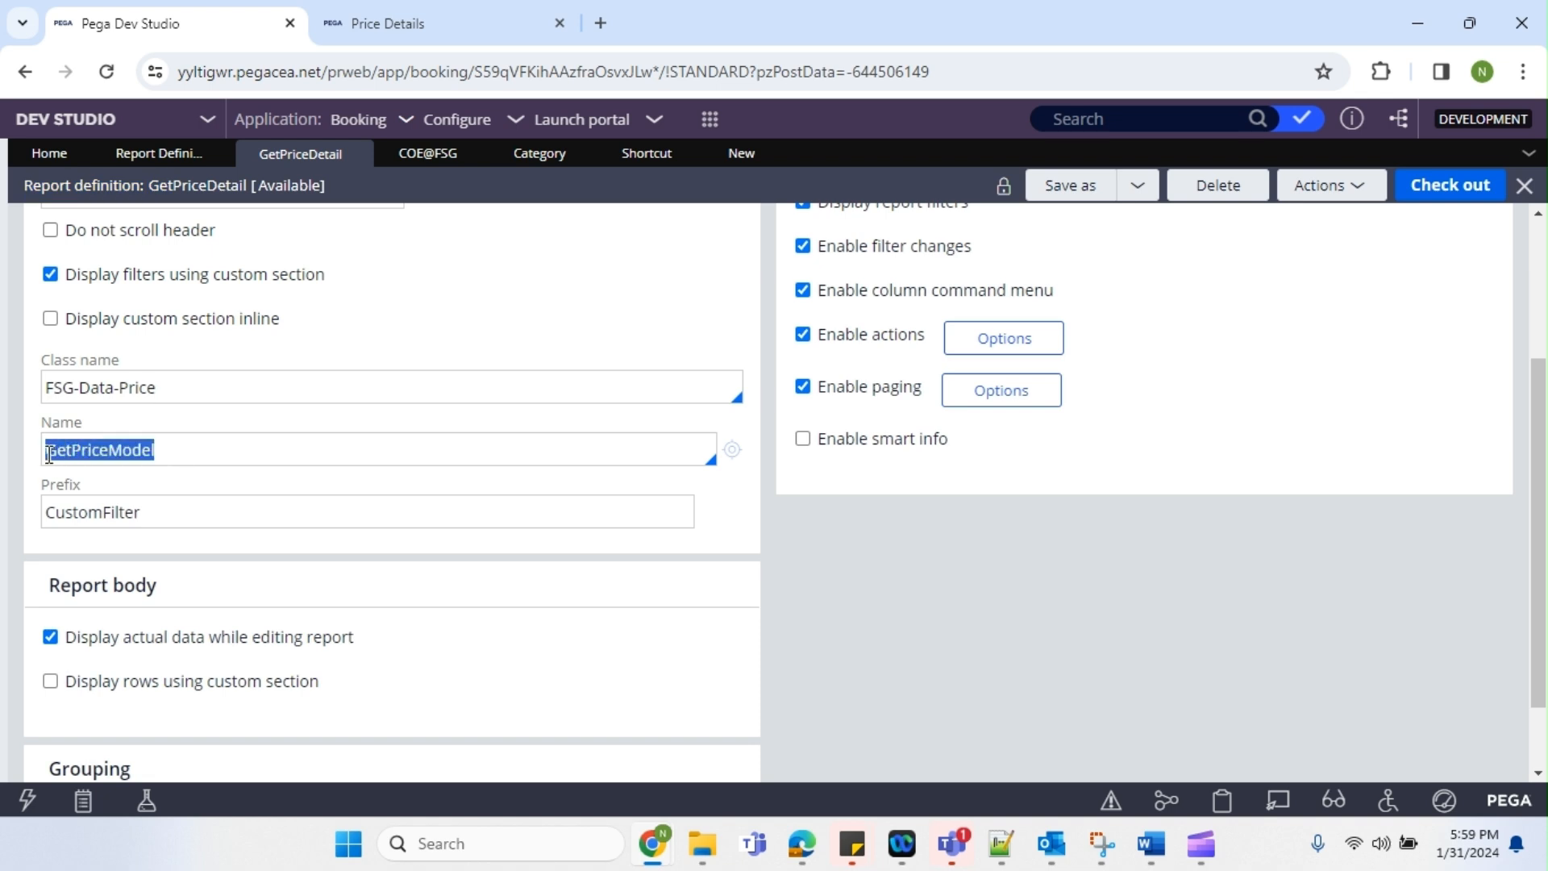
{"action": "left_click", "coordinate": [91, 456]}
{"action": "left_click_drag", "start_coordinate": [196, 456], "coordinate": [43, 451]}
{"action": "left_click", "coordinate": [93, 451]}
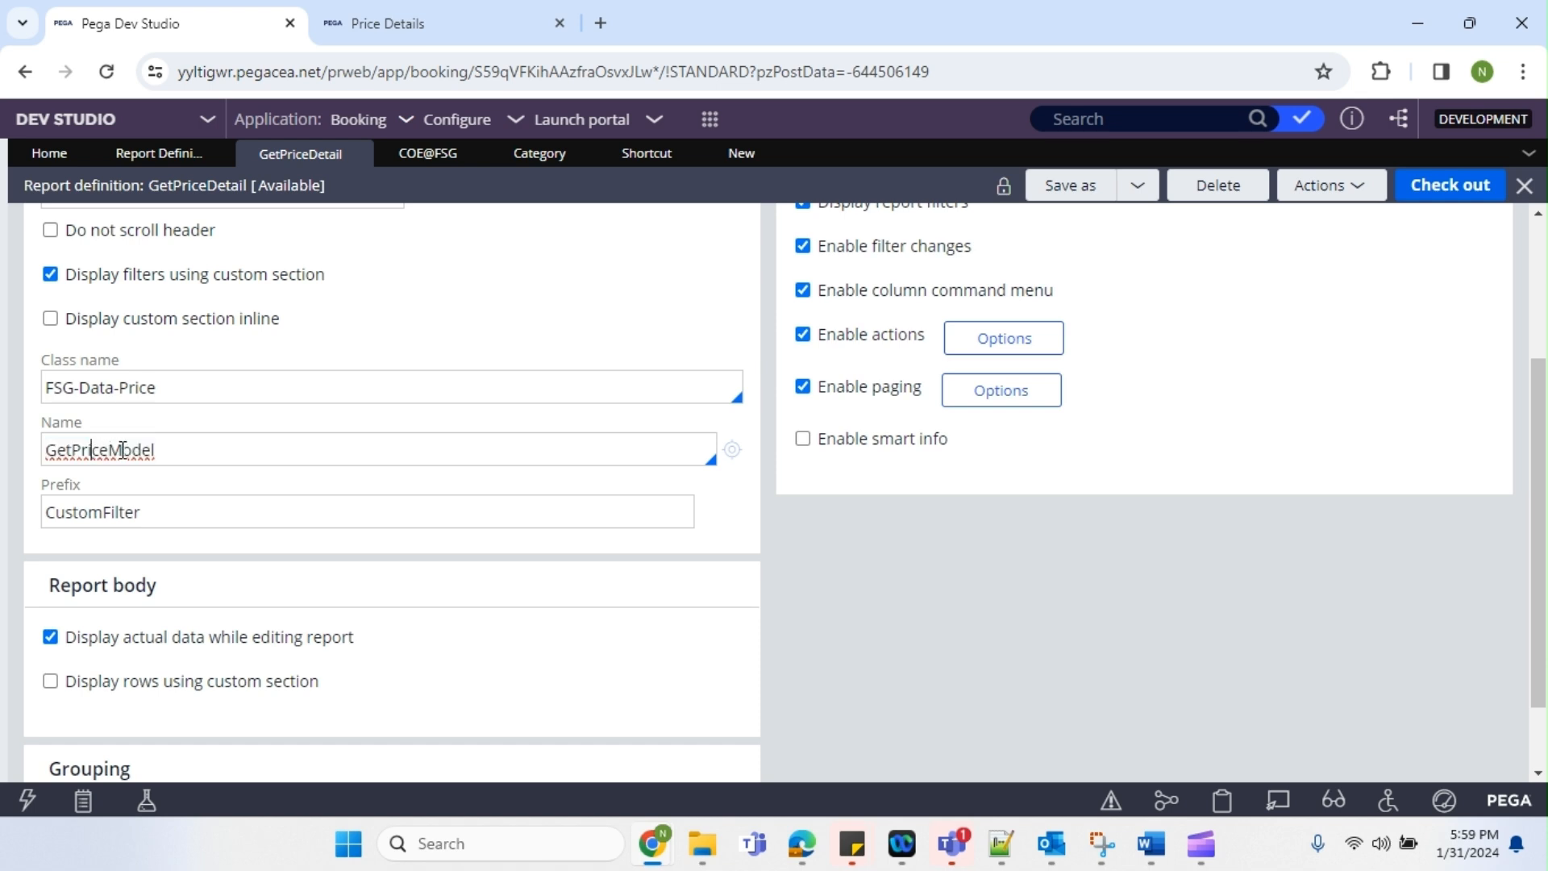
{"action": "left_click_drag", "start_coordinate": [159, 451], "coordinate": [49, 446]}
{"action": "left_click", "coordinate": [121, 512]}
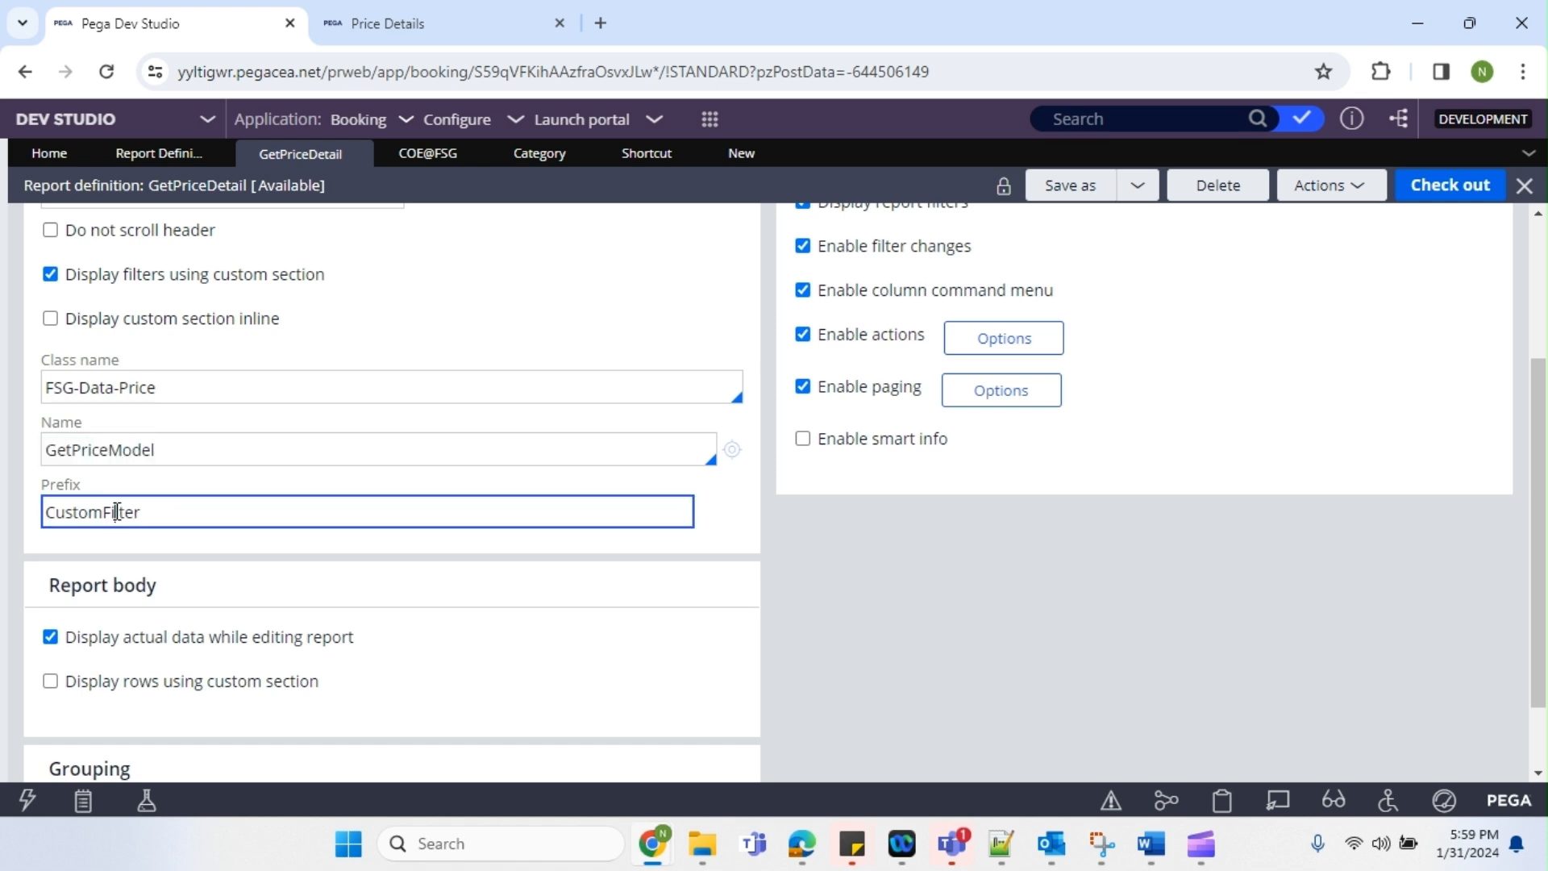
{"action": "left_click_drag", "start_coordinate": [166, 512], "coordinate": [45, 512]}
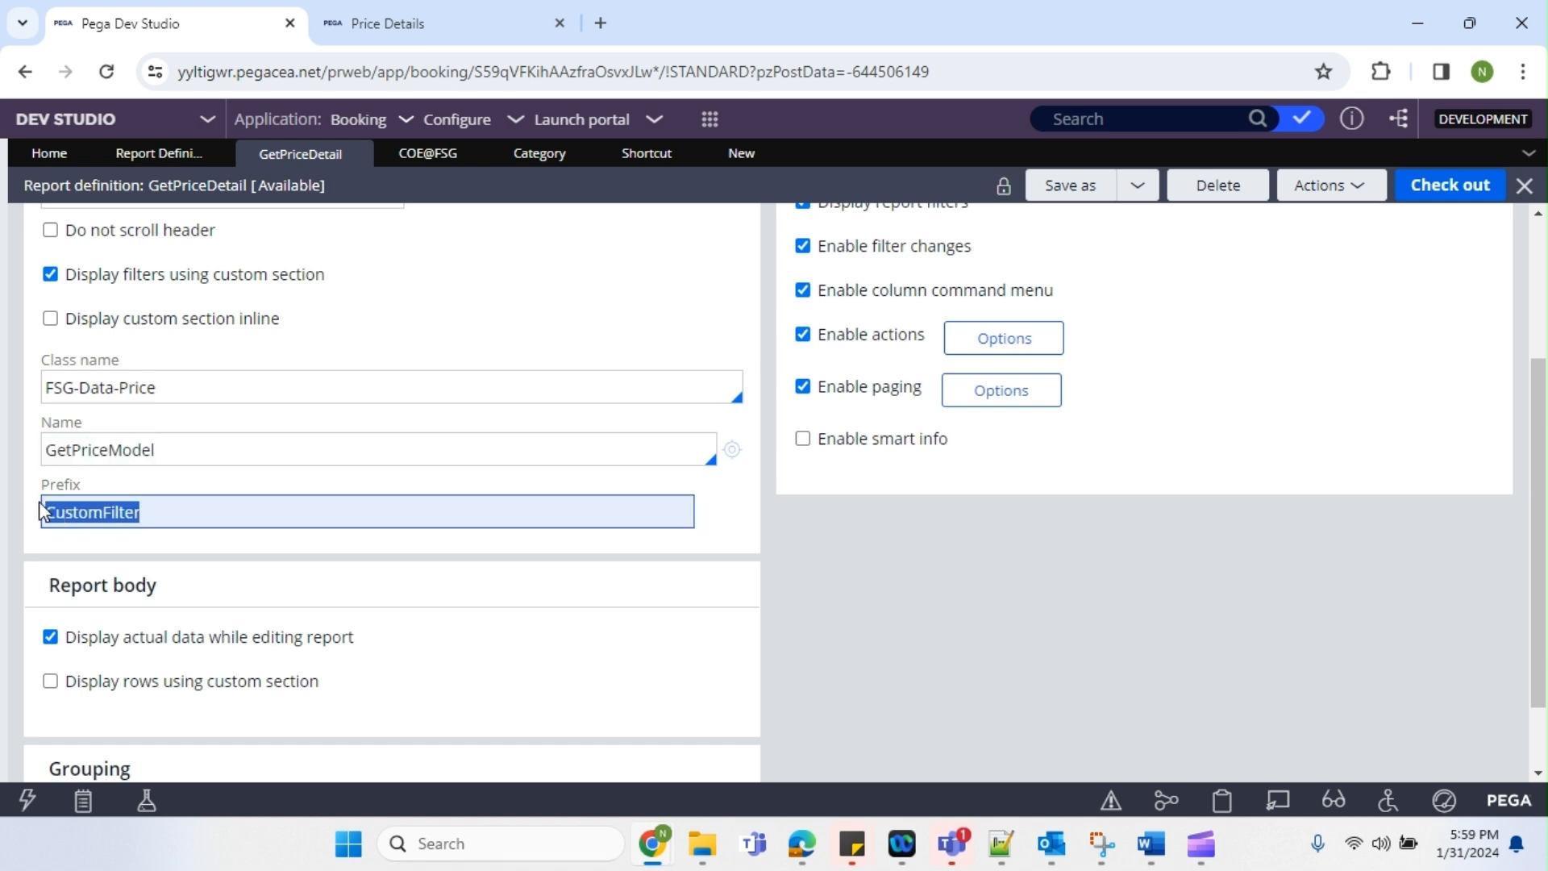
{"action": "left_click", "coordinate": [107, 516]}
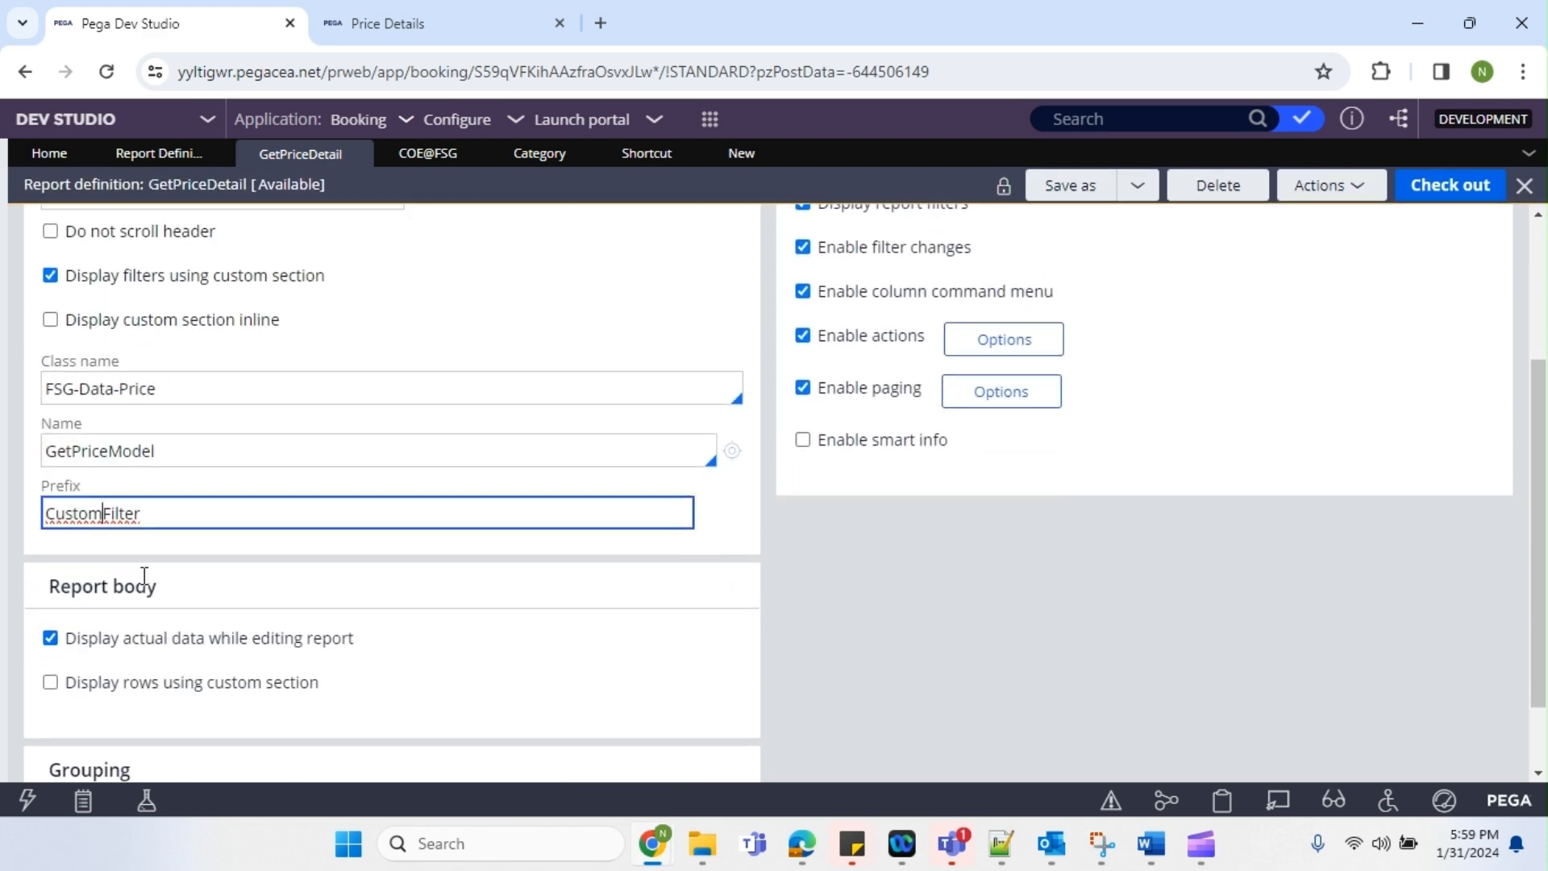
{"action": "left_click_drag", "start_coordinate": [155, 517], "coordinate": [46, 519]}
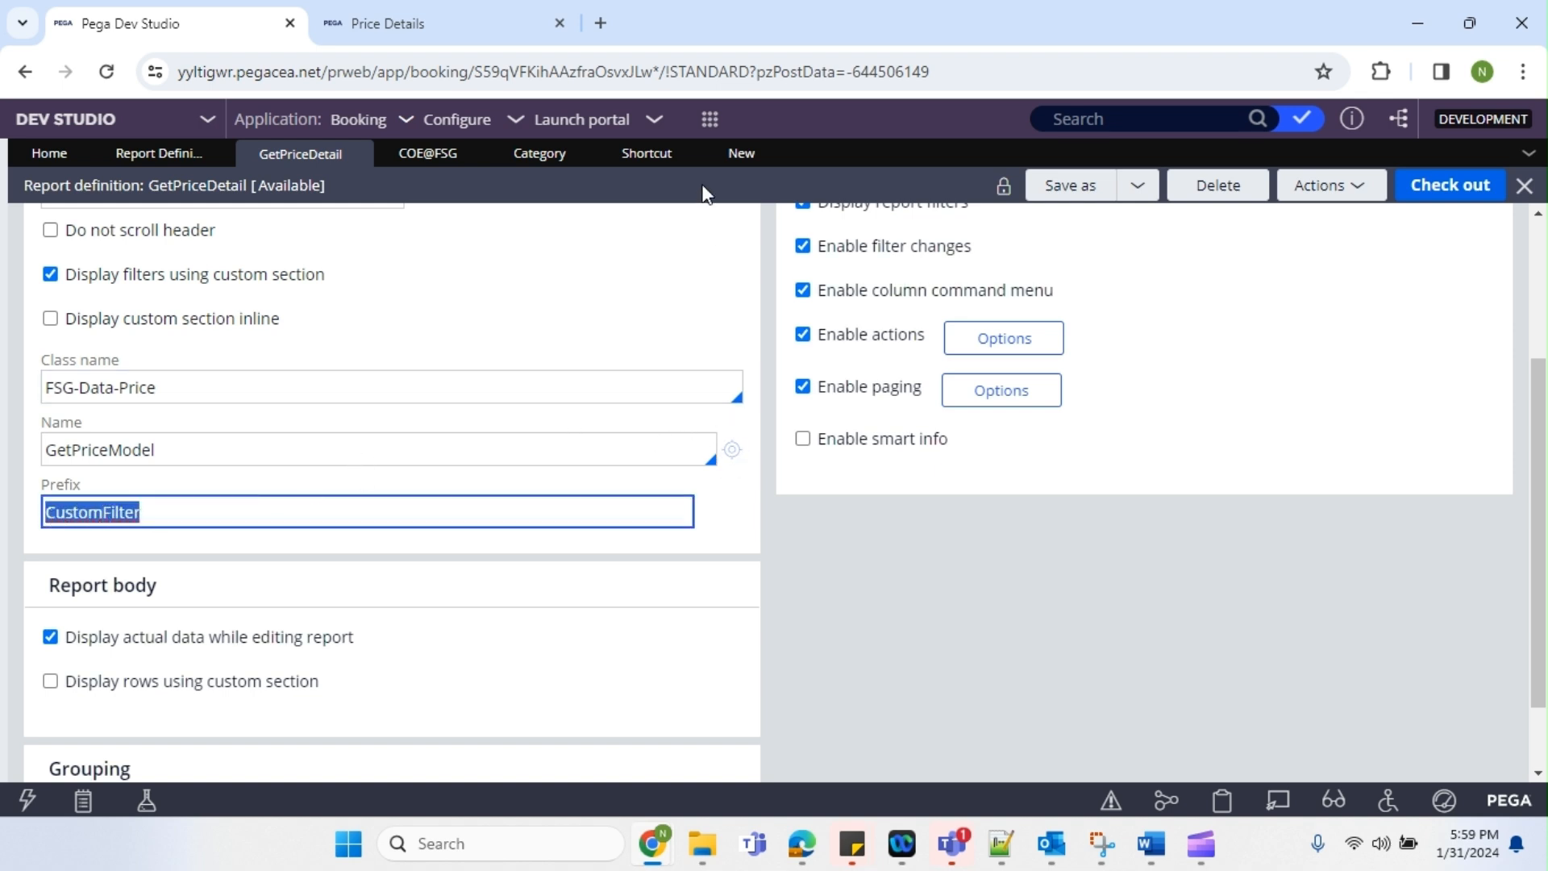
In the GetPriceModel section, add a Dropdown control to the stacked dynamic layout and open its cell properties
{"action": "left_click", "coordinate": [741, 152]}
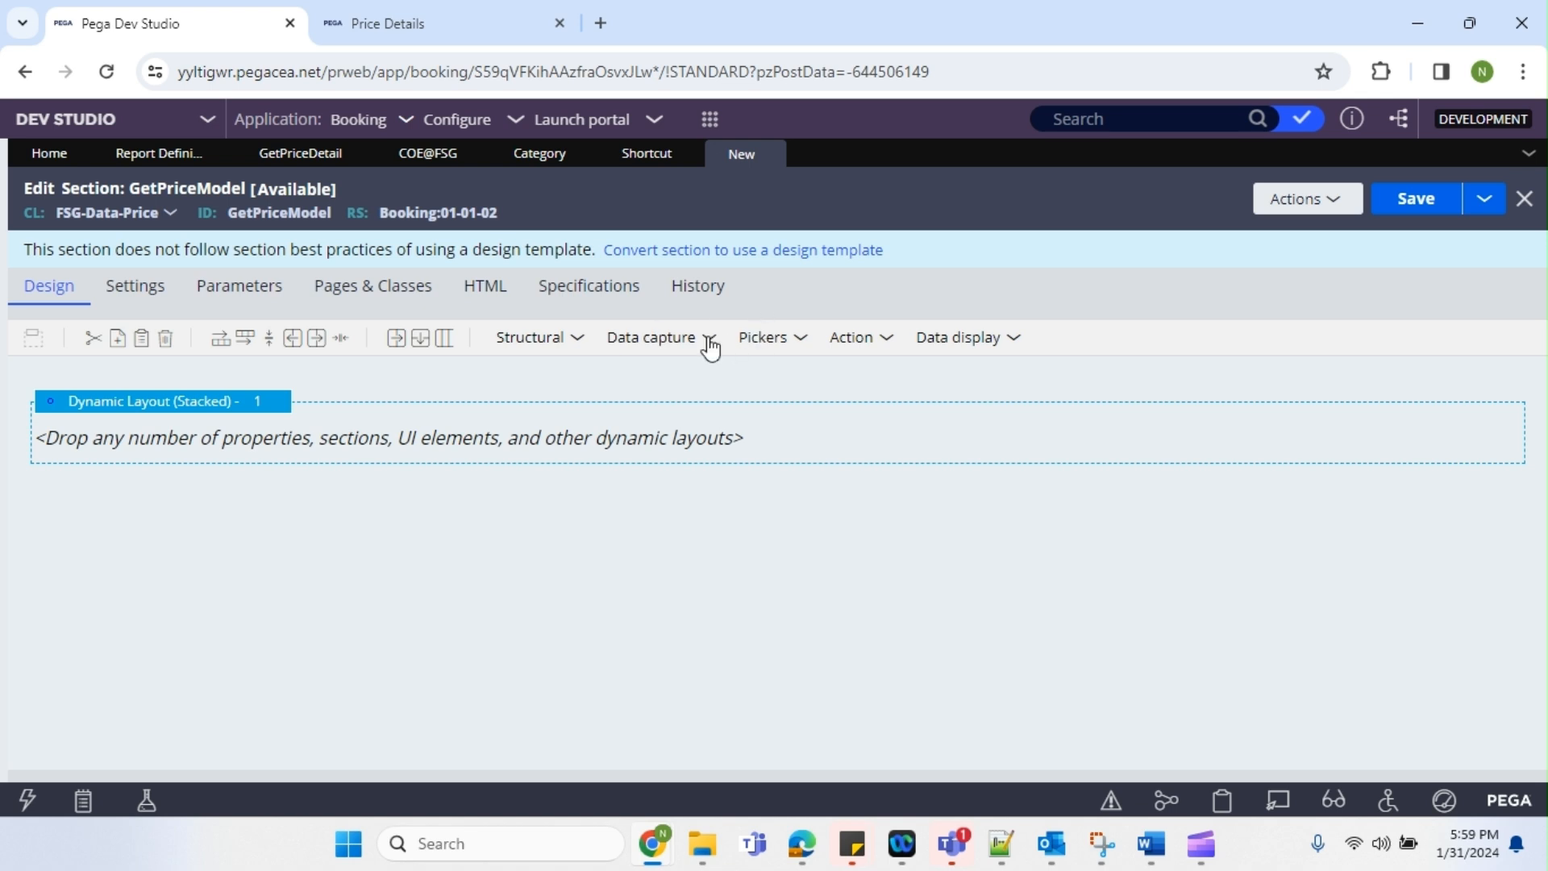
{"action": "left_click", "coordinate": [788, 343]}
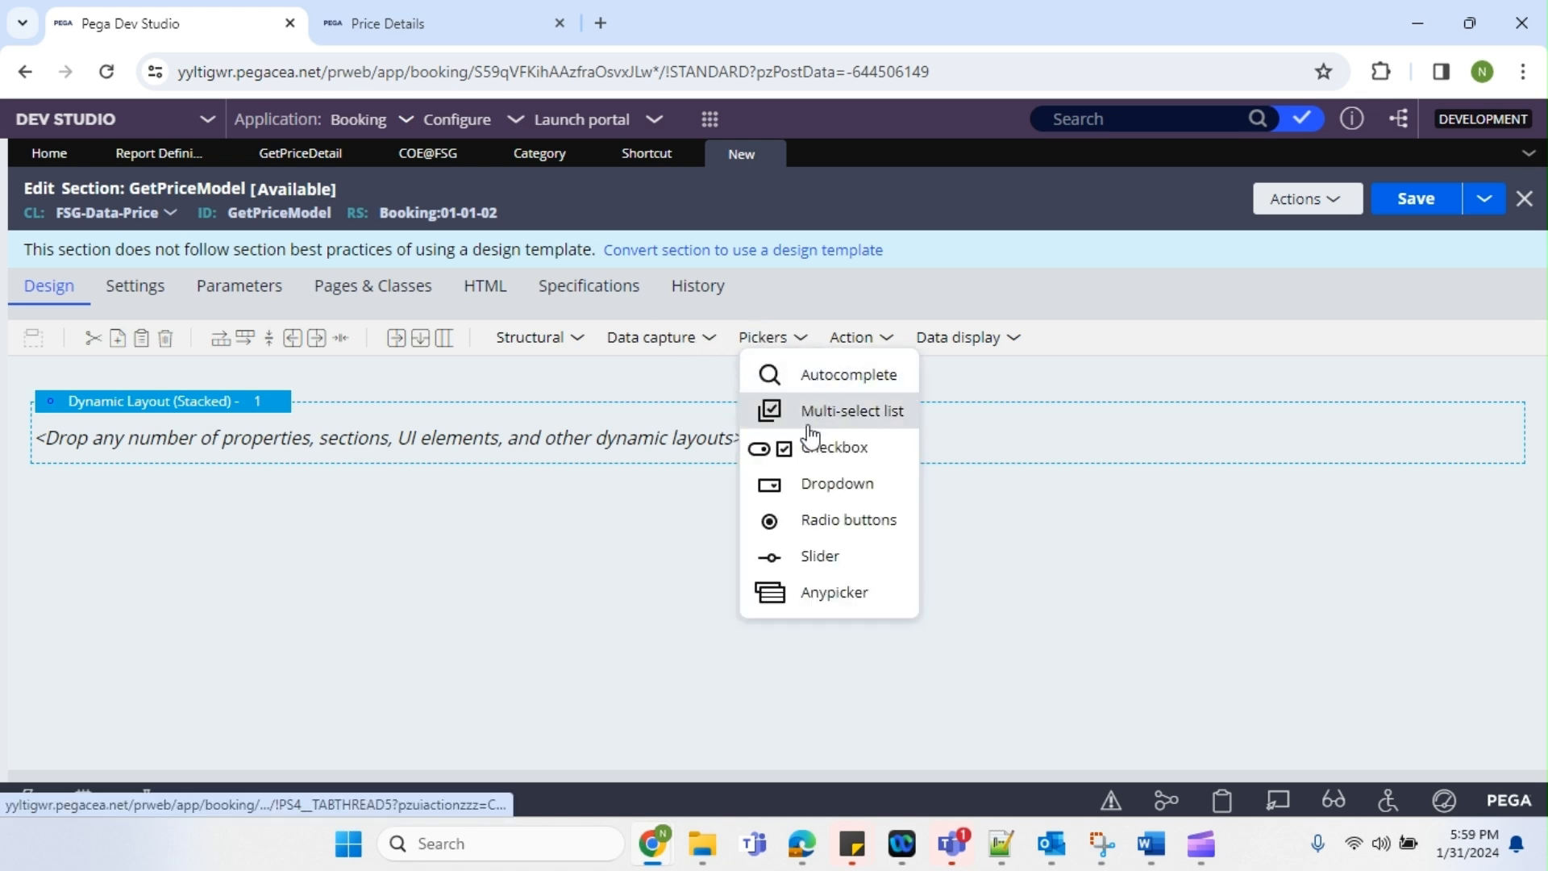
{"action": "left_click_drag", "start_coordinate": [806, 487], "coordinate": [528, 442]}
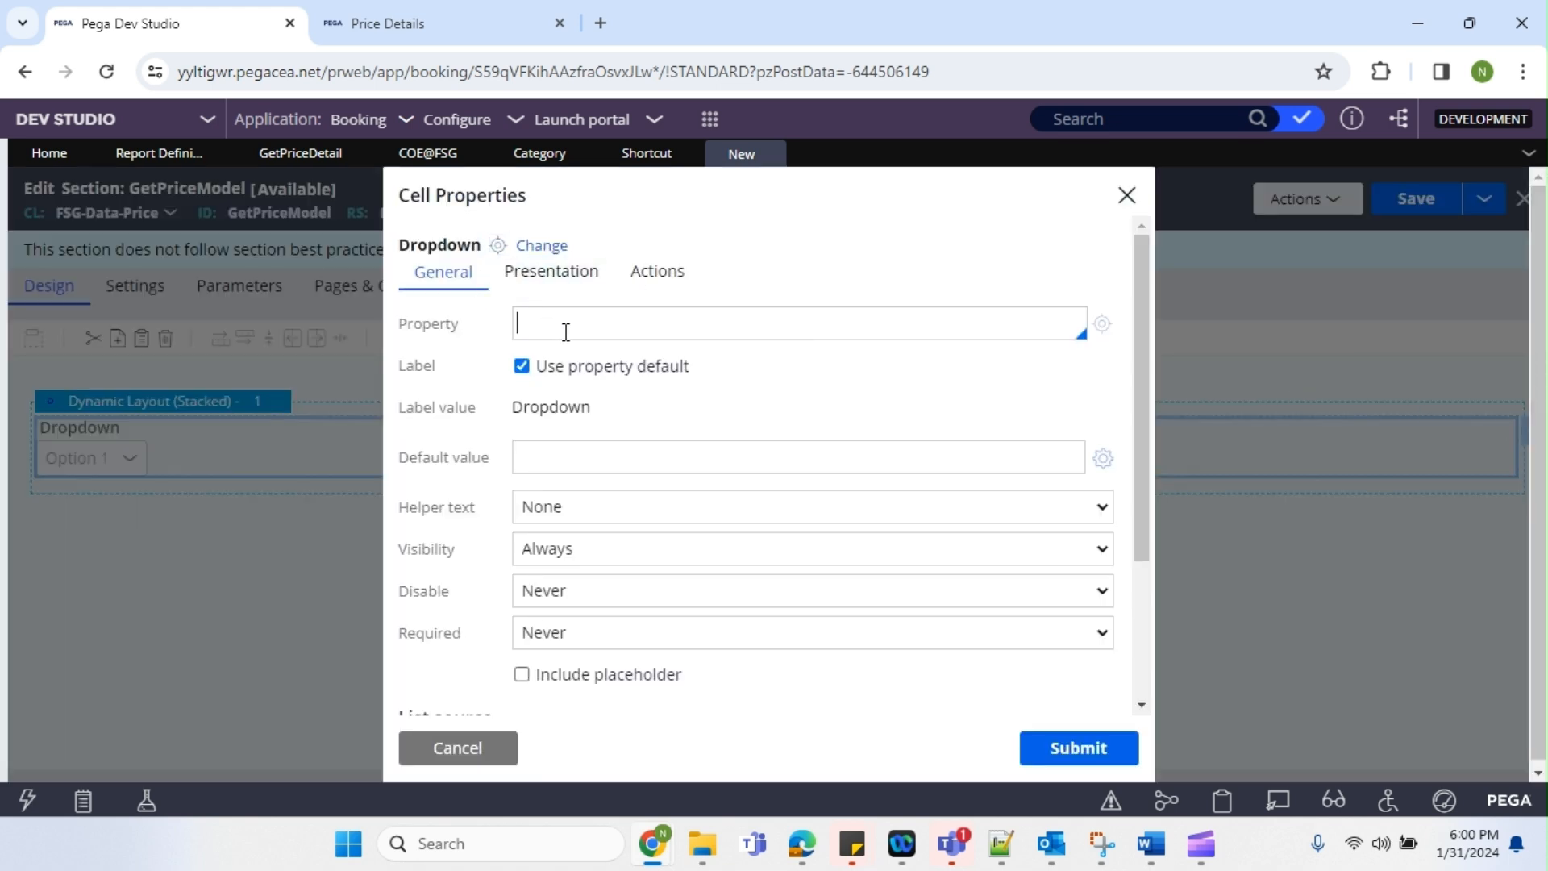
{"action": "type", "text": "."}
{"action": "key", "text": "Down"}
{"action": "key", "text": "Down"}
{"action": "key", "text": "Down"}
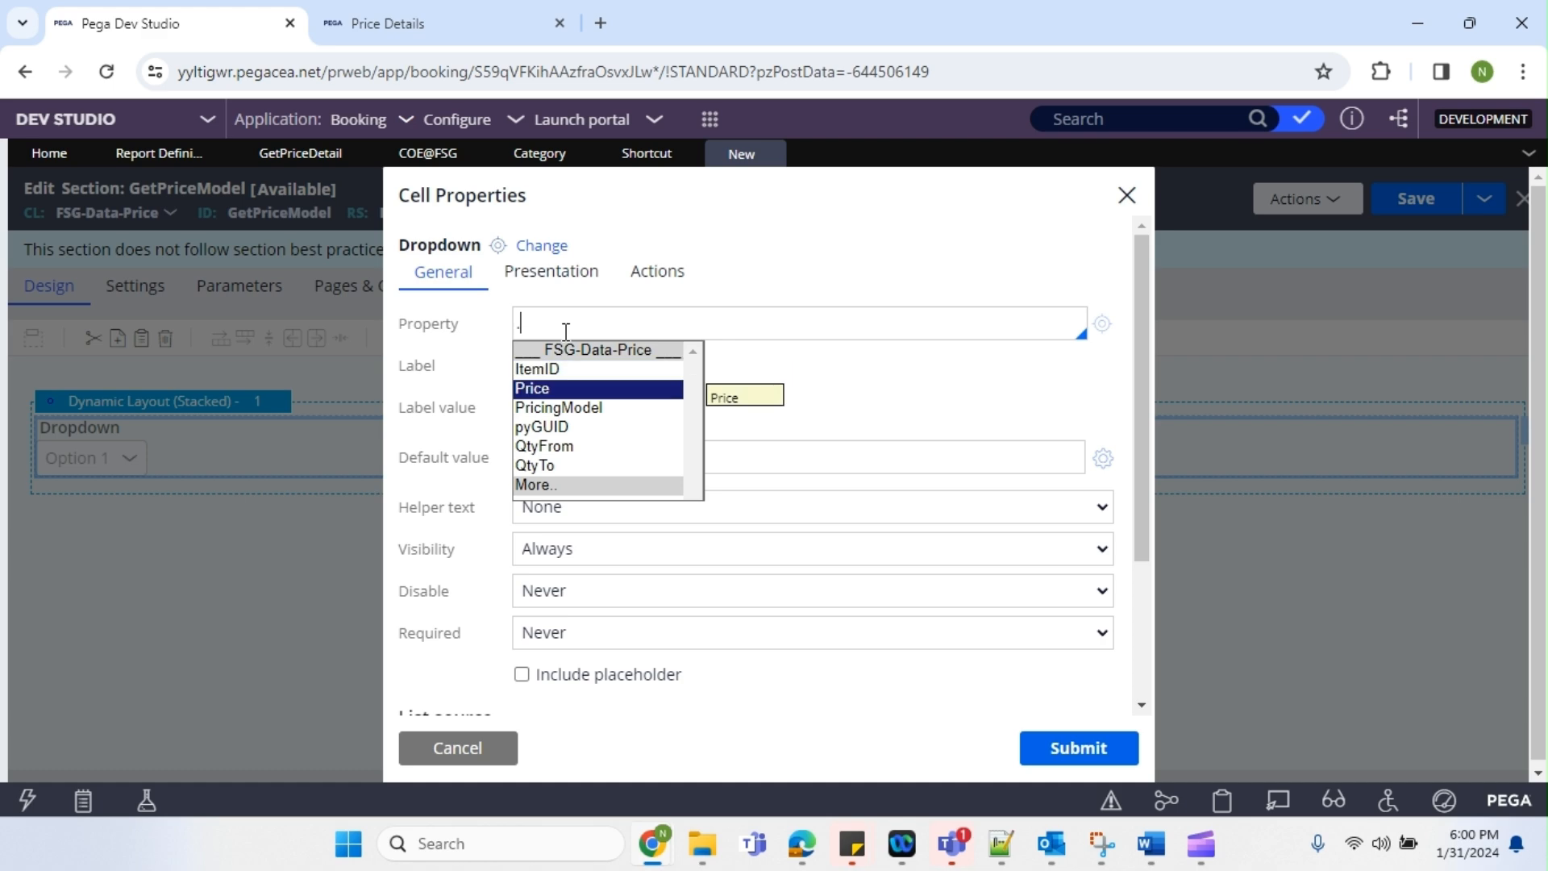
{"action": "key", "text": "Return"}
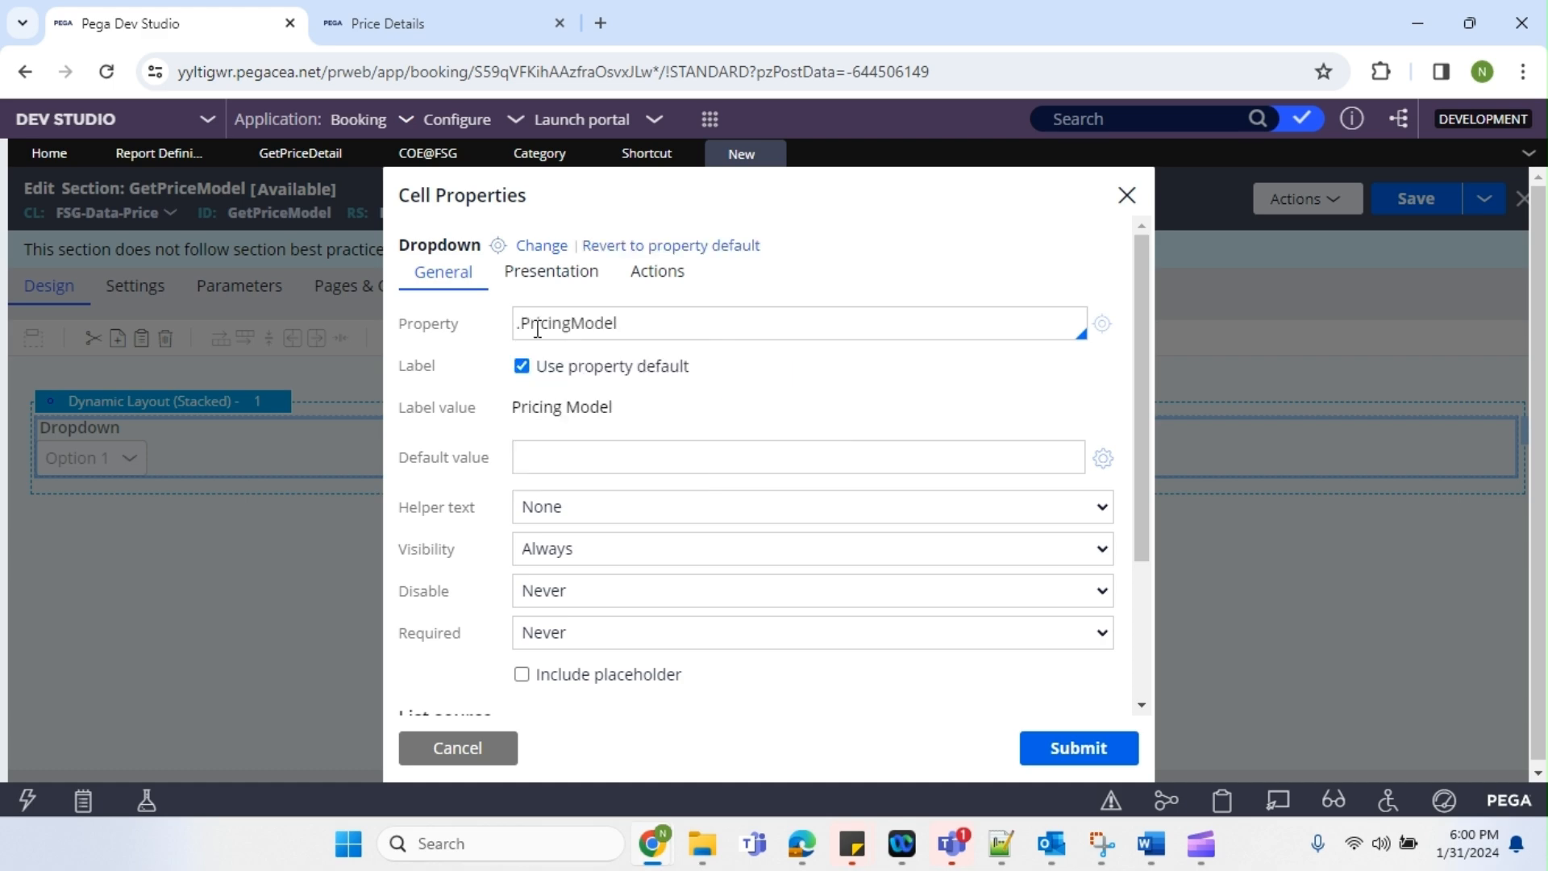
{"action": "left_click", "coordinate": [498, 756]}
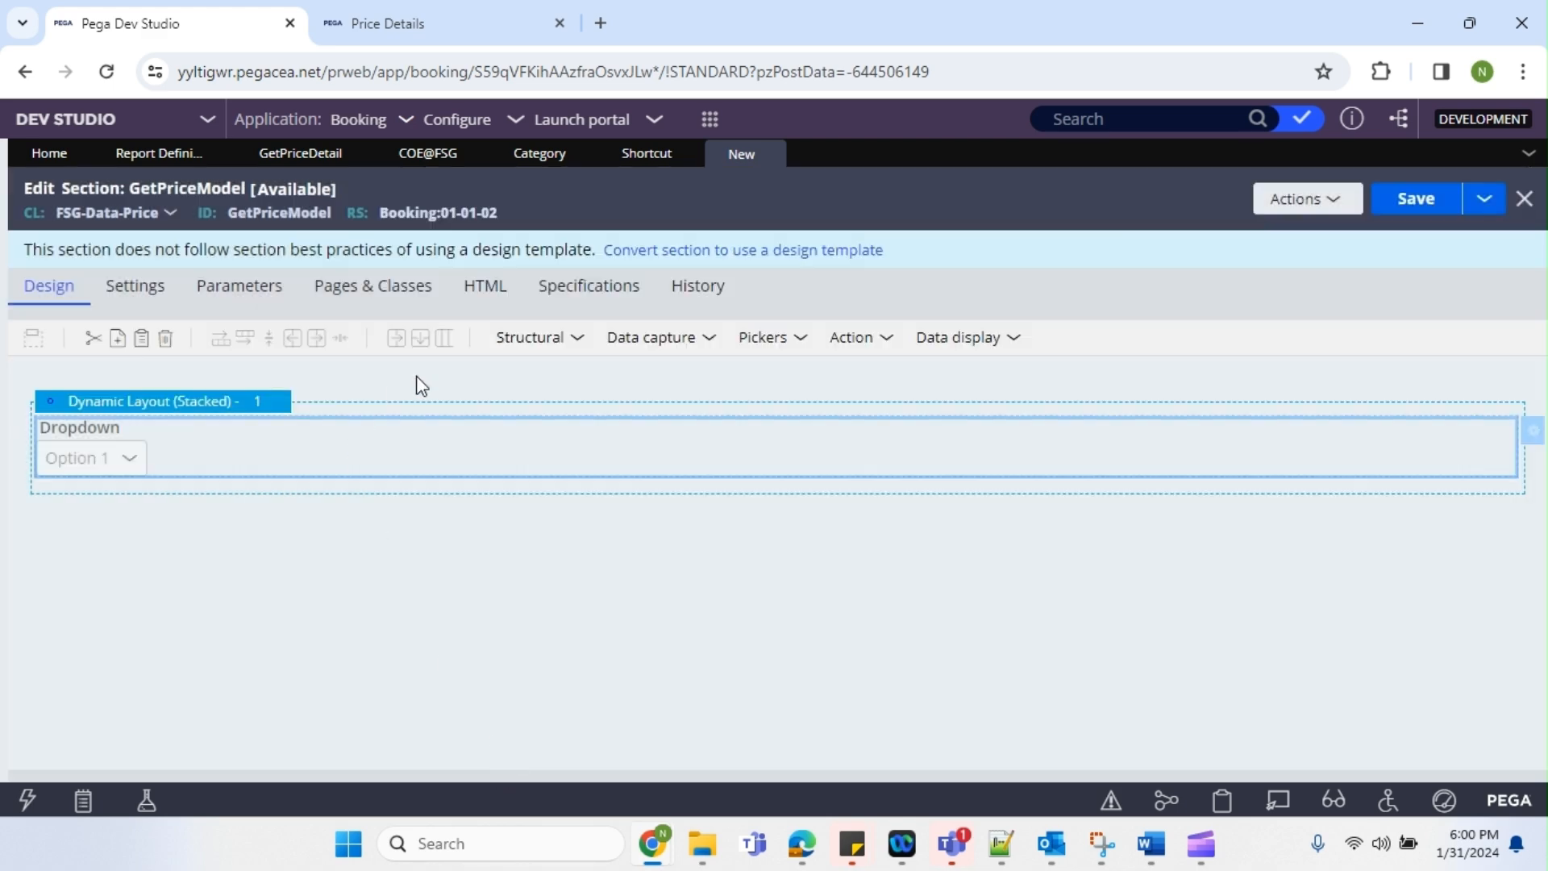
Define the page CustomFilter, copied from the report definition's filter prefix, with class FSG-Data-Price in the section's pages and classes
{"action": "left_click", "coordinate": [400, 295]}
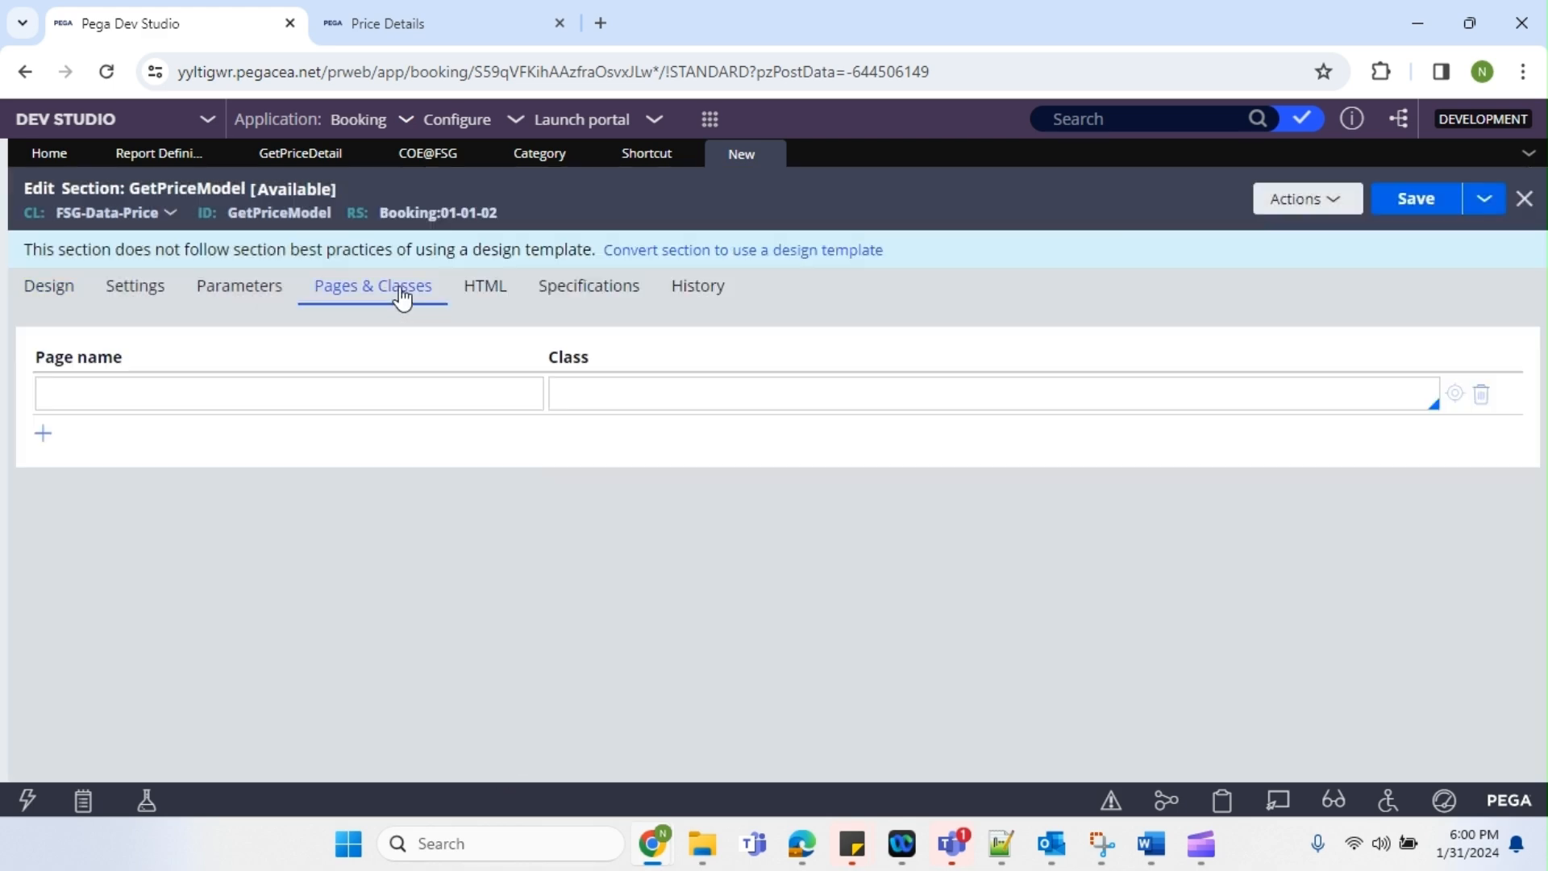
{"action": "left_click", "coordinate": [306, 153]}
{"action": "double_click", "coordinate": [100, 508]}
{"action": "key", "text": "ctrl+c"}
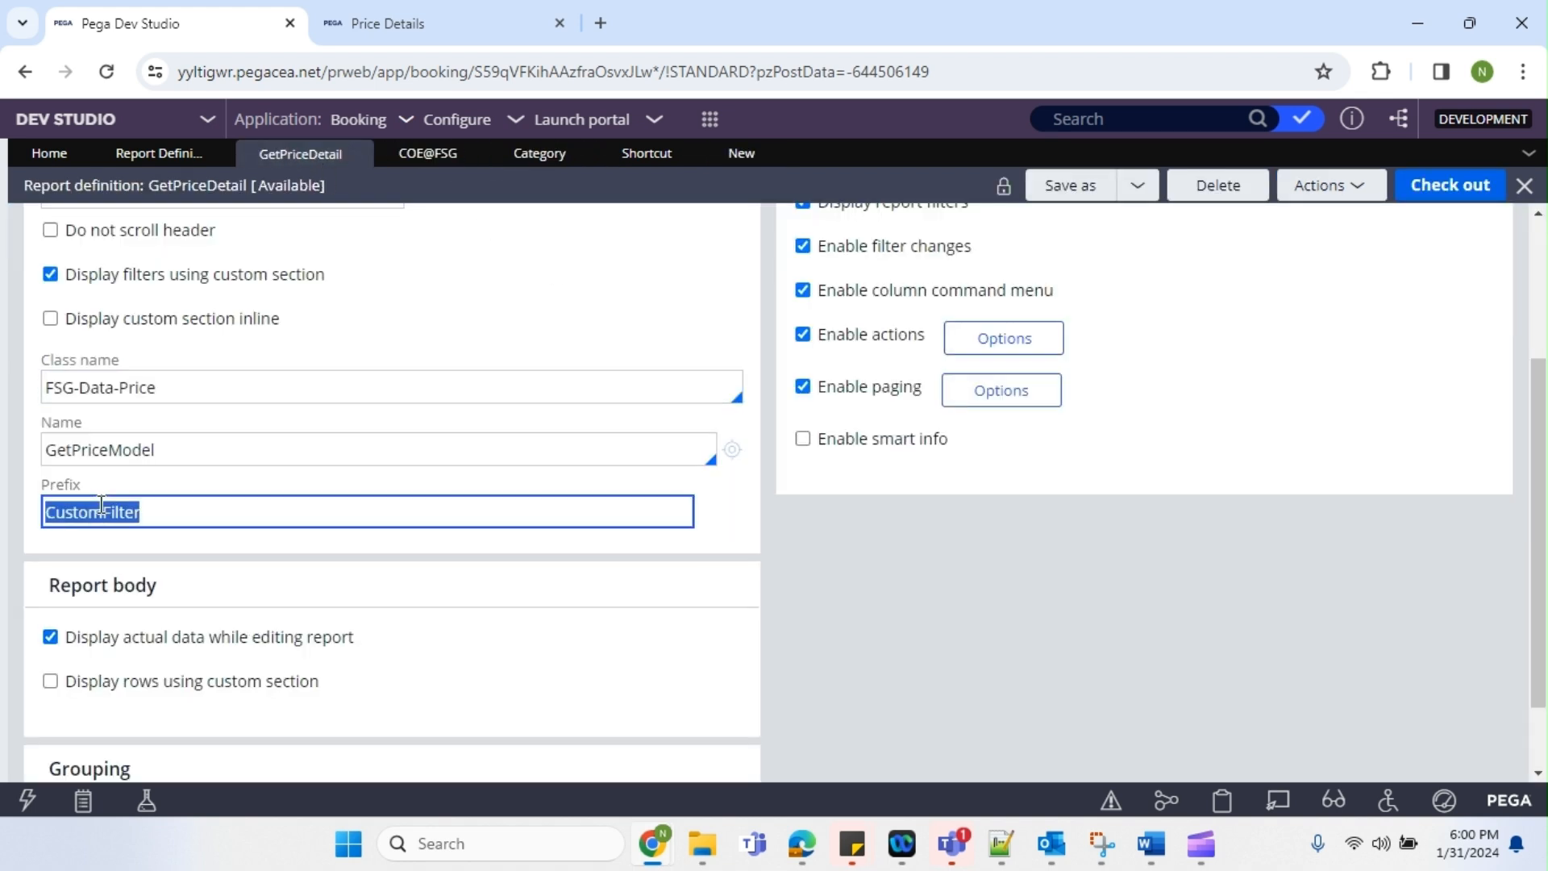
{"action": "left_click", "coordinate": [741, 153]}
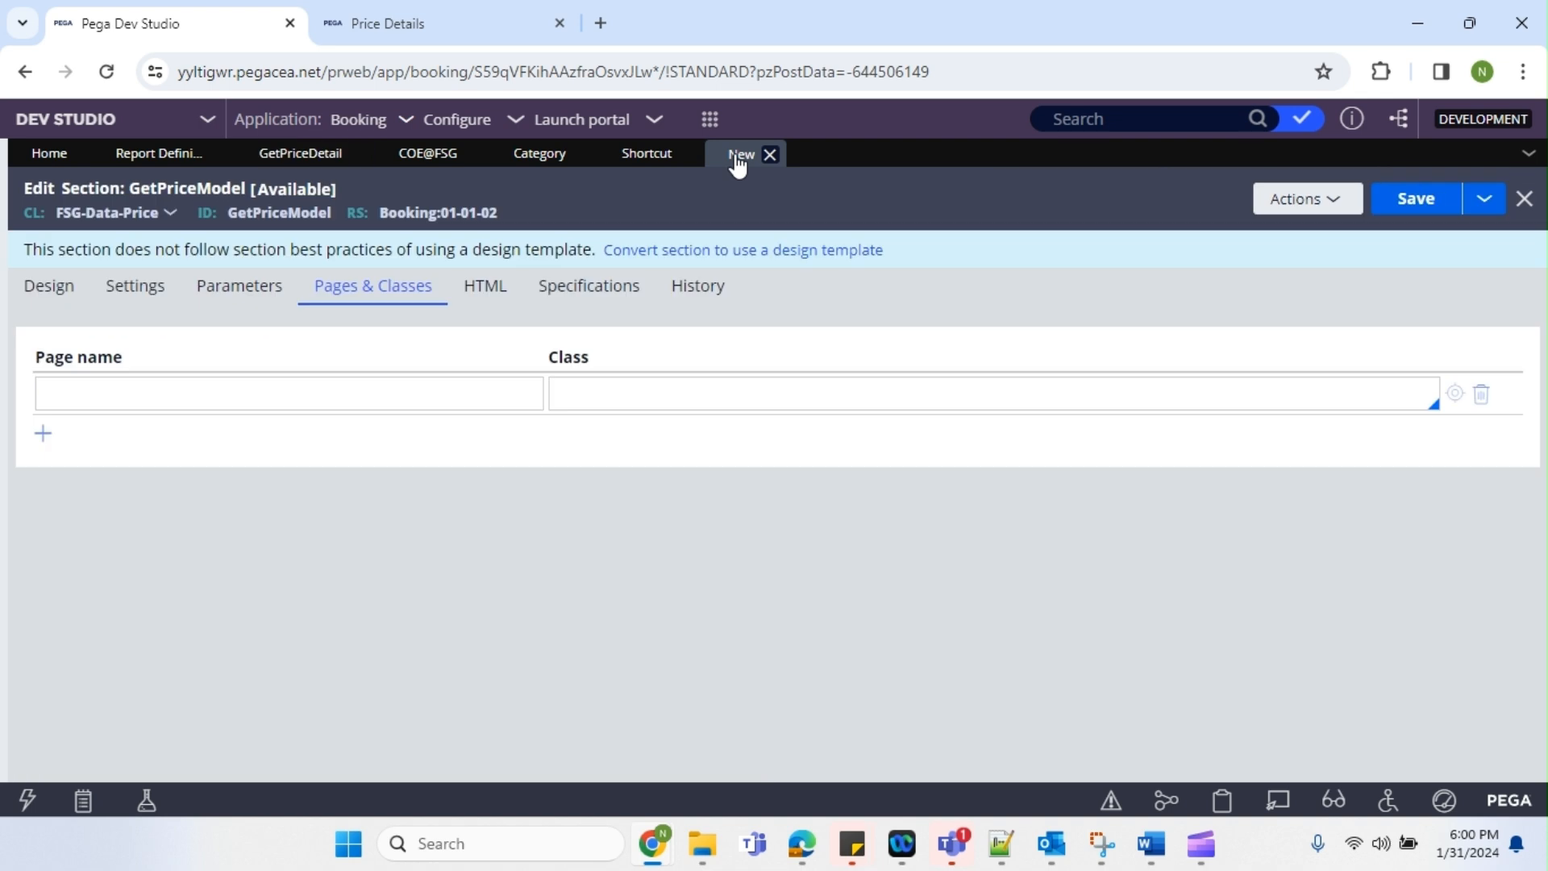
{"action": "left_click", "coordinate": [88, 391]}
{"action": "key", "text": "ctrl+v"}
{"action": "left_click", "coordinate": [609, 398]}
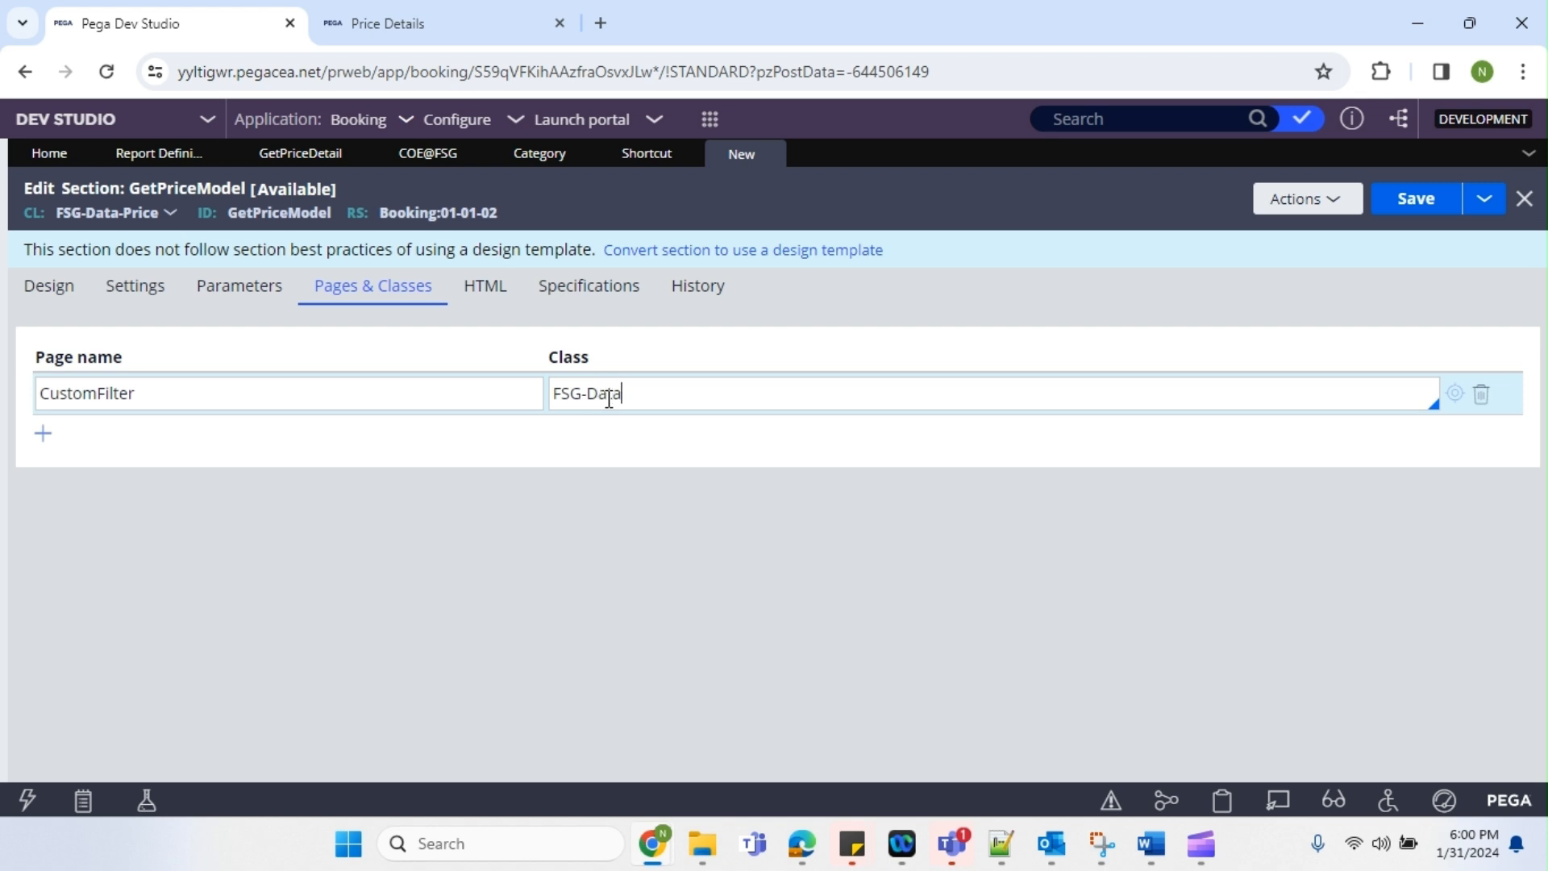
{"action": "type", "text": "FSG-Data-"}
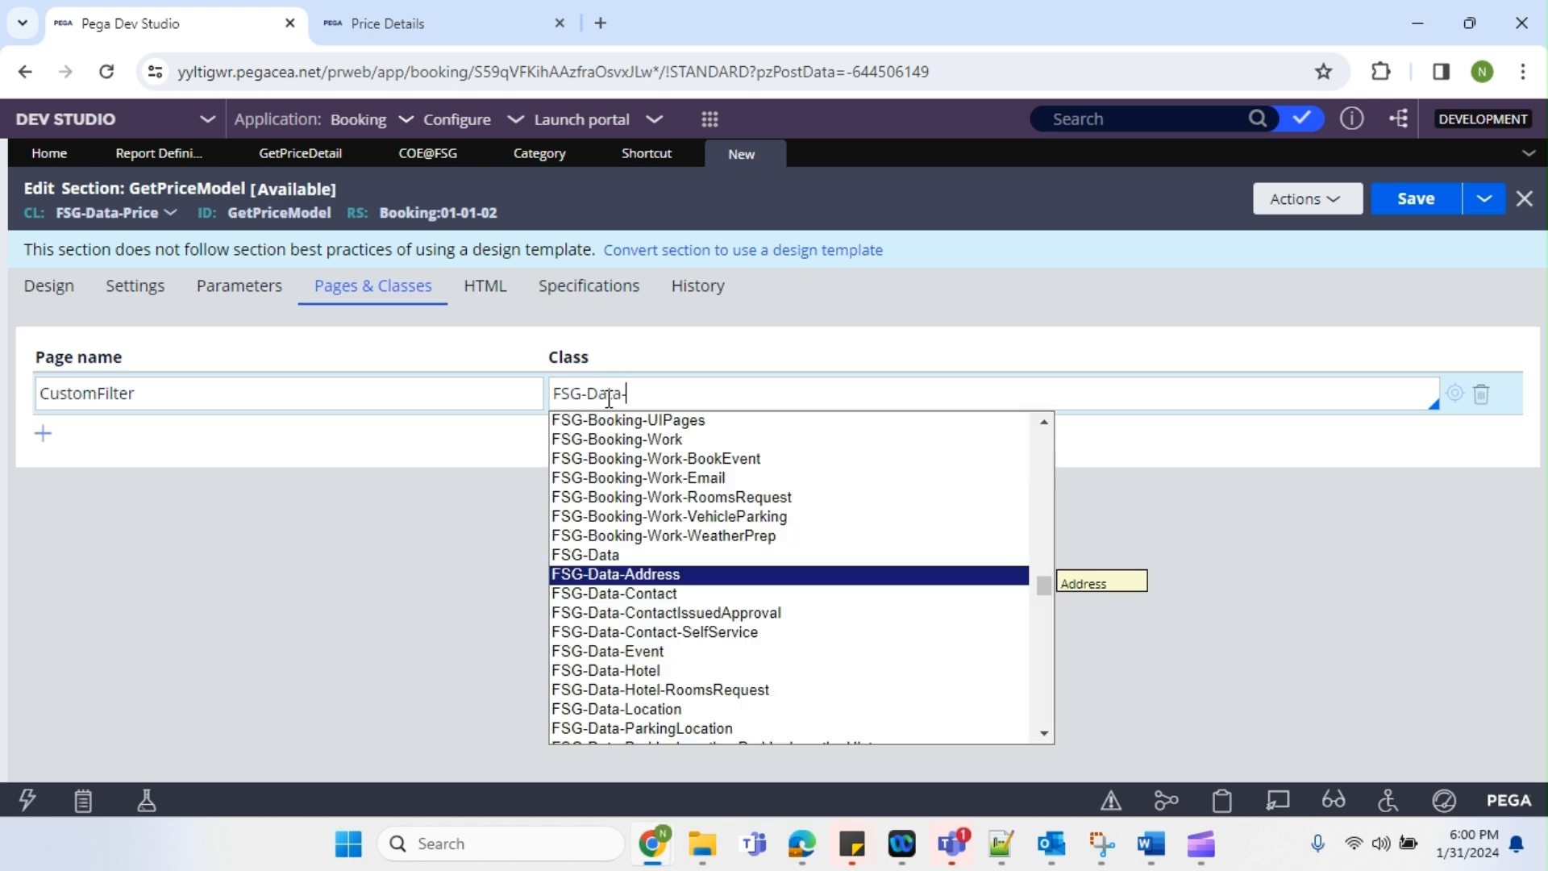
{"action": "type", "text": "Pri"}
{"action": "key", "text": "Return"}
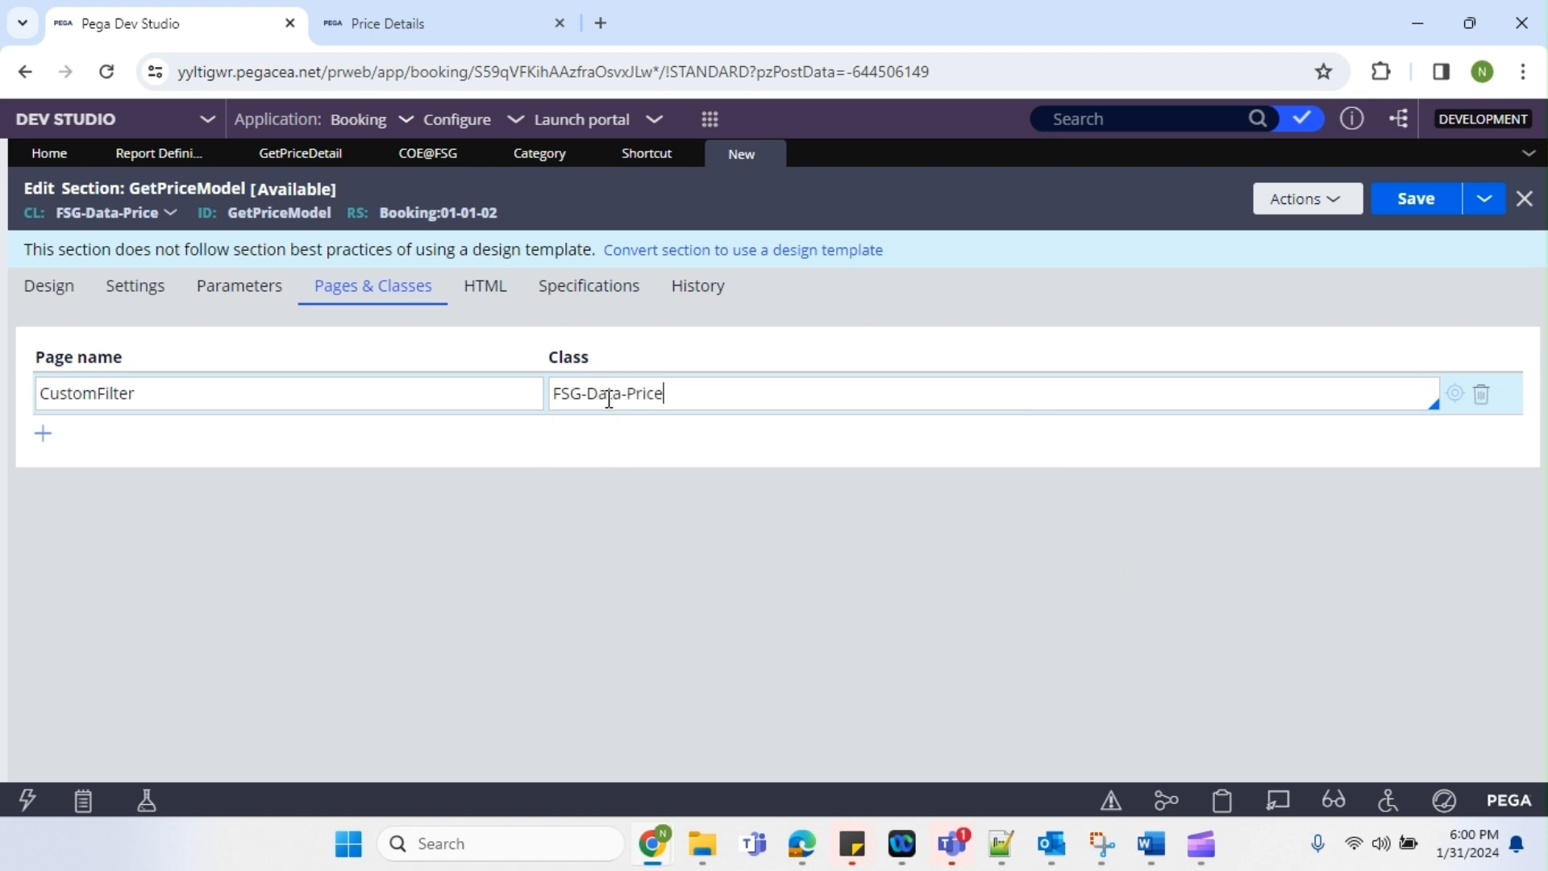
Bind the section's dropdown to the property CustomFilter.PricingModel
{"action": "left_click", "coordinate": [50, 302]}
{"action": "left_click", "coordinate": [170, 448]}
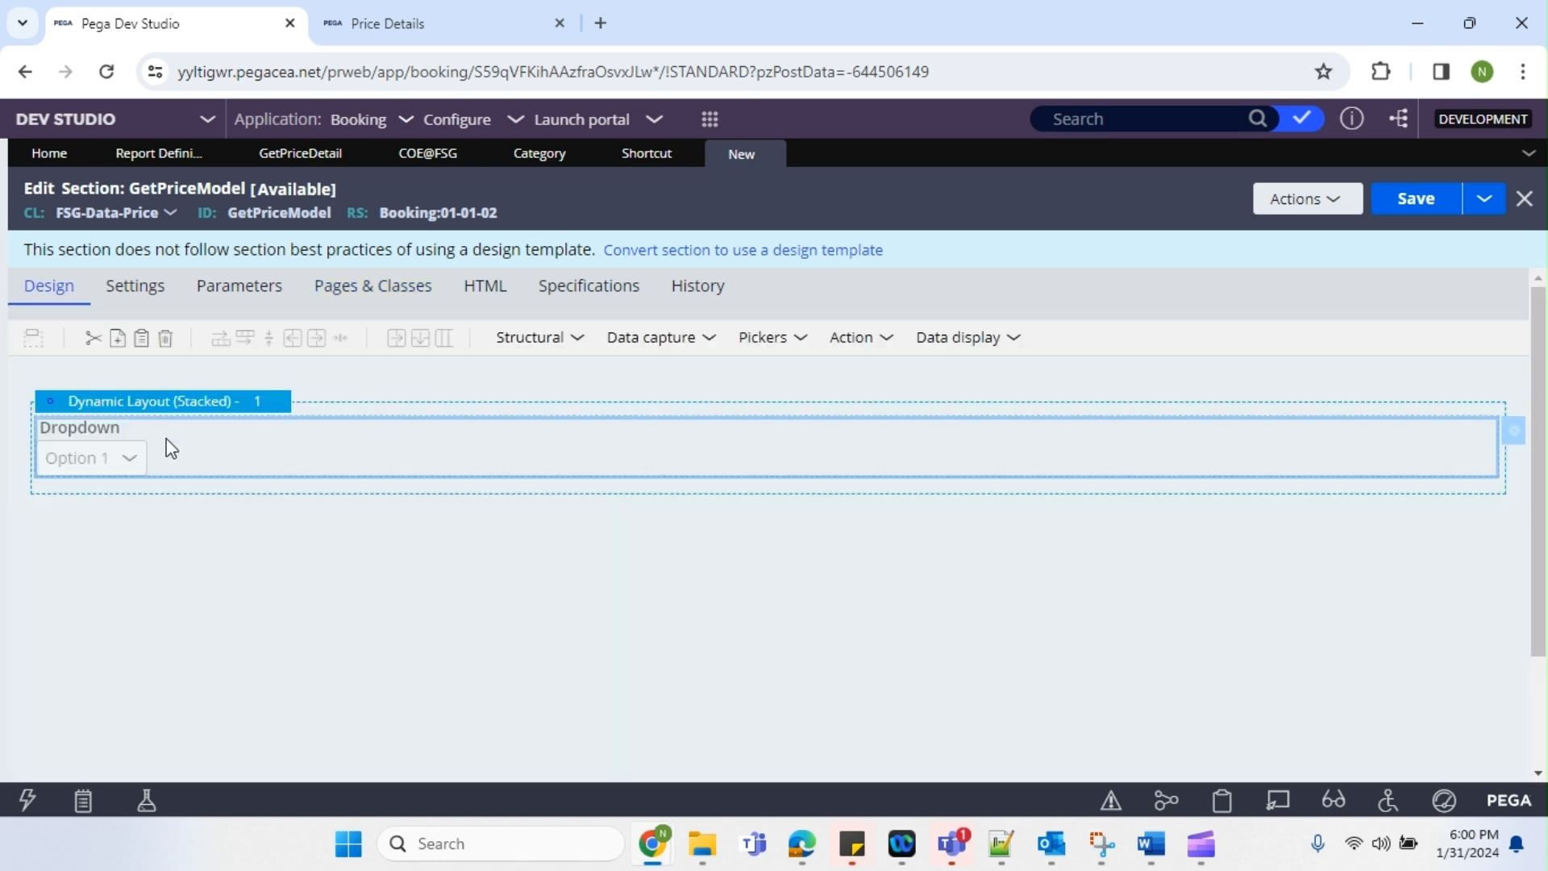
{"action": "double_click", "coordinate": [1482, 438]}
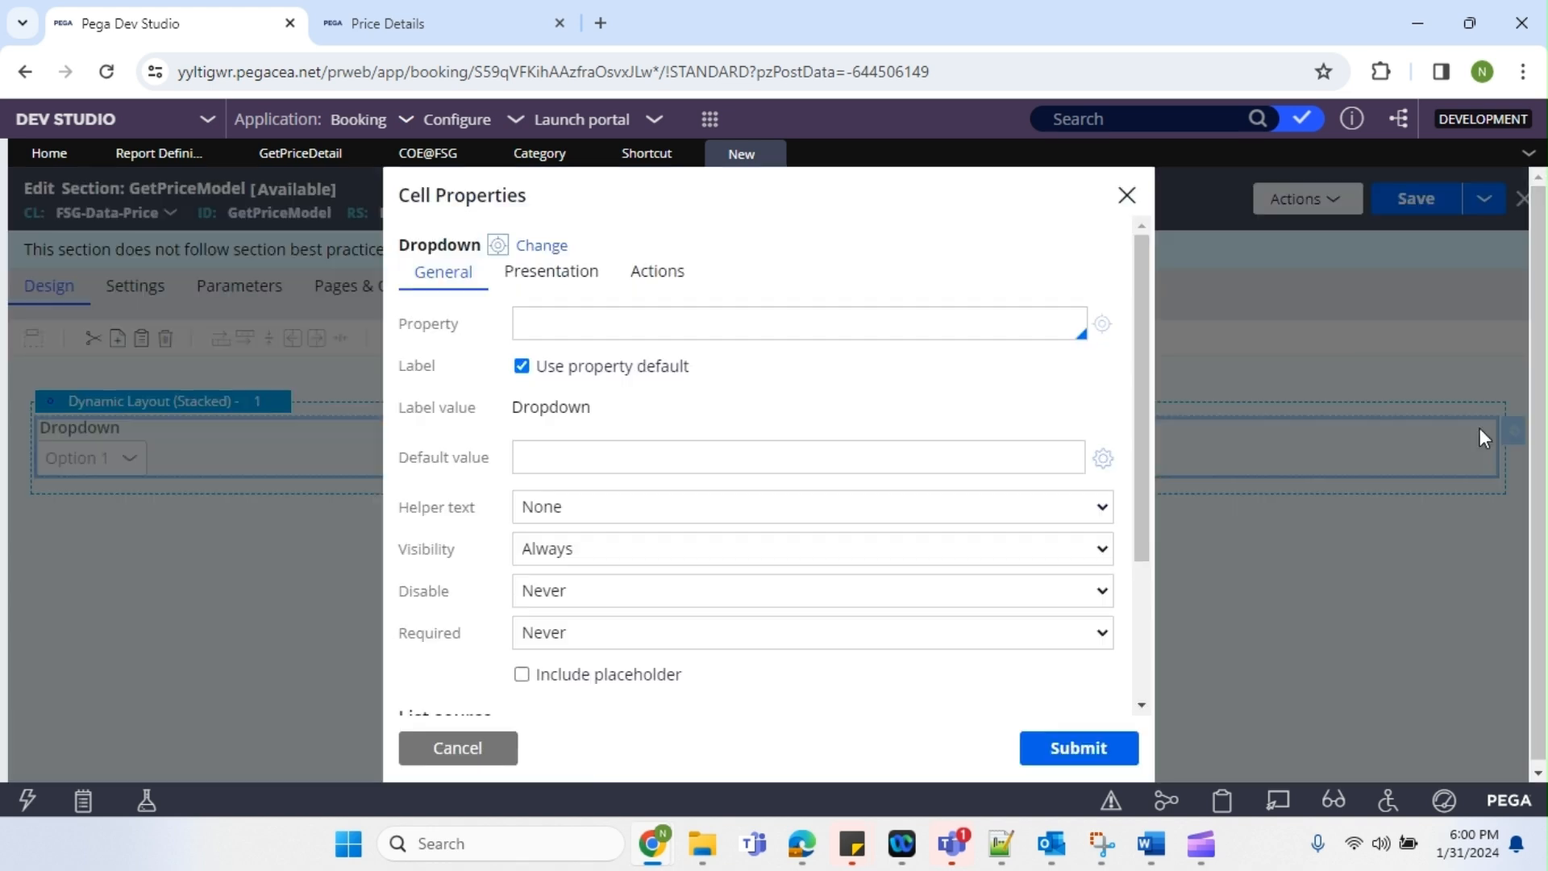
{"action": "left_click", "coordinate": [750, 321]}
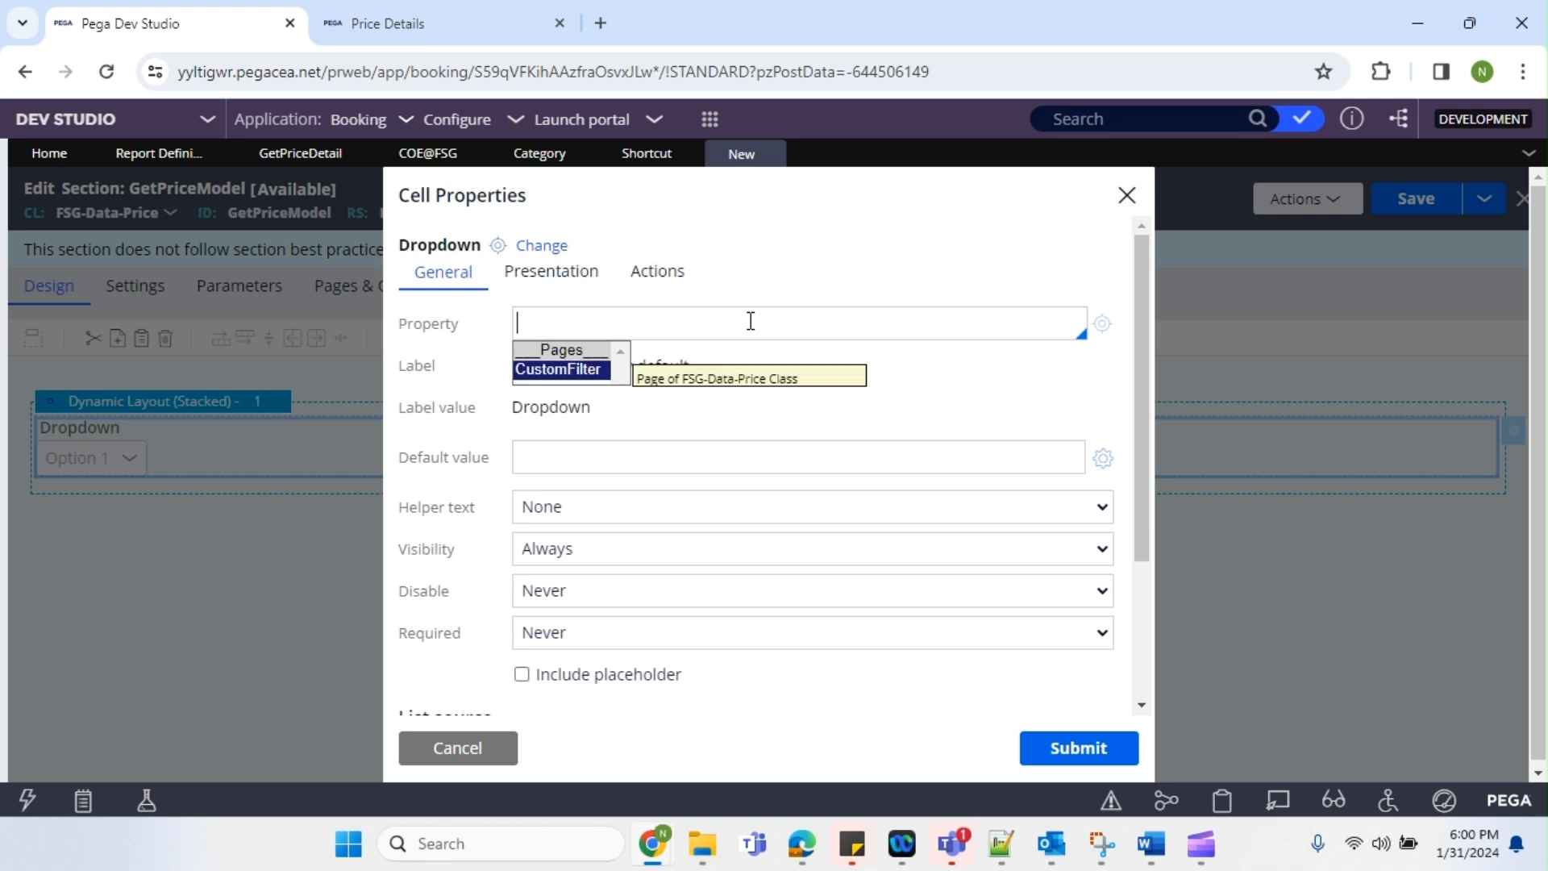
{"action": "key", "text": "Return"}
{"action": "key", "text": "Down"}
{"action": "key", "text": "Down"}
{"action": "key", "text": "Down"}
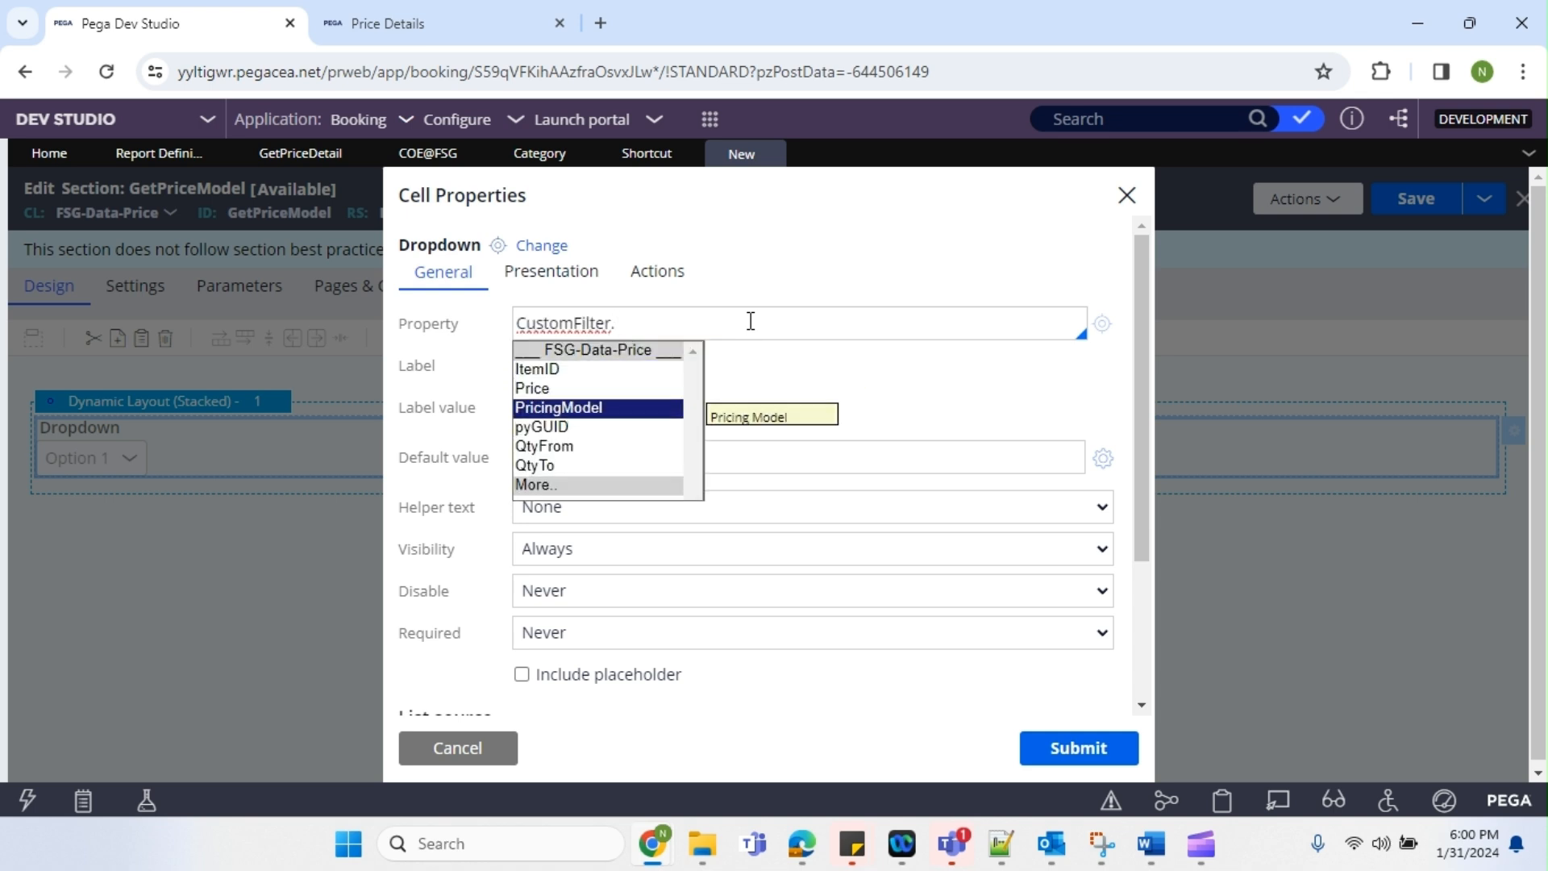
{"action": "key", "text": "Return"}
{"action": "left_click_drag", "start_coordinate": [791, 325], "coordinate": [531, 310]}
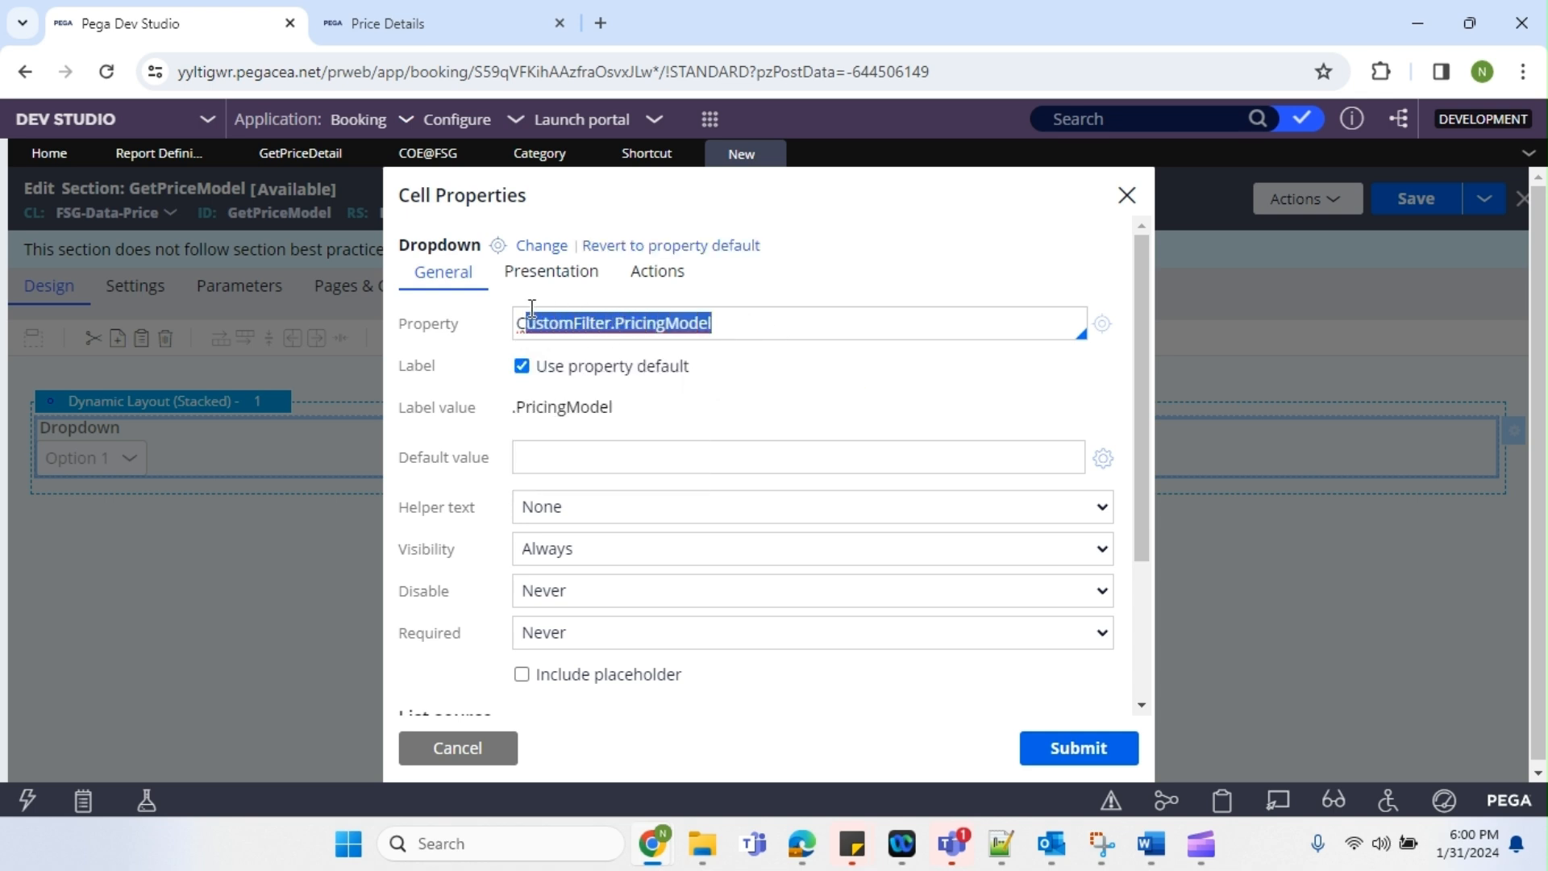
{"action": "left_click_drag", "start_coordinate": [725, 323], "coordinate": [526, 307]}
Turn off the property default label for the dropdown and set its label value to Pricing Model
{"action": "left_click", "coordinate": [522, 366]}
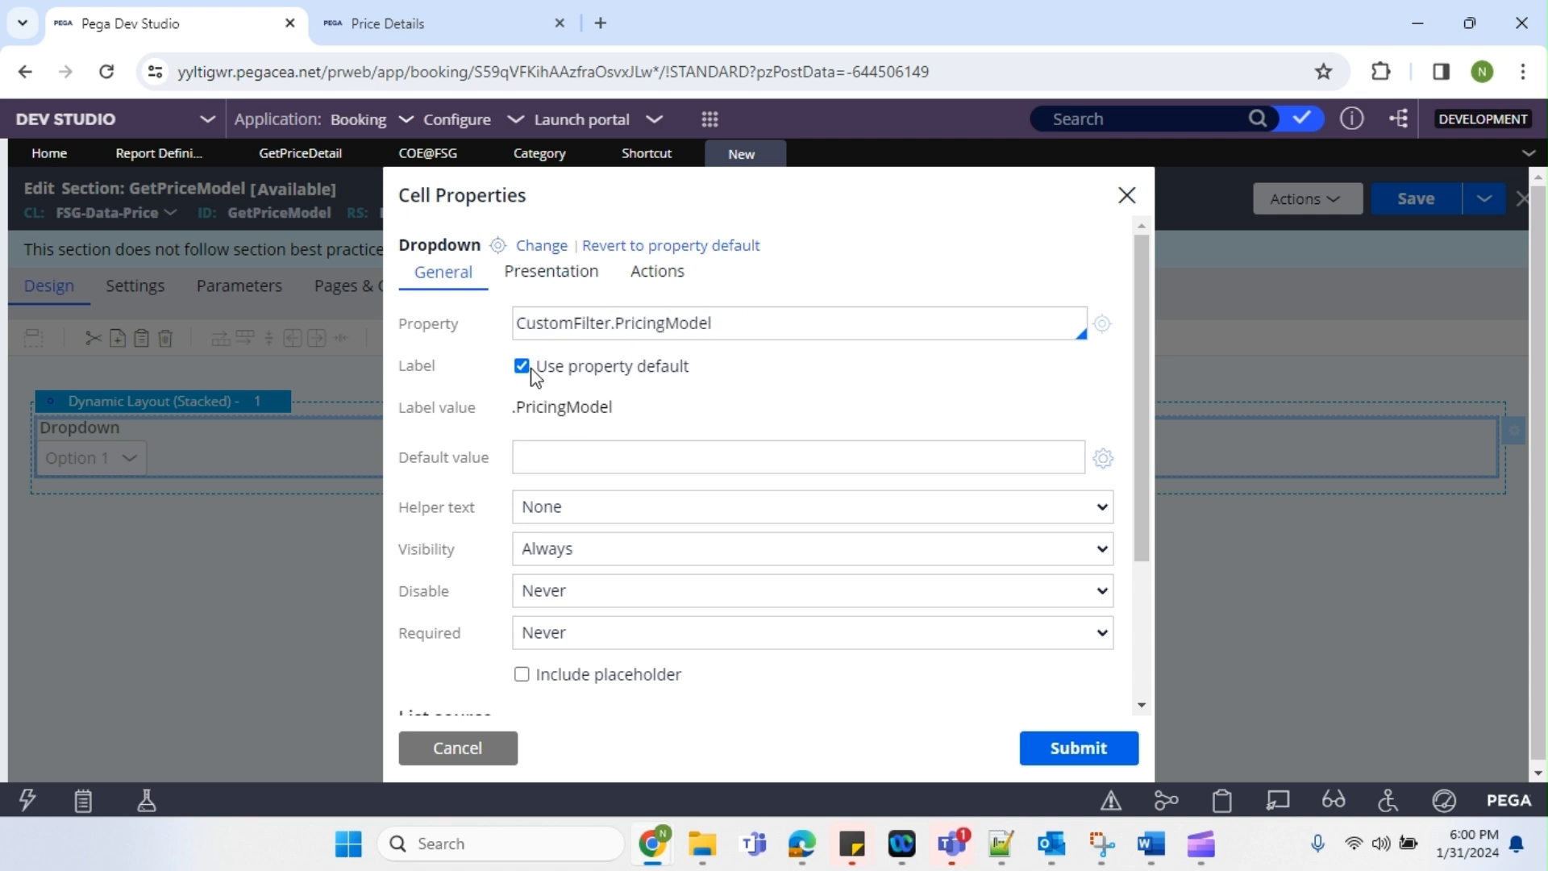
{"action": "double_click", "coordinate": [562, 411]}
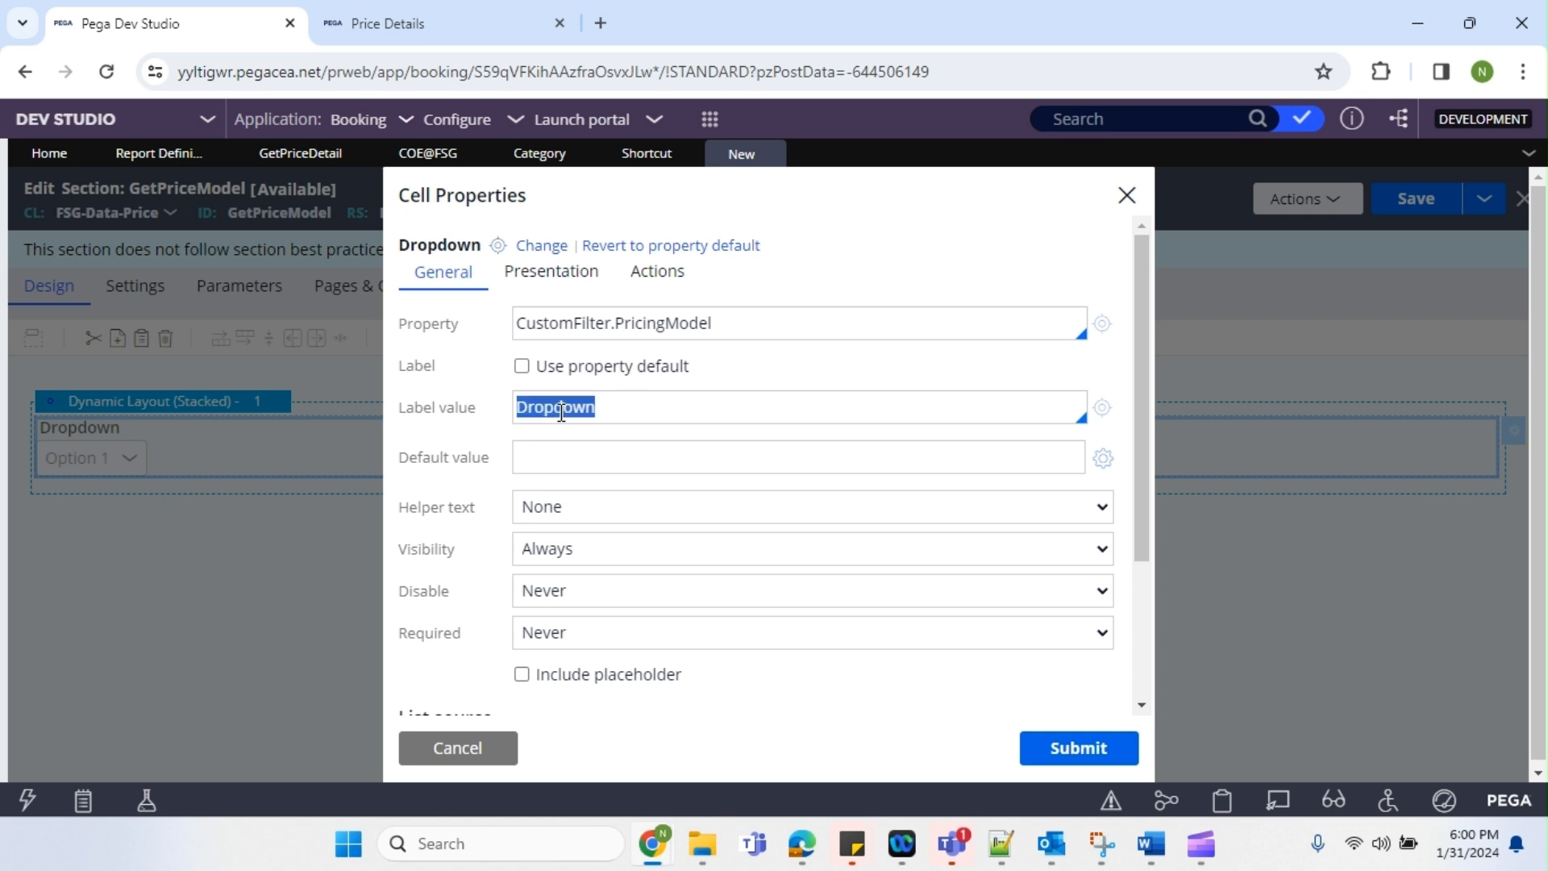
{"action": "type", "text": "Pricing Model"}
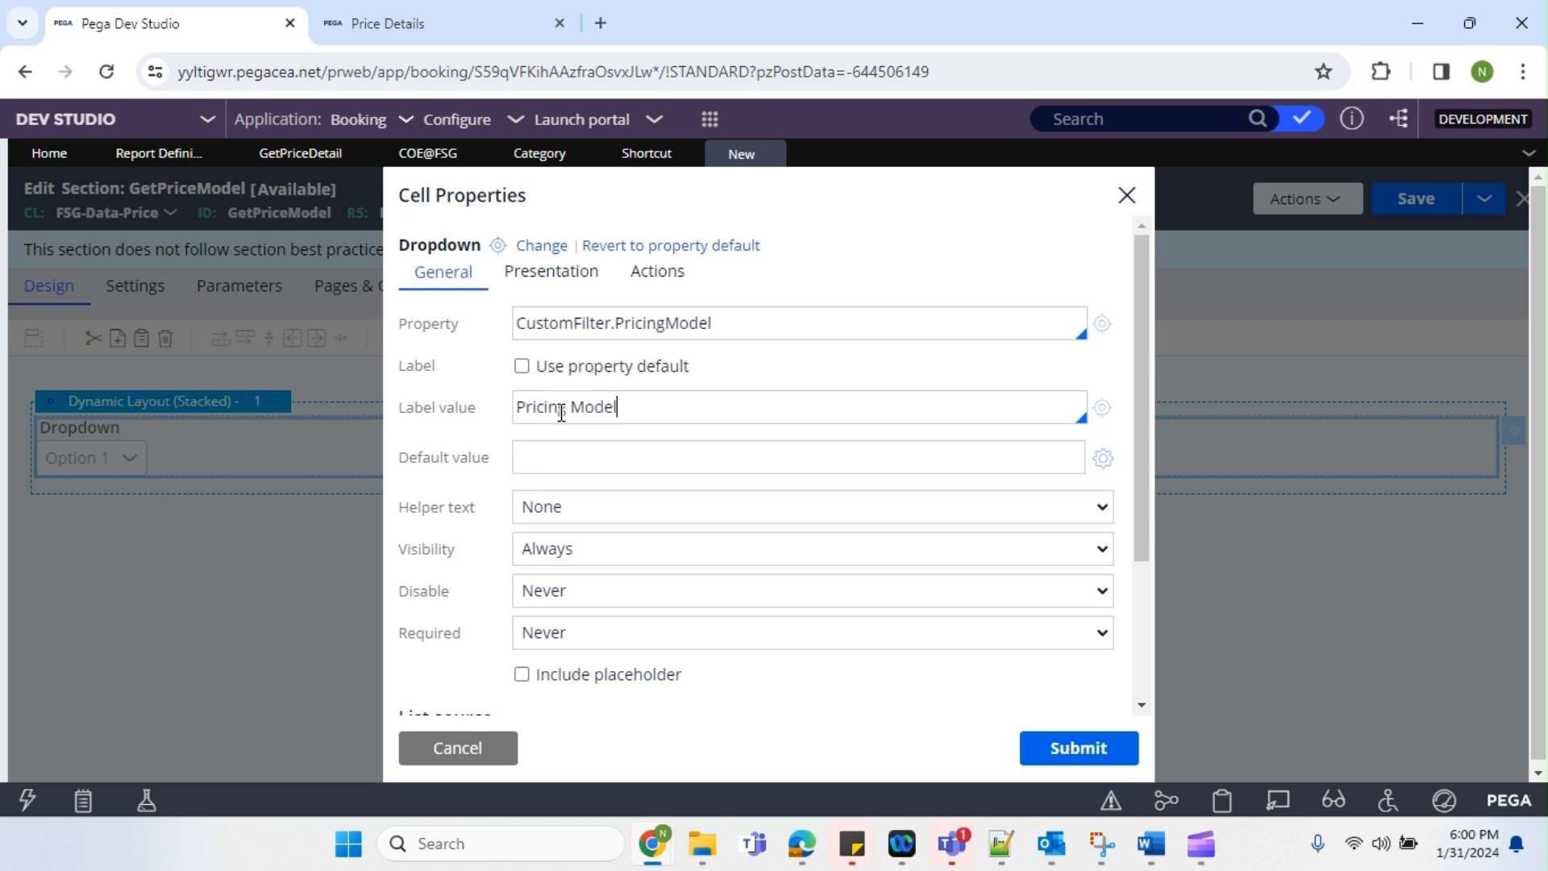
Set the dropdown's list source type to Report definition
{"action": "scroll", "coordinate": [562, 413], "scroll_direction": "down", "scroll_amount": 3}
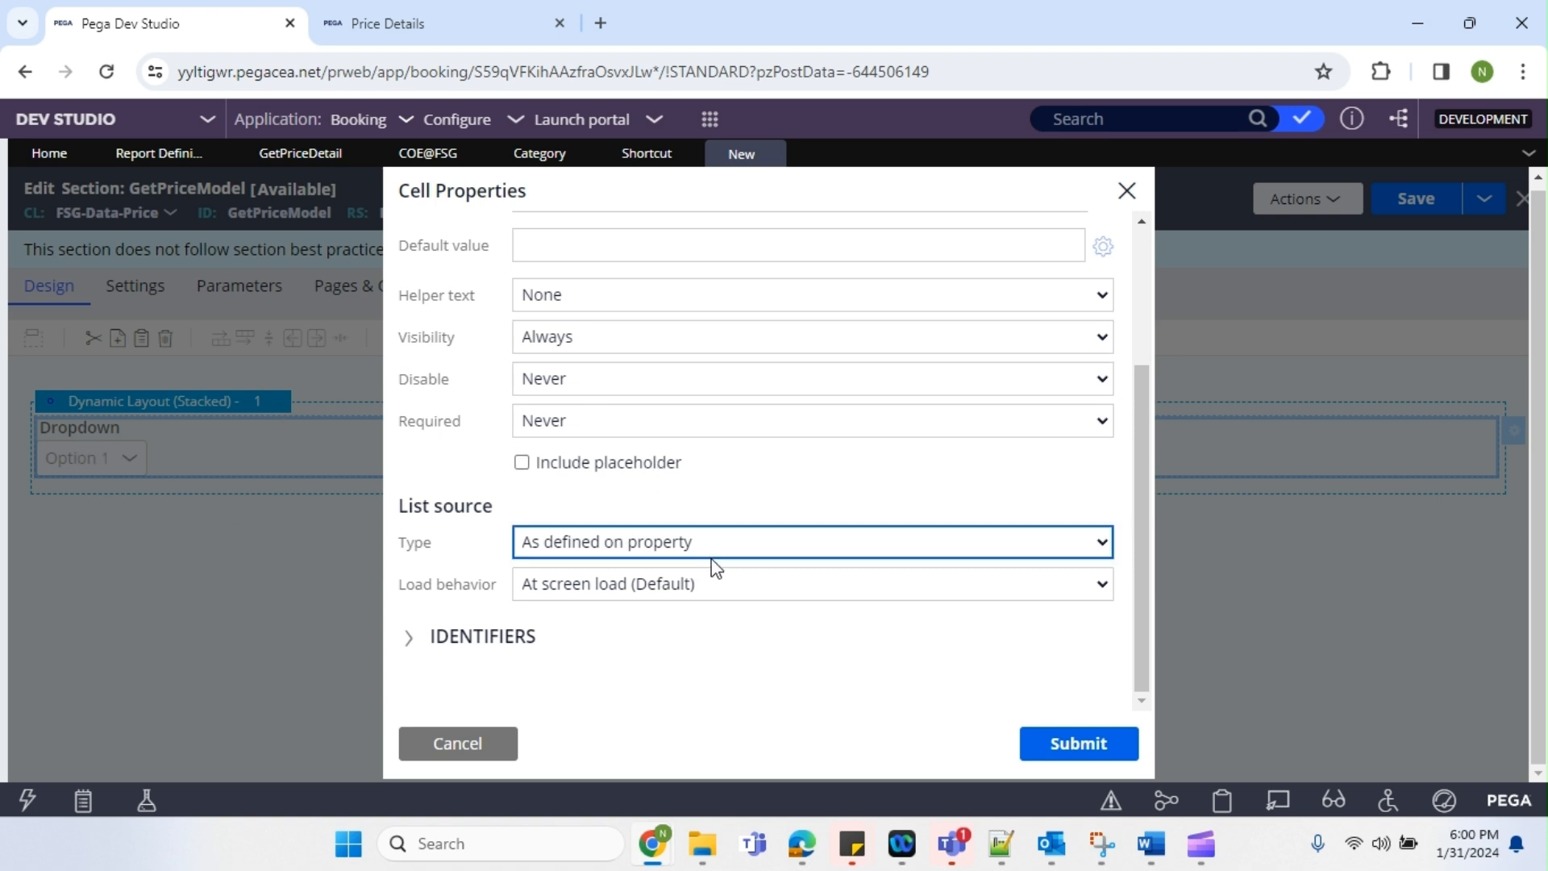
{"action": "scroll", "coordinate": [708, 563], "scroll_direction": "up", "scroll_amount": 2}
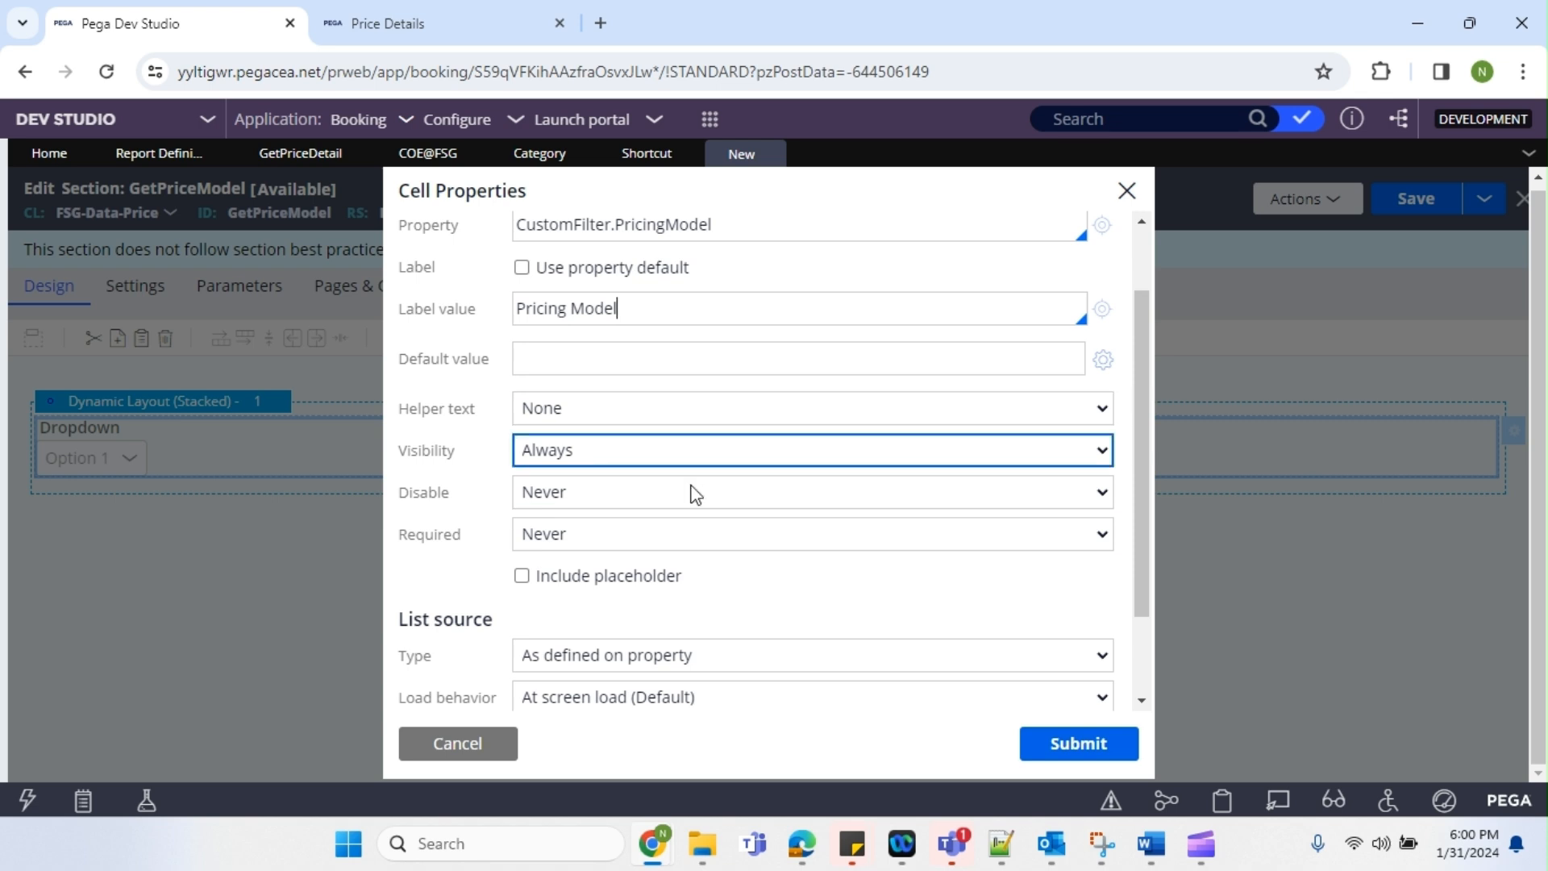
{"action": "scroll", "coordinate": [681, 548], "scroll_direction": "down", "scroll_amount": 2}
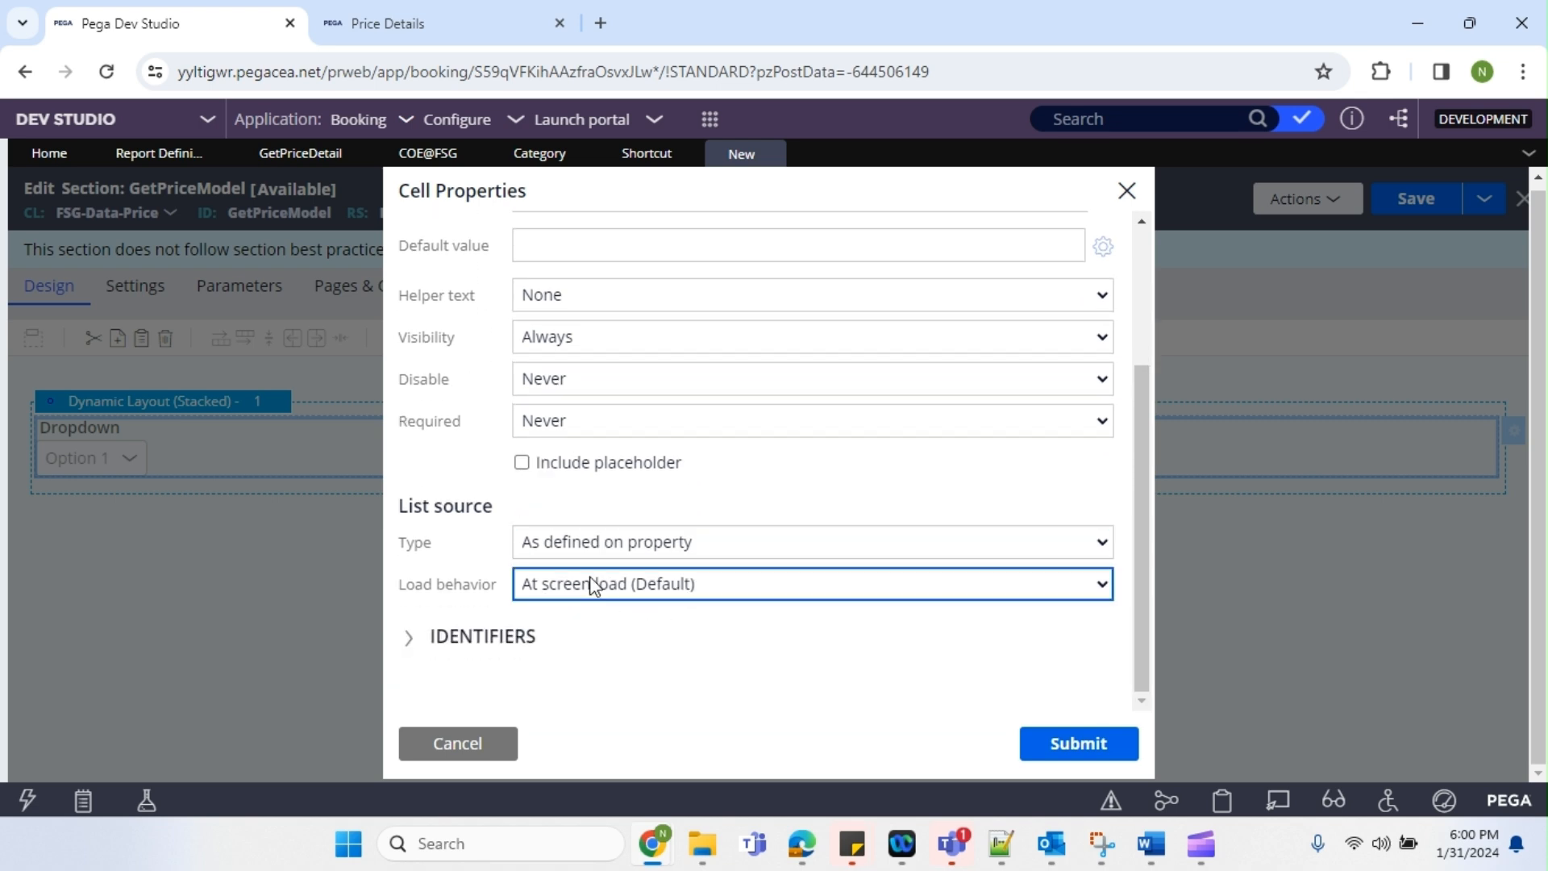
{"action": "scroll", "coordinate": [603, 520], "scroll_direction": "up", "scroll_amount": 2}
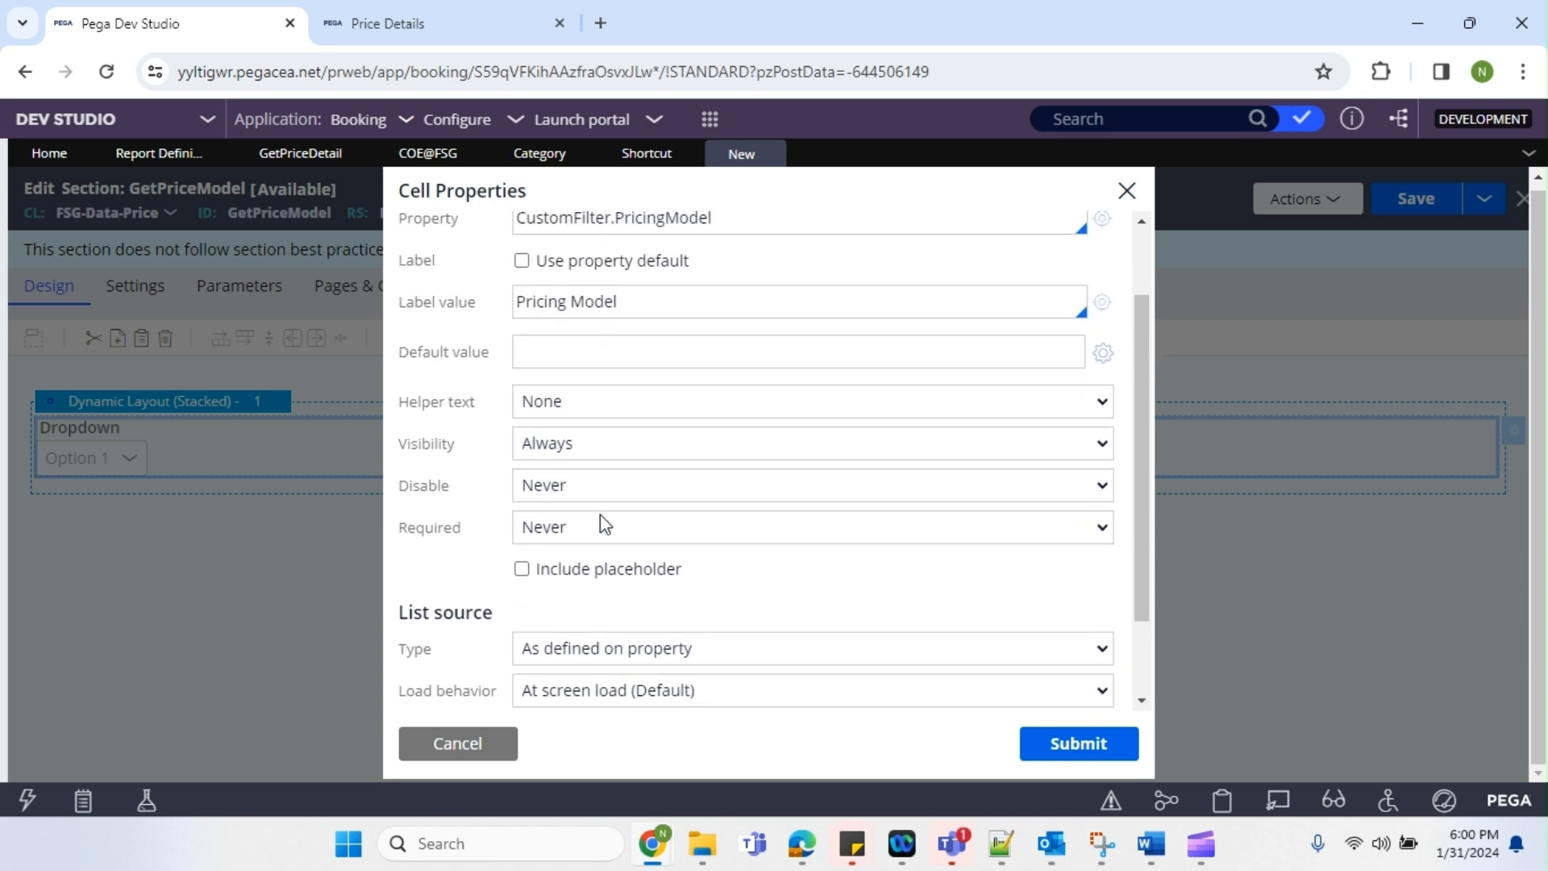
{"action": "scroll", "coordinate": [598, 557], "scroll_direction": "down", "scroll_amount": 2}
{"action": "left_click", "coordinate": [593, 593]}
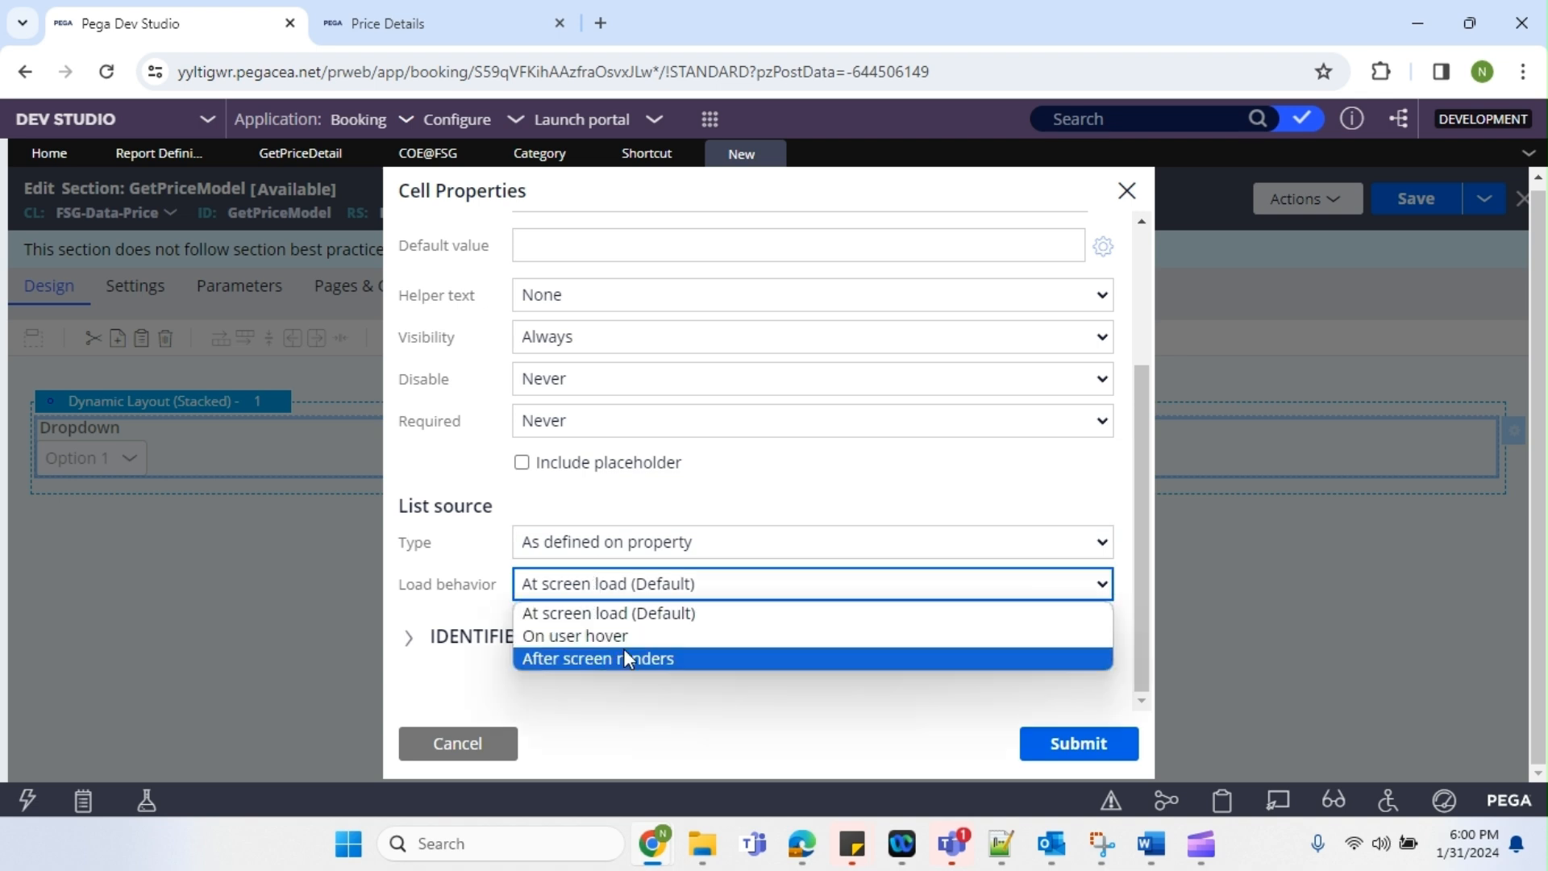
{"action": "left_click", "coordinate": [607, 554]}
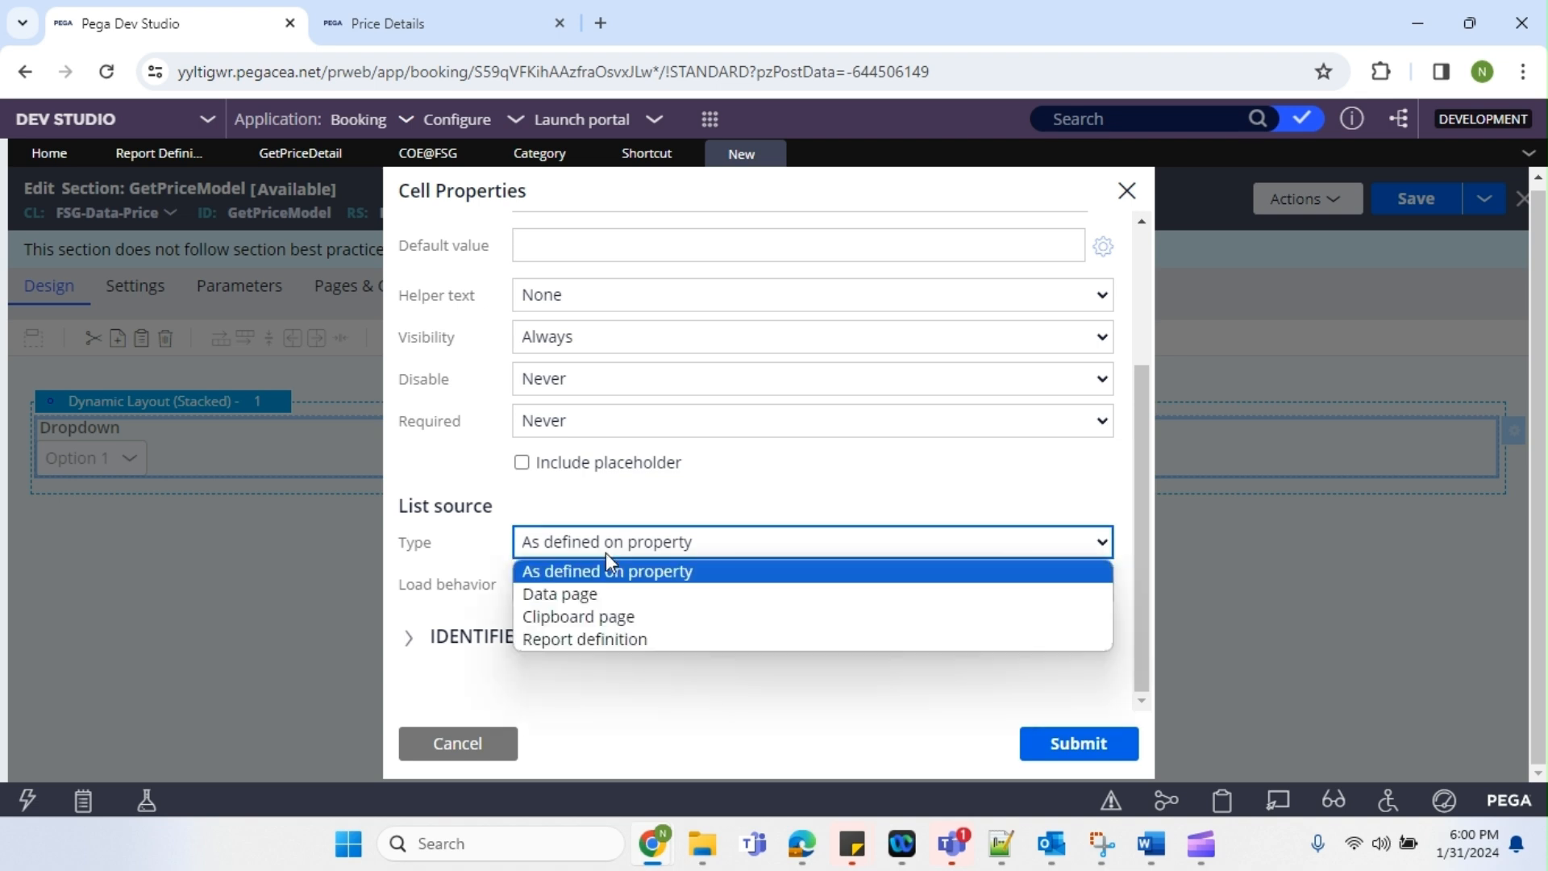
{"action": "left_click", "coordinate": [576, 641]}
Set the class that the dropdown's list source applies to as FSG-Data-Price
{"action": "scroll", "coordinate": [613, 500], "scroll_direction": "down", "scroll_amount": 2}
{"action": "left_click", "coordinate": [583, 360]}
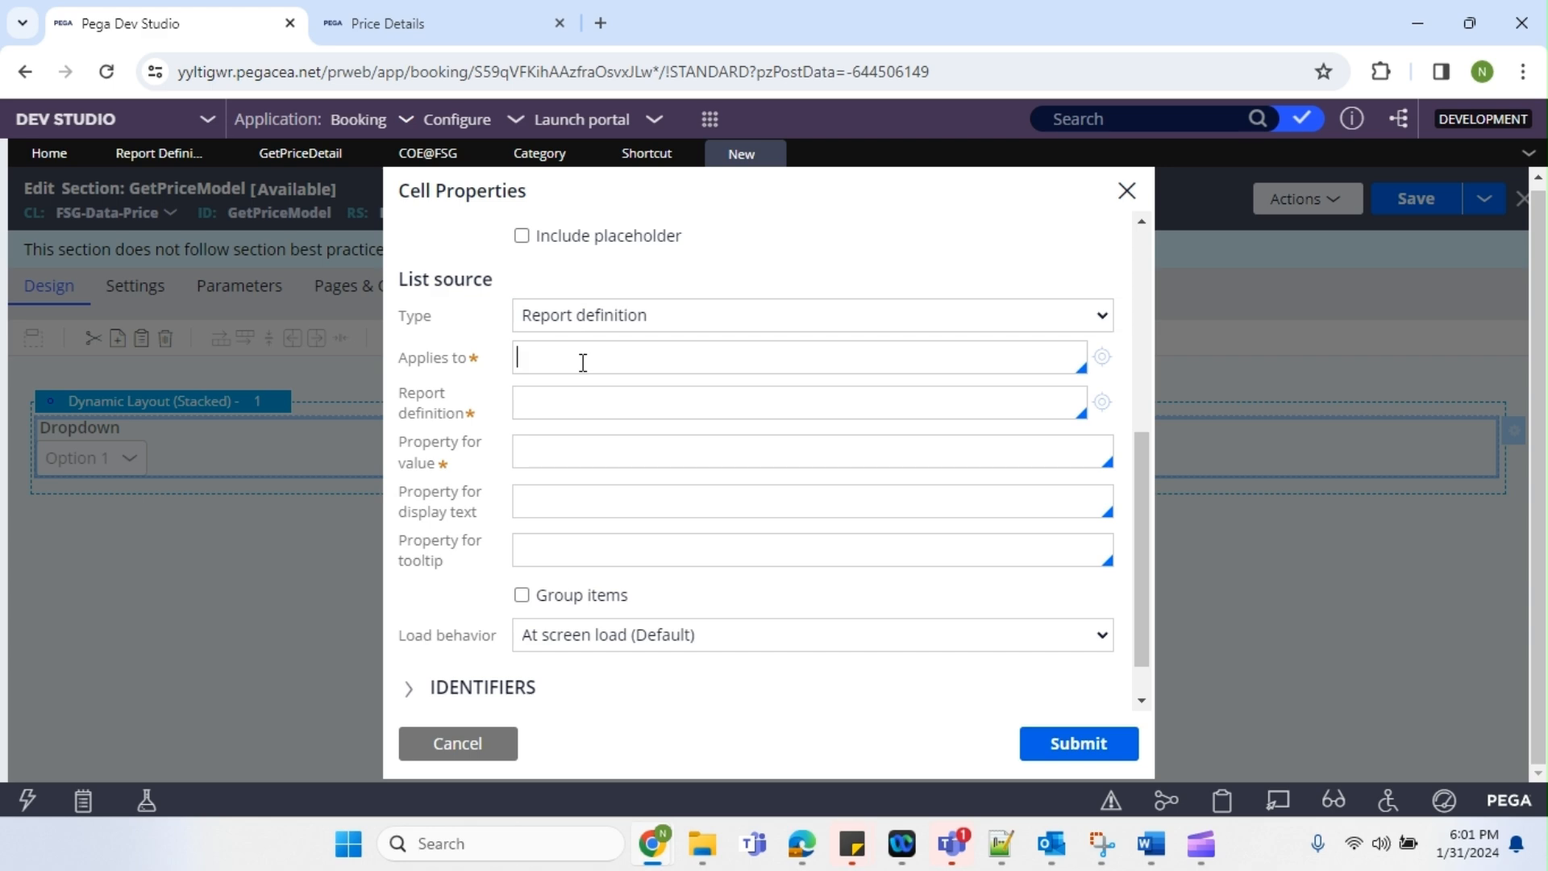
{"action": "type", "text": "D"}
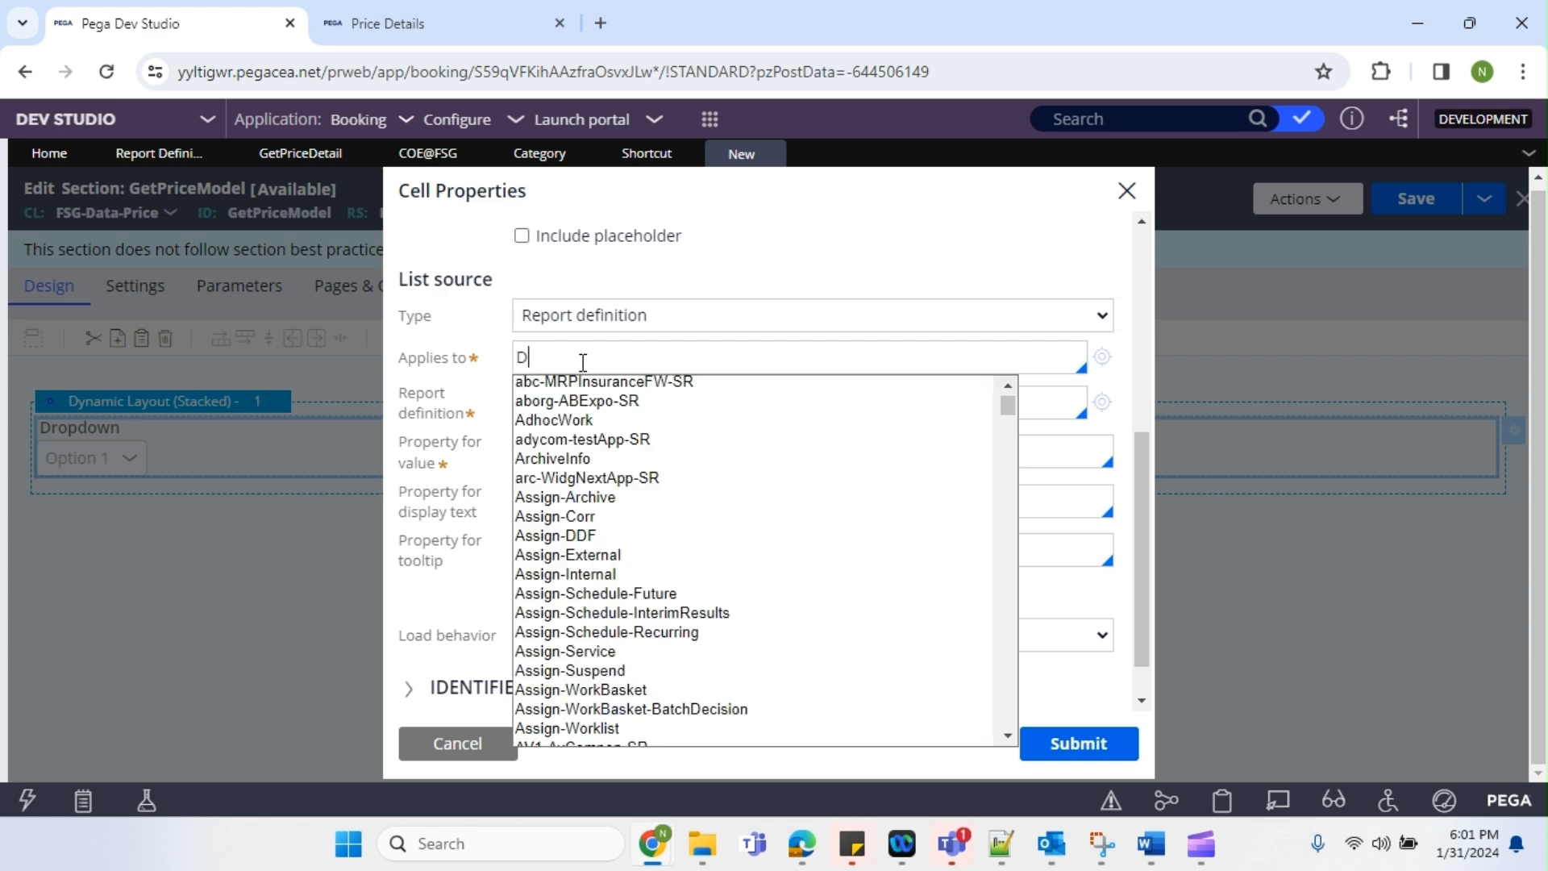
{"action": "type", "text": "ata-FS"}
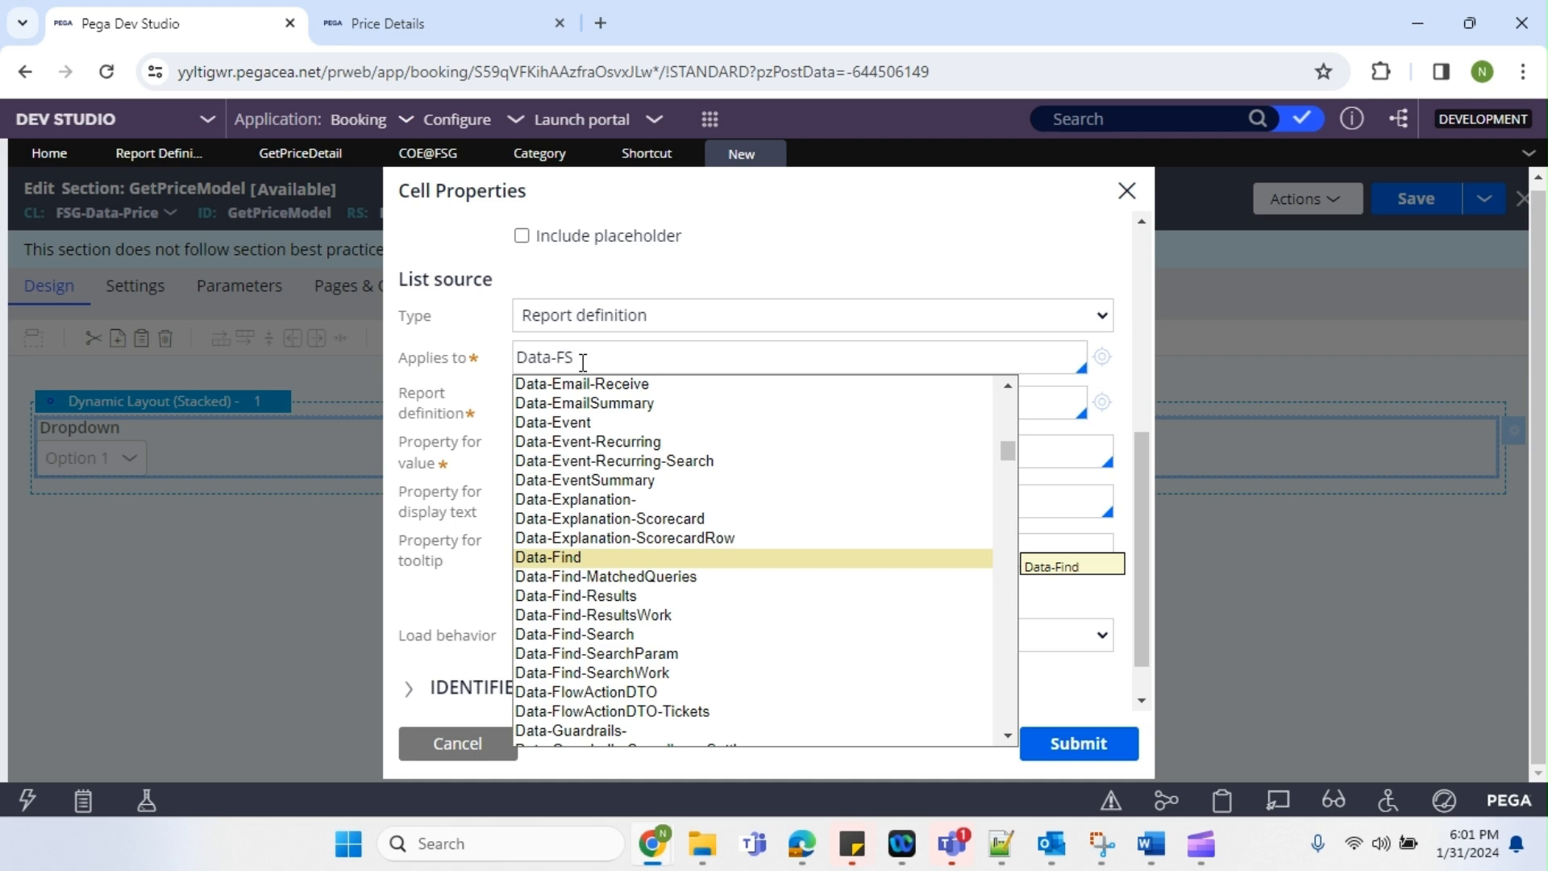
{"action": "key", "text": "ctrl+a"}
{"action": "type", "text": "F"}
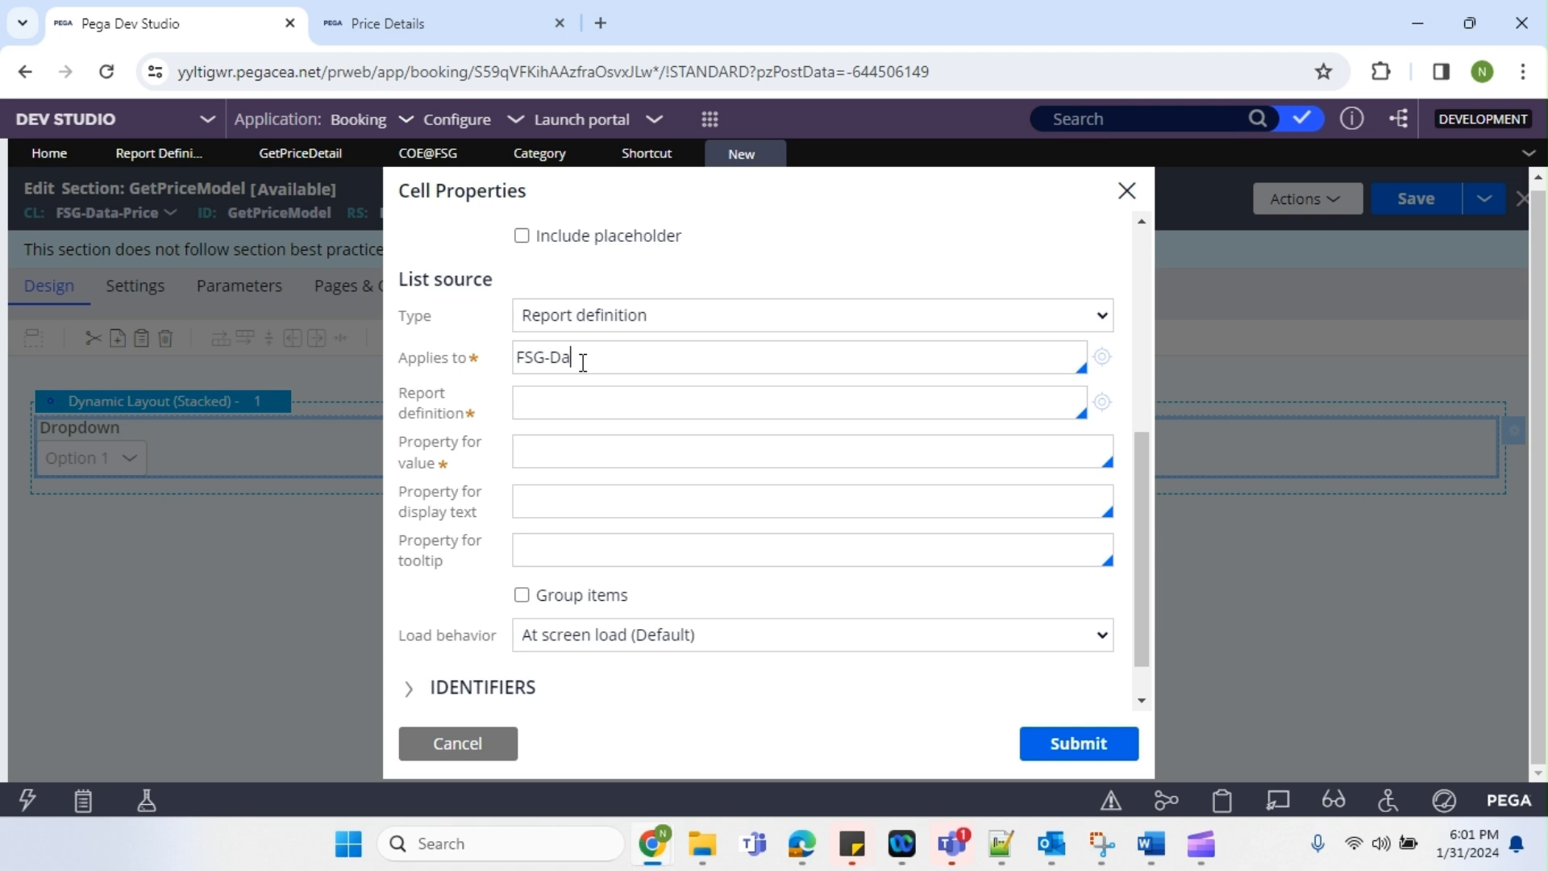
{"action": "key", "text": "Down"}
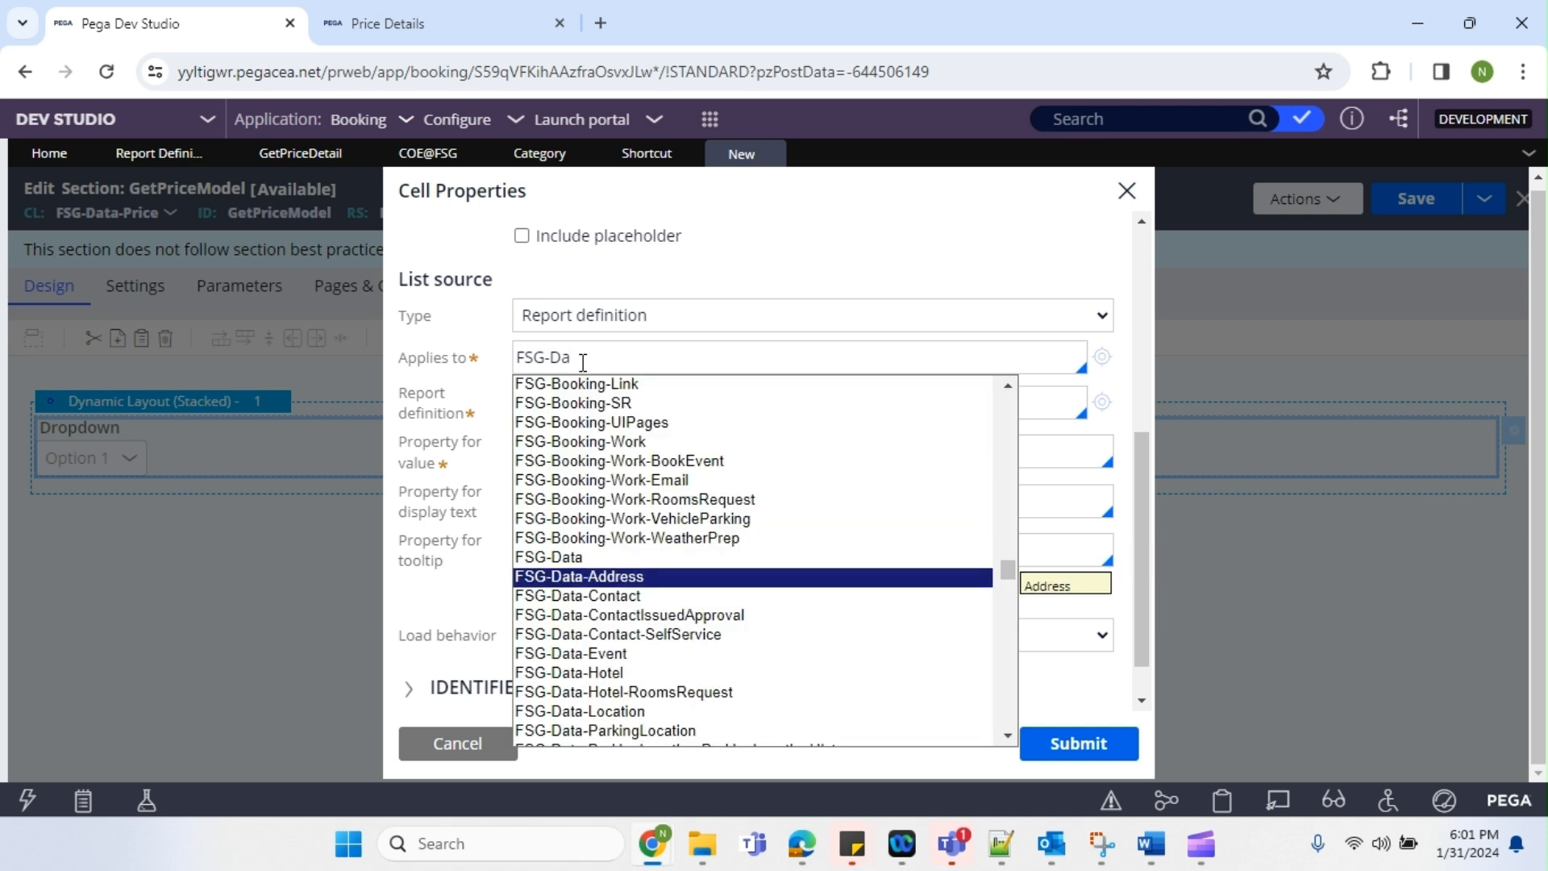
{"action": "key", "text": "Down"}
{"action": "key", "text": "Down"}
{"action": "key", "text": "Down"}
{"action": "type", "text": "ta-p"}
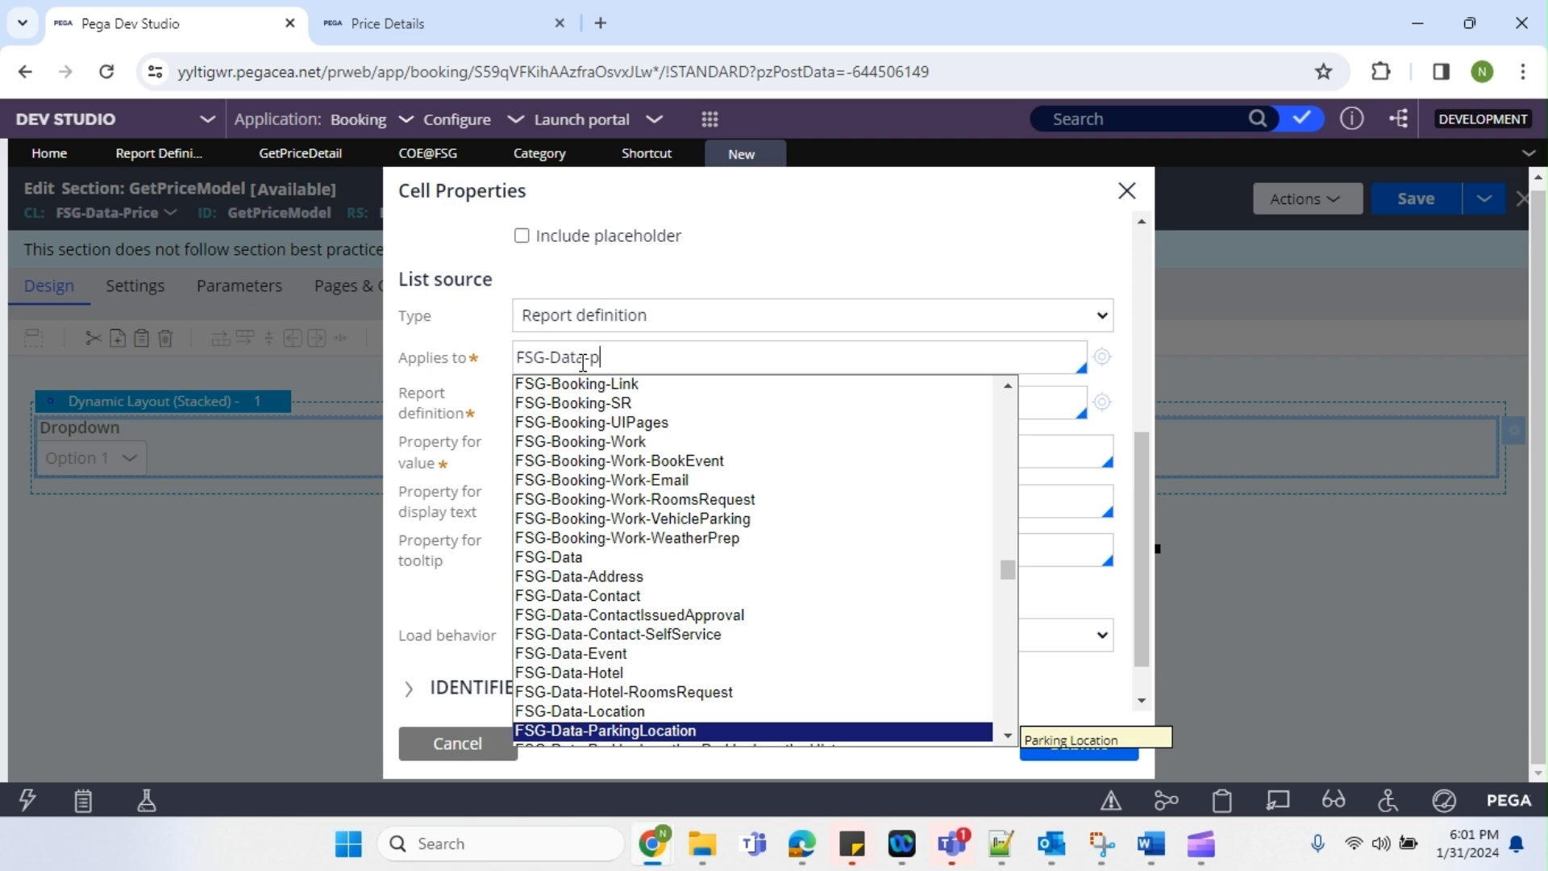
{"action": "scroll", "coordinate": [711, 596], "scroll_direction": "down", "scroll_amount": 2}
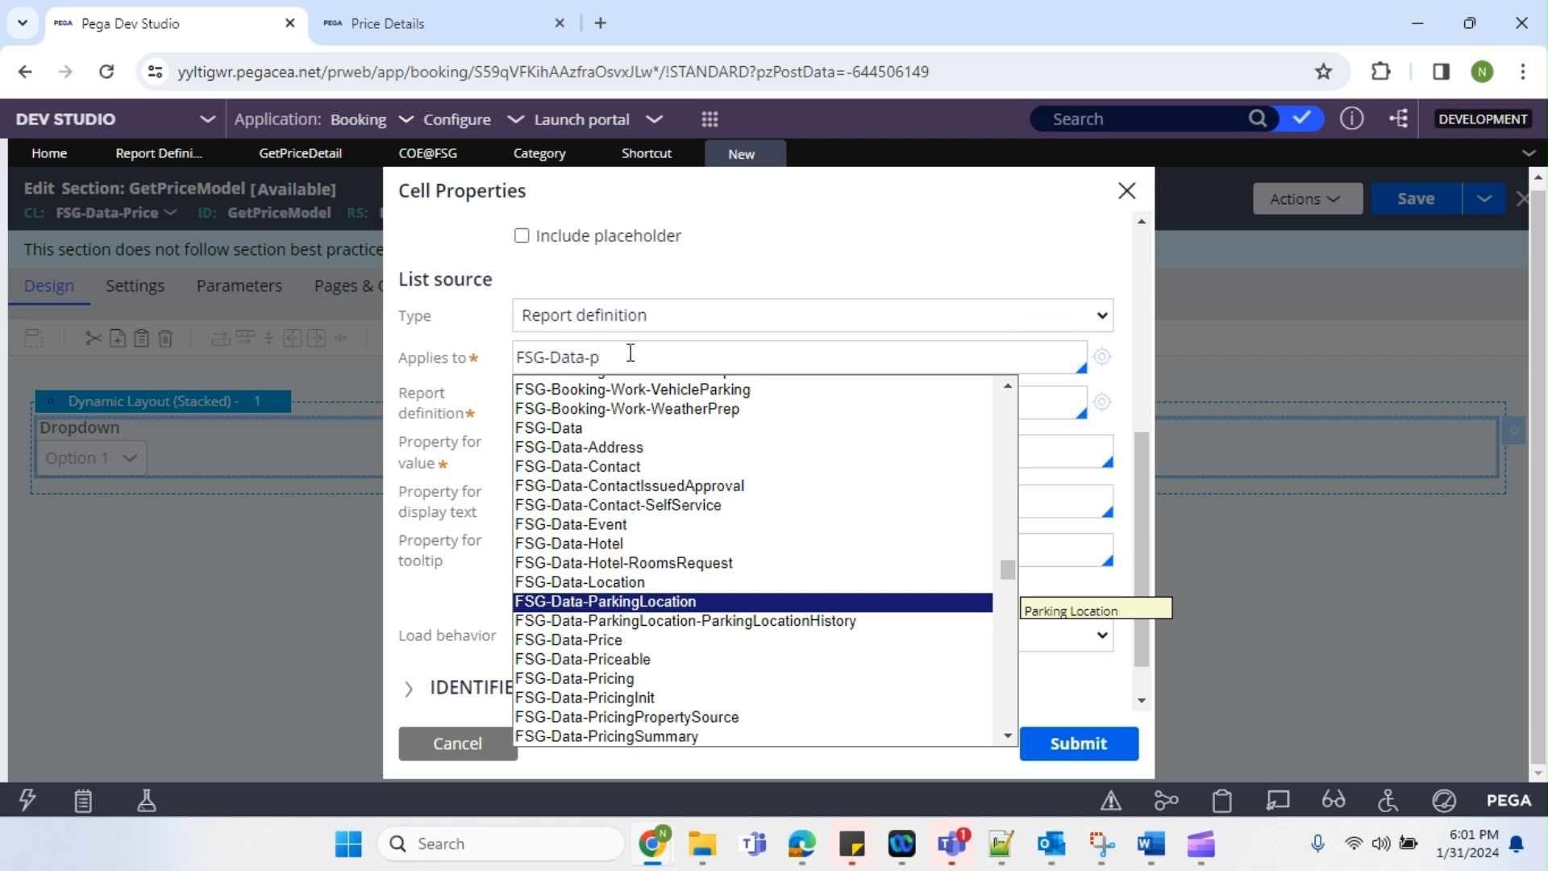
{"action": "type", "text": "ri"}
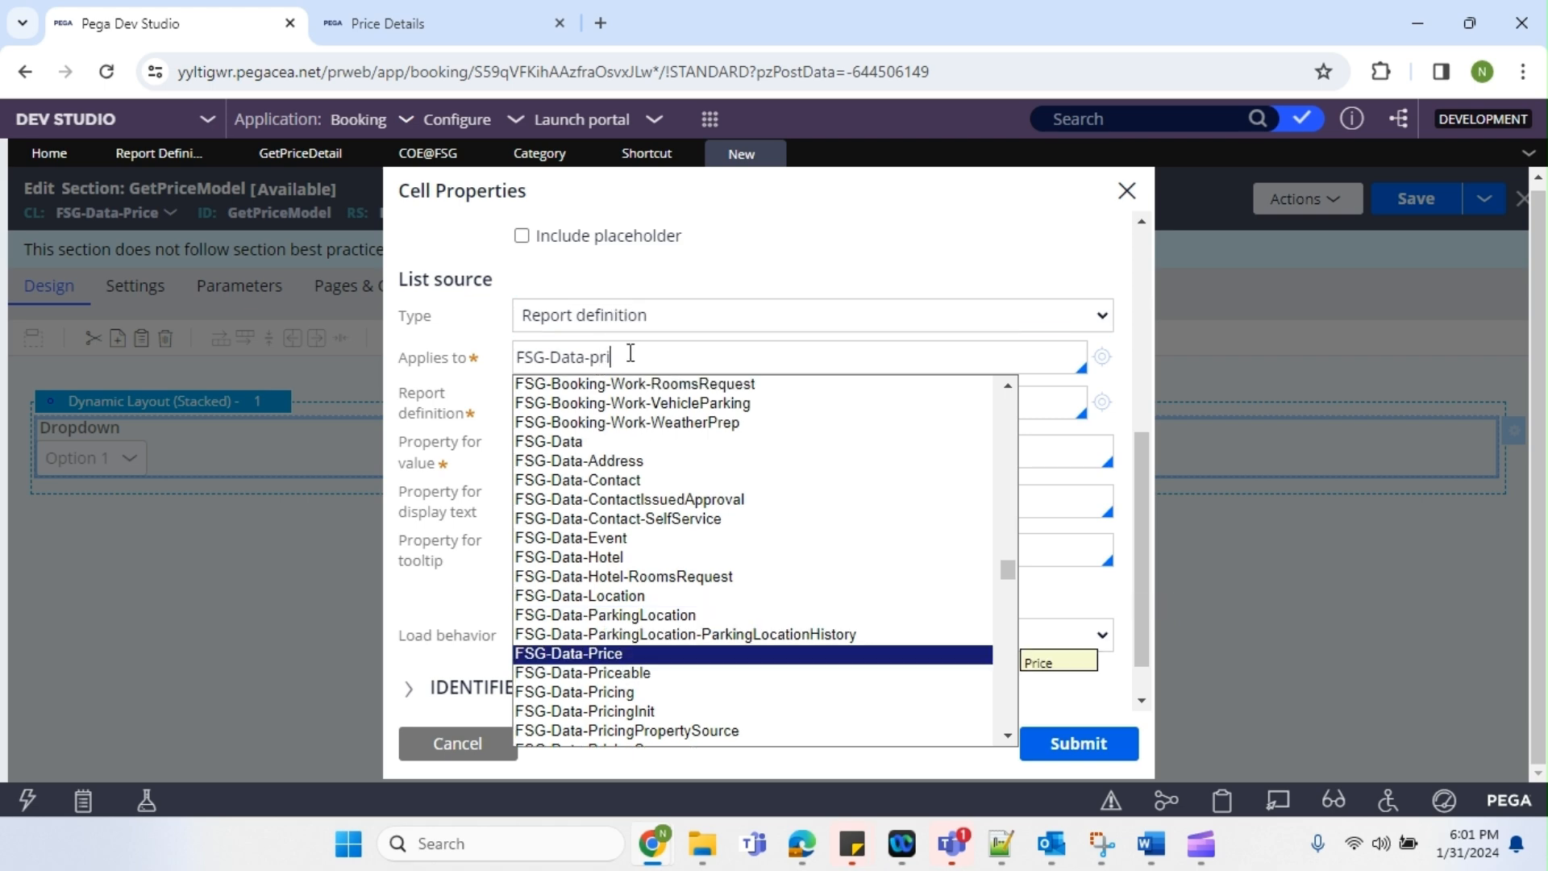
{"action": "key", "text": "Return"}
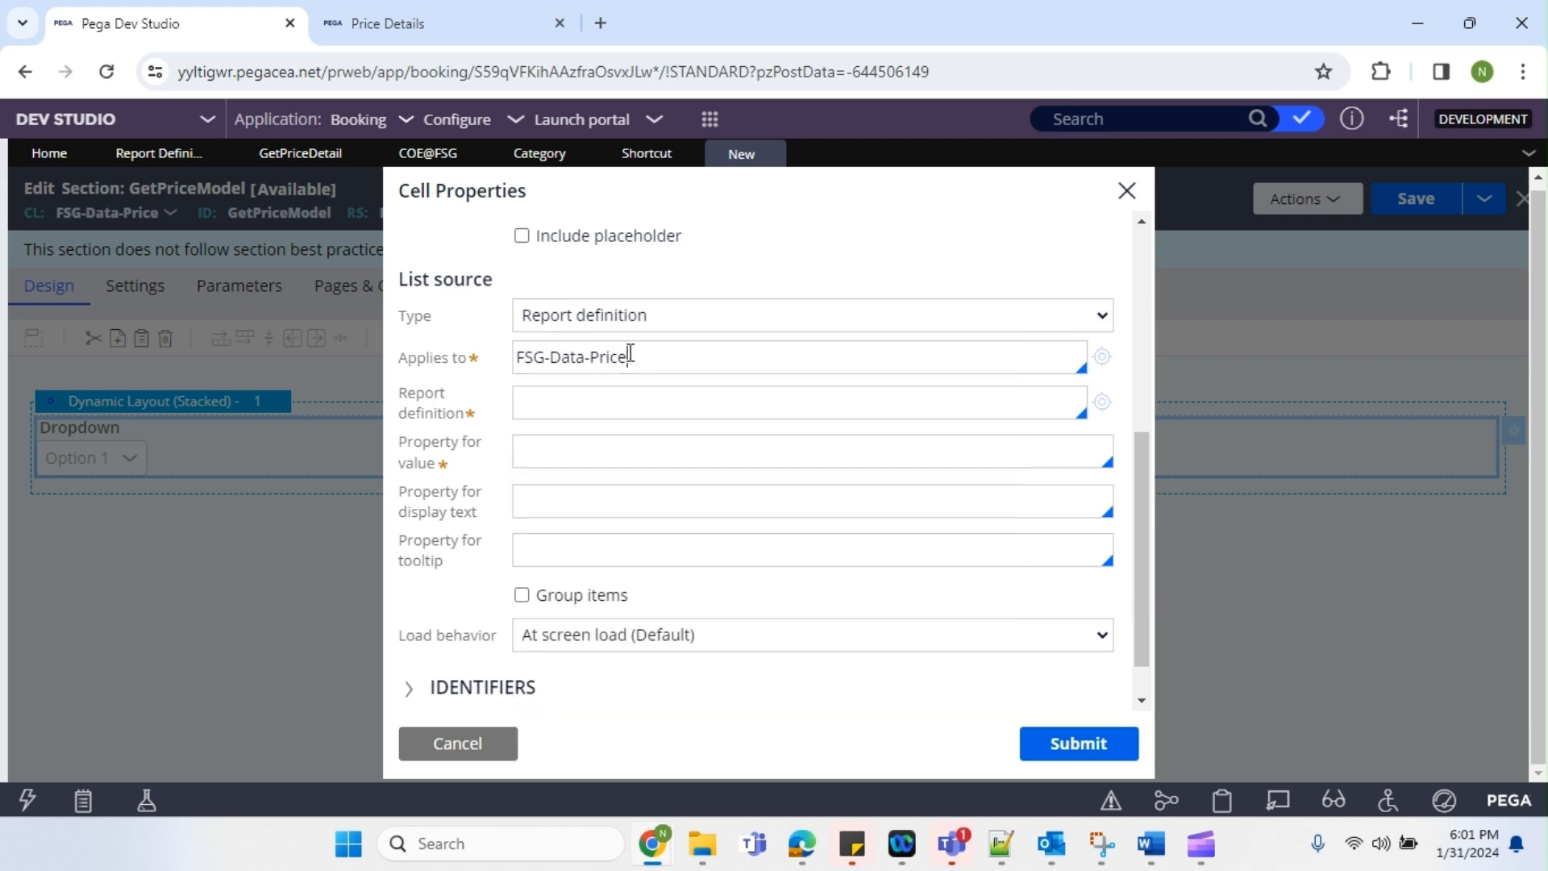
Set the report definition for the dropdown's list source to GetPricingModel
{"action": "left_click", "coordinate": [575, 403]}
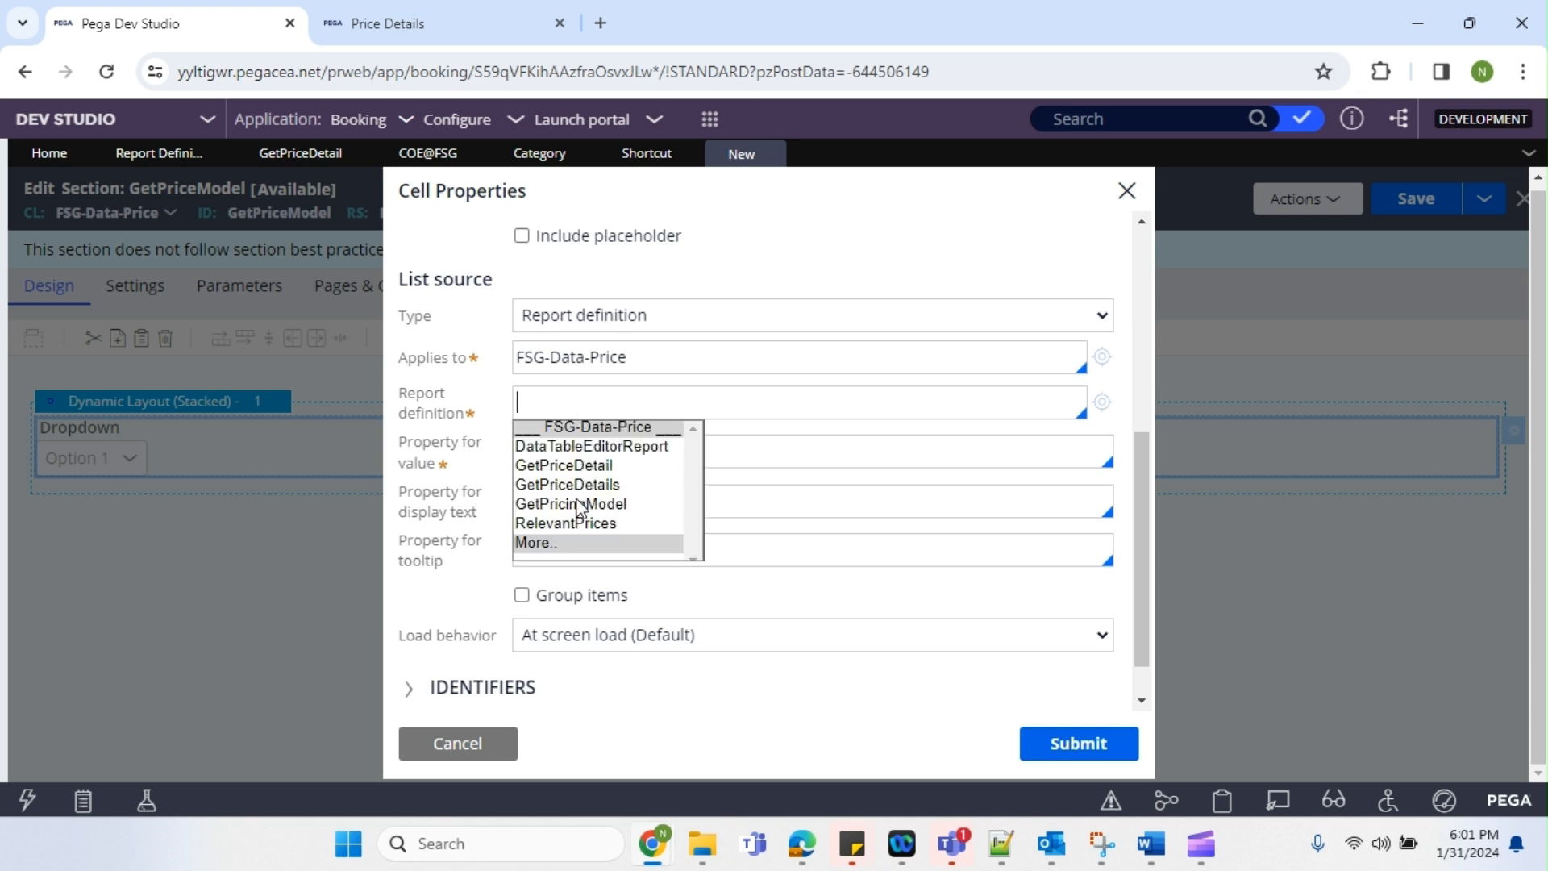
{"action": "left_click", "coordinate": [603, 505]}
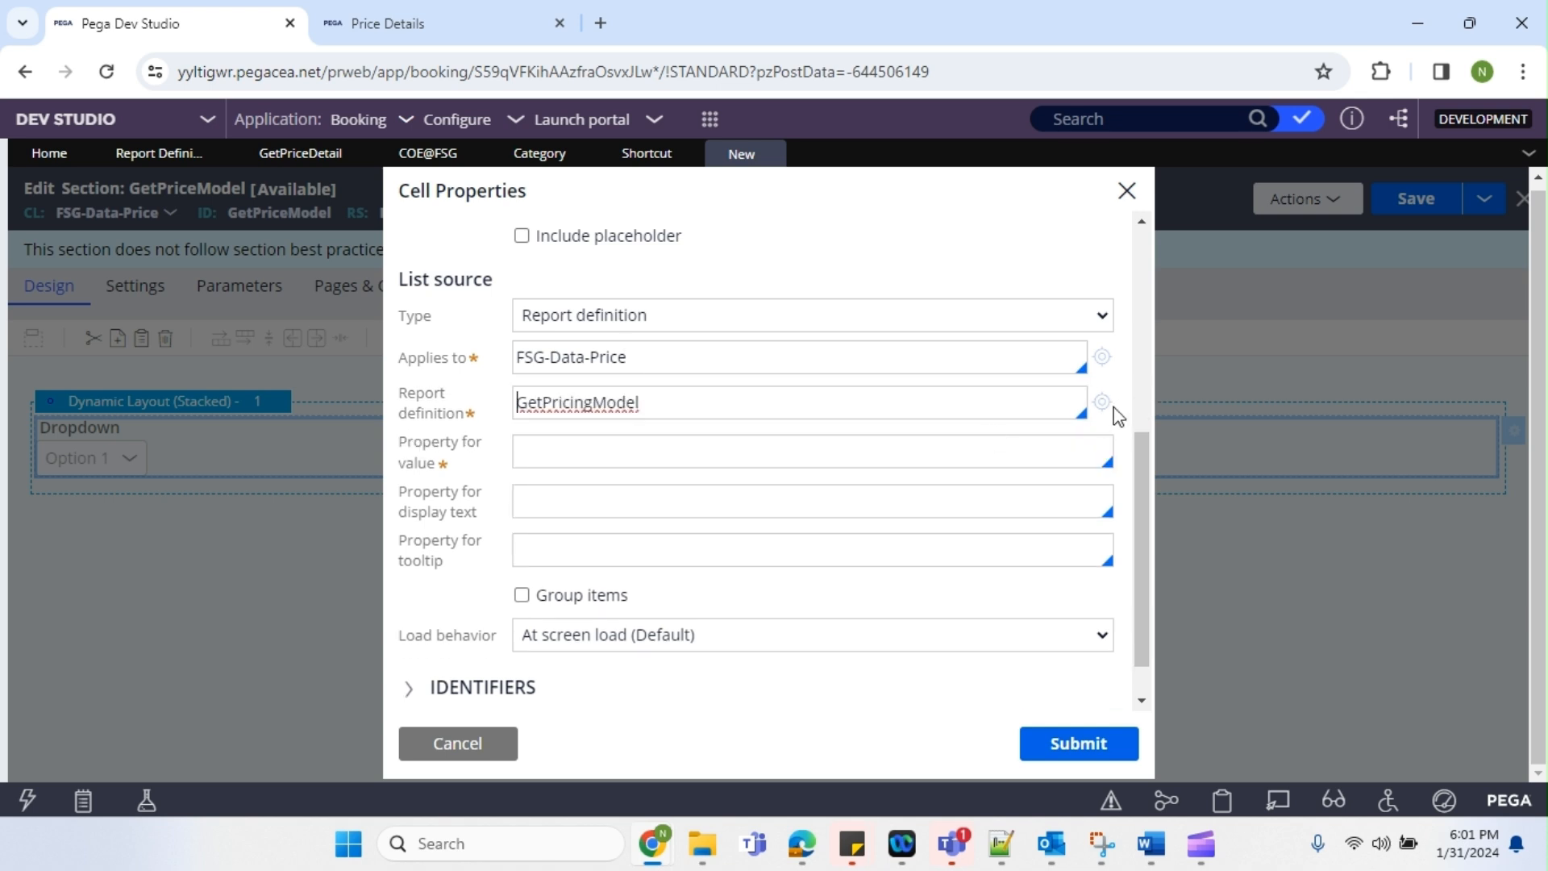
Review the GetPricingModel report's column source, class and duplicate-row setting, and compare them with the Pricing Model column in the Price Details report
{"action": "left_click", "coordinate": [1102, 403]}
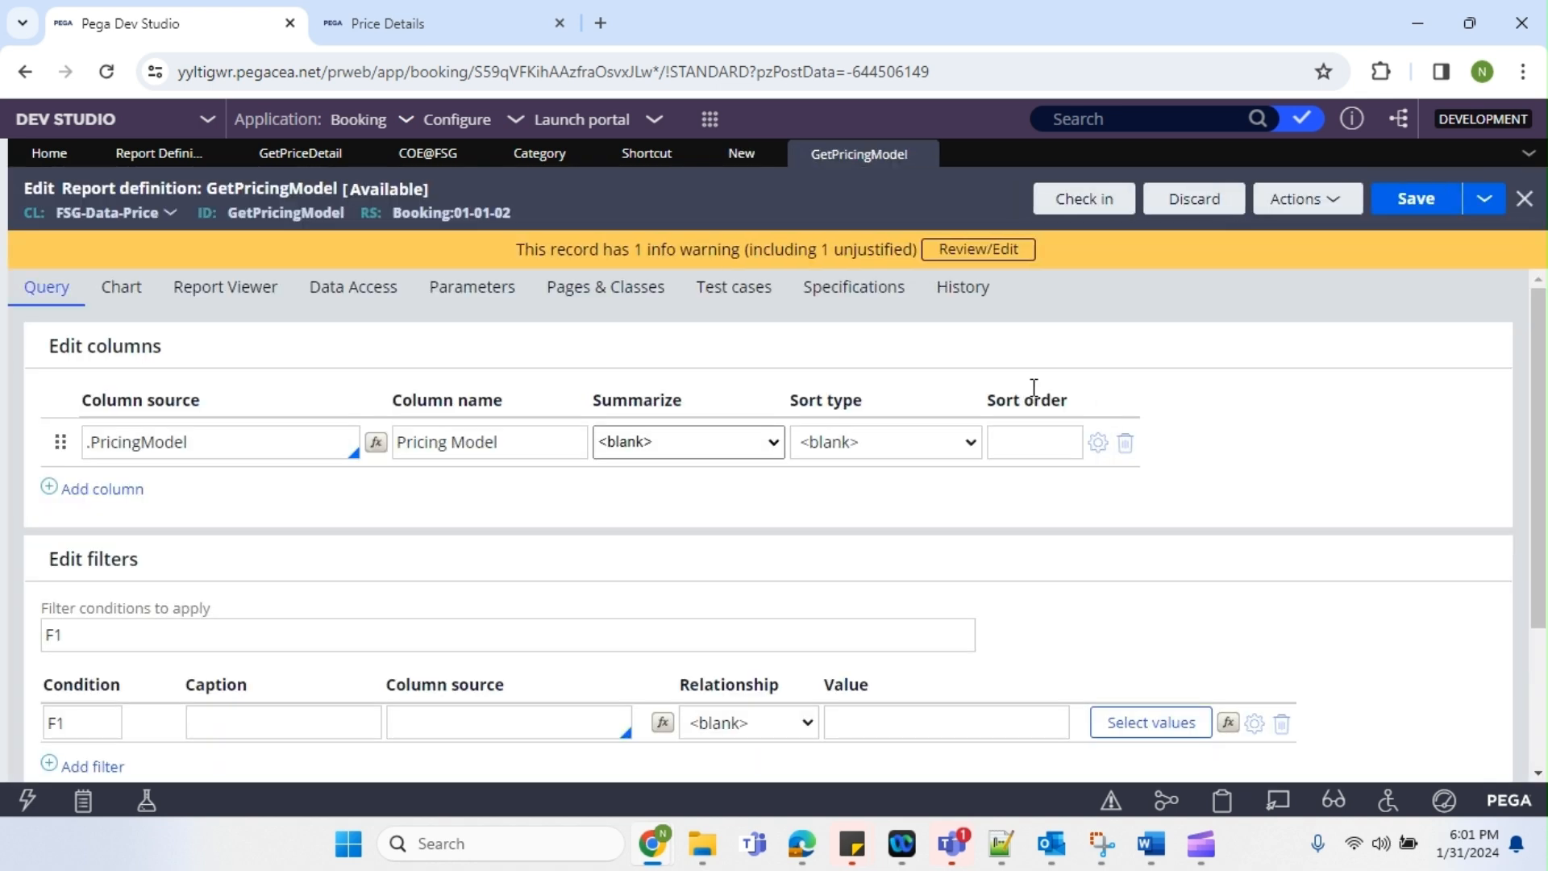
{"action": "left_click", "coordinate": [231, 443]}
{"action": "left_click_drag", "start_coordinate": [250, 427], "coordinate": [87, 442]}
{"action": "scroll", "coordinate": [218, 443], "scroll_direction": "down", "scroll_amount": 3}
{"action": "scroll", "coordinate": [220, 455], "scroll_direction": "up", "scroll_amount": 3}
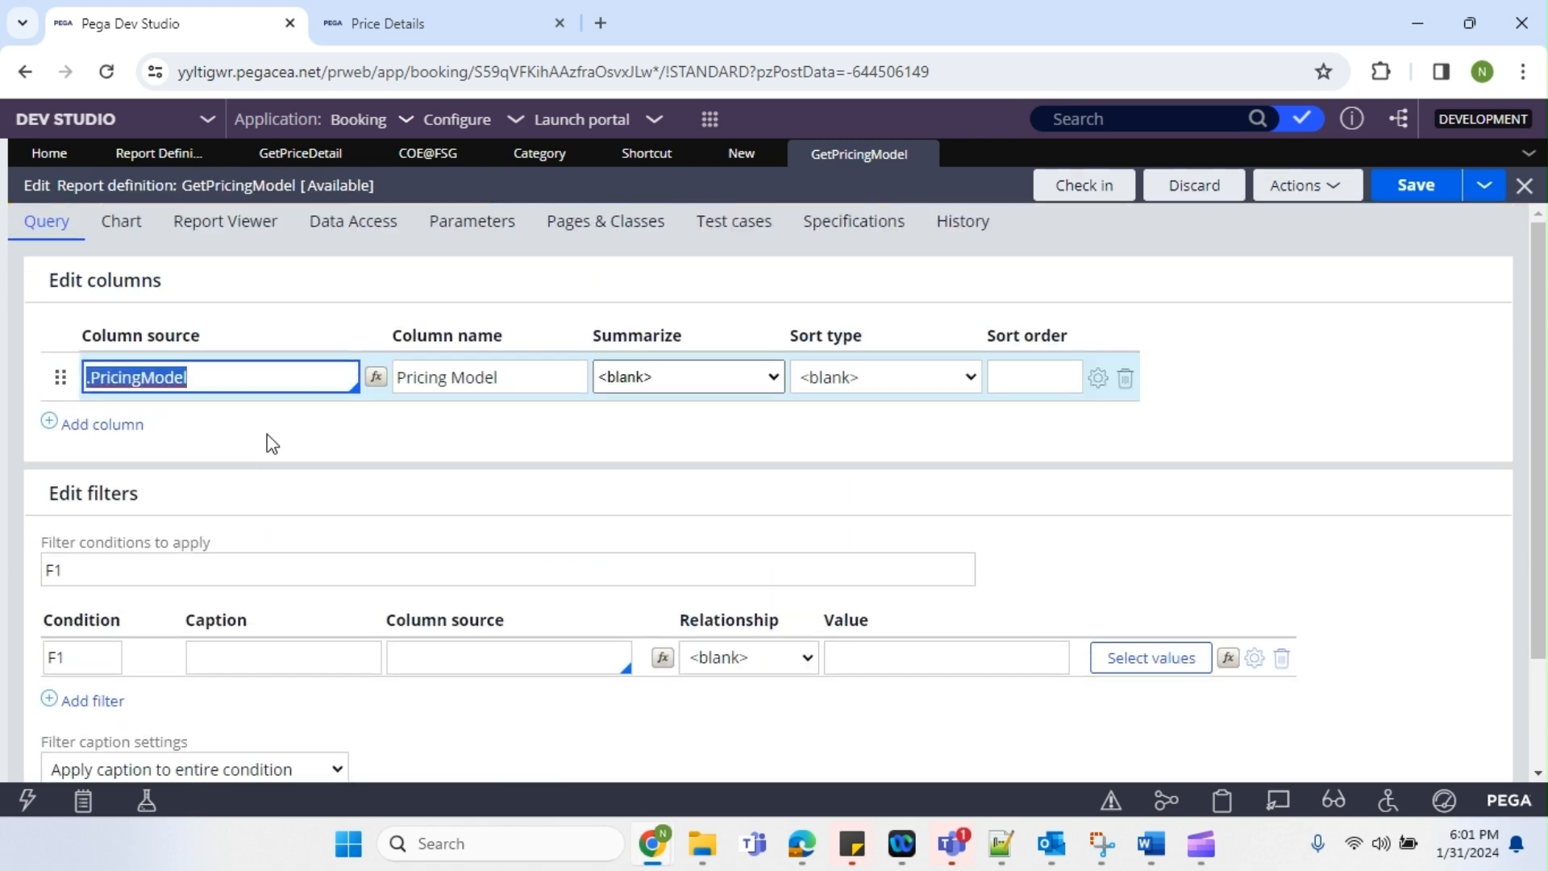
{"action": "left_click_drag", "start_coordinate": [47, 210], "coordinate": [165, 214]}
{"action": "scroll", "coordinate": [236, 434], "scroll_direction": "down", "scroll_amount": 1}
{"action": "scroll", "coordinate": [234, 435], "scroll_direction": "down", "scroll_amount": 3}
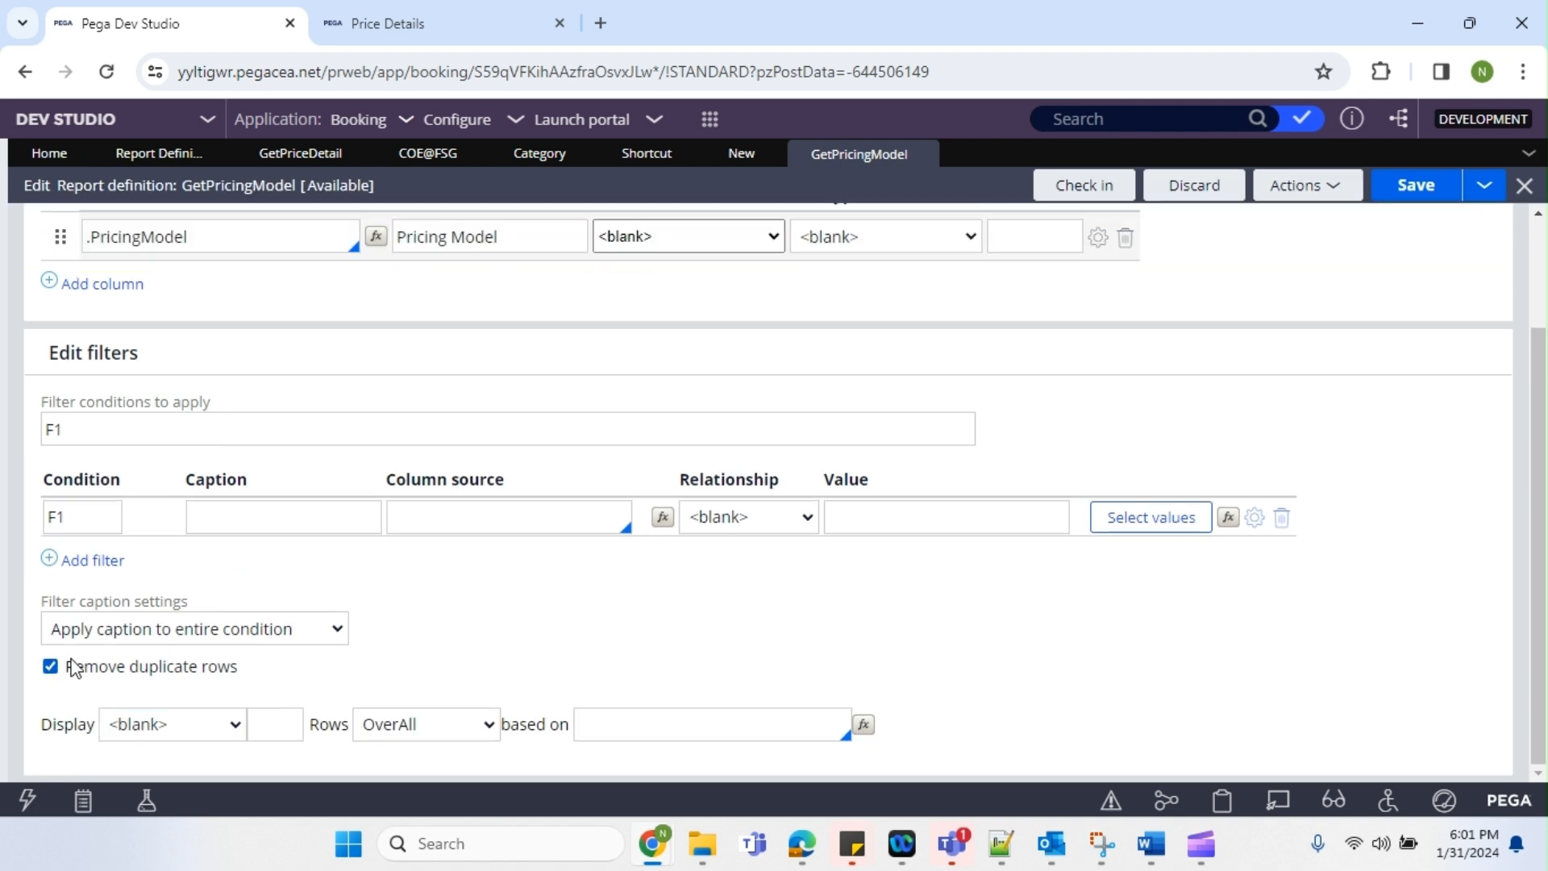
{"action": "left_click", "coordinate": [443, 22]}
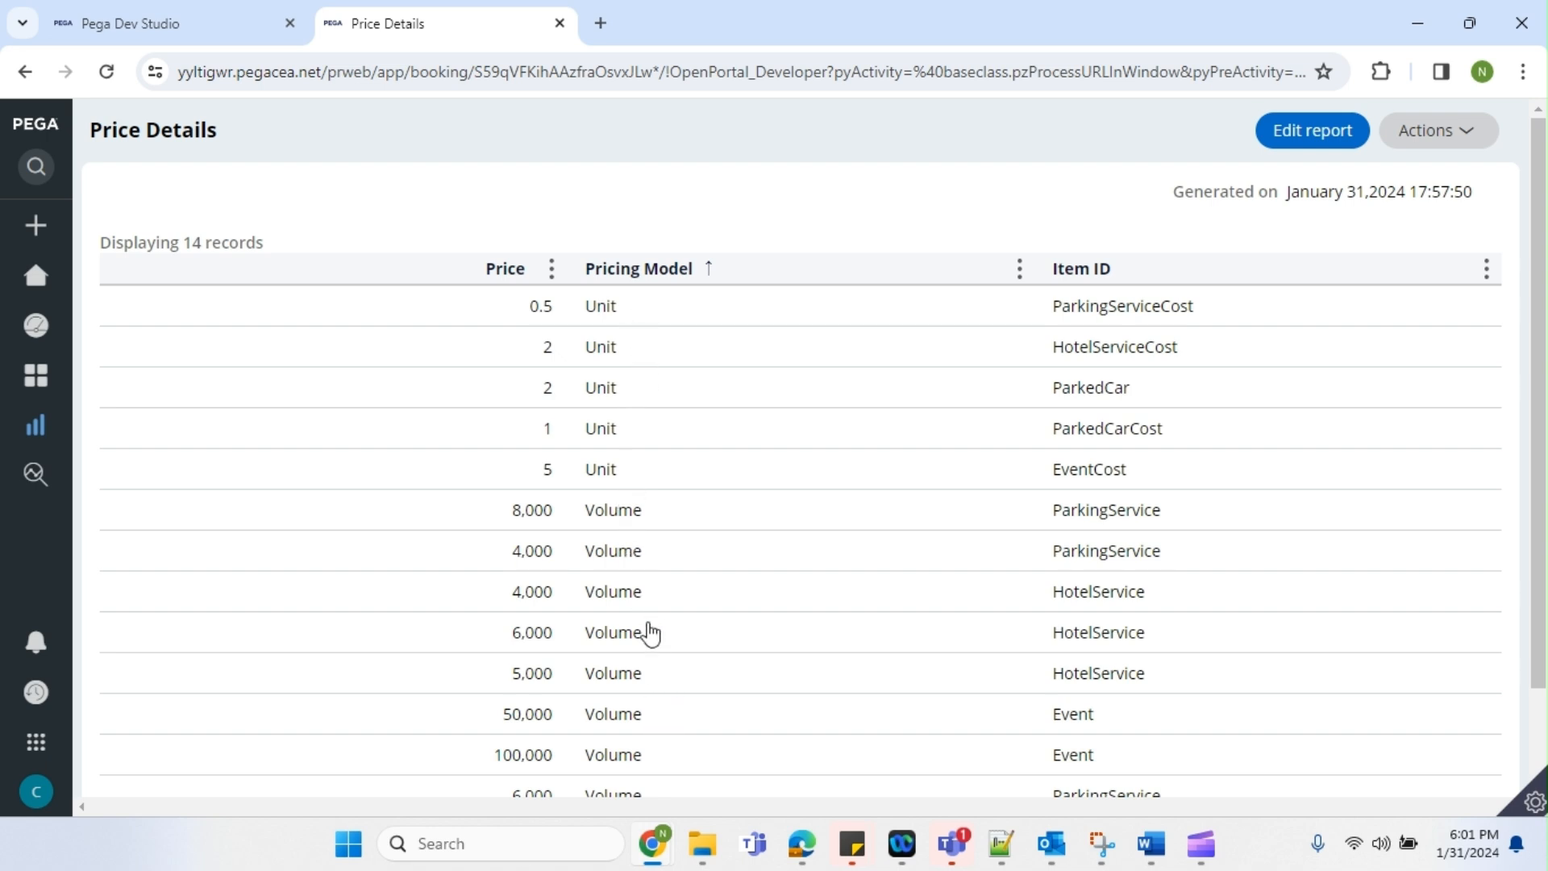
{"action": "scroll", "coordinate": [650, 634], "scroll_direction": "down", "scroll_amount": 2}
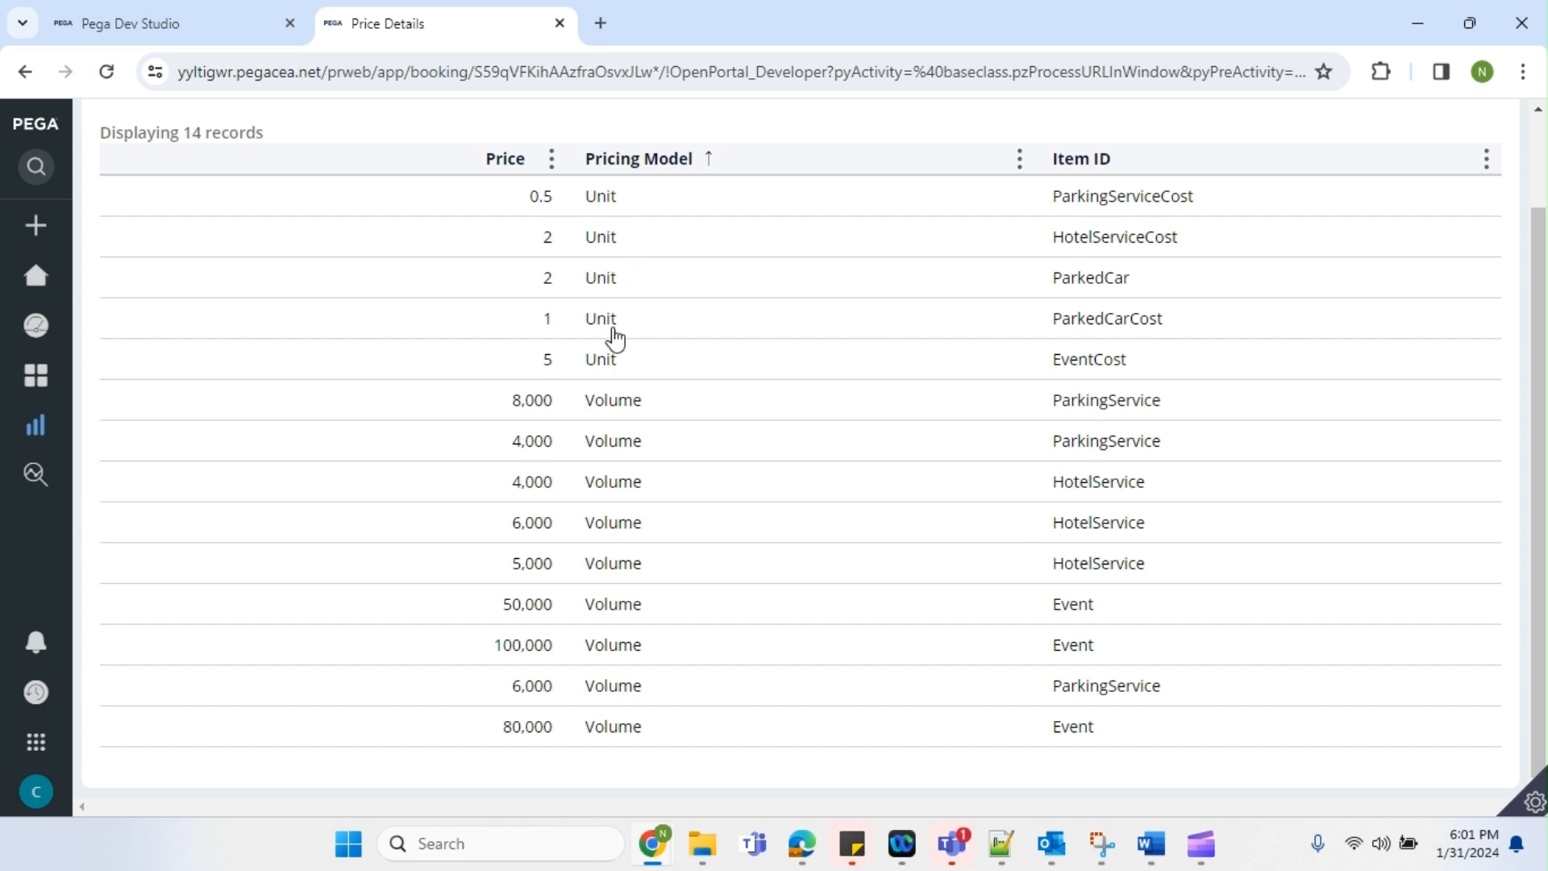
{"action": "left_click", "coordinate": [266, 47]}
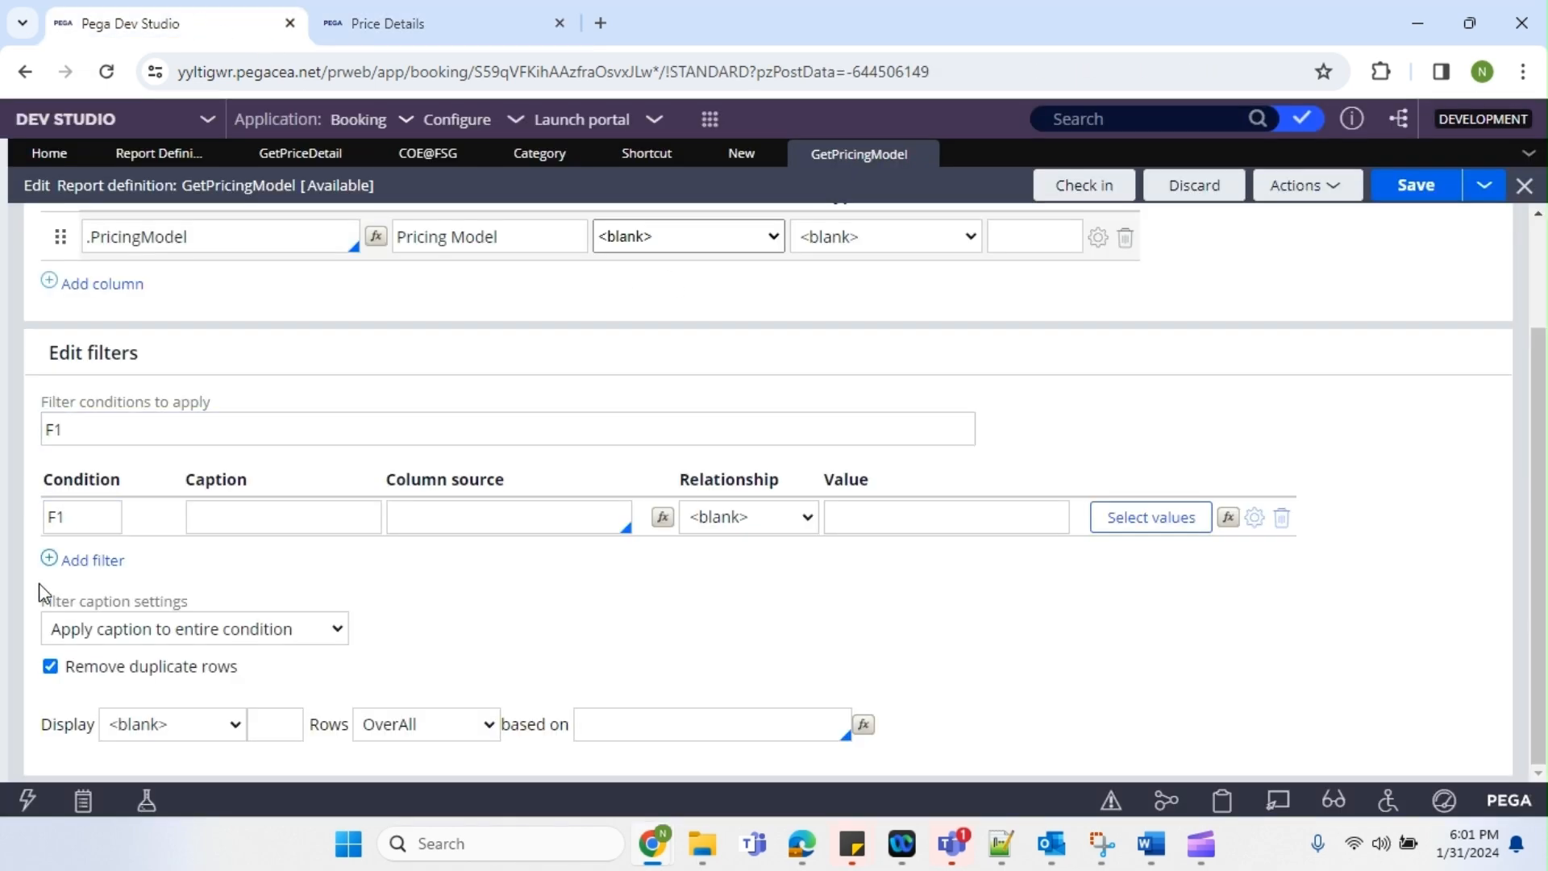
{"action": "scroll", "coordinate": [608, 506], "scroll_direction": "up", "scroll_amount": 1}
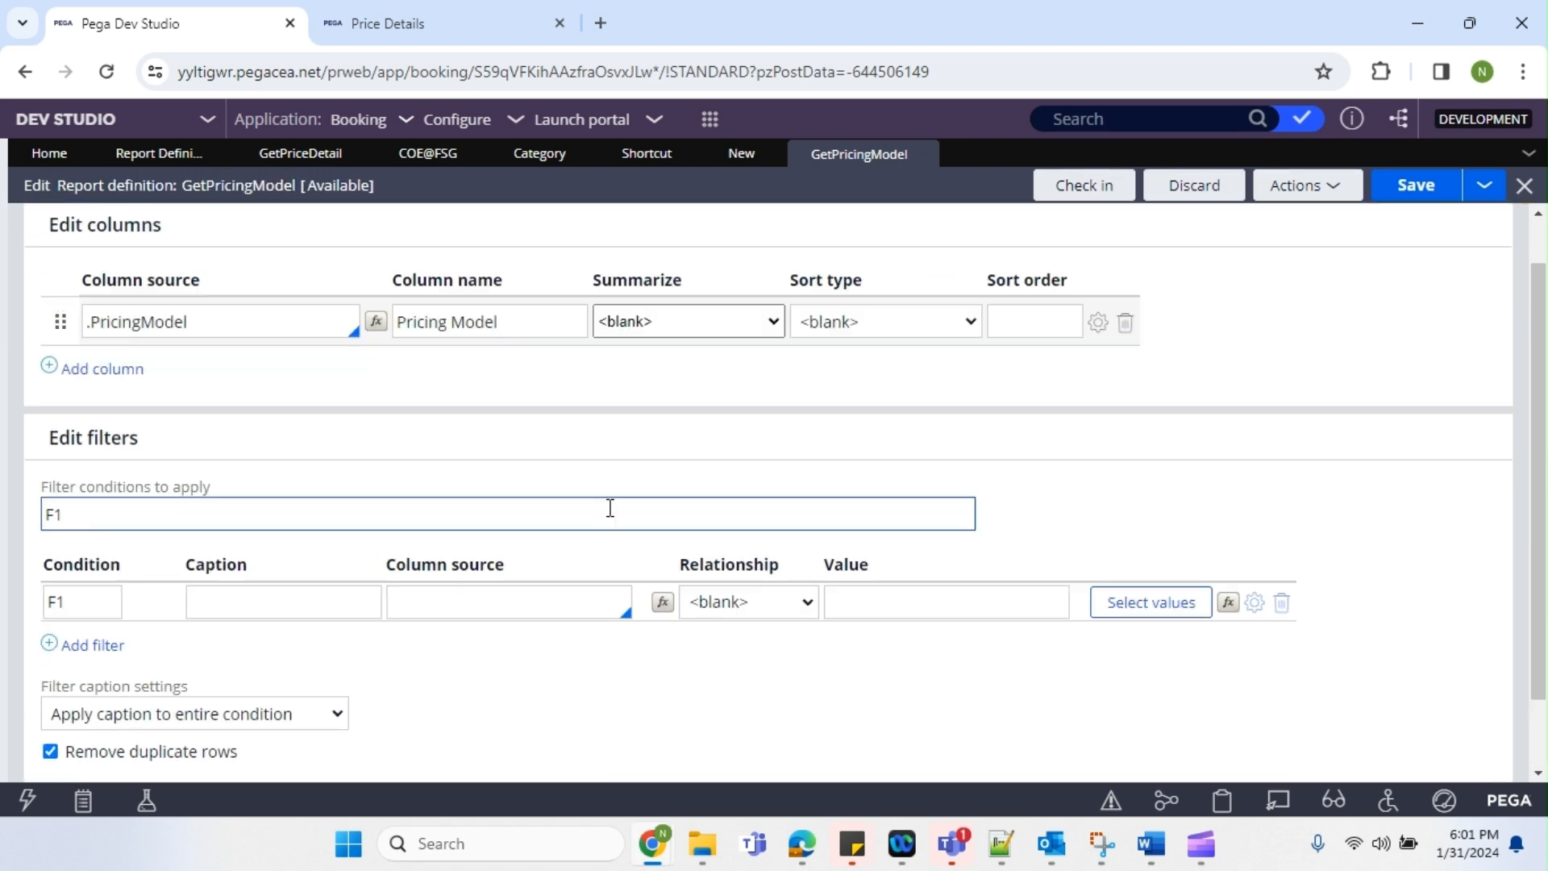
{"action": "scroll", "coordinate": [611, 508], "scroll_direction": "up", "scroll_amount": 2}
Set the dropdown's property for value and property for display text to .PricingModel, submit the cell properties and save the section
{"action": "left_click", "coordinate": [750, 158]}
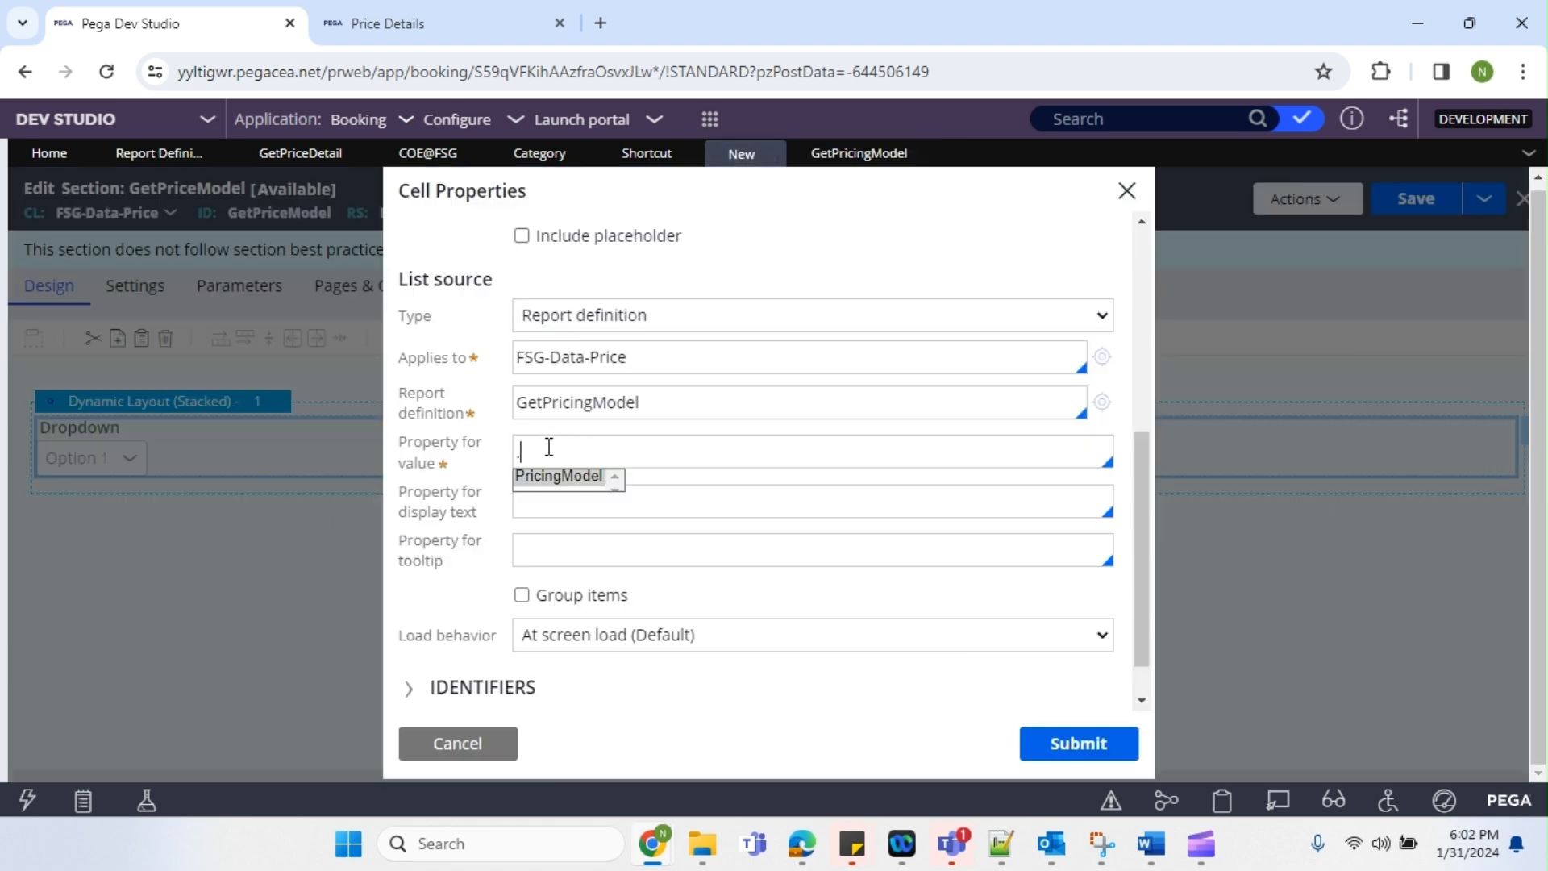
{"action": "left_click", "coordinate": [545, 478]}
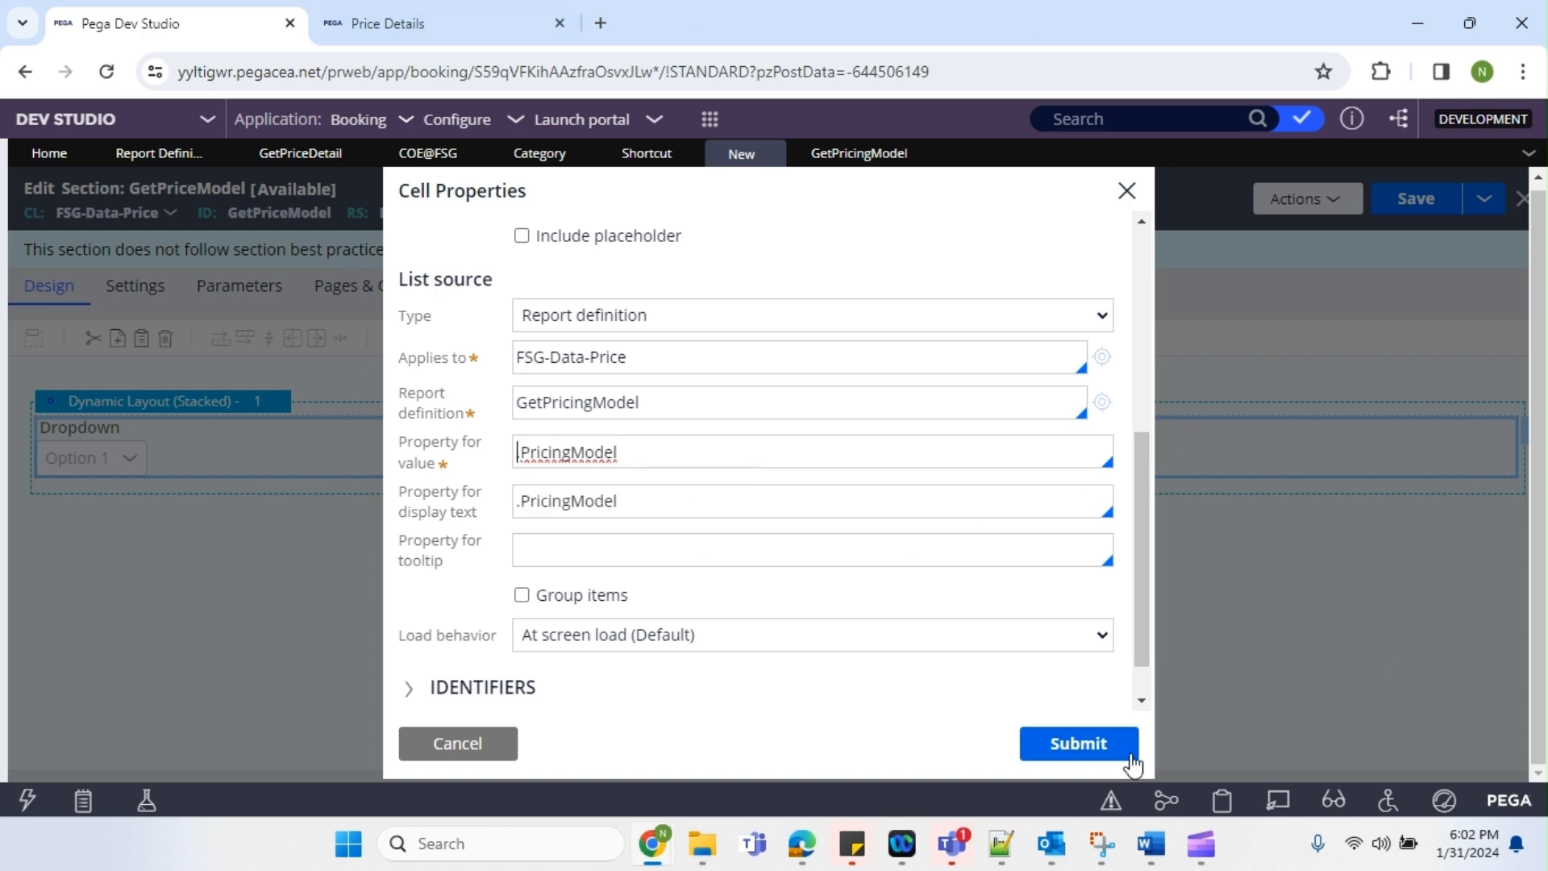
{"action": "left_click", "coordinate": [1073, 749]}
{"action": "left_click", "coordinate": [1421, 211]}
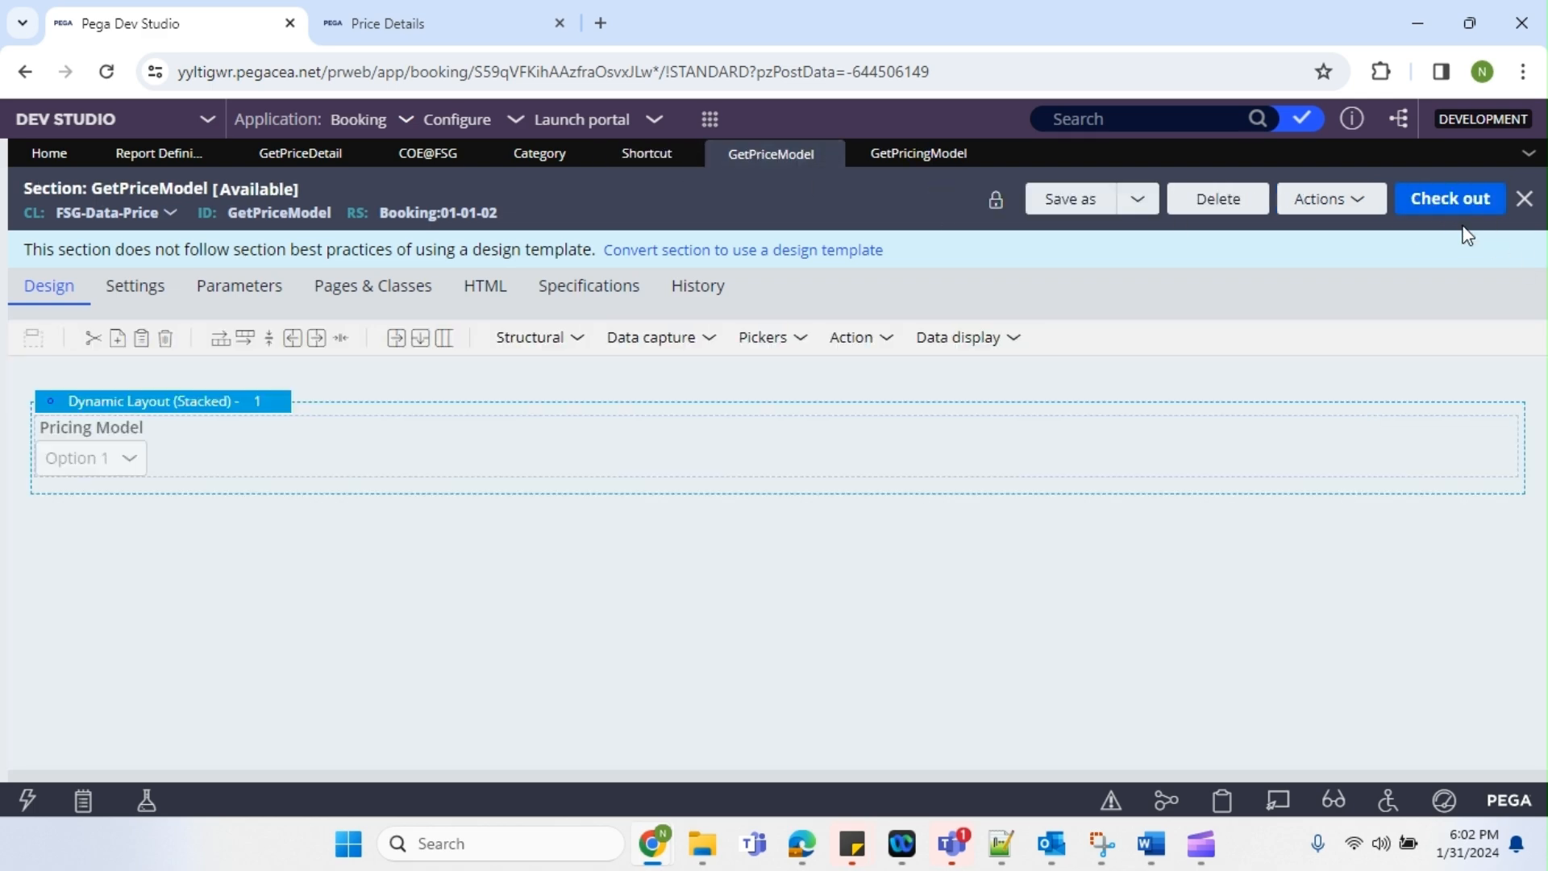
Close the Shortcut, Category, GetPriceModel, GetPricingModel and COE@FSG records to return to the GetPriceDetail report definition
{"action": "left_click", "coordinate": [665, 164]}
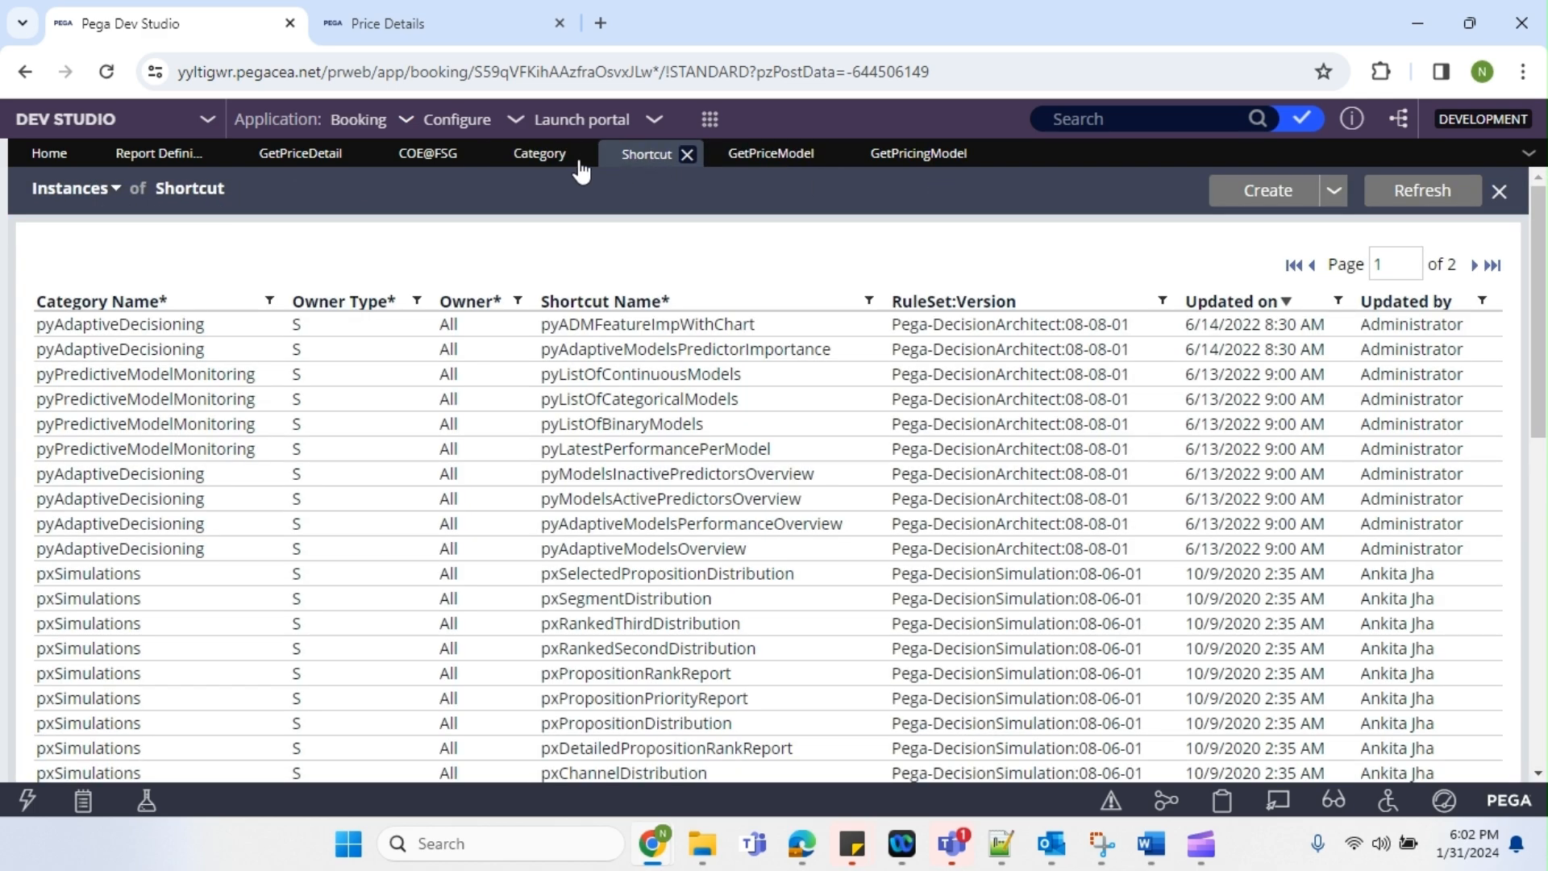
{"action": "left_click", "coordinate": [577, 159]}
{"action": "left_click", "coordinate": [578, 155]}
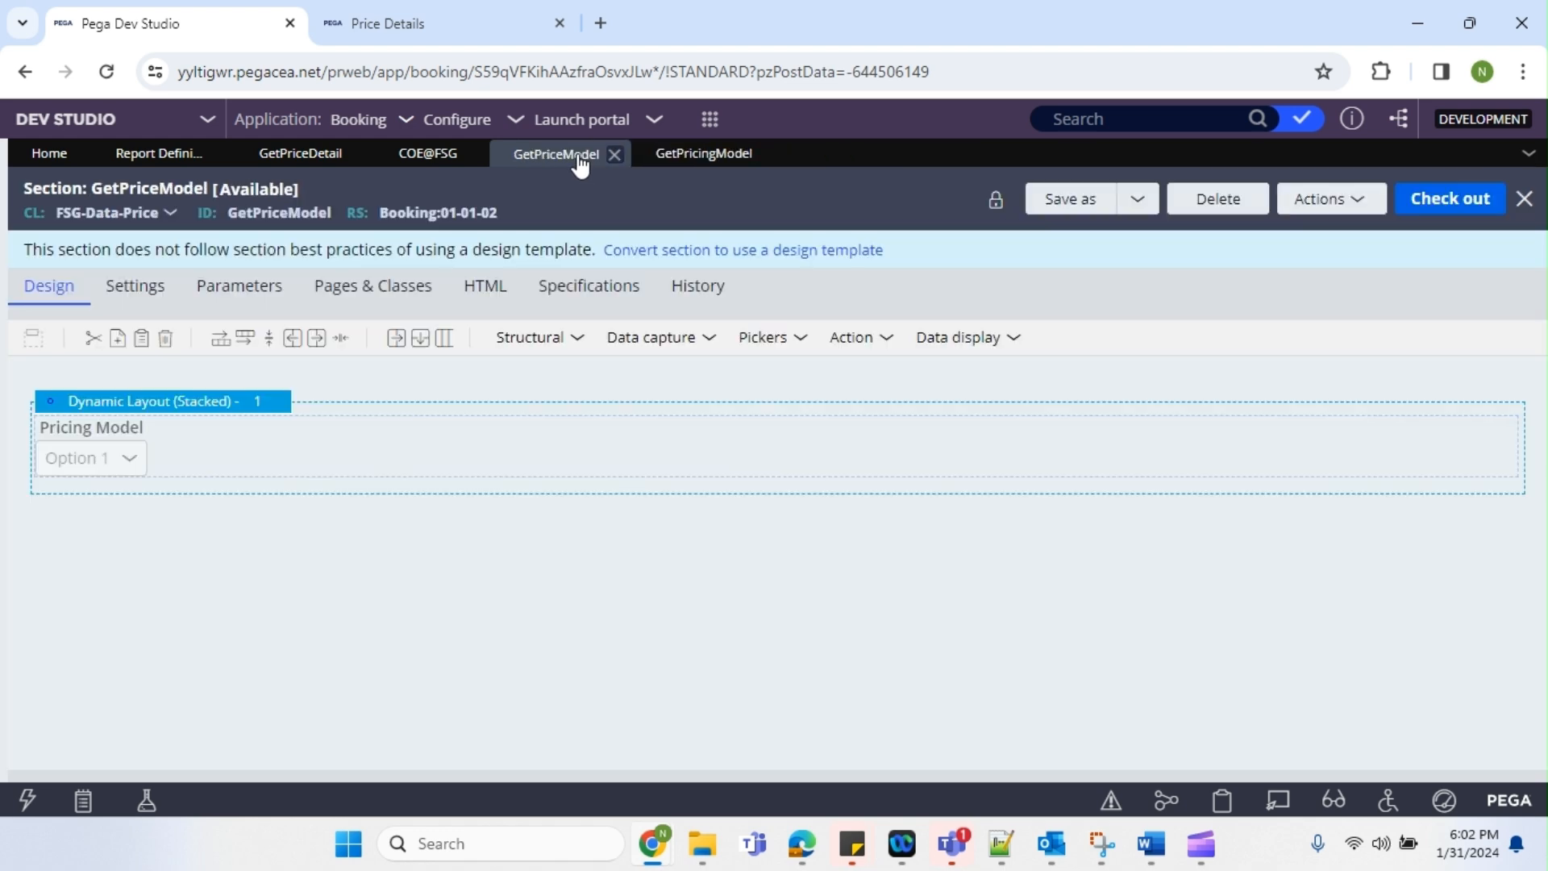
{"action": "left_click", "coordinate": [621, 156]}
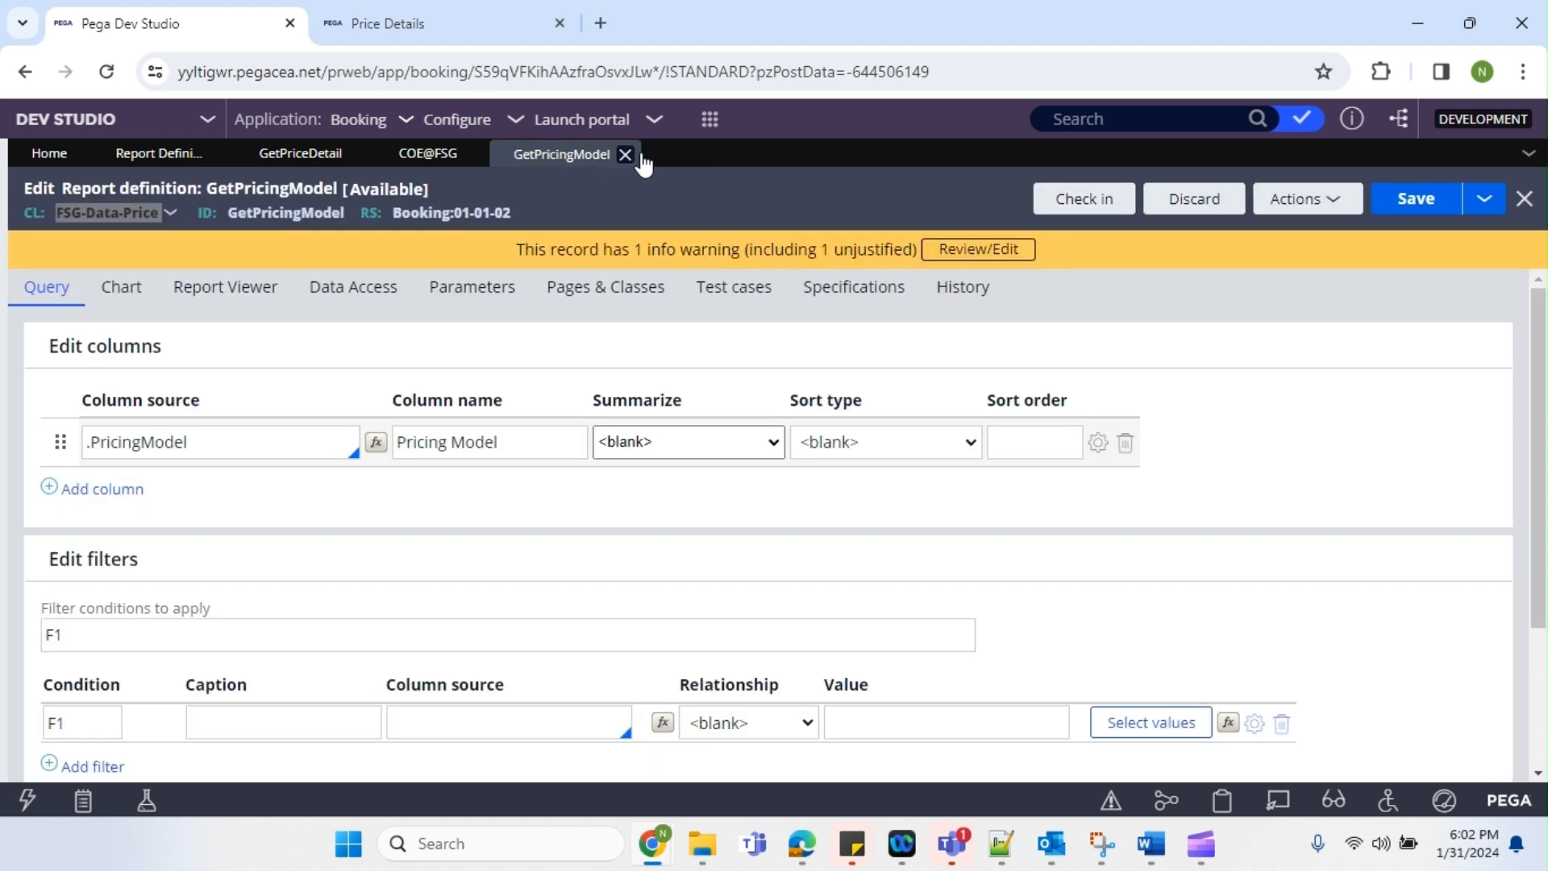
{"action": "left_click", "coordinate": [626, 155]}
{"action": "left_click", "coordinate": [472, 155]}
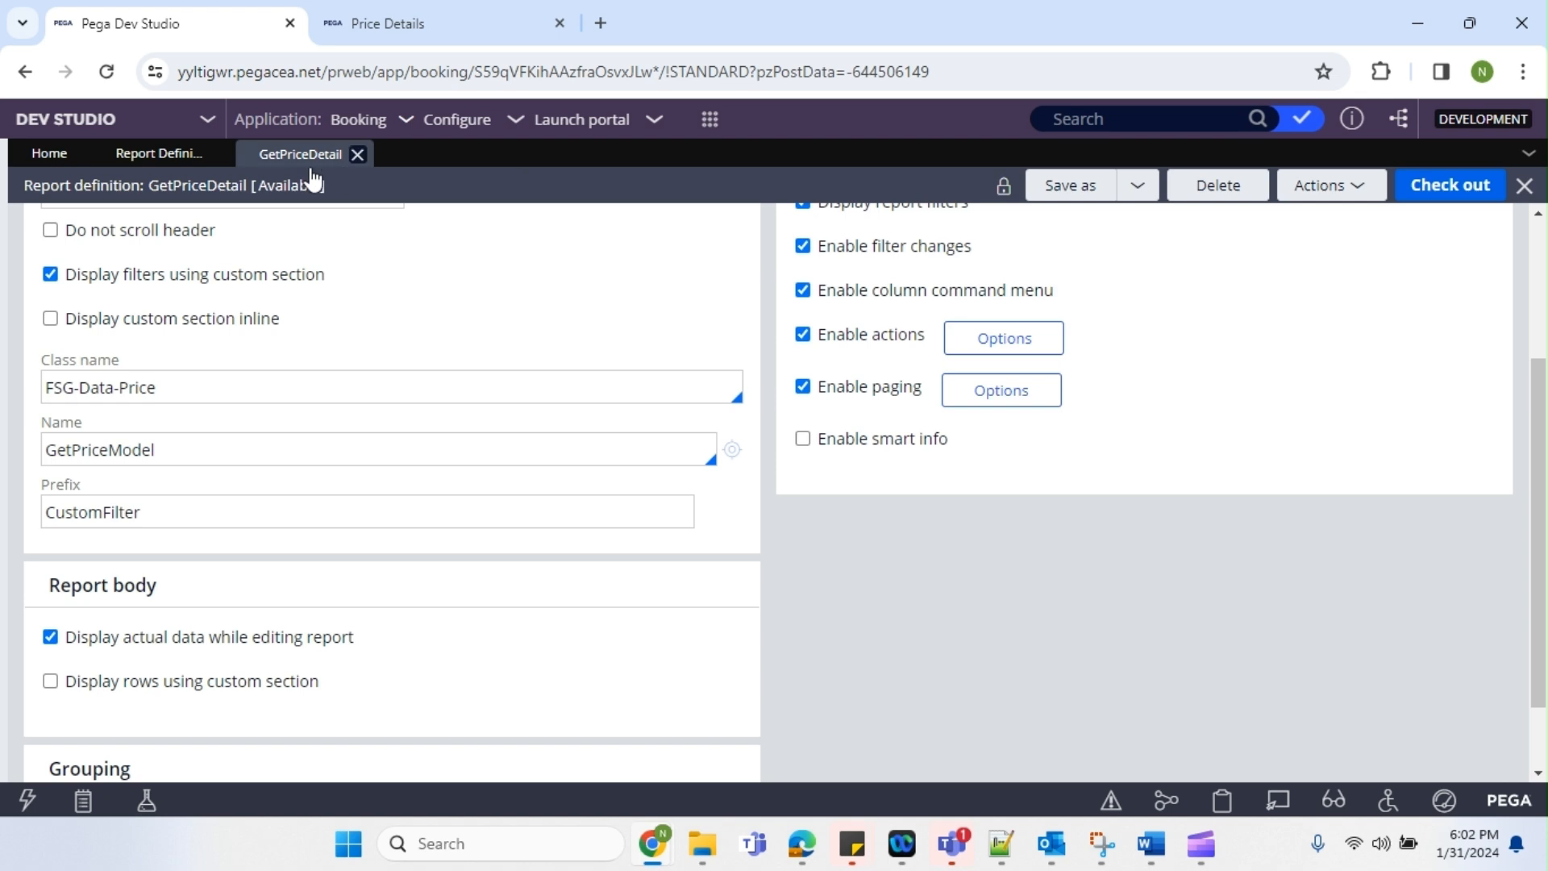
Check out the GetPriceDetail report definition and save it
{"action": "scroll", "coordinate": [474, 464], "scroll_direction": "up", "scroll_amount": 3}
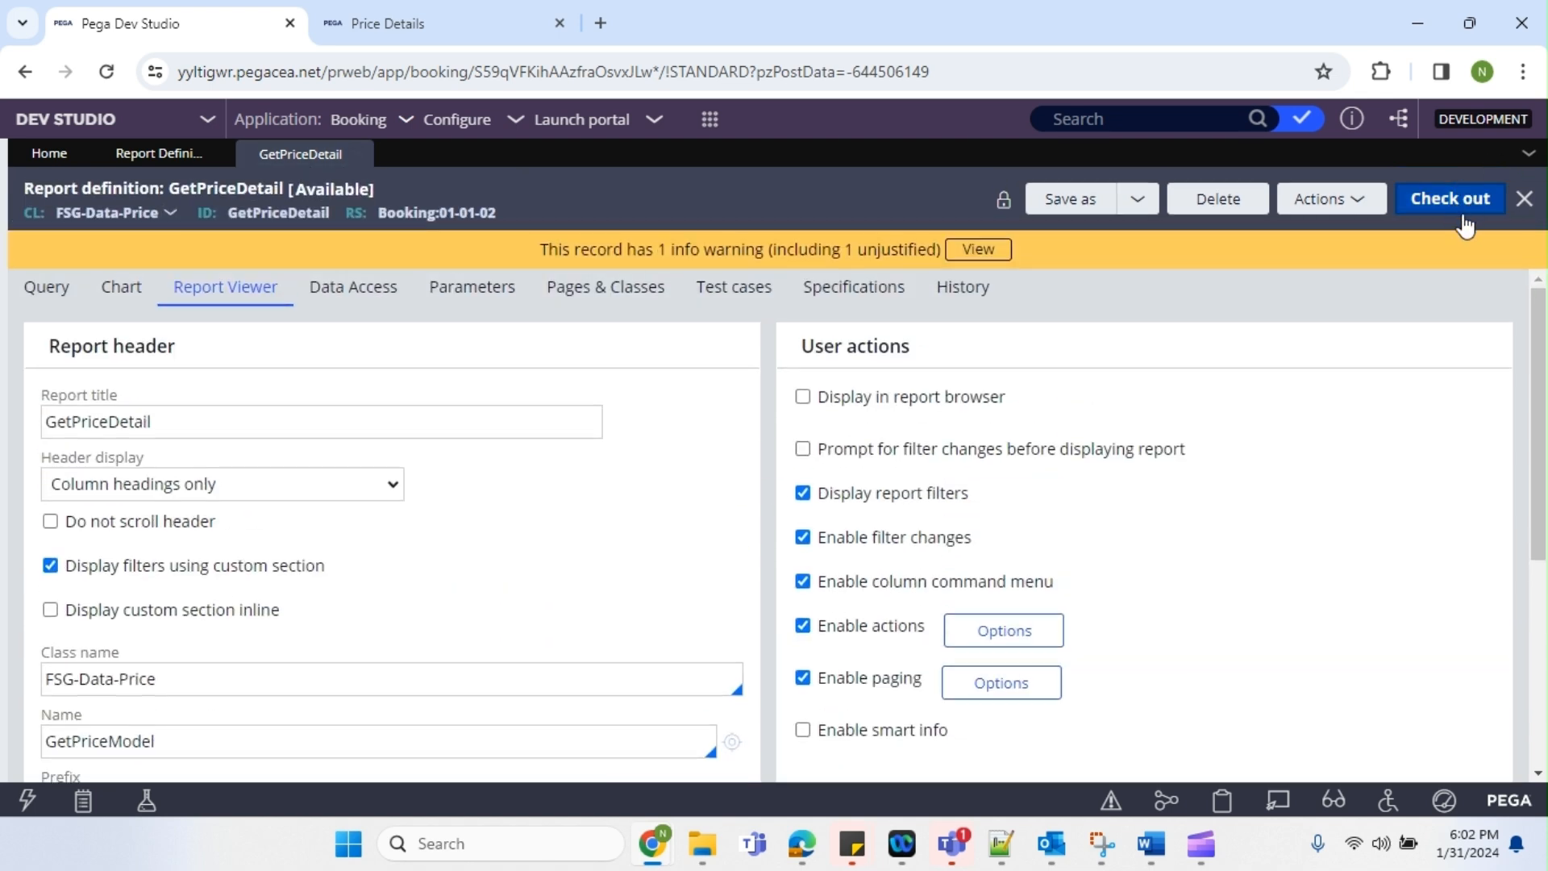
{"action": "left_click", "coordinate": [1461, 211]}
{"action": "left_click", "coordinate": [1428, 213]}
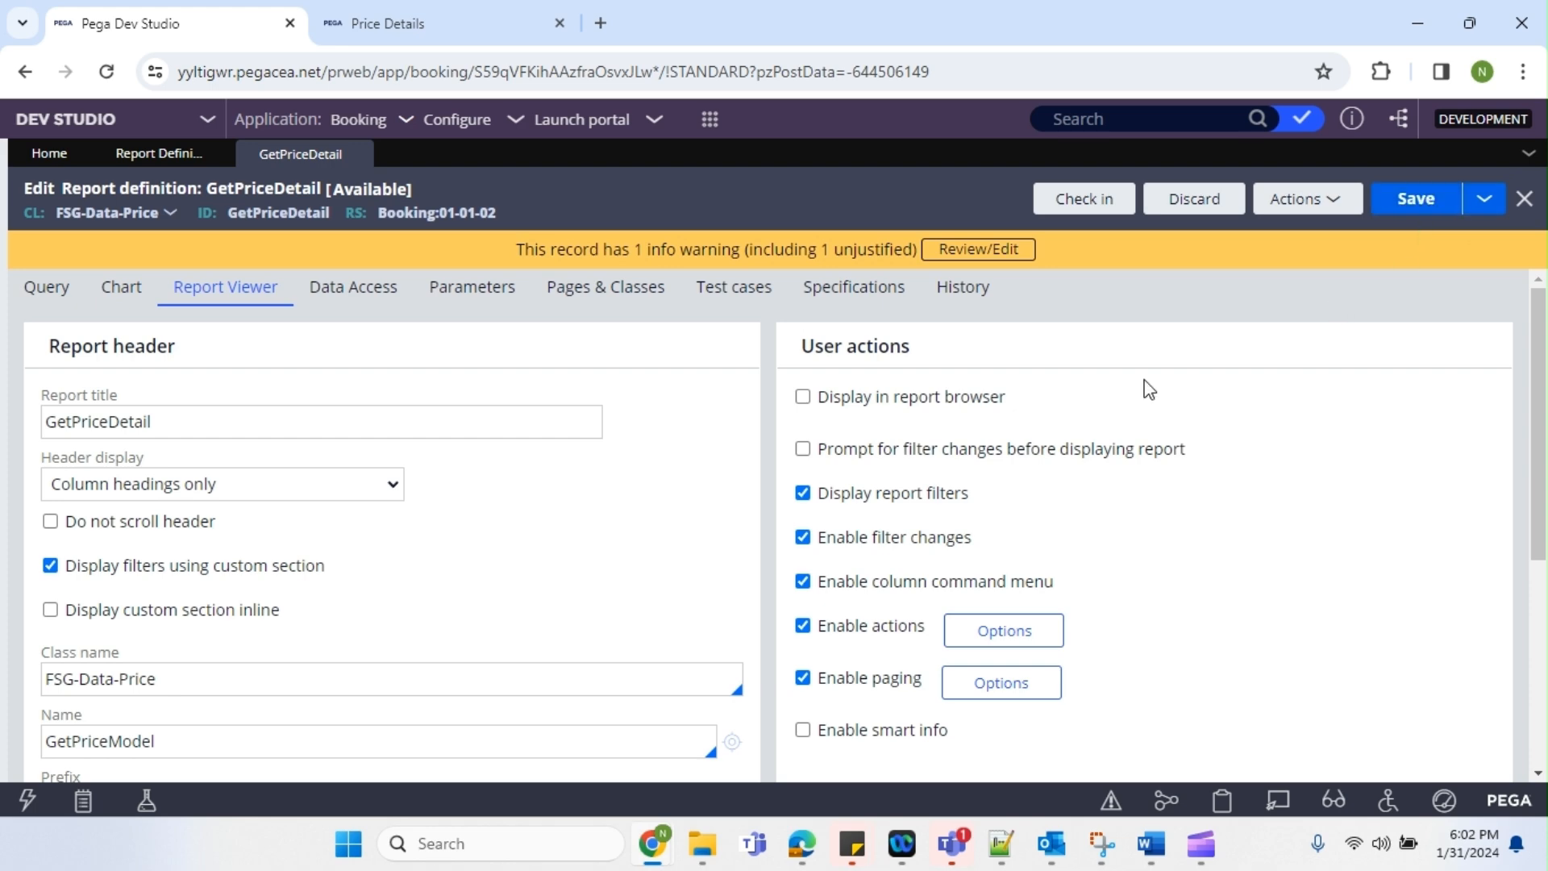
Run the GetPriceDetail report to check its output, and close the result window
{"action": "scroll", "coordinate": [661, 445], "scroll_direction": "down", "scroll_amount": 3}
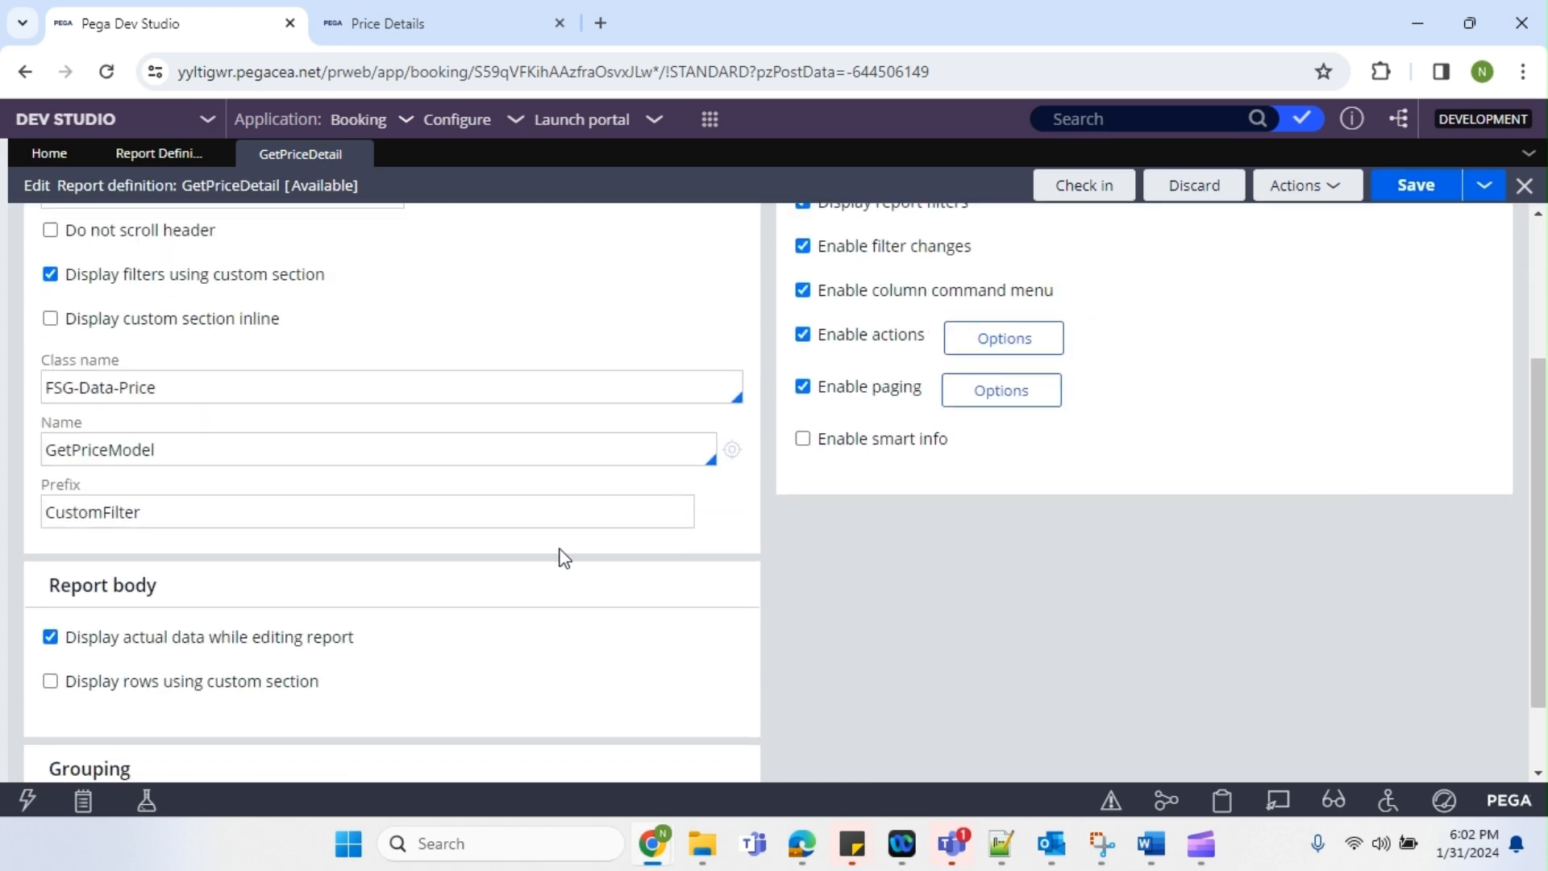
{"action": "scroll", "coordinate": [565, 558], "scroll_direction": "down", "scroll_amount": 1}
{"action": "scroll", "coordinate": [565, 558], "scroll_direction": "up", "scroll_amount": 5}
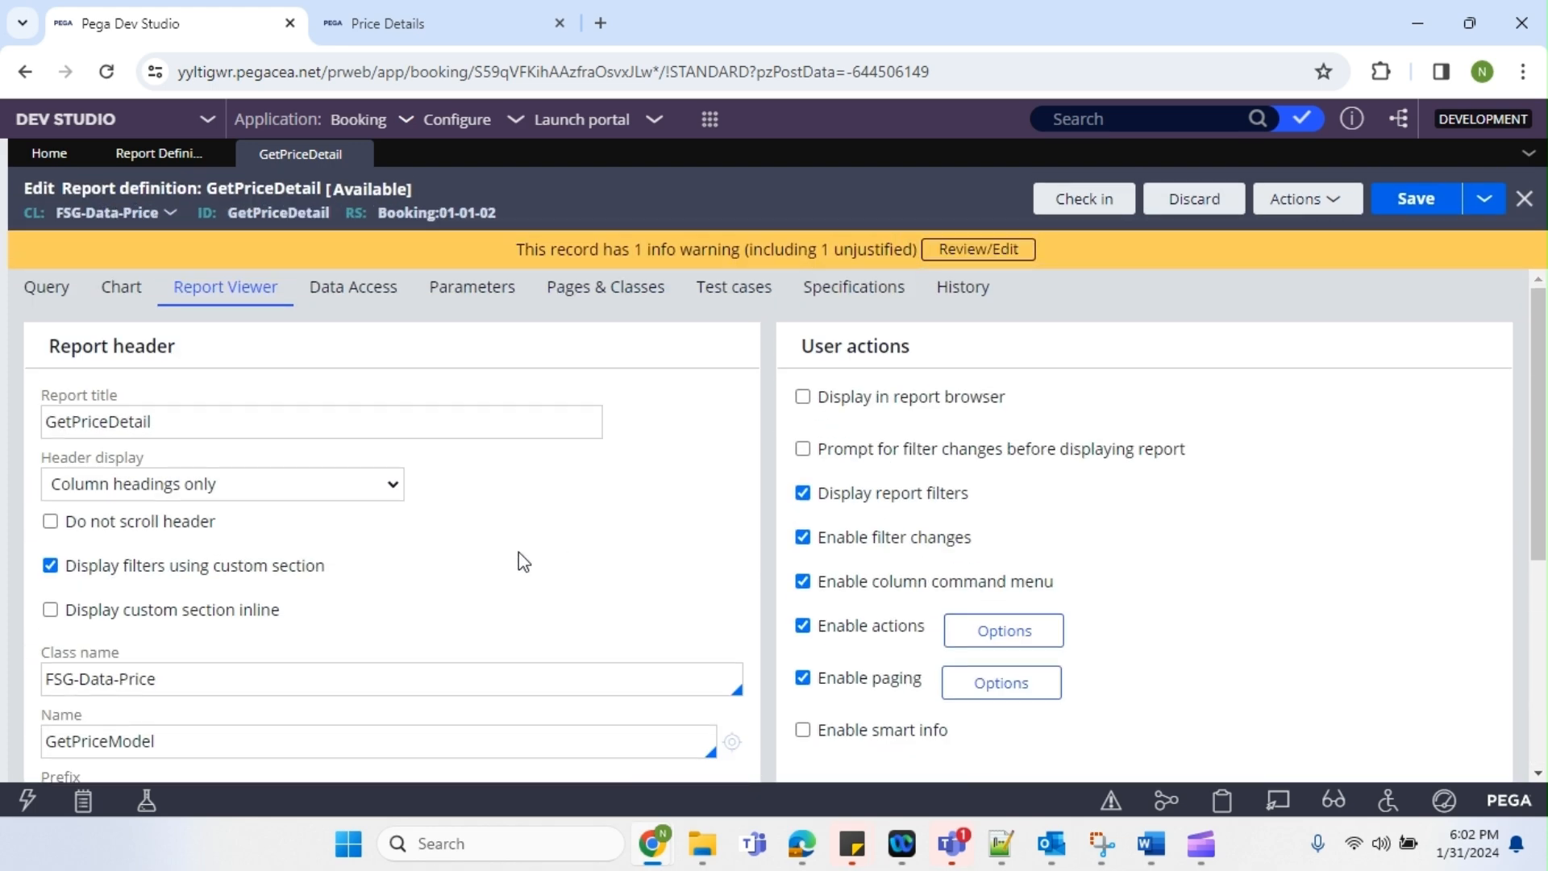
{"action": "left_click", "coordinate": [1307, 199]}
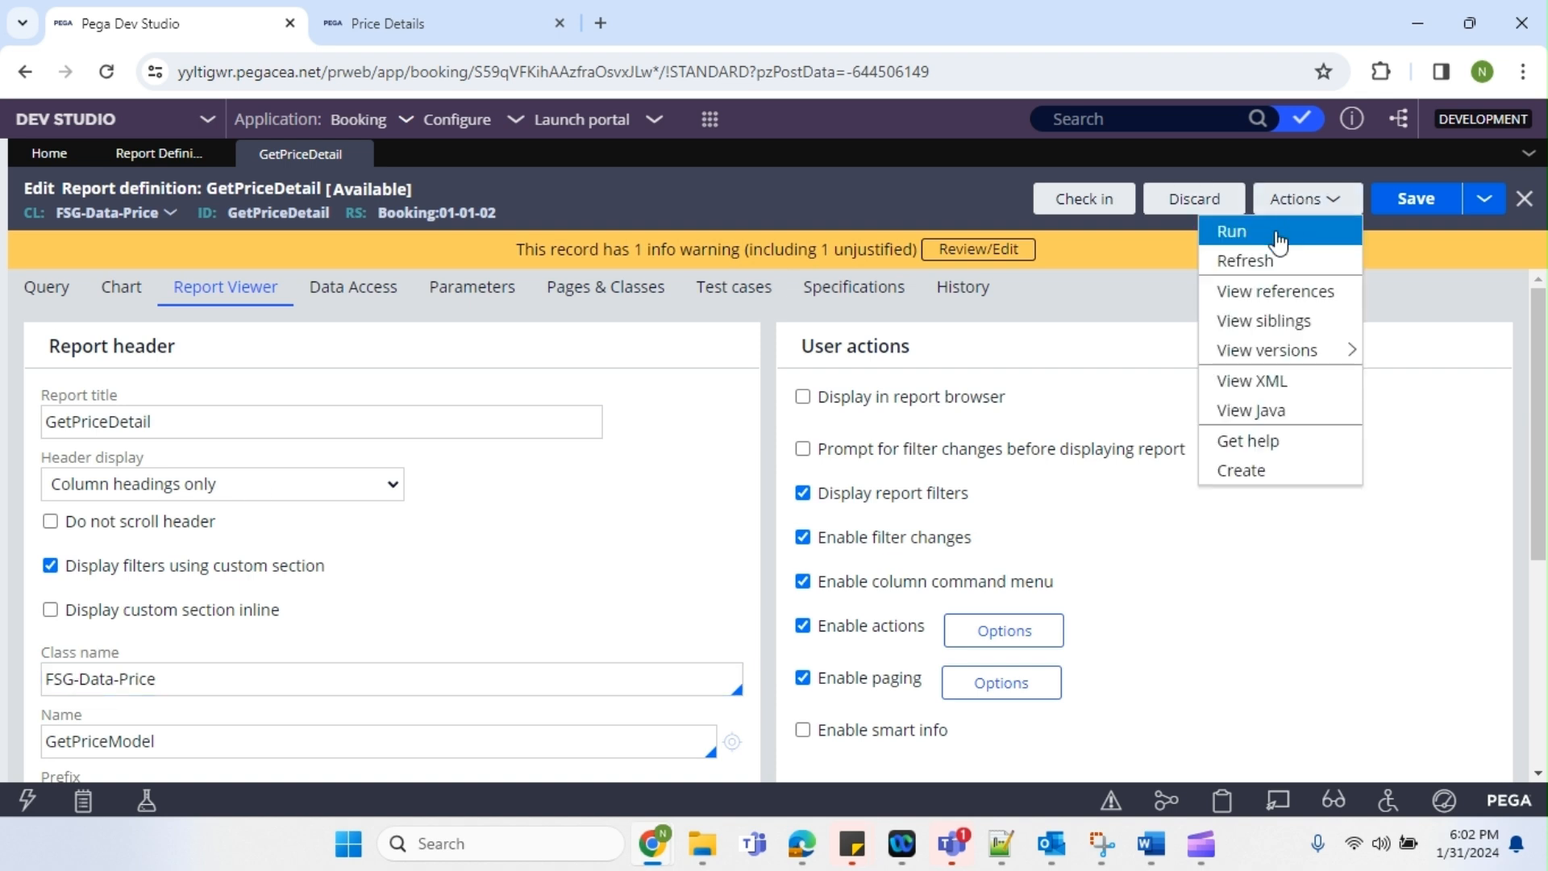
{"action": "left_click", "coordinate": [1279, 236]}
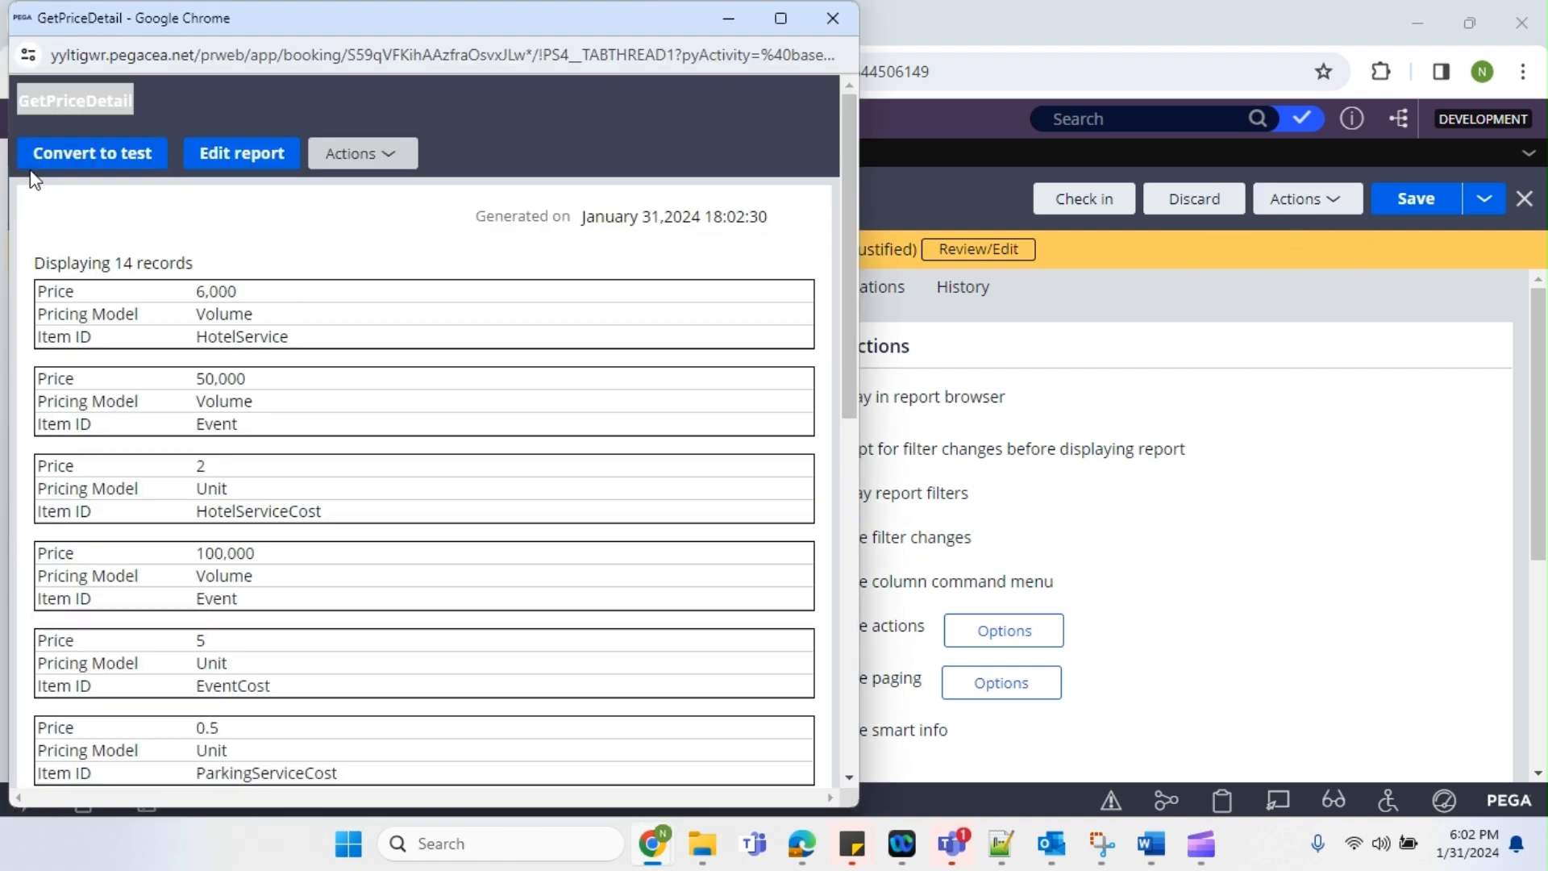
{"action": "left_click", "coordinate": [831, 20]}
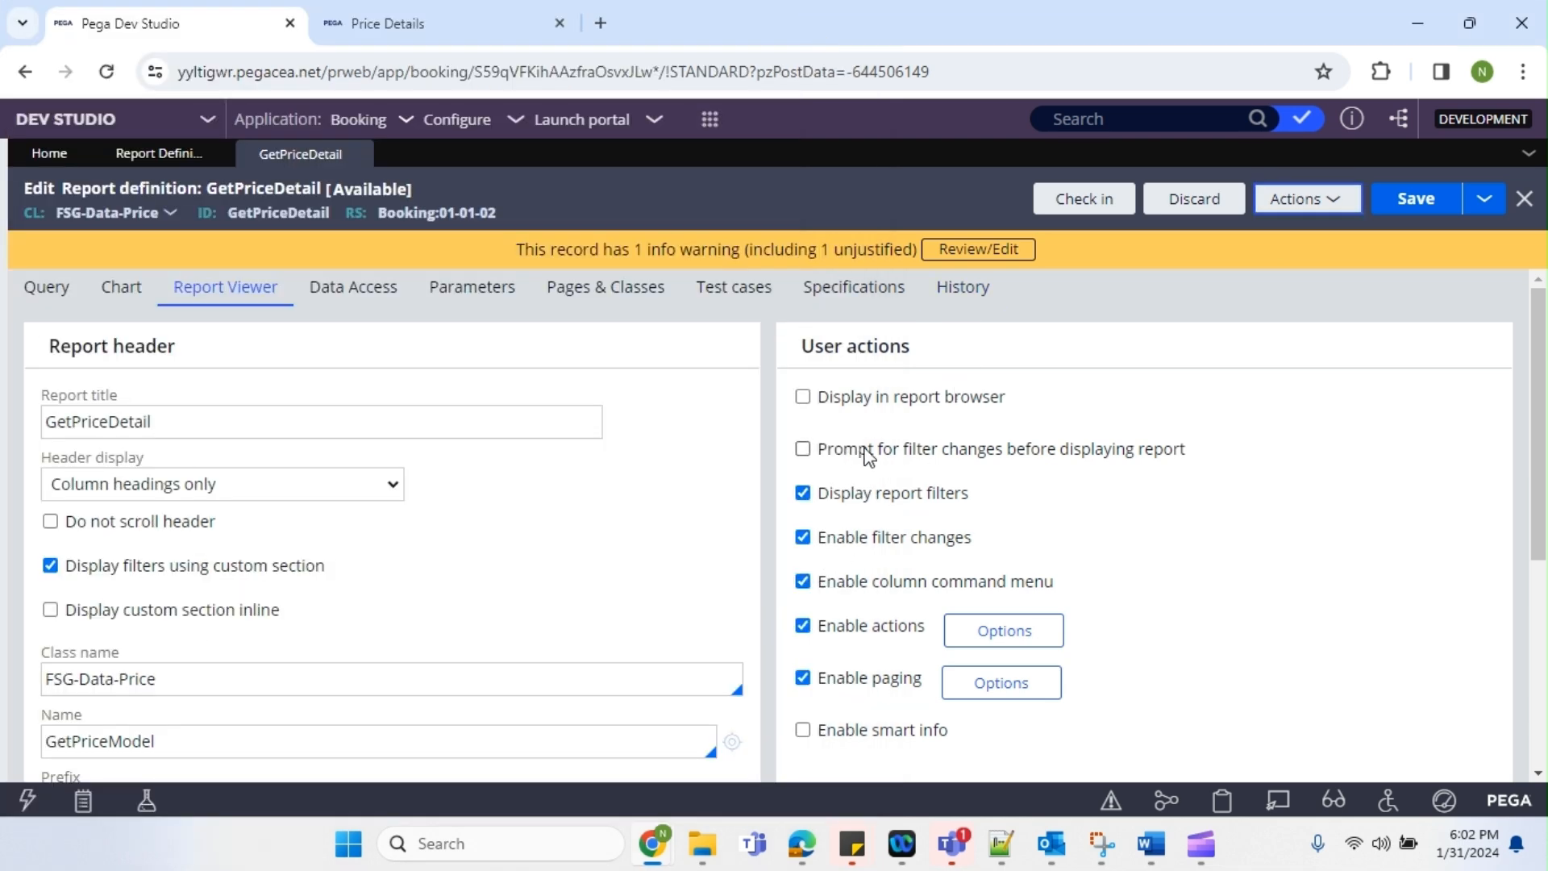
Enable prompting for filter changes before displaying the GetPriceDetail report and try to save the record
{"action": "left_click", "coordinate": [954, 456]}
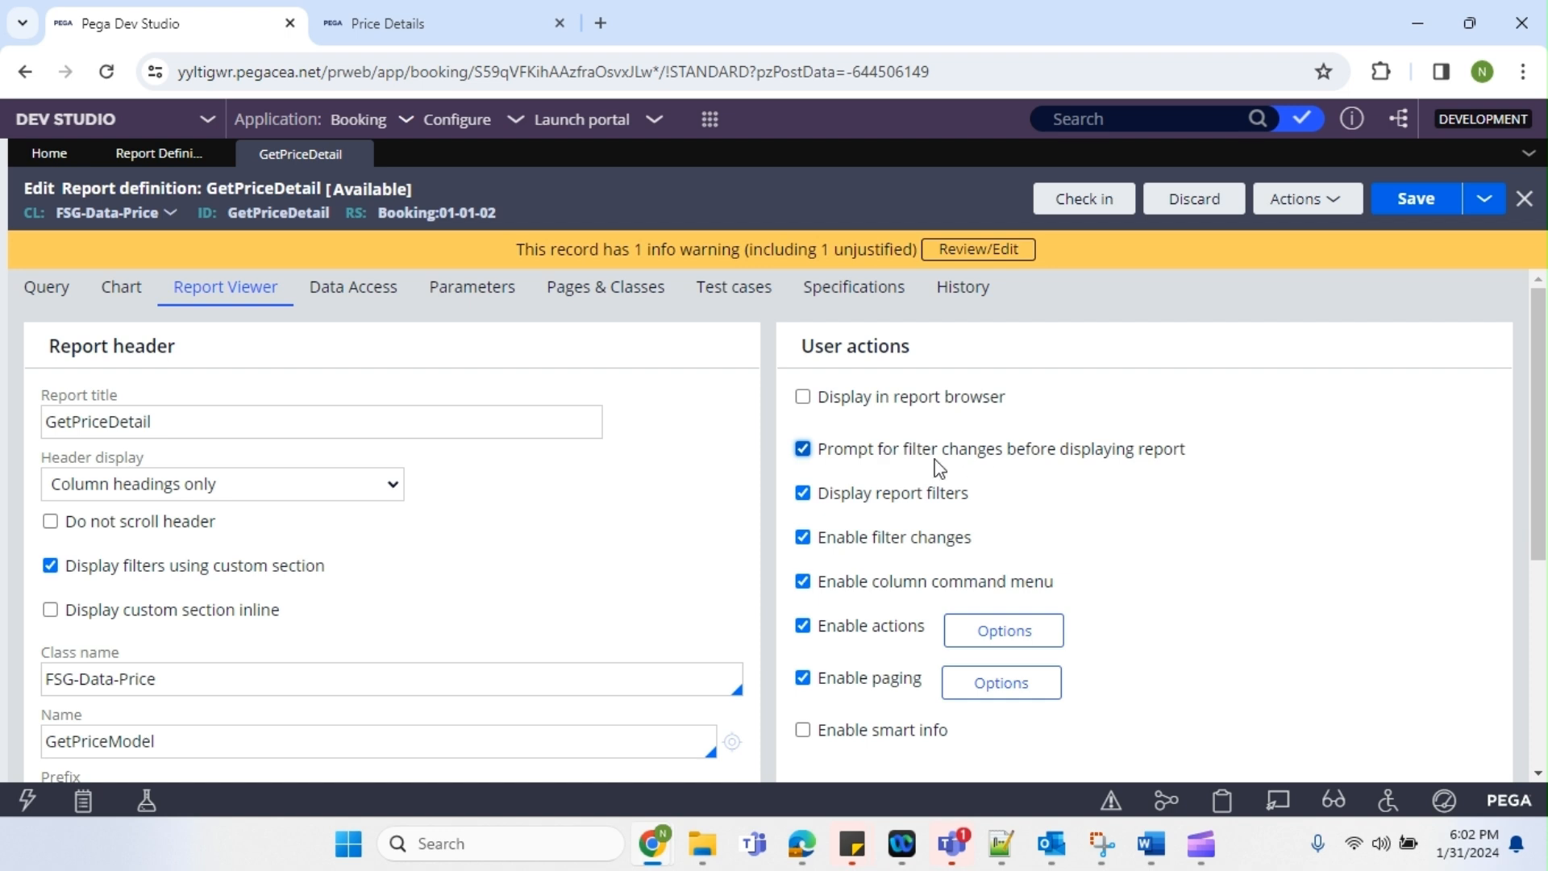
{"action": "left_click", "coordinate": [1442, 210]}
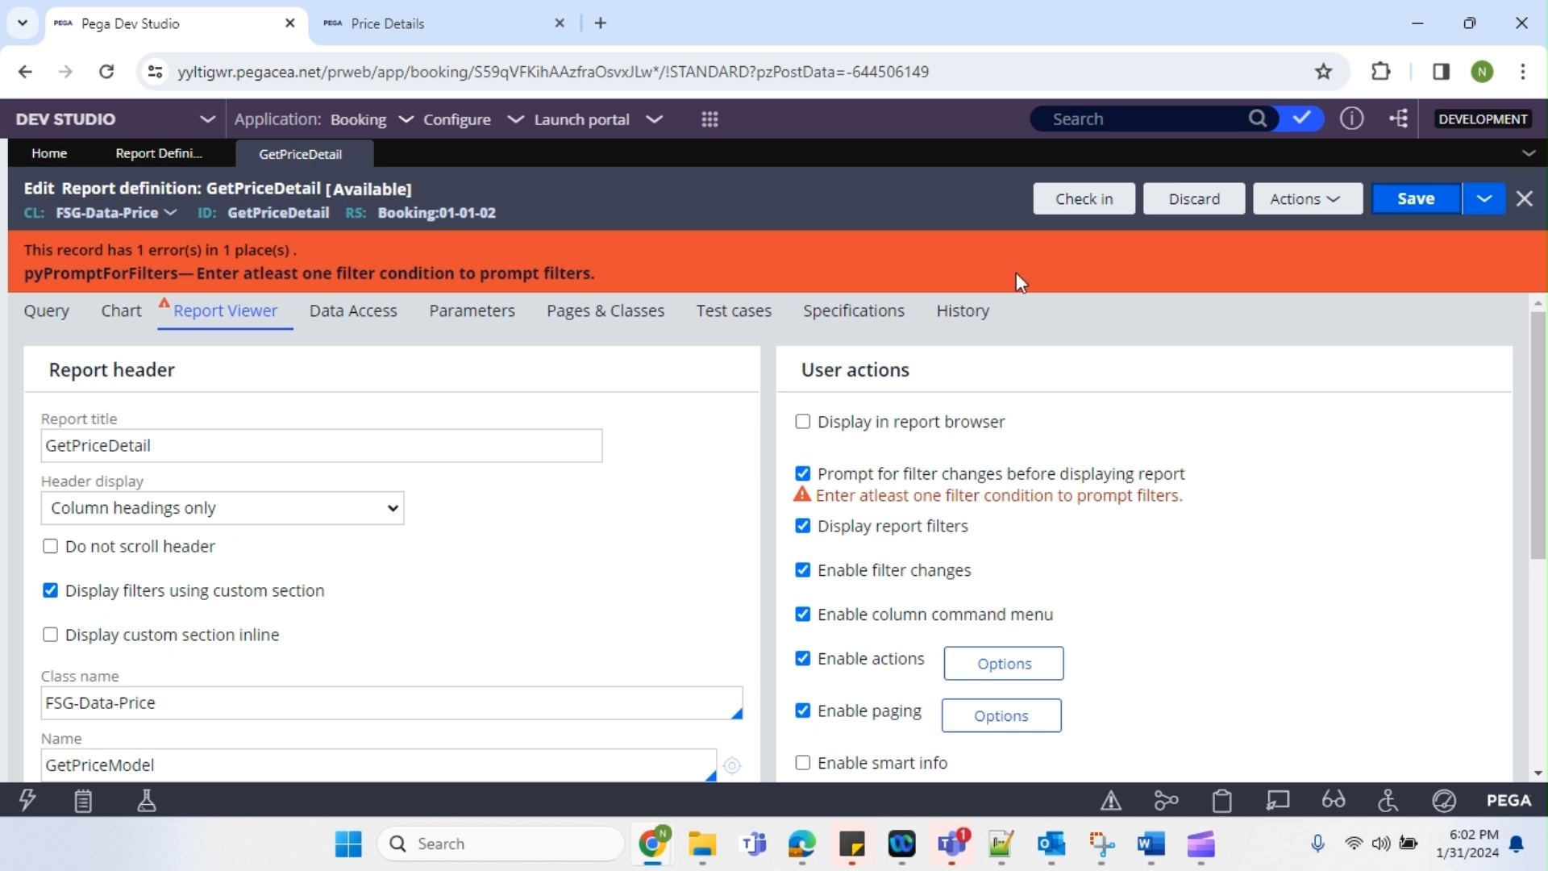
{"action": "triple_click", "coordinate": [219, 266]}
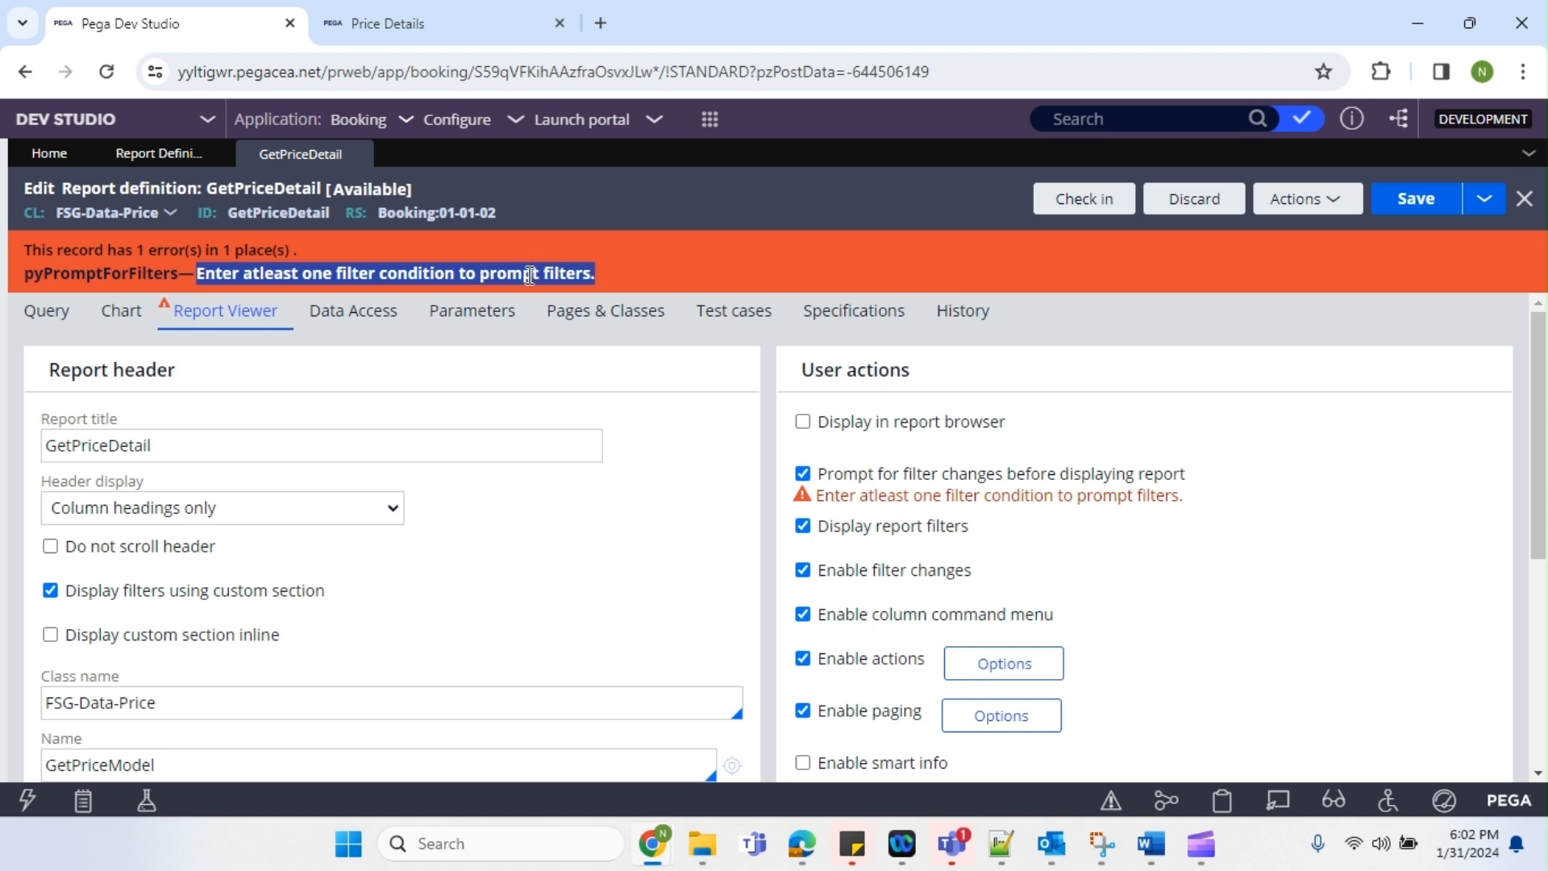
{"action": "left_click_drag", "start_coordinate": [595, 274], "coordinate": [24, 282]}
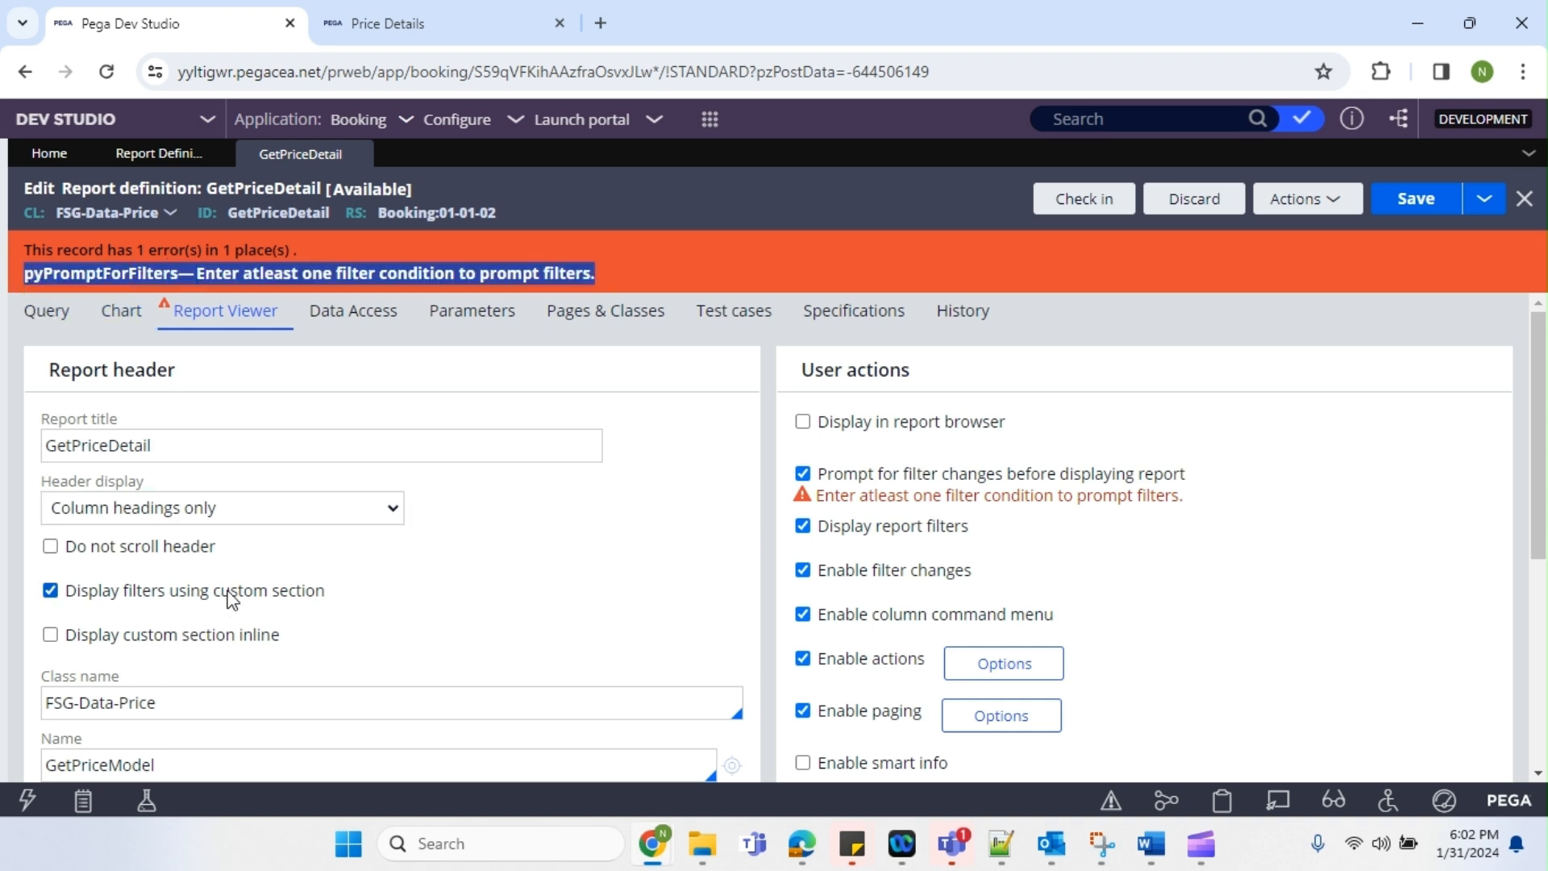
Set the column source of filter condition F1 in the report query to .PricingModel
{"action": "left_click", "coordinate": [41, 338]}
{"action": "scroll", "coordinate": [336, 460], "scroll_direction": "down", "scroll_amount": 5}
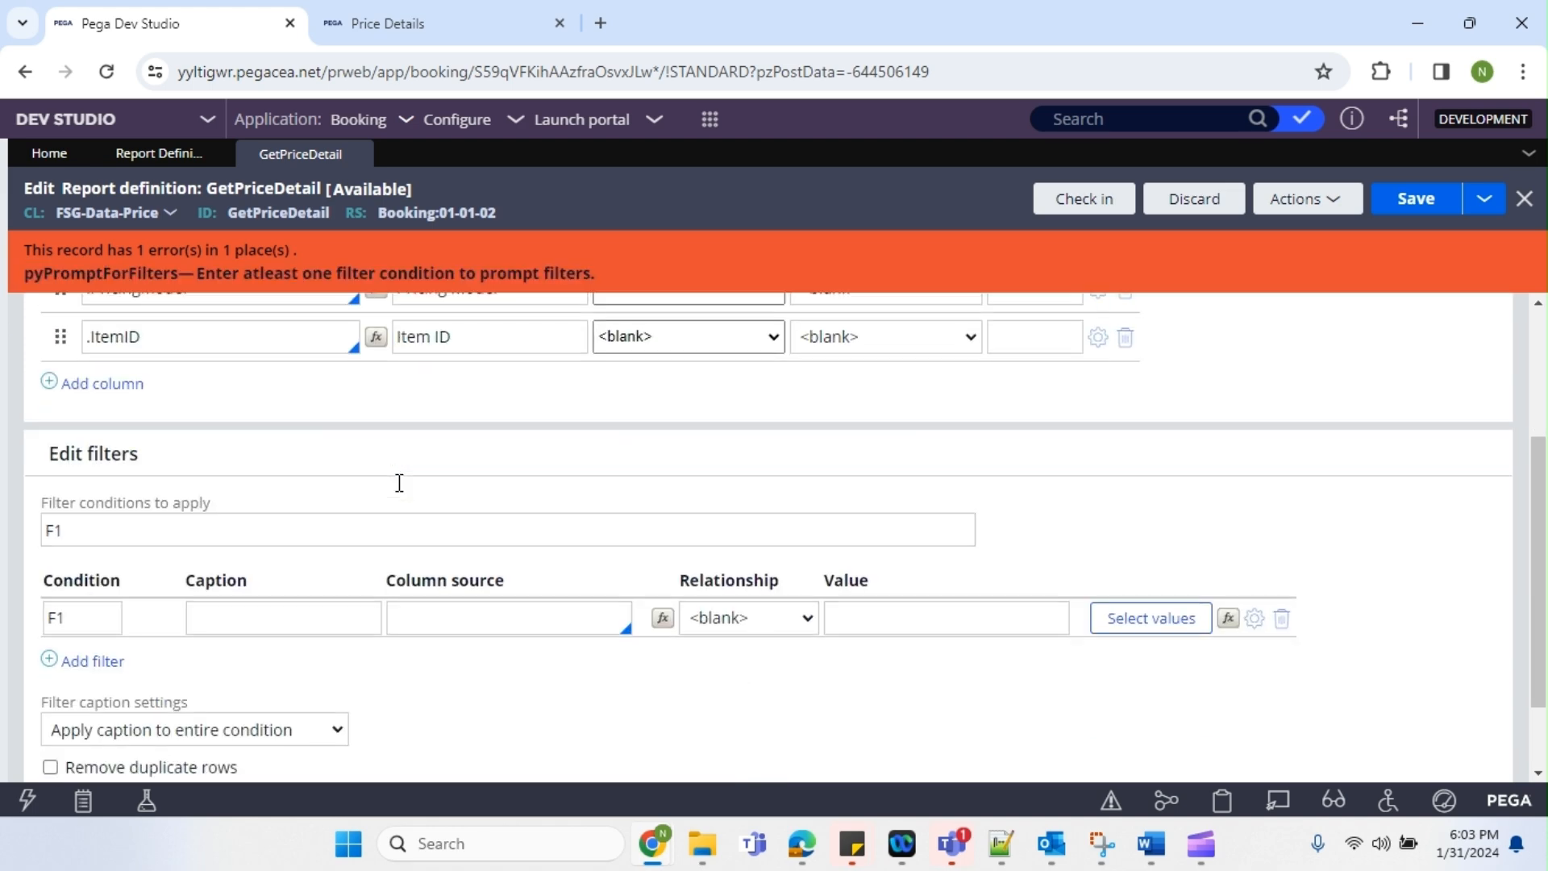
{"action": "left_click", "coordinate": [888, 509]}
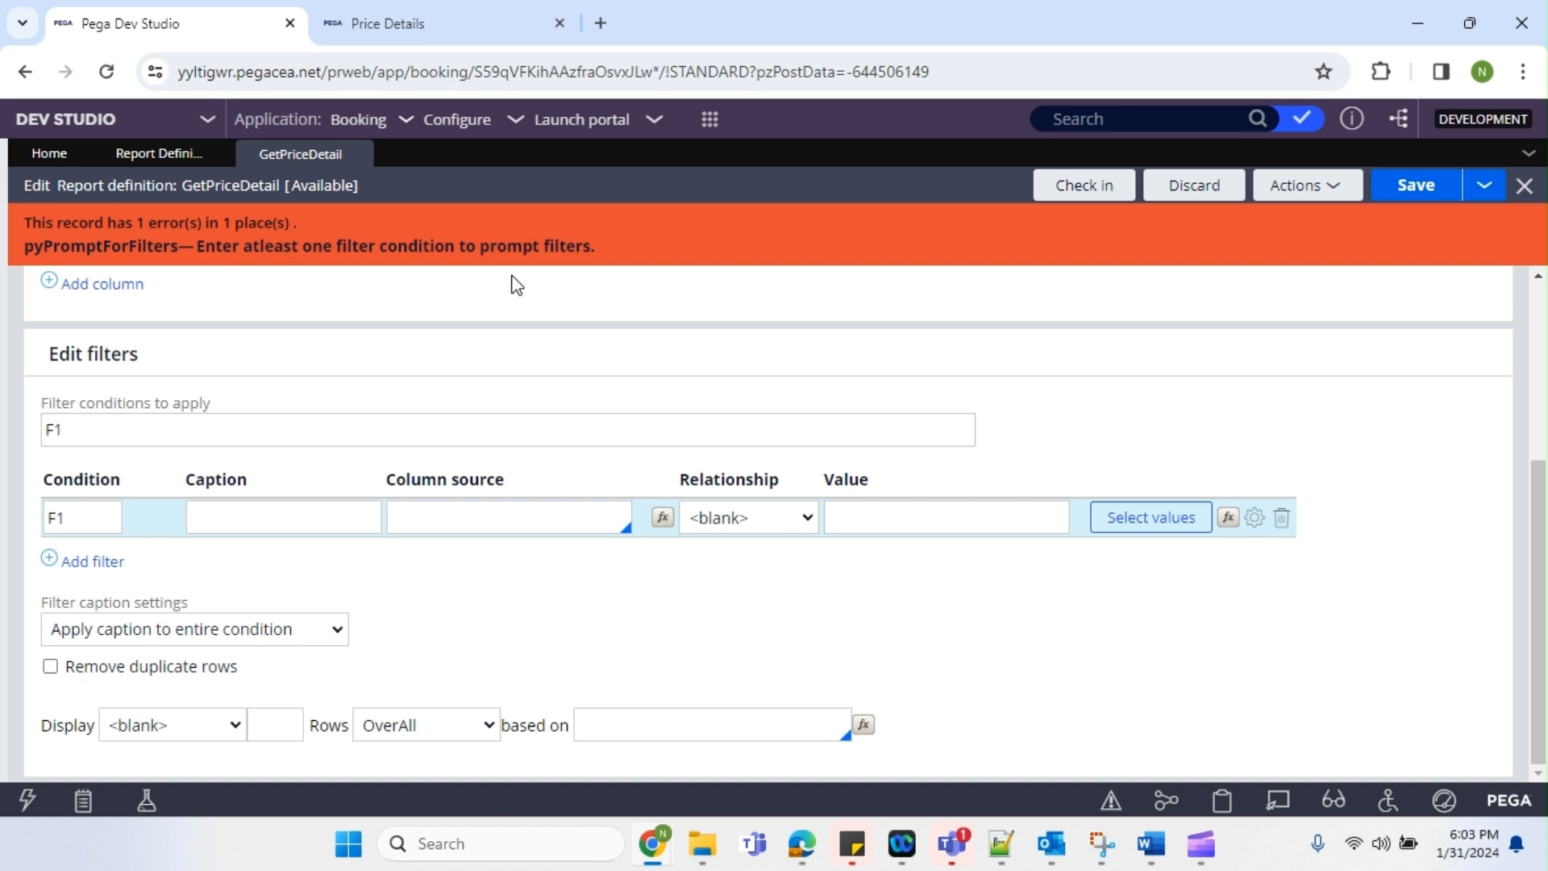
{"action": "left_click", "coordinate": [522, 525]}
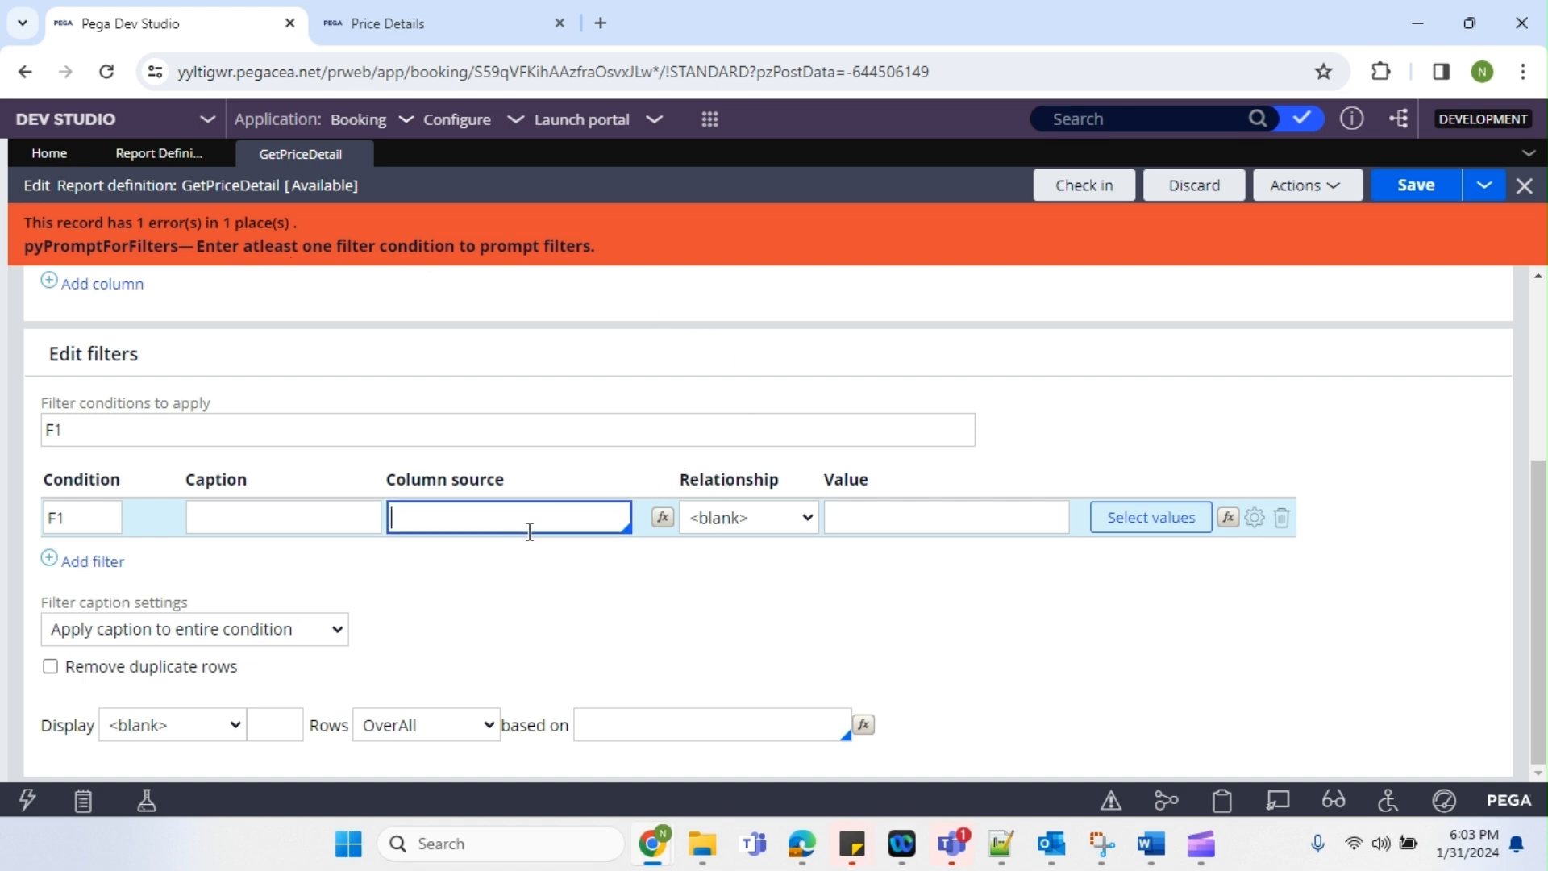
{"action": "type", "text": ".pr"}
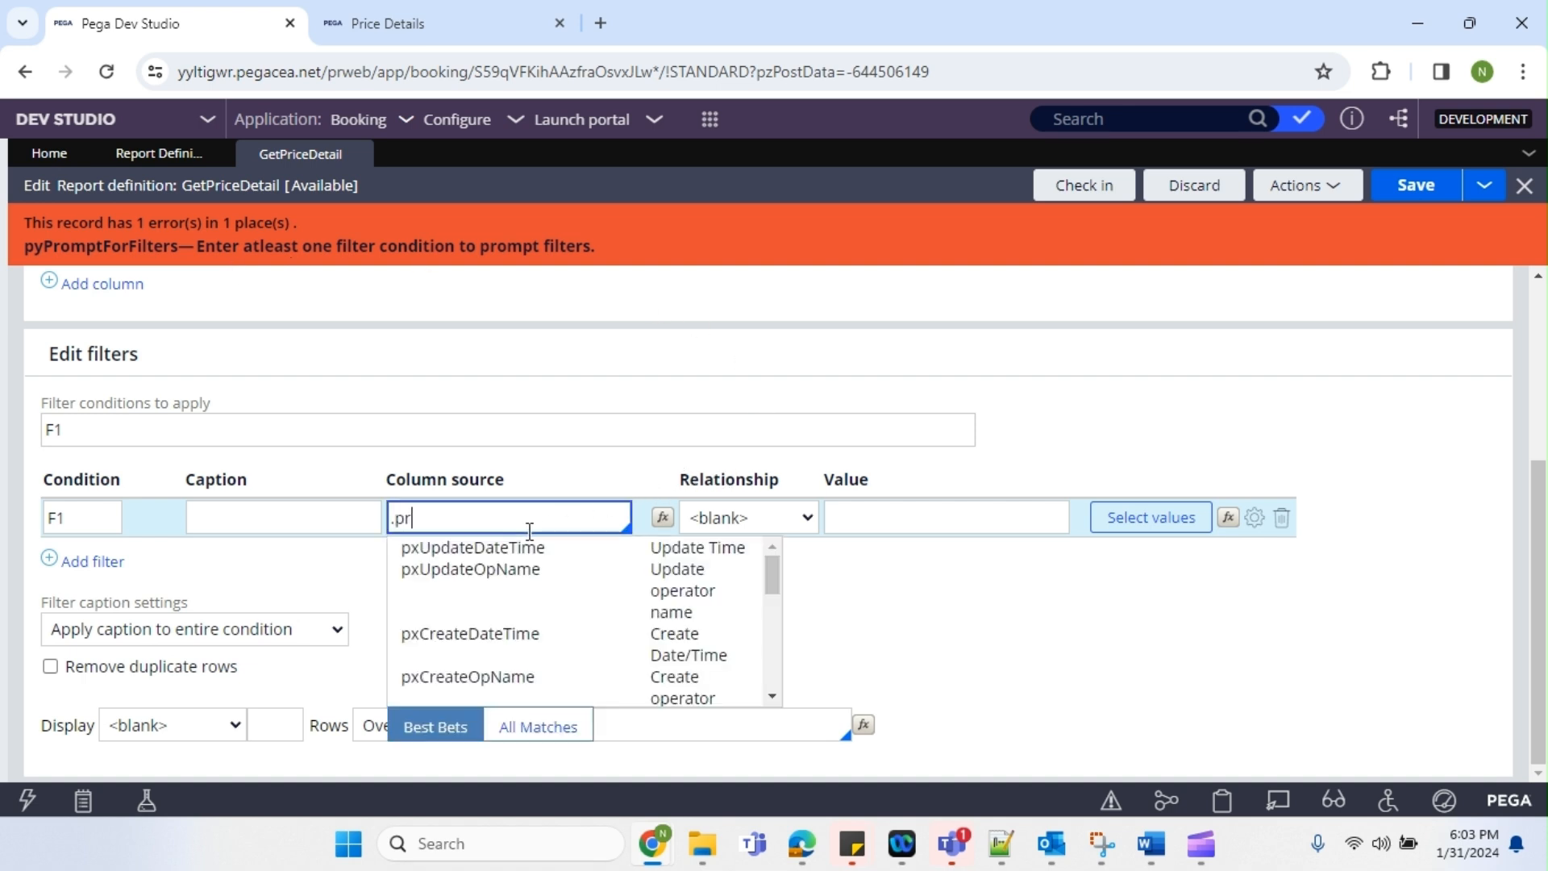
{"action": "key", "text": "Down"}
{"action": "key", "text": "Down"}
{"action": "key", "text": "Return"}
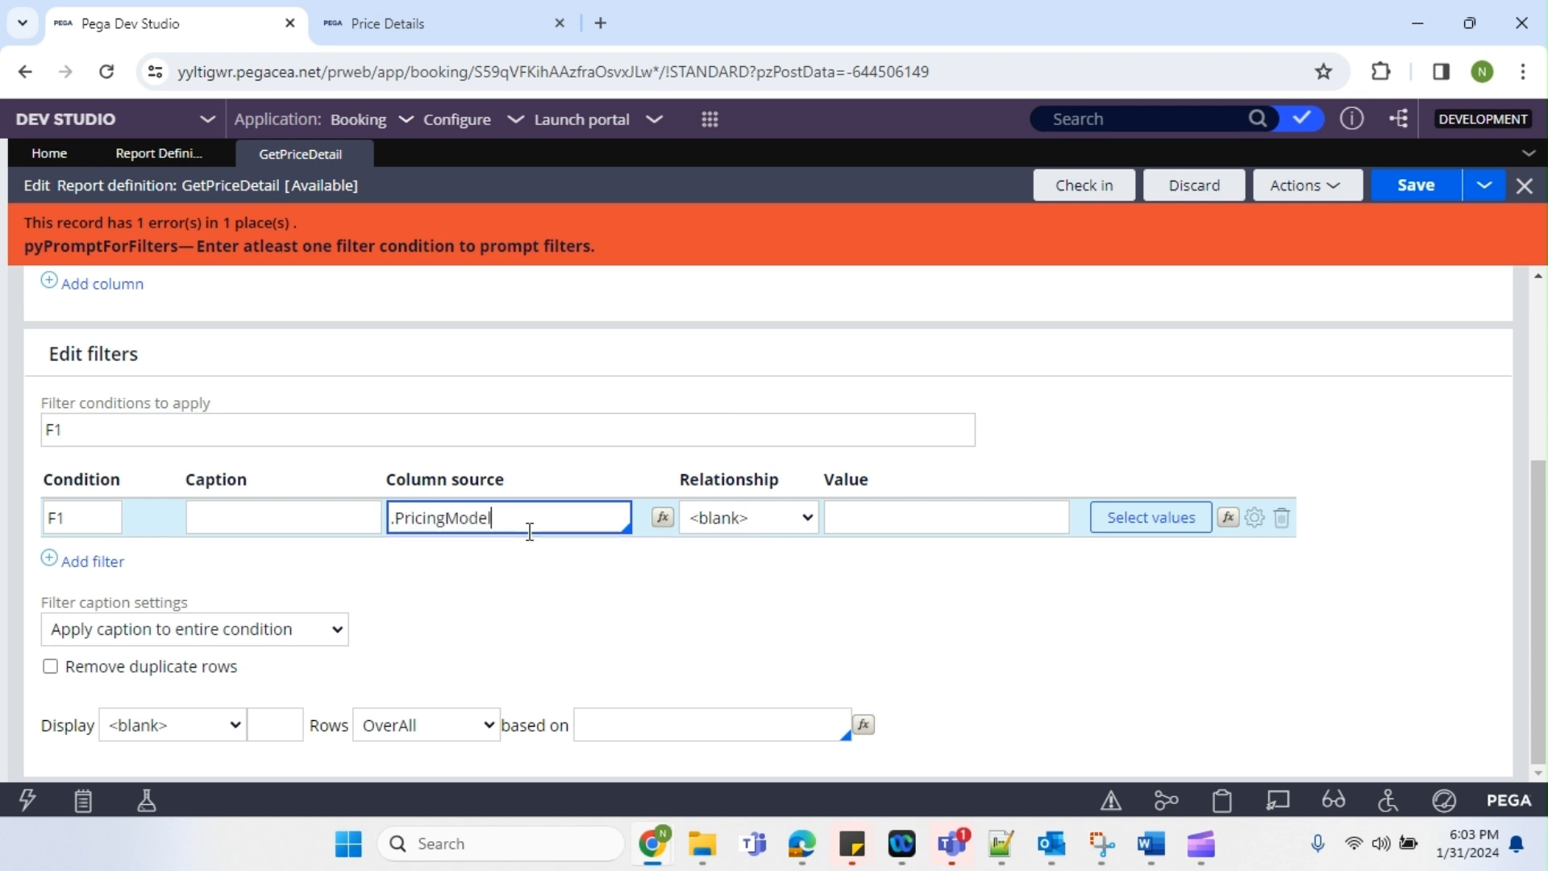
{"action": "left_click", "coordinate": [897, 516]}
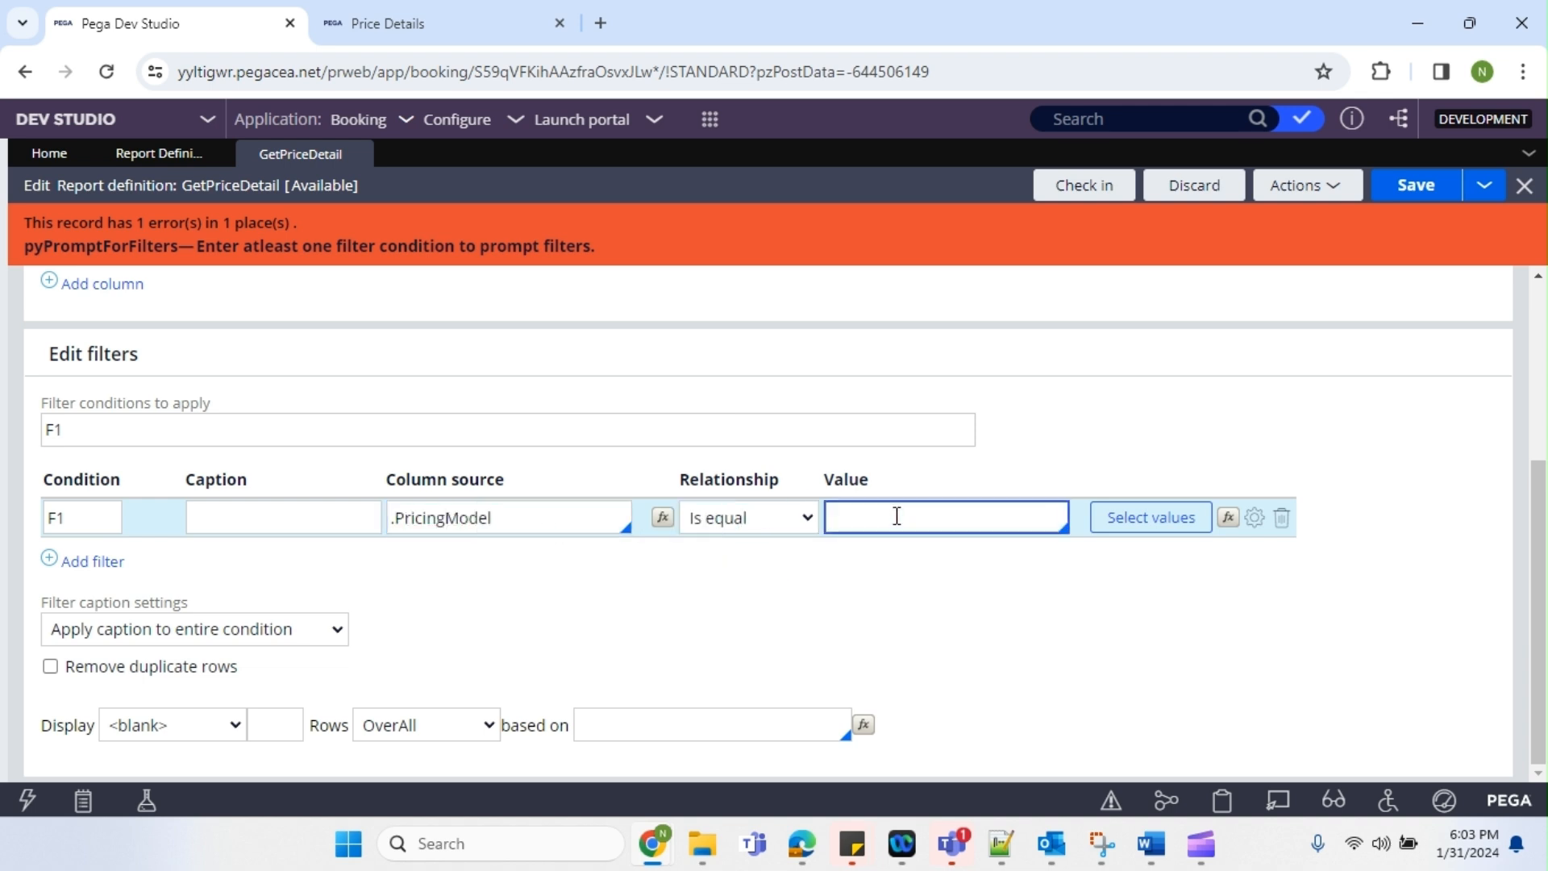
{"action": "type", "text": "."}
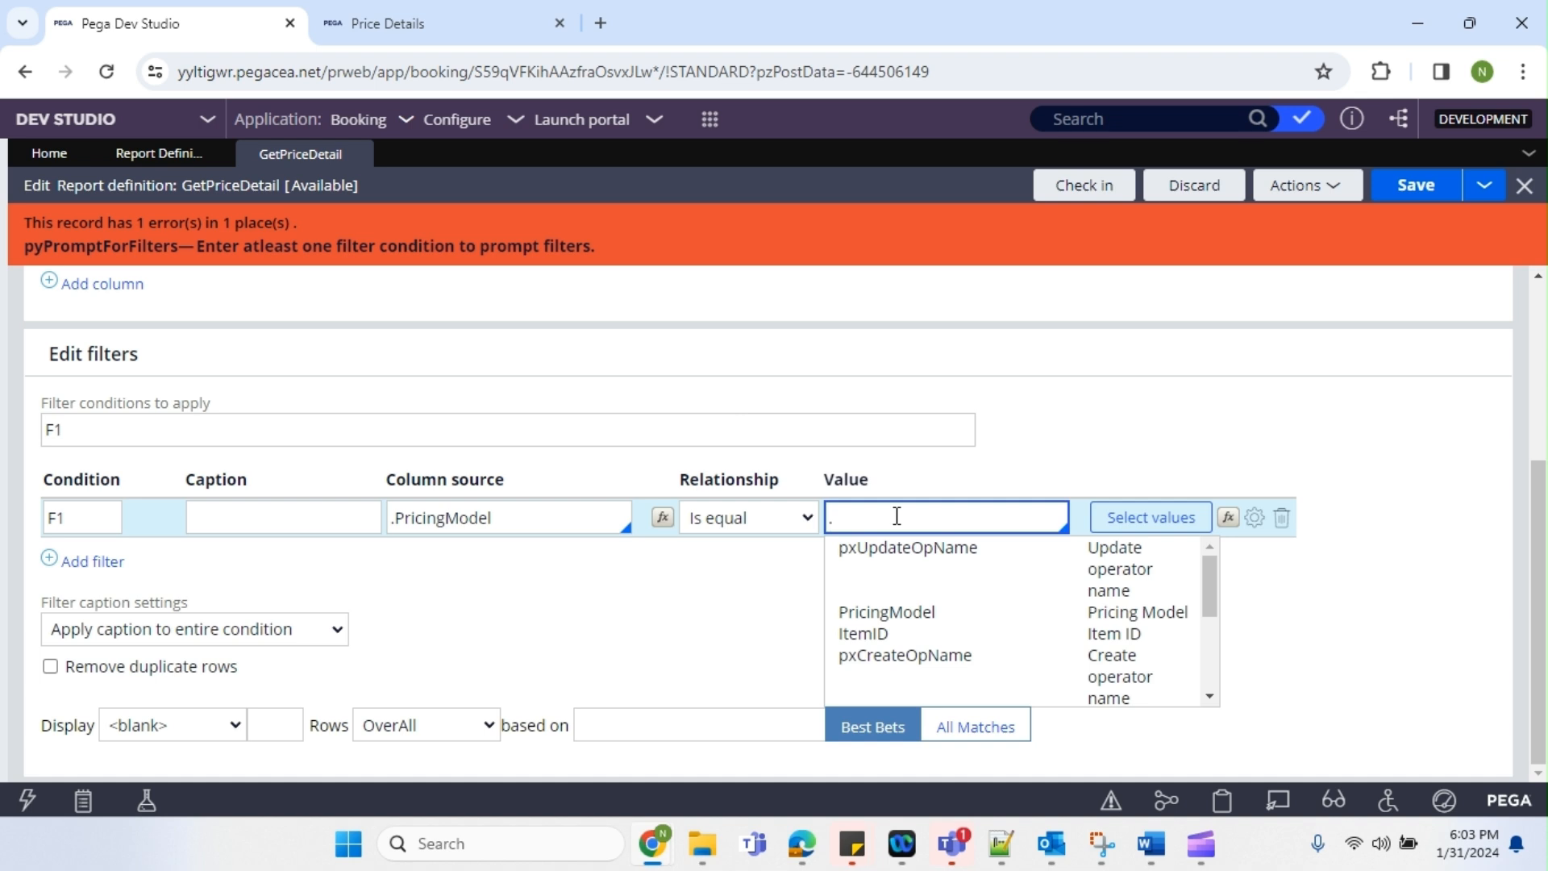
{"action": "key", "text": "Down"}
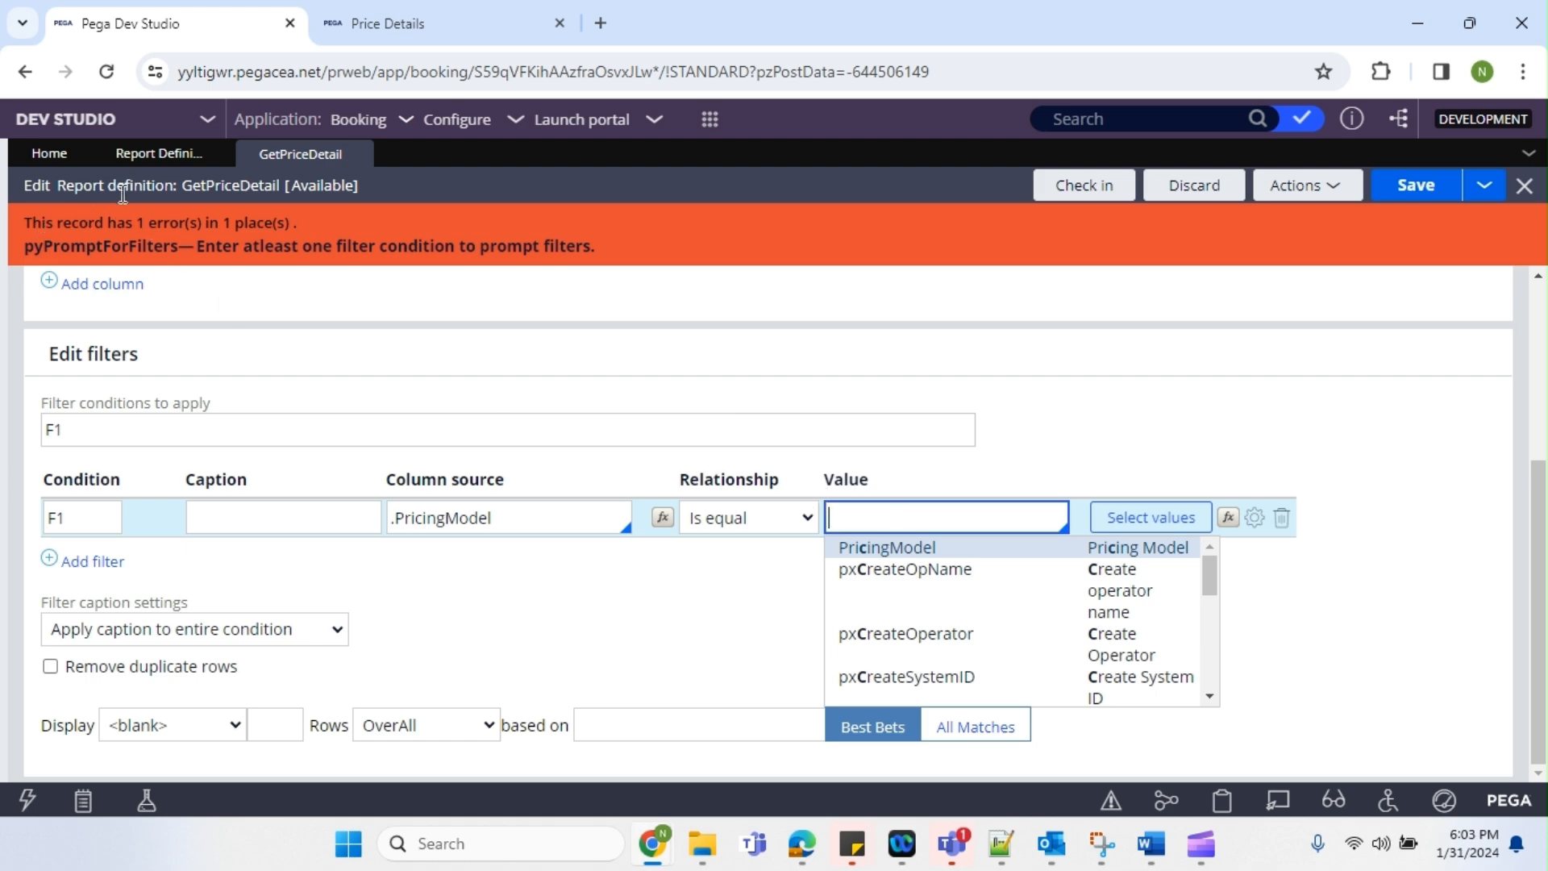
Copy the page name CustomFilter from the report definition's pages and classes
{"action": "scroll", "coordinate": [123, 194], "scroll_direction": "up", "scroll_amount": 4}
{"action": "left_click", "coordinate": [274, 313]}
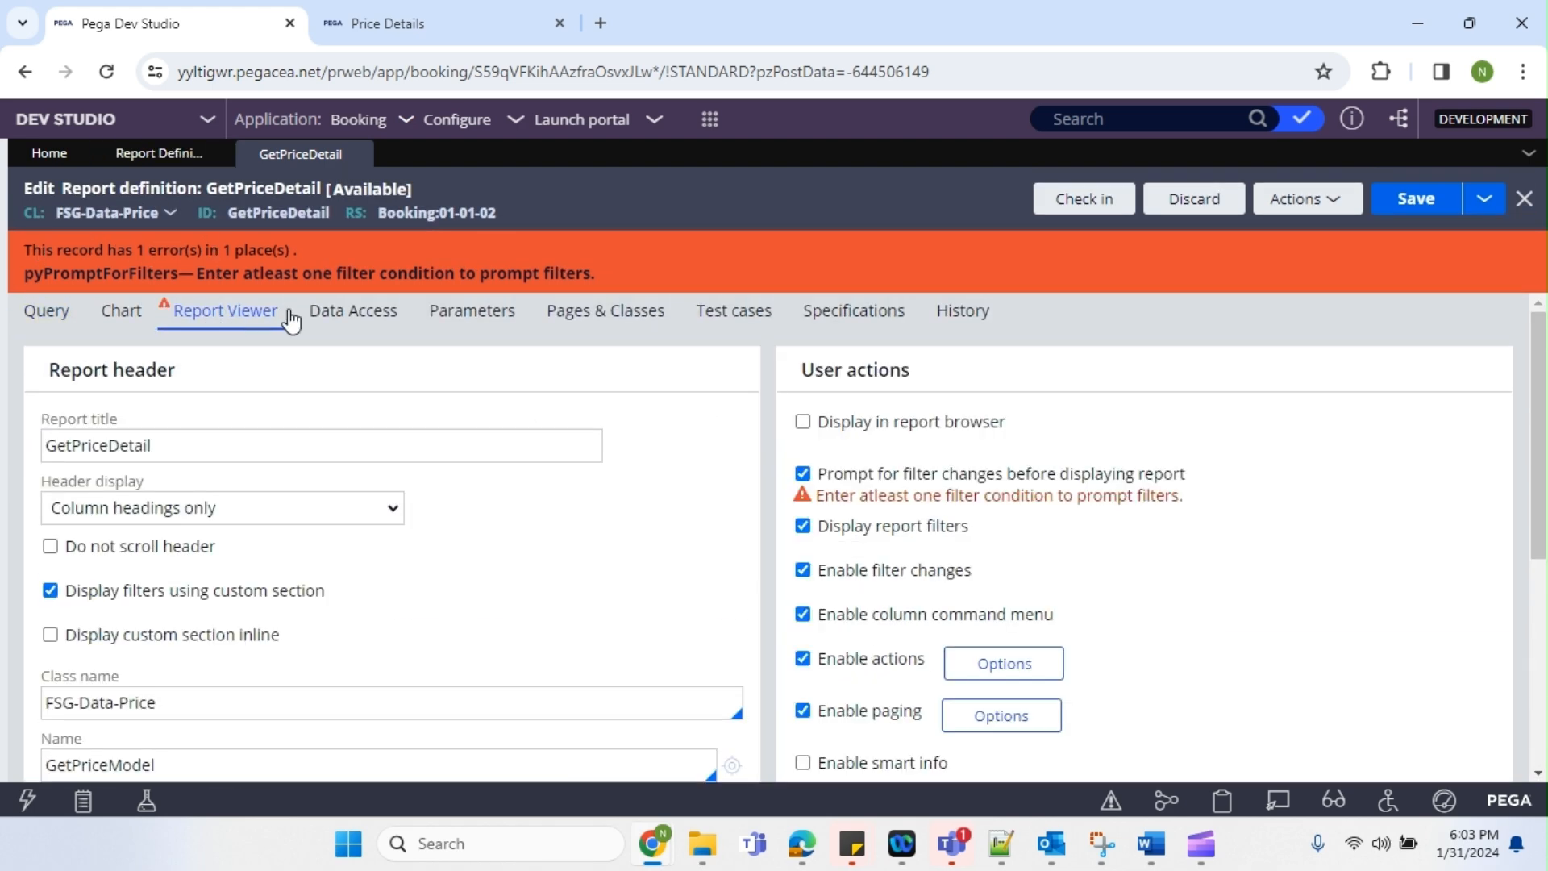
{"action": "left_click", "coordinate": [353, 313]}
{"action": "left_click", "coordinate": [605, 313]}
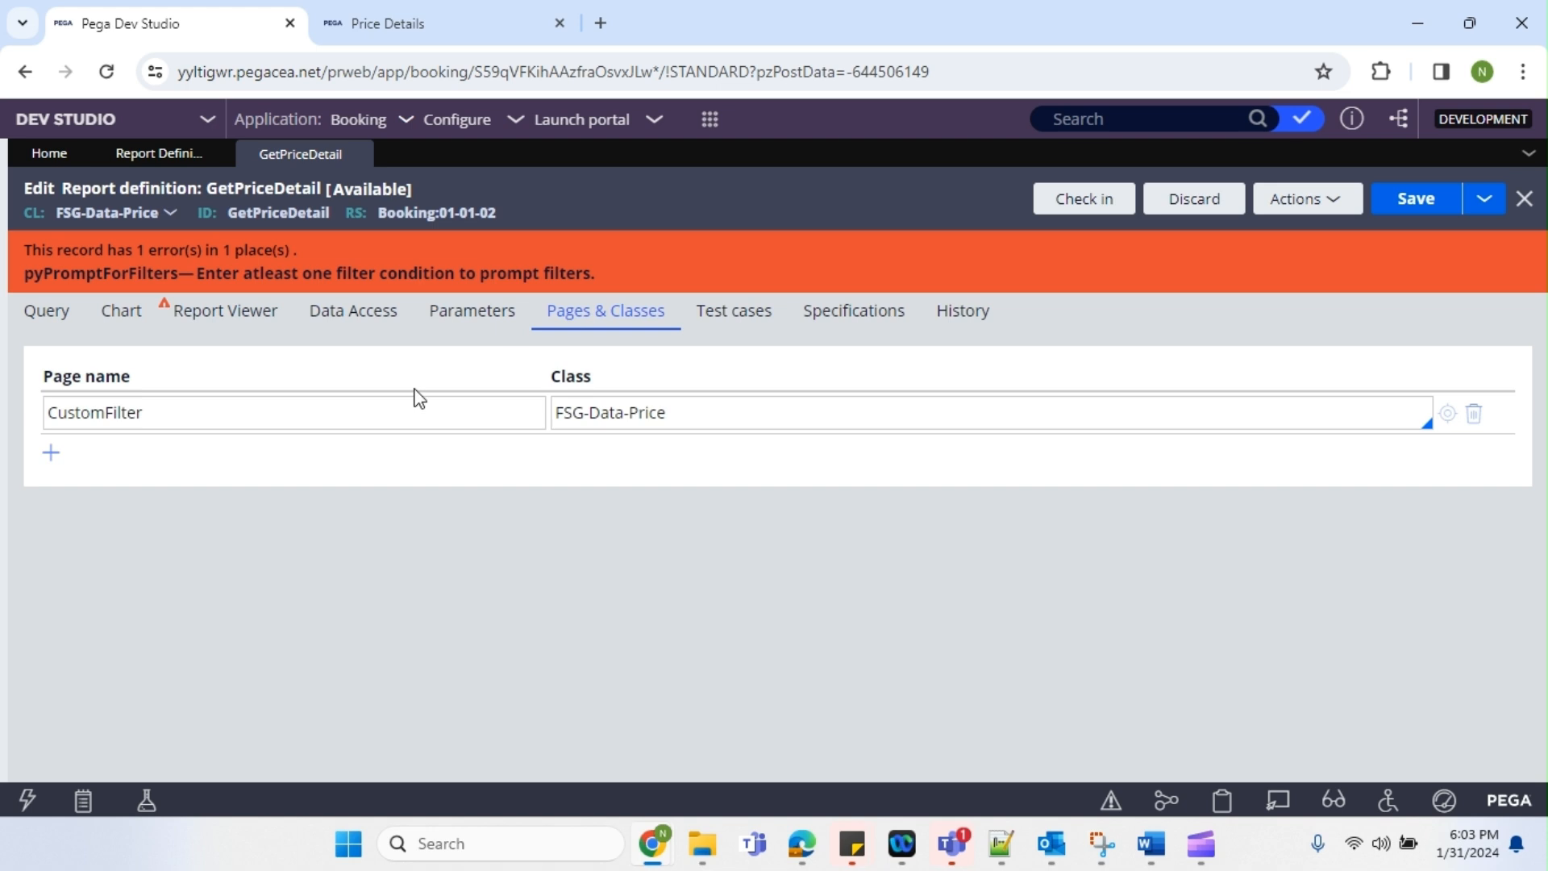
{"action": "left_click", "coordinate": [113, 413]}
{"action": "double_click", "coordinate": [113, 416]}
{"action": "key", "text": "ctrl+c"}
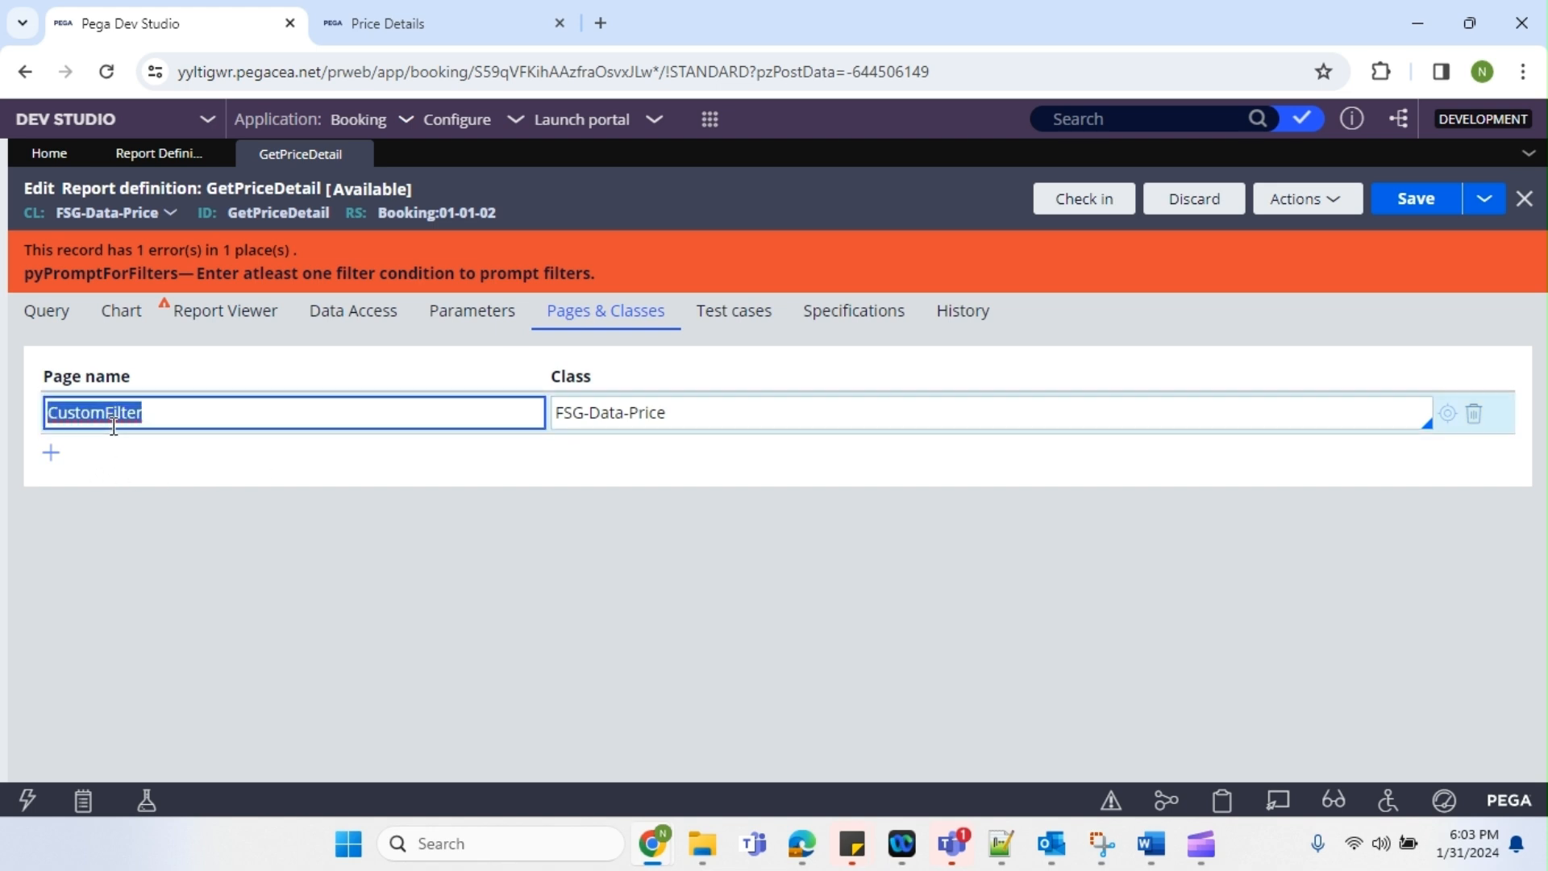
Set the value of filter condition F1 to CustomFilter.PricingModel and save the report definition
{"action": "left_click", "coordinate": [50, 321]}
{"action": "scroll", "coordinate": [709, 545], "scroll_direction": "down", "scroll_amount": 4}
{"action": "left_click", "coordinate": [927, 513]}
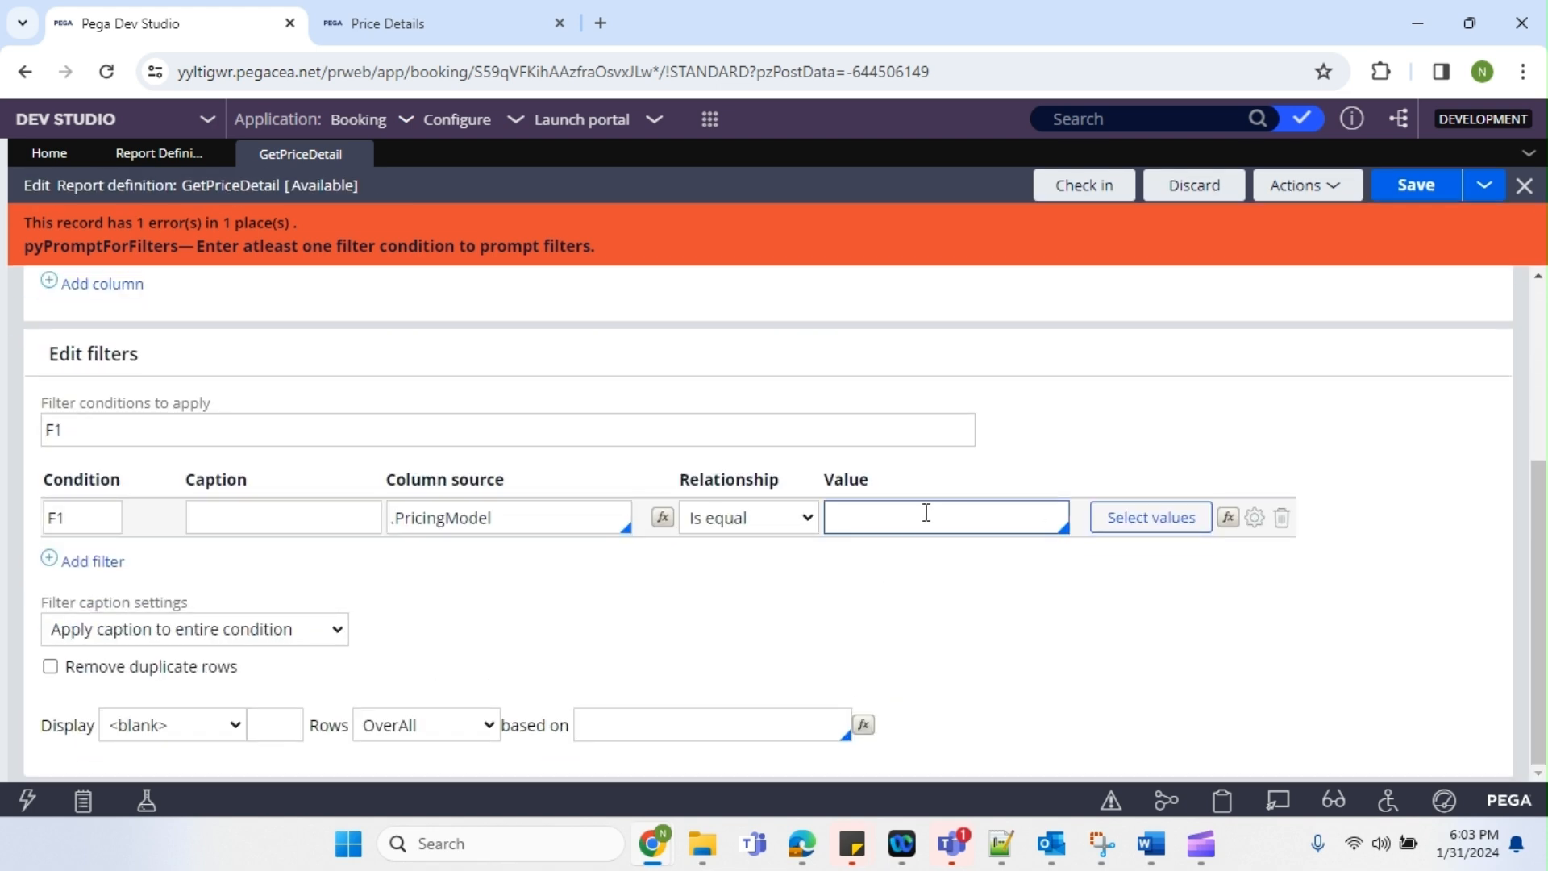
{"action": "key", "text": "ctrl+v"}
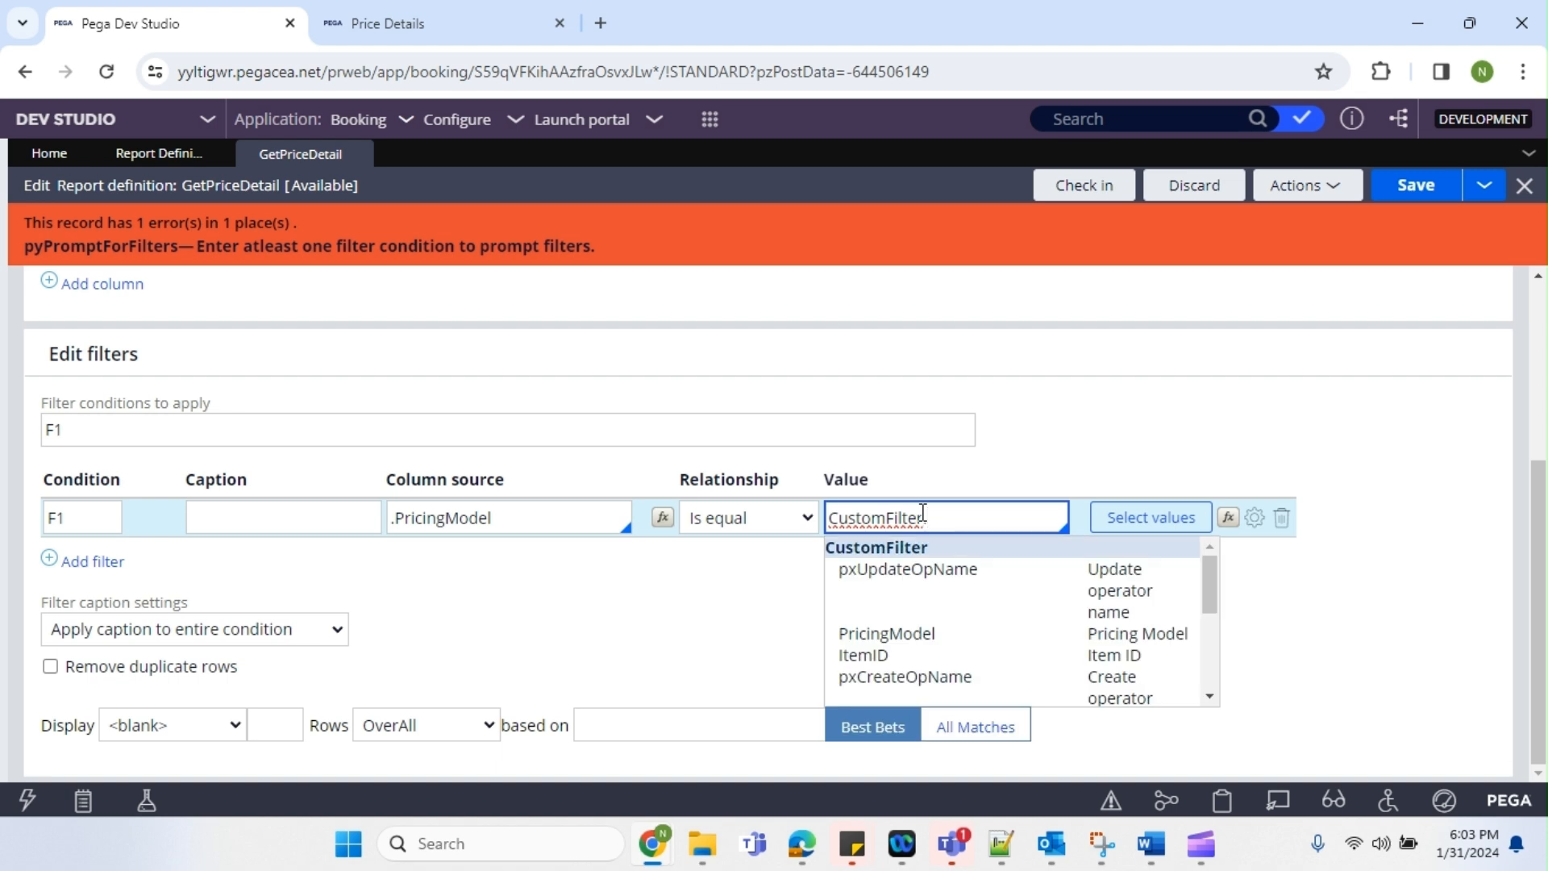
{"action": "key", "text": "Down"}
{"action": "key", "text": "Down"}
{"action": "key", "text": "Return"}
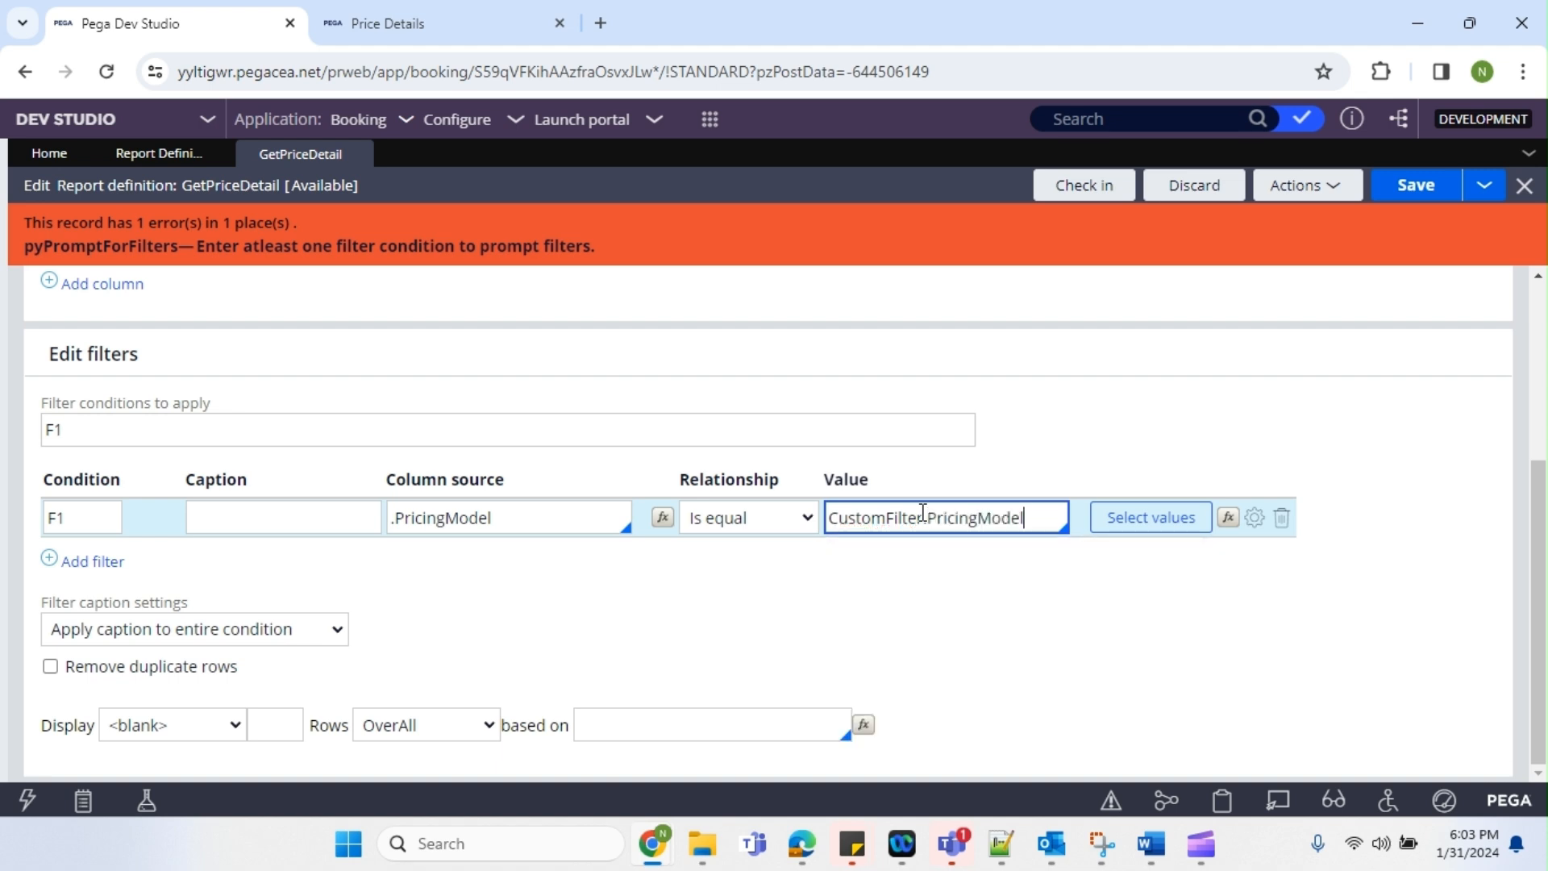
{"action": "left_click", "coordinate": [1434, 189]}
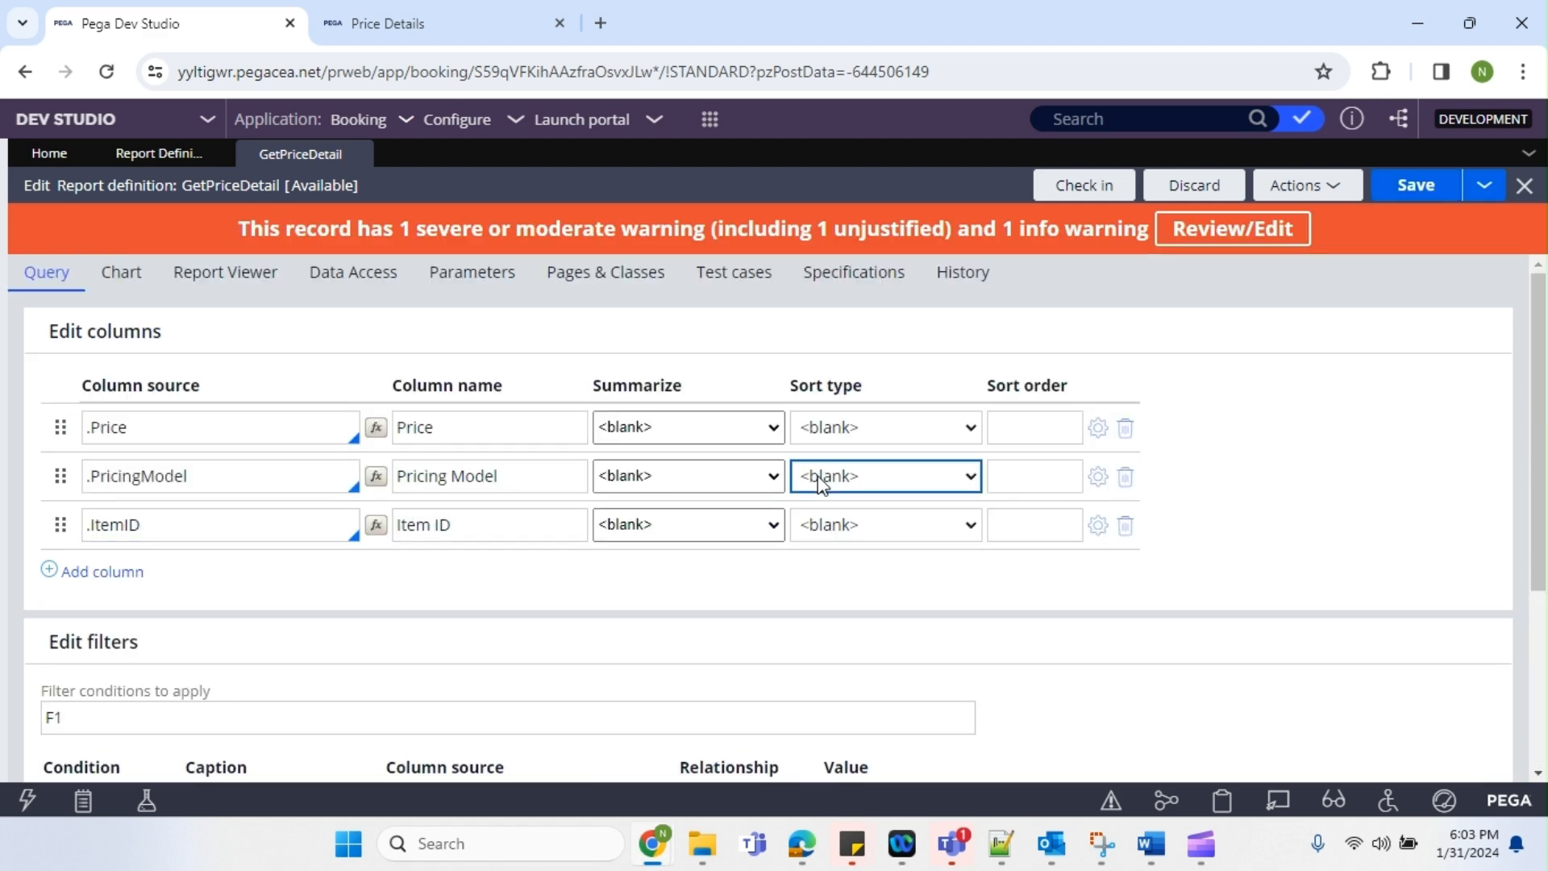
{"action": "left_click", "coordinate": [947, 519]}
{"action": "left_click_drag", "start_coordinate": [1036, 516], "coordinate": [797, 534]}
{"action": "left_click", "coordinate": [1030, 517]}
{"action": "left_click_drag", "start_coordinate": [1030, 517], "coordinate": [836, 524]}
{"action": "left_click", "coordinate": [535, 521]}
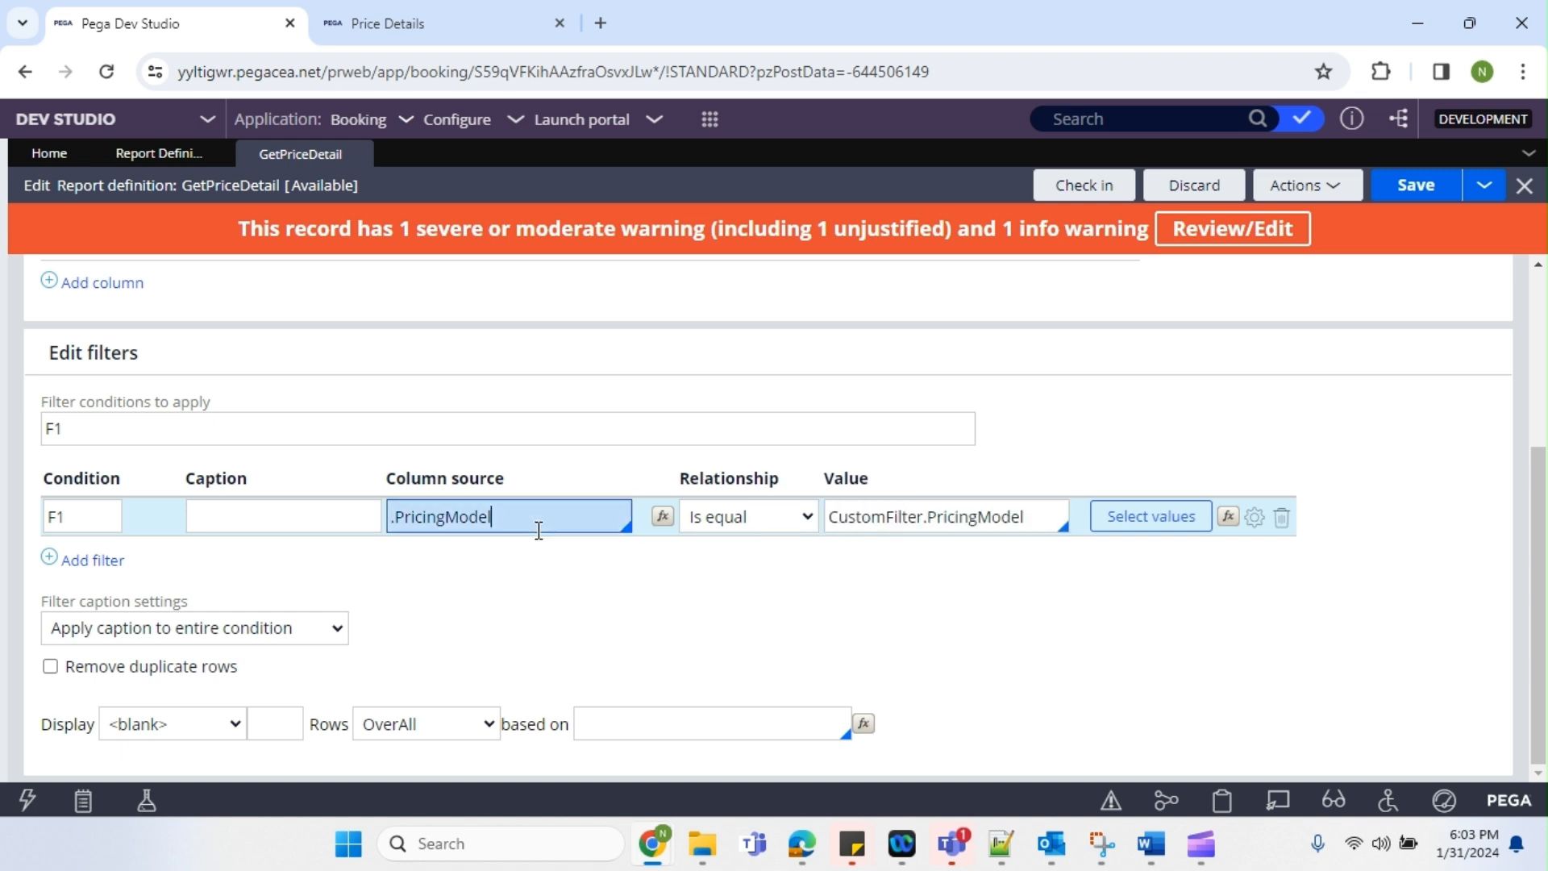
{"action": "left_click_drag", "start_coordinate": [553, 519], "coordinate": [387, 532]}
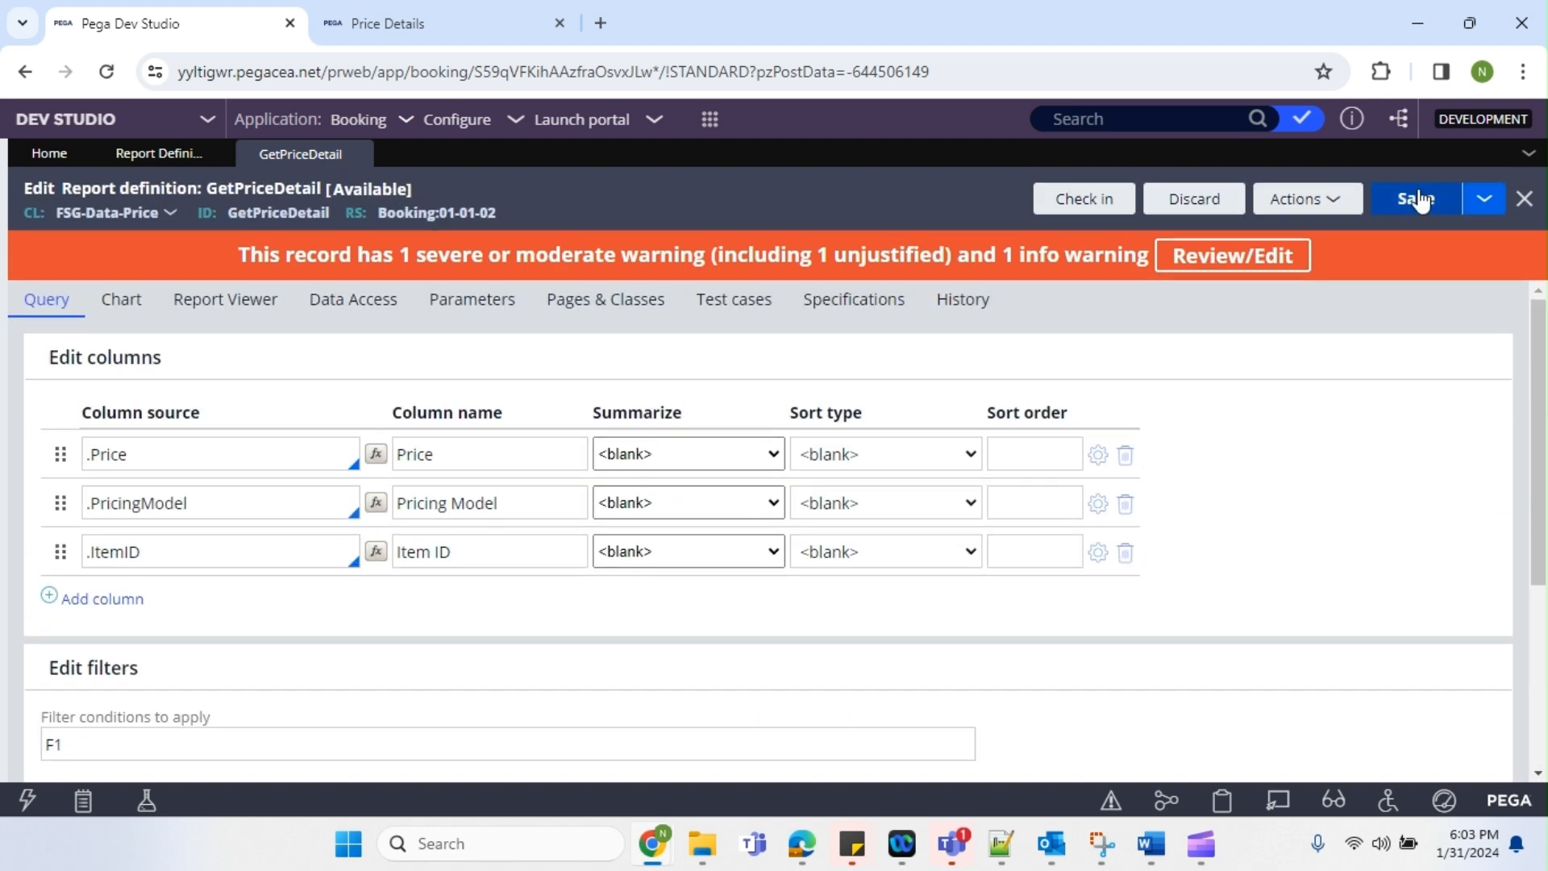
Save the GetPriceDetail report definition and run it with the Pricing Model filter set to Volume
{"action": "left_click", "coordinate": [1412, 200]}
{"action": "left_click", "coordinate": [1290, 209]}
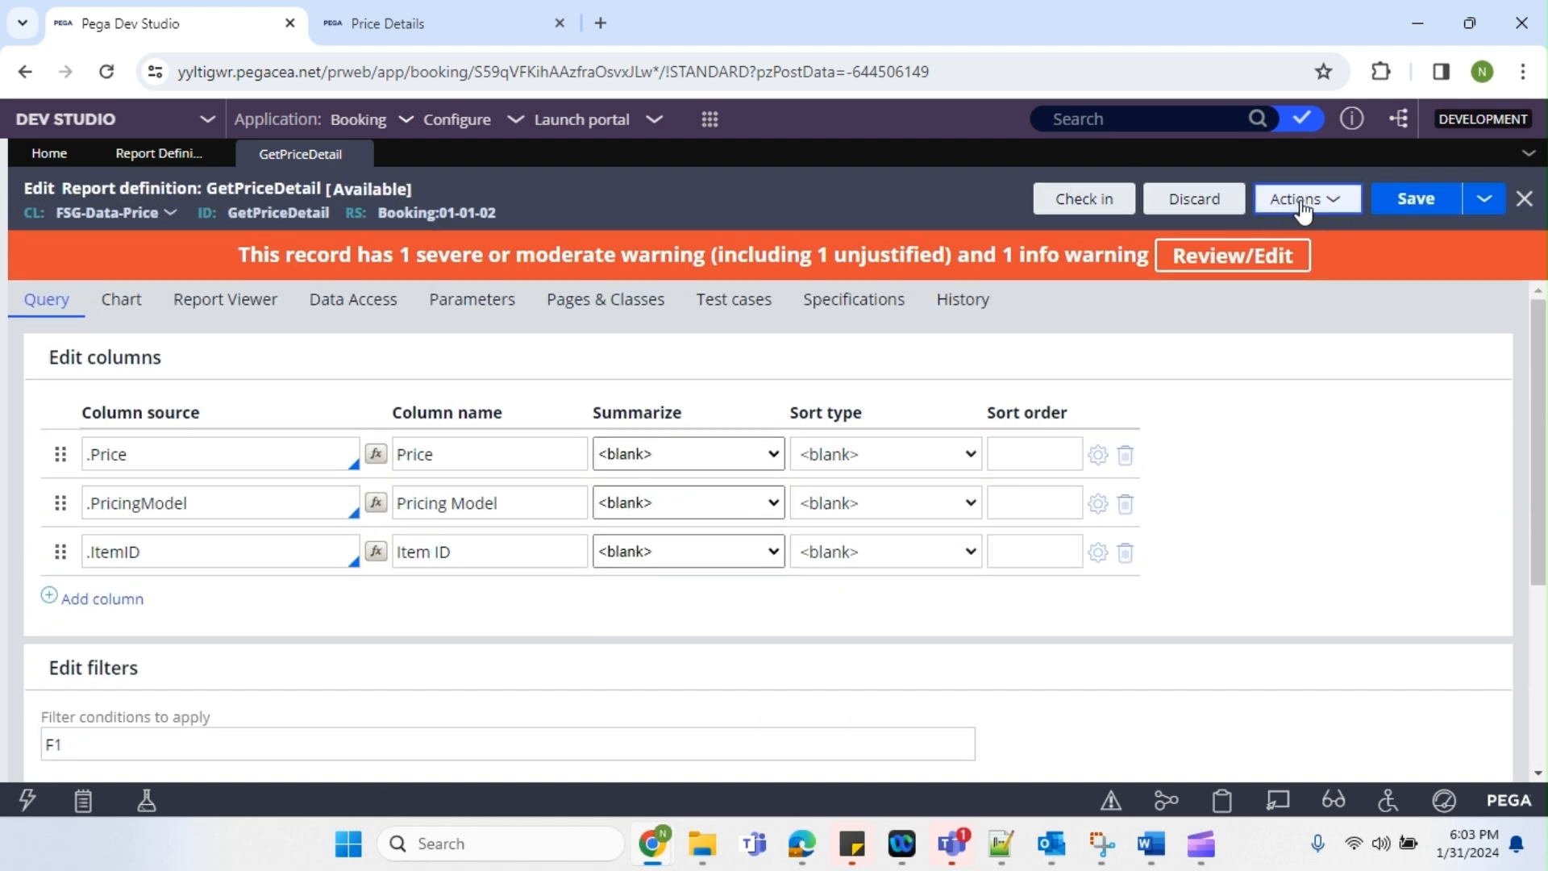
{"action": "left_click", "coordinate": [1214, 228]}
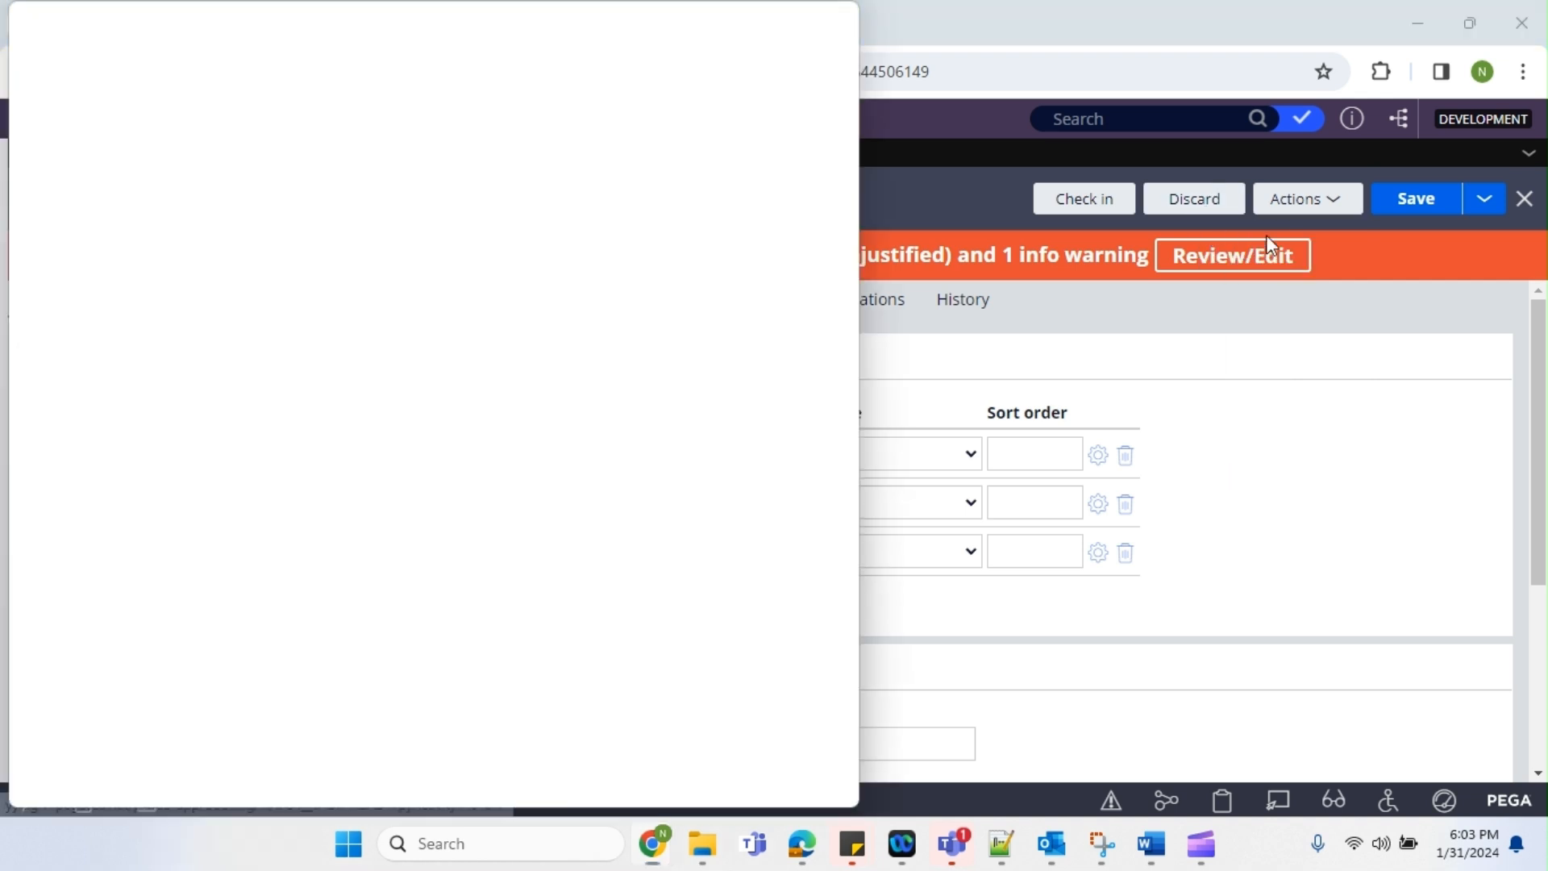
{"action": "left_click", "coordinate": [68, 121]}
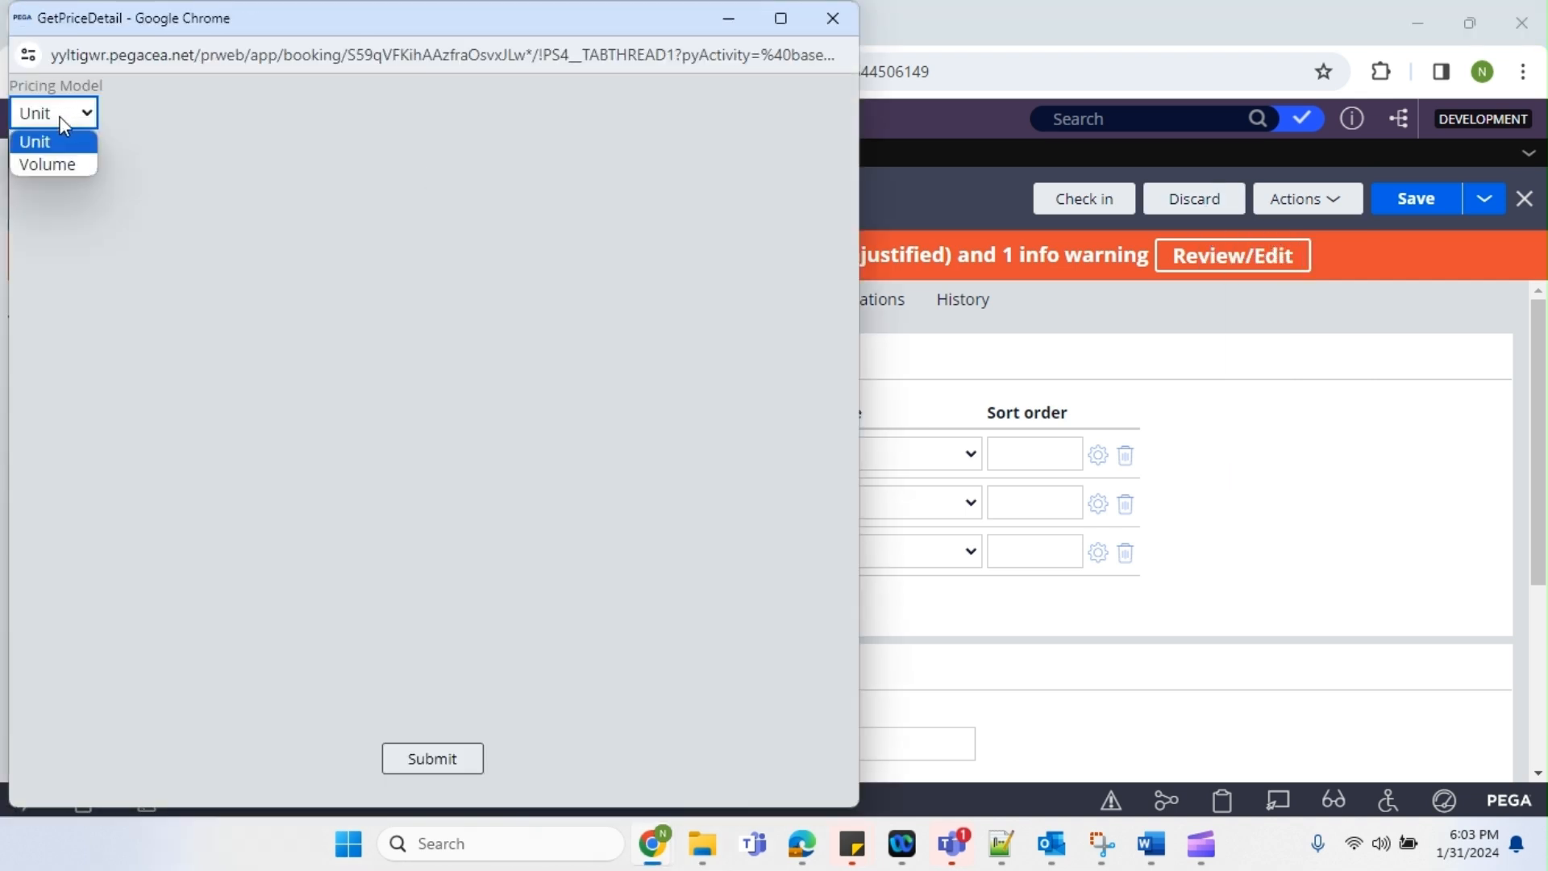
{"action": "left_click", "coordinate": [56, 164]}
{"action": "left_click", "coordinate": [432, 754]}
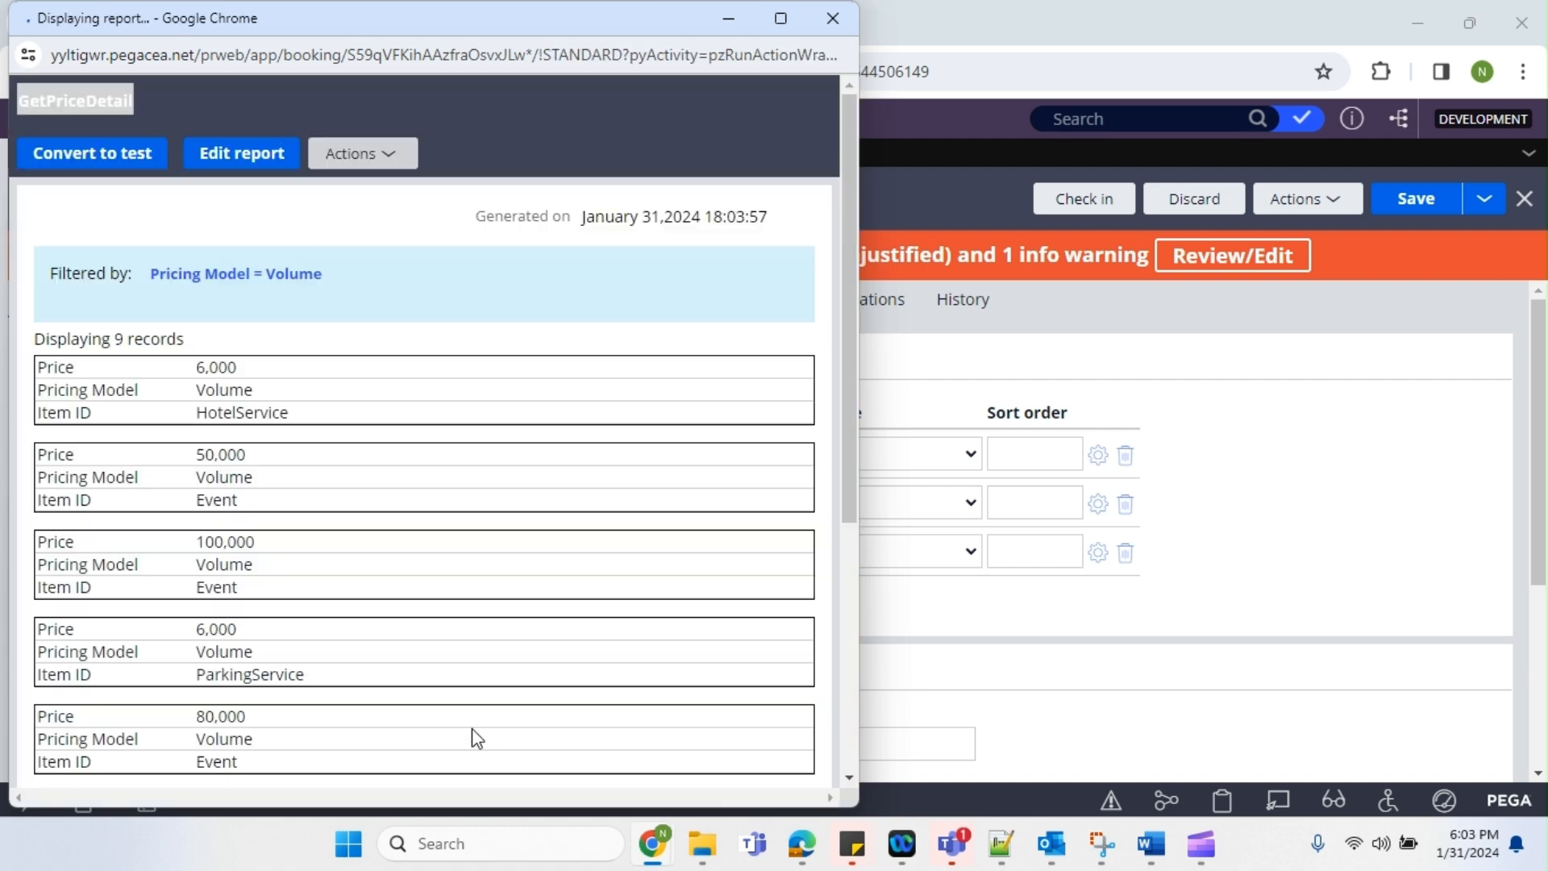
Maximize the report result window, check the Pricing Model column of the records, and close the window
{"action": "left_click", "coordinate": [780, 18]}
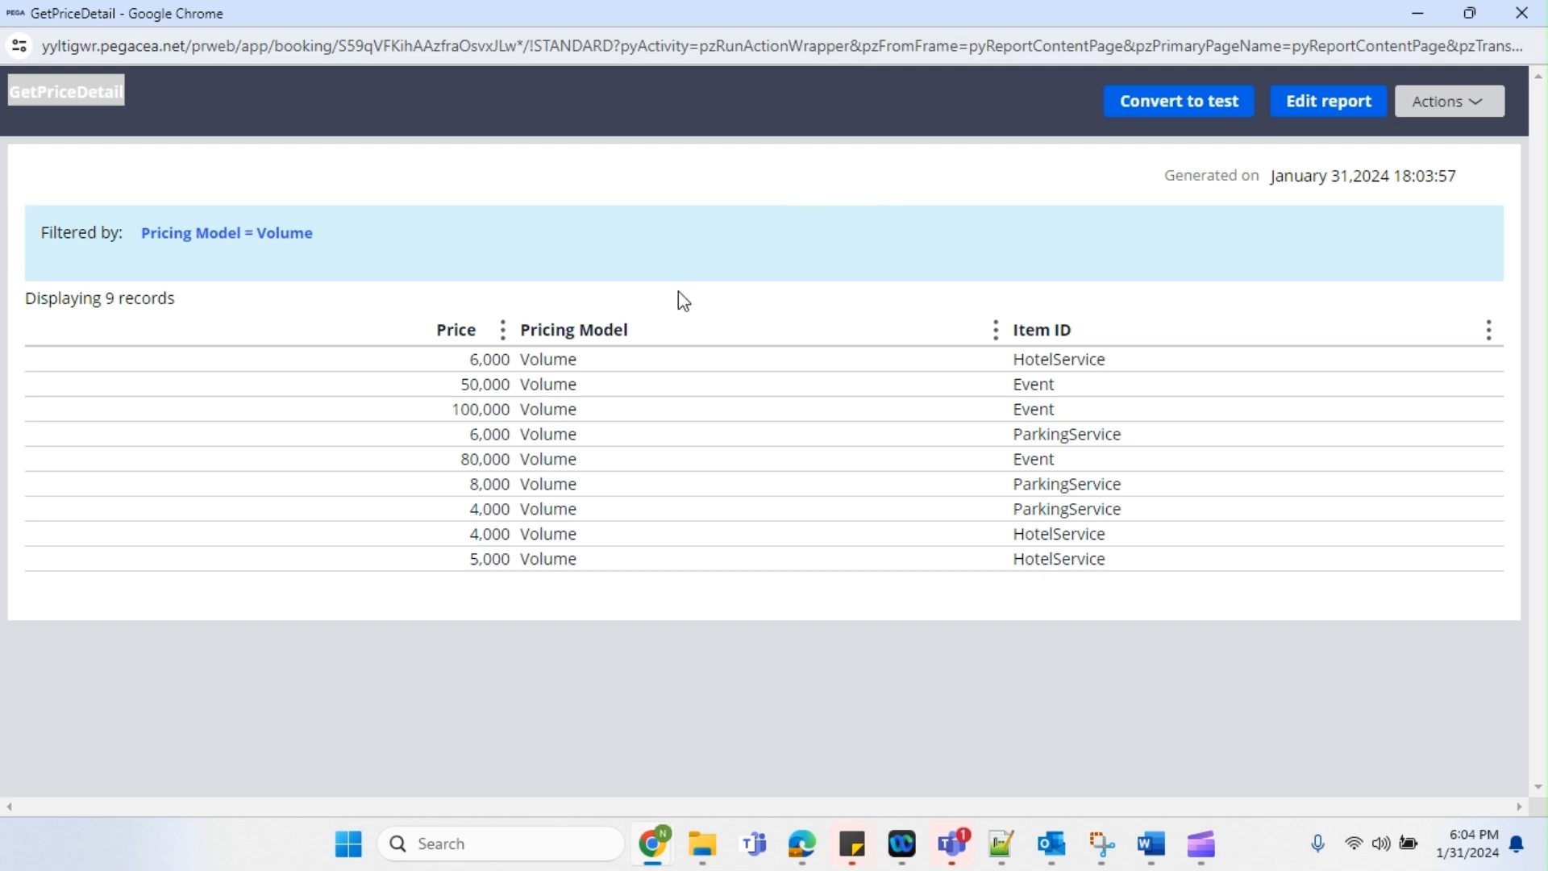
{"action": "left_click_drag", "start_coordinate": [520, 367], "coordinate": [594, 581]}
{"action": "left_click", "coordinate": [576, 651]}
{"action": "left_click", "coordinate": [1522, 13]}
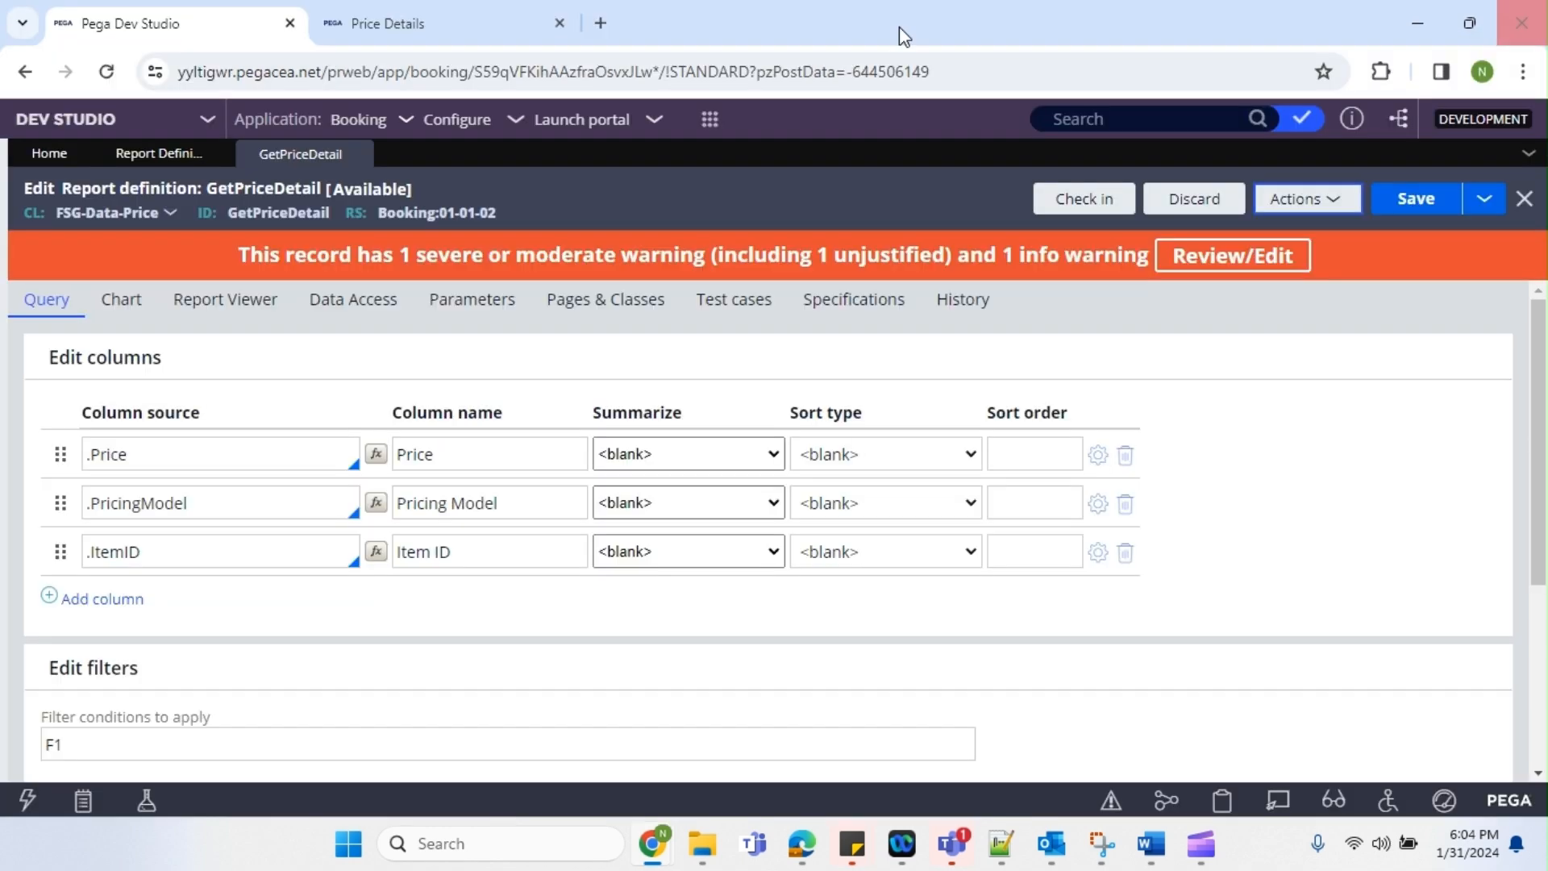
Switch to the portal's Price Details report and look over its existing records and available report actions
{"action": "left_click", "coordinate": [407, 22]}
{"action": "scroll", "coordinate": [779, 500], "scroll_direction": "up", "scroll_amount": 2}
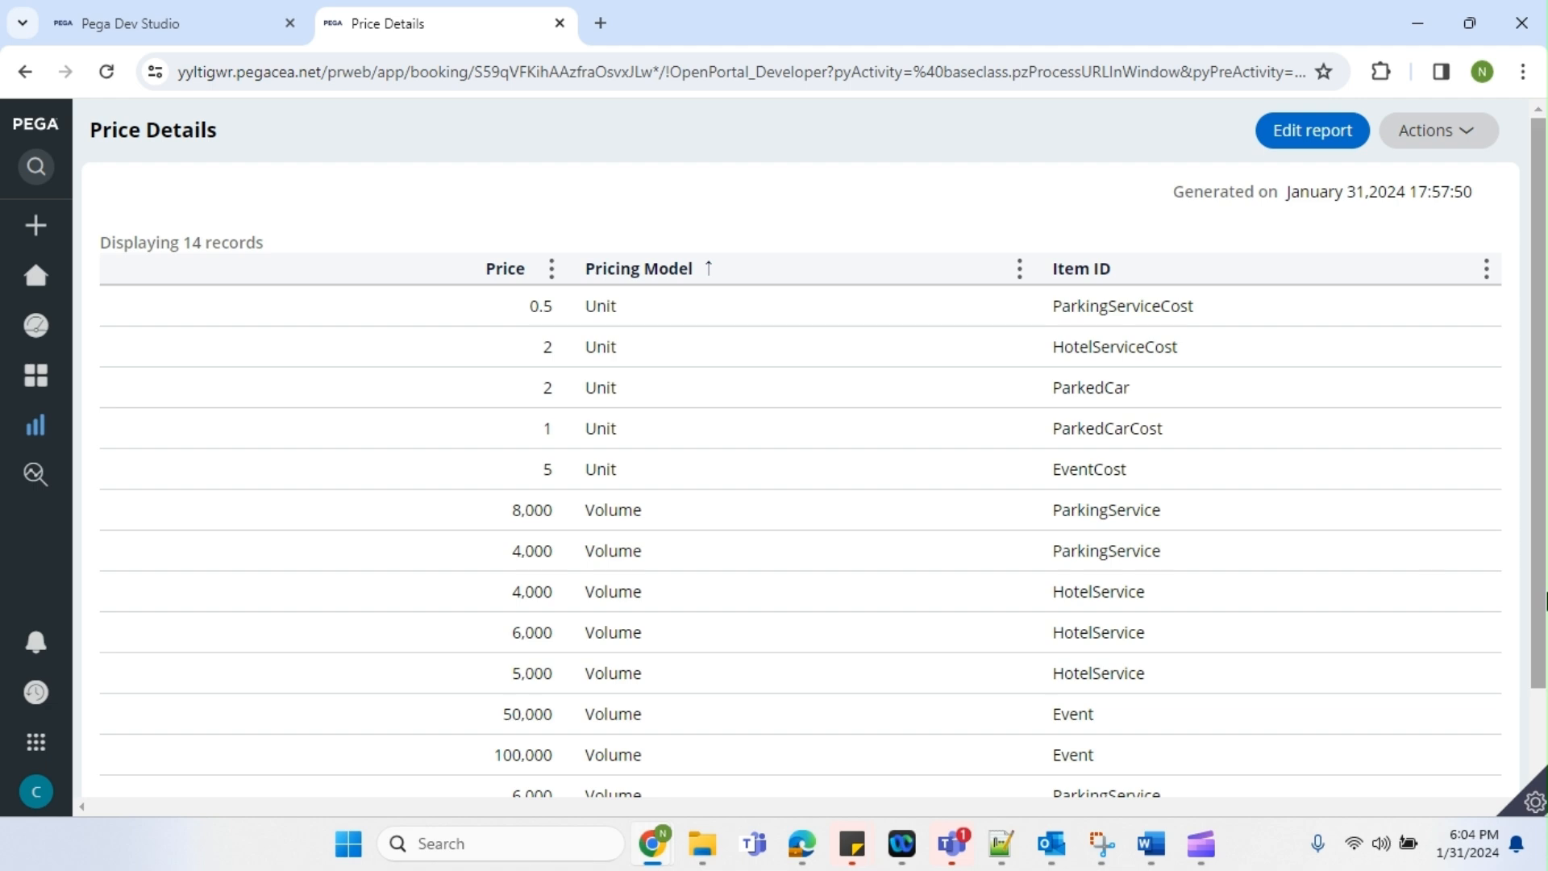
{"action": "scroll", "coordinate": [1544, 307], "scroll_direction": "down", "scroll_amount": 2}
{"action": "scroll", "coordinate": [1544, 306], "scroll_direction": "up", "scroll_amount": 2}
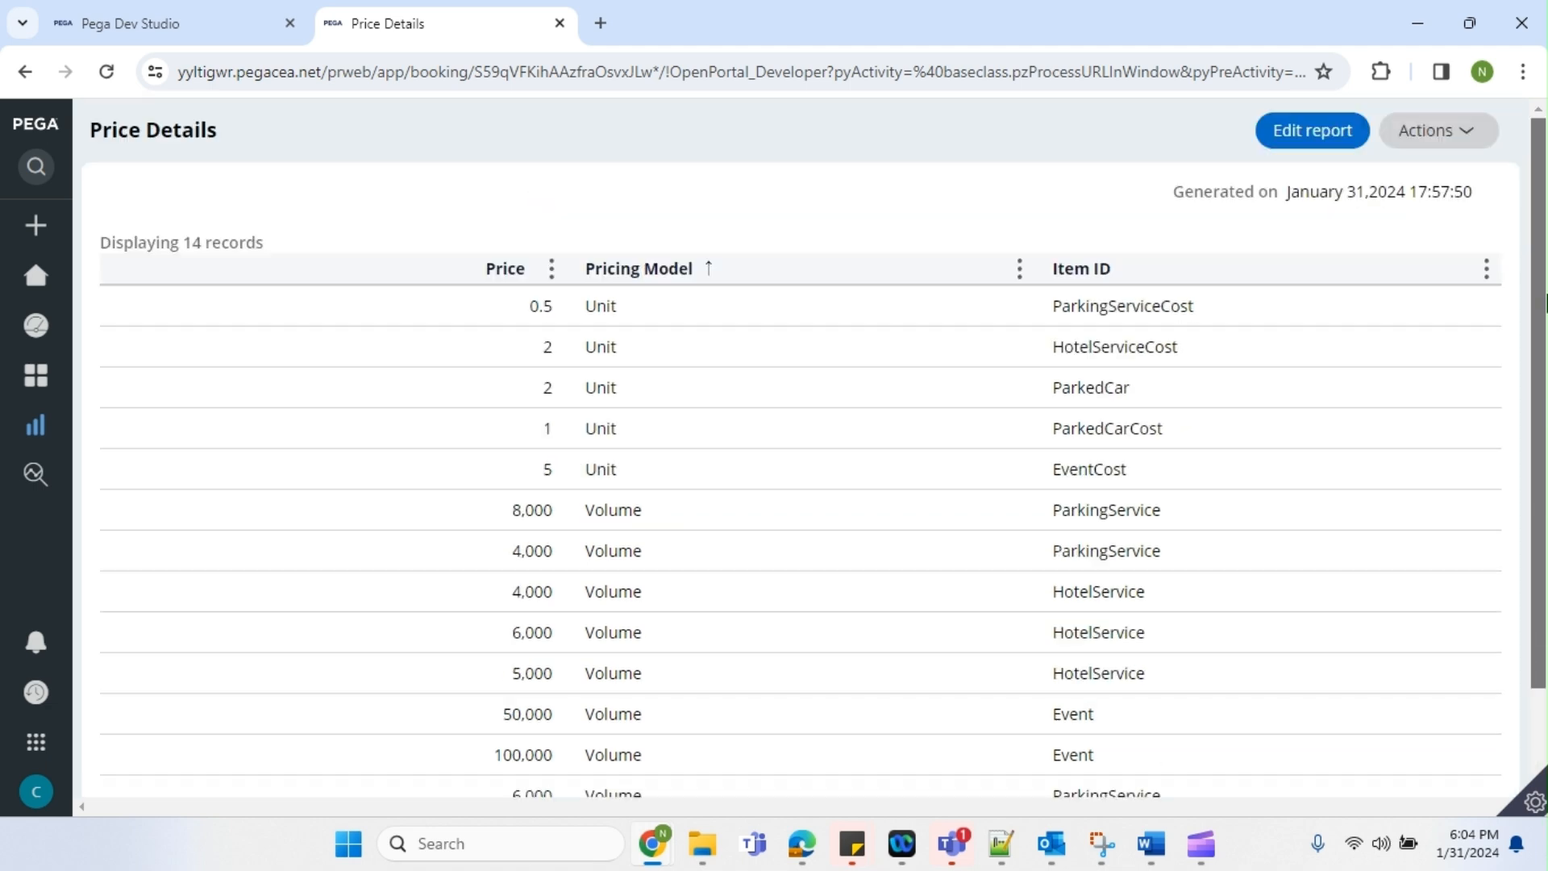
{"action": "left_click", "coordinate": [1451, 137]}
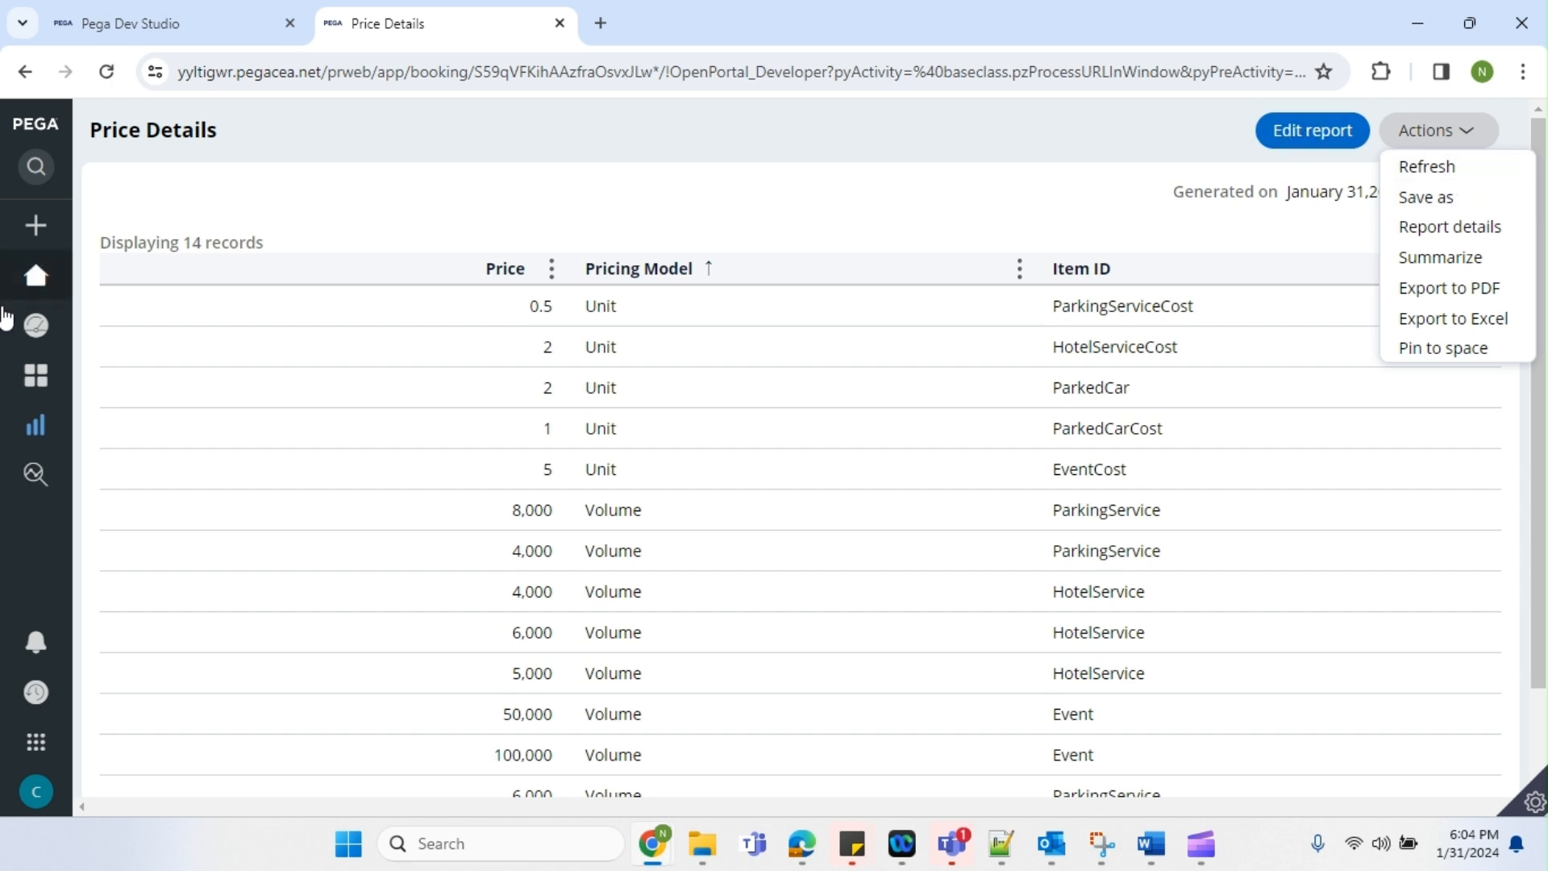
Reopen the Price Details report from the portal's reports list and submit its prompt with Pricing Model Unit
{"action": "mouse_move", "coordinate": [44, 428]}
{"action": "left_click", "coordinate": [123, 433]}
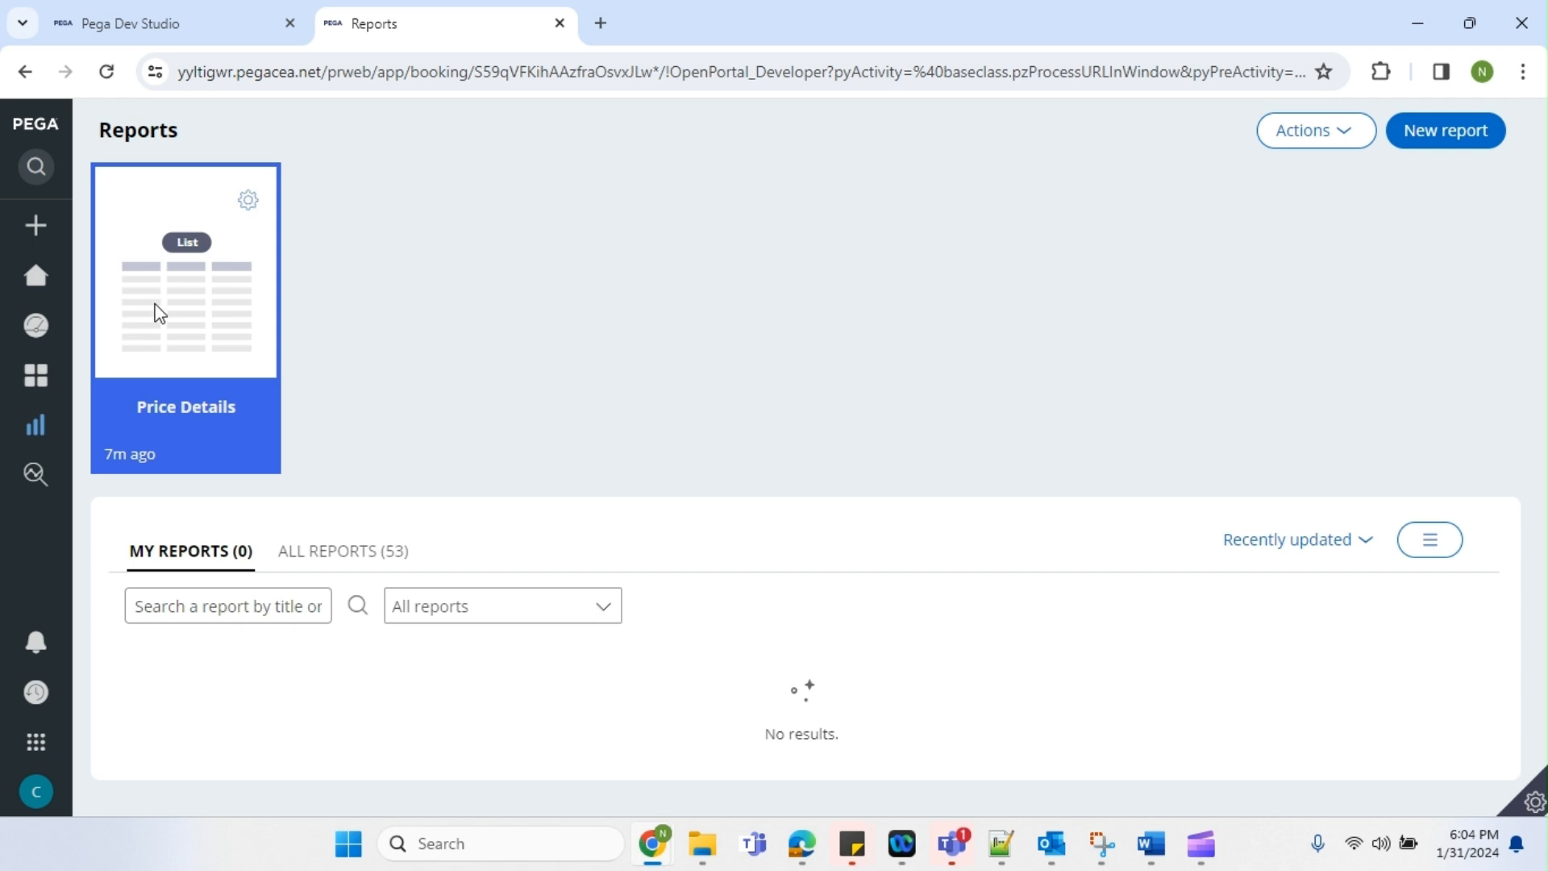
{"action": "left_click", "coordinate": [197, 341]}
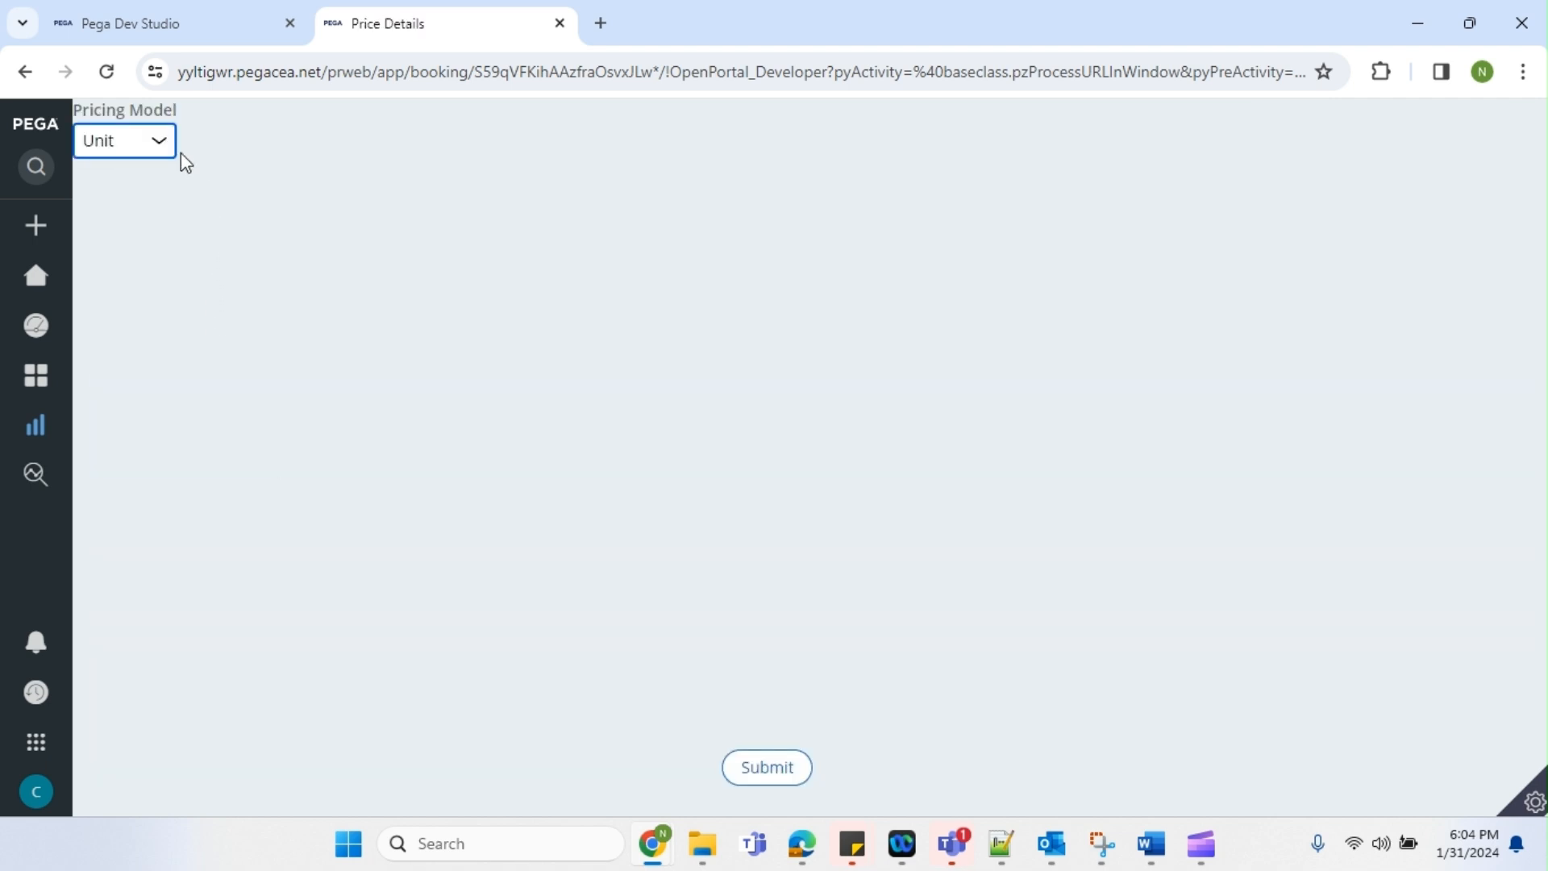
{"action": "left_click", "coordinate": [146, 142]}
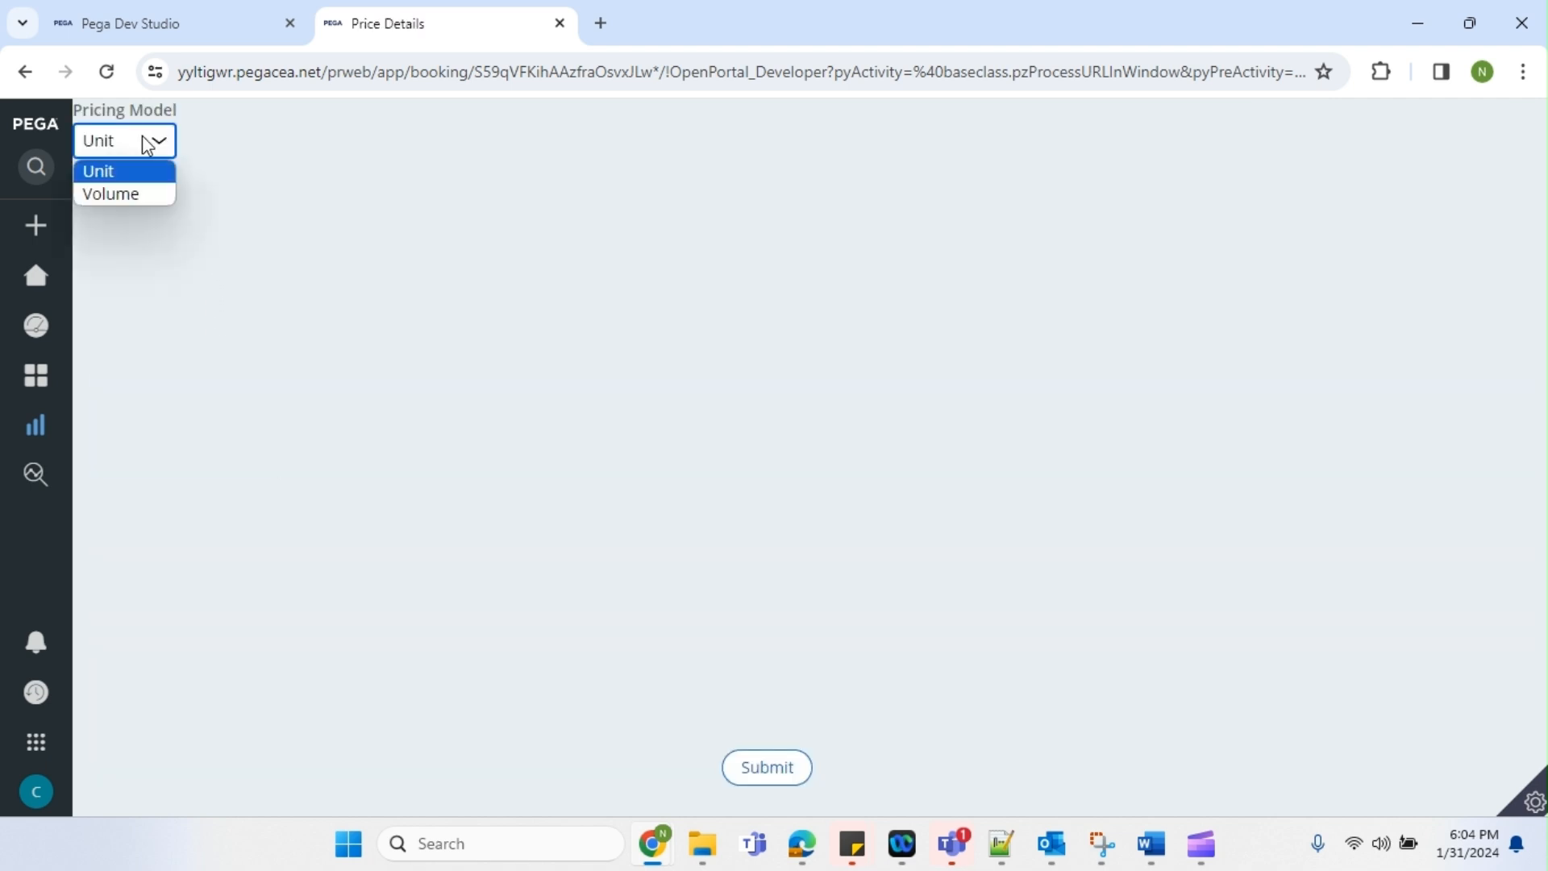
{"action": "left_click", "coordinate": [105, 176]}
{"action": "left_click", "coordinate": [775, 766]}
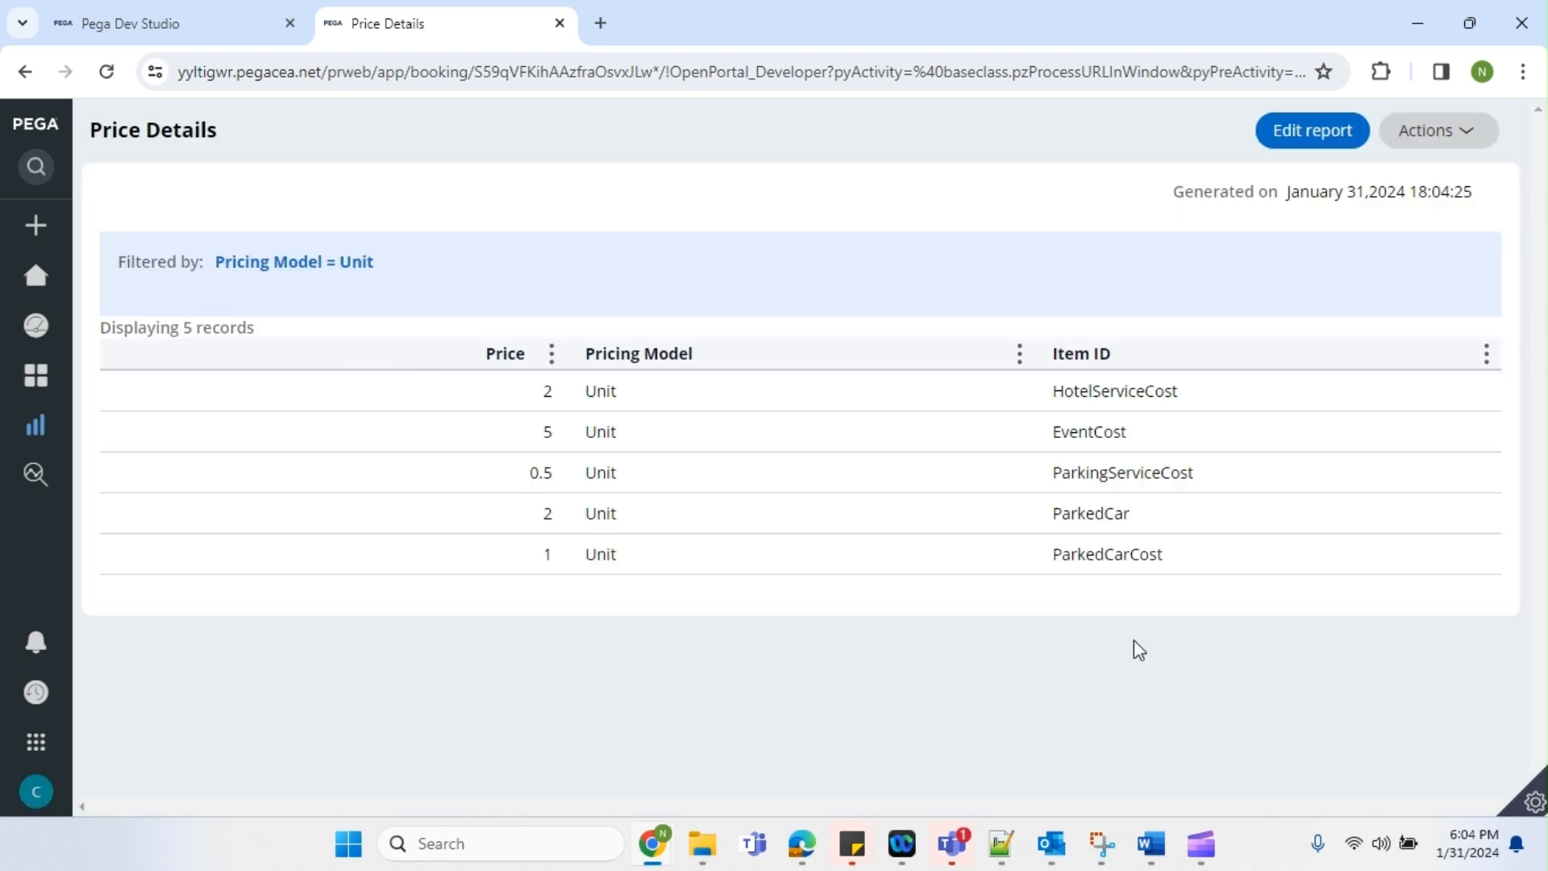
Change the displayed Price Details report's Pricing Model filter to Volume and submit it
{"action": "left_click", "coordinate": [256, 269]}
{"action": "left_click", "coordinate": [500, 433]}
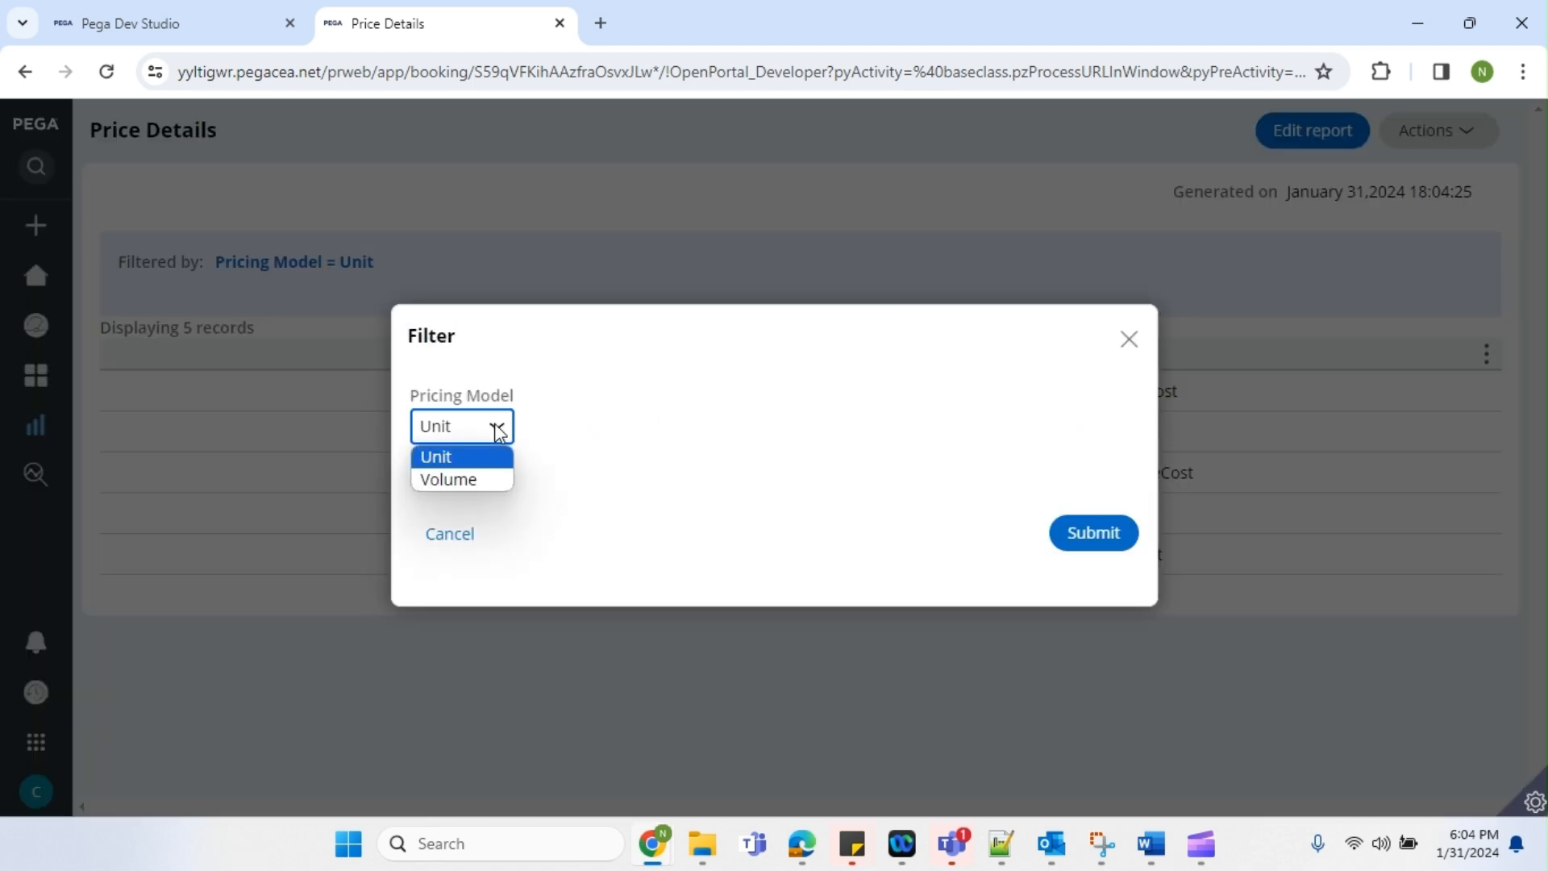
{"action": "left_click", "coordinate": [466, 482]}
{"action": "left_click", "coordinate": [1121, 534]}
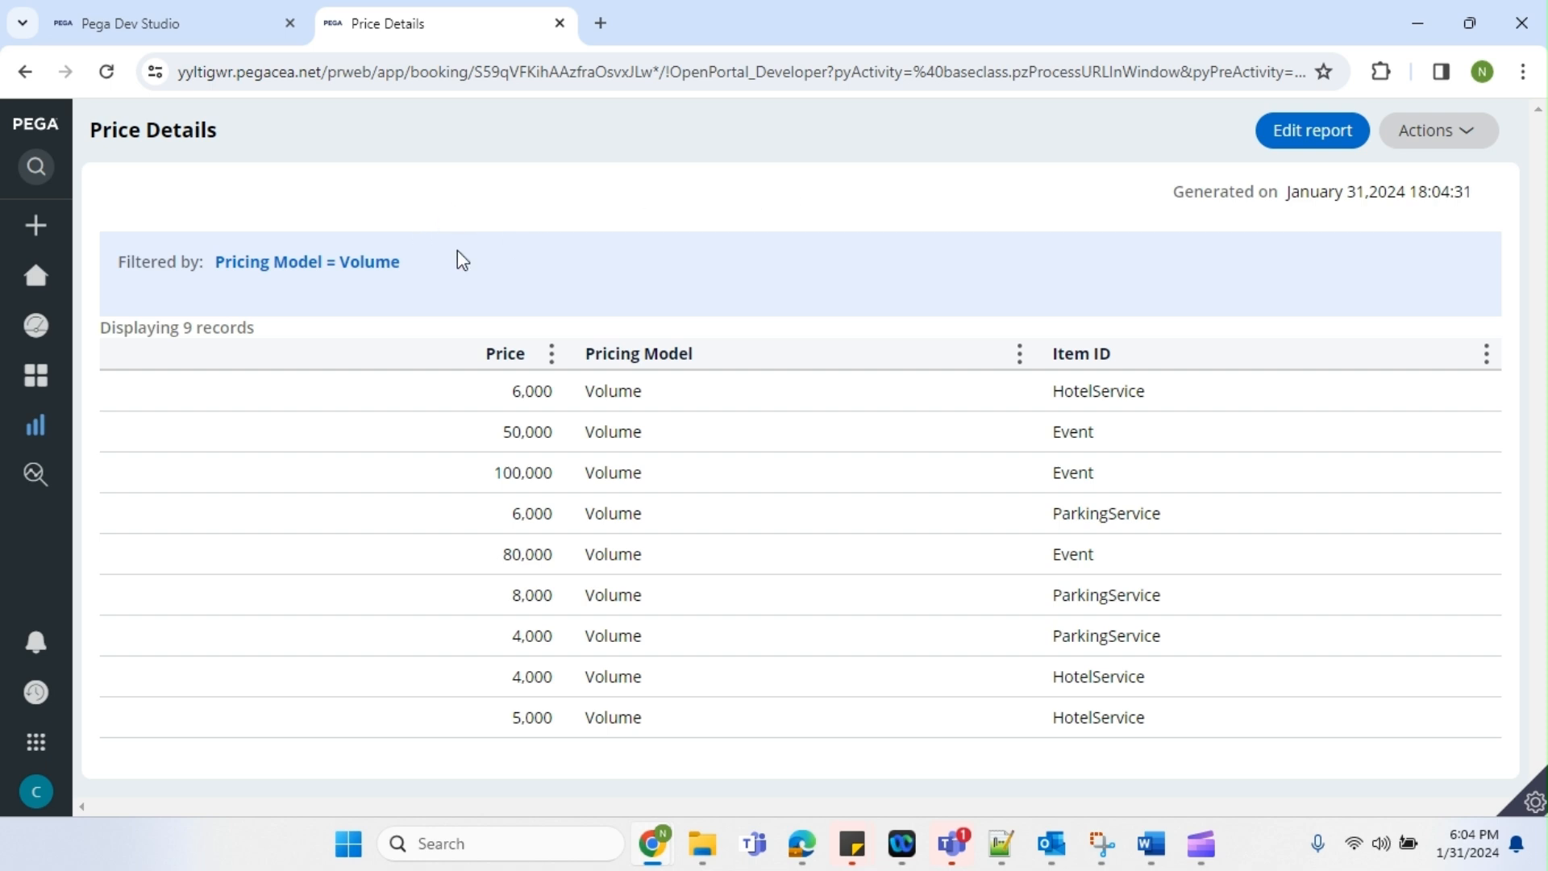
Return to the GetPriceDetail report definition in Dev Studio and look over its query settings
{"action": "left_click", "coordinate": [149, 17]}
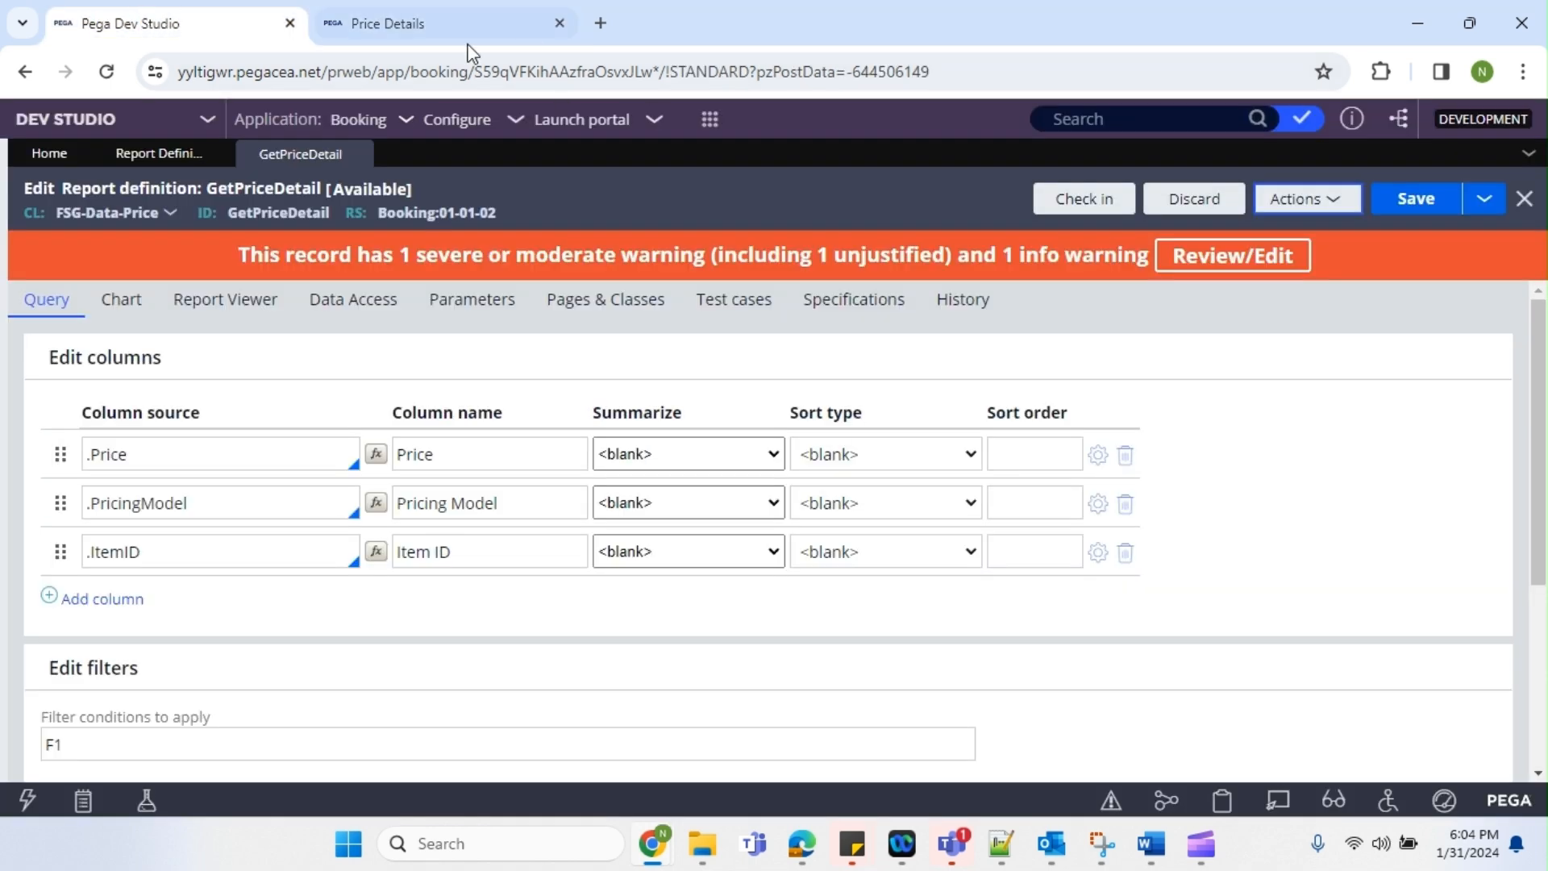
{"action": "scroll", "coordinate": [623, 486], "scroll_direction": "down", "scroll_amount": 3}
{"action": "scroll", "coordinate": [624, 486], "scroll_direction": "up", "scroll_amount": 3}
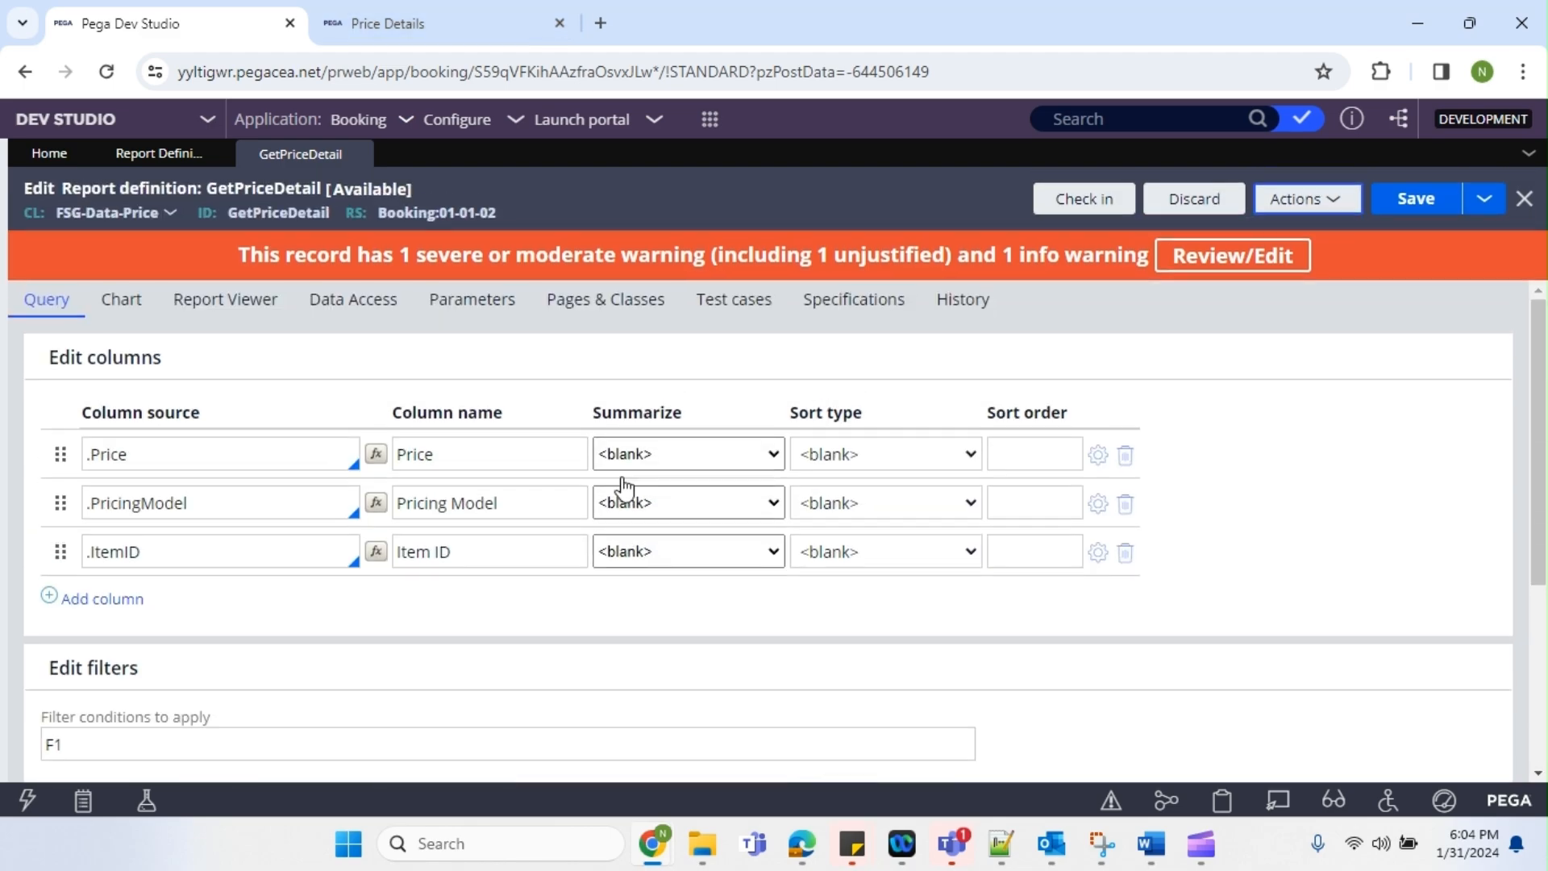